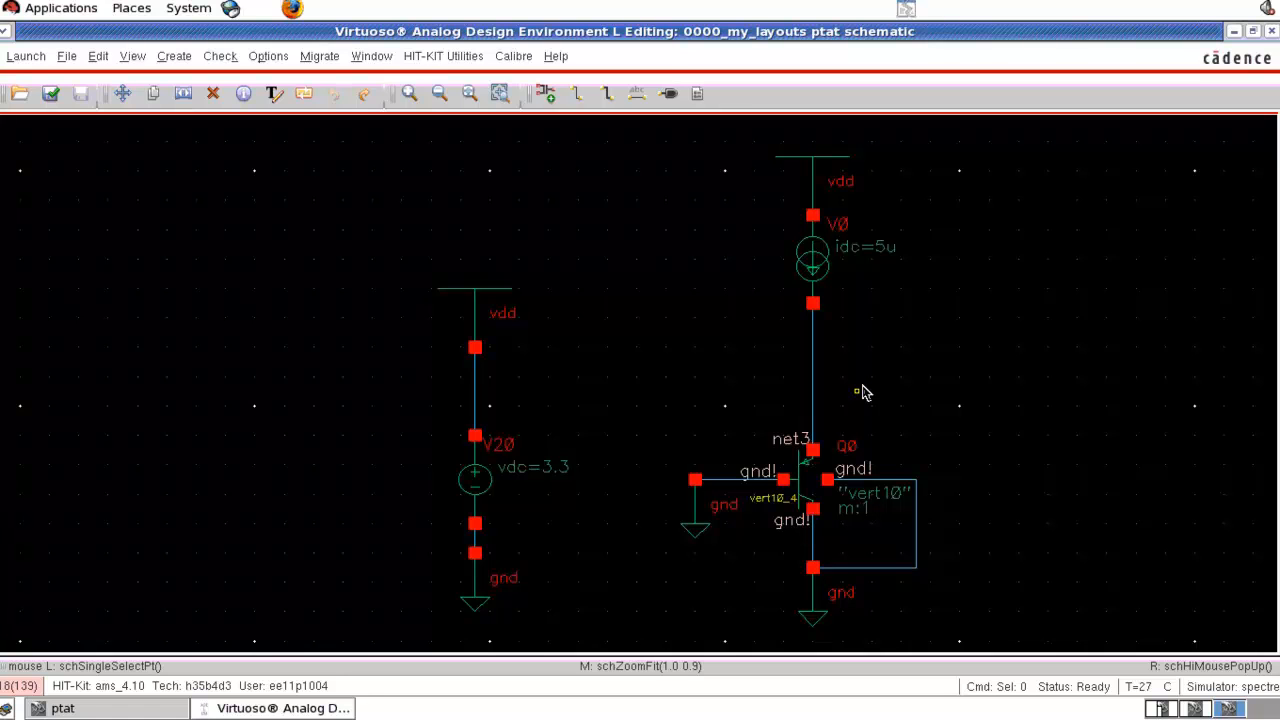
Step: Copy transistor Q0 with its ground symbols and ground wiring to the empty area at the far right of the schematic
drag(637, 347, 889, 664)
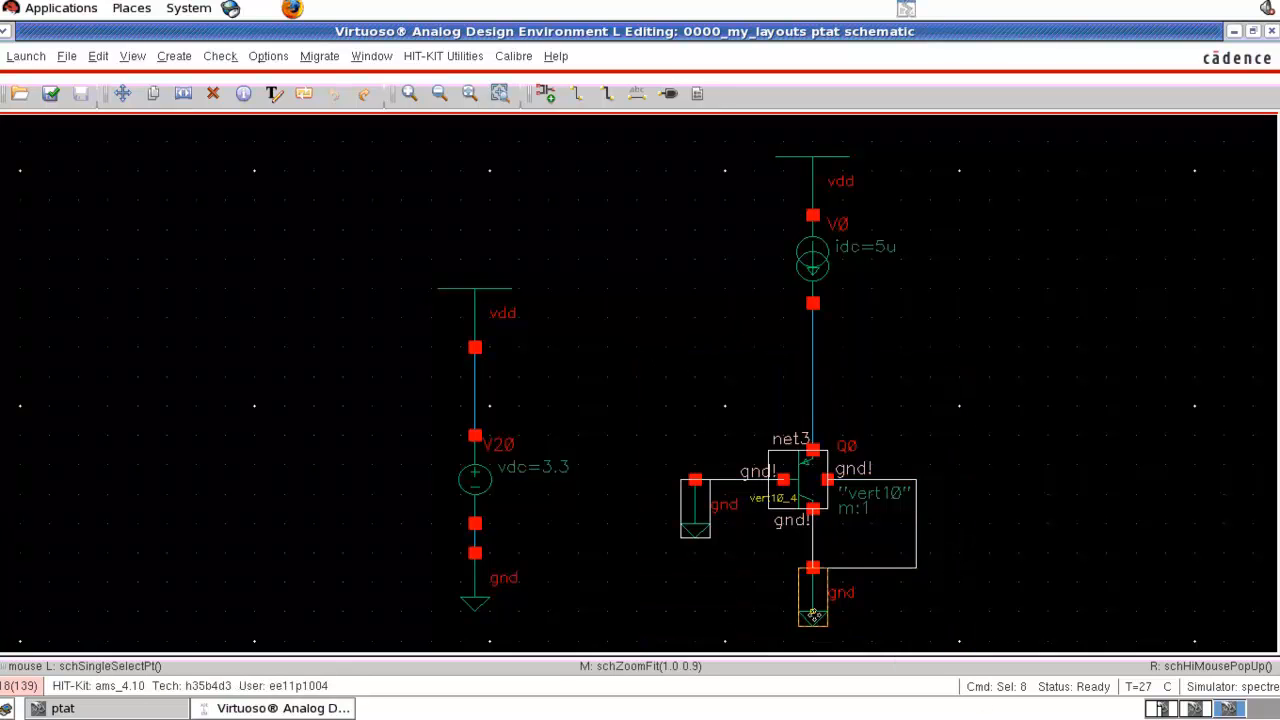
key(c)
click(813, 618)
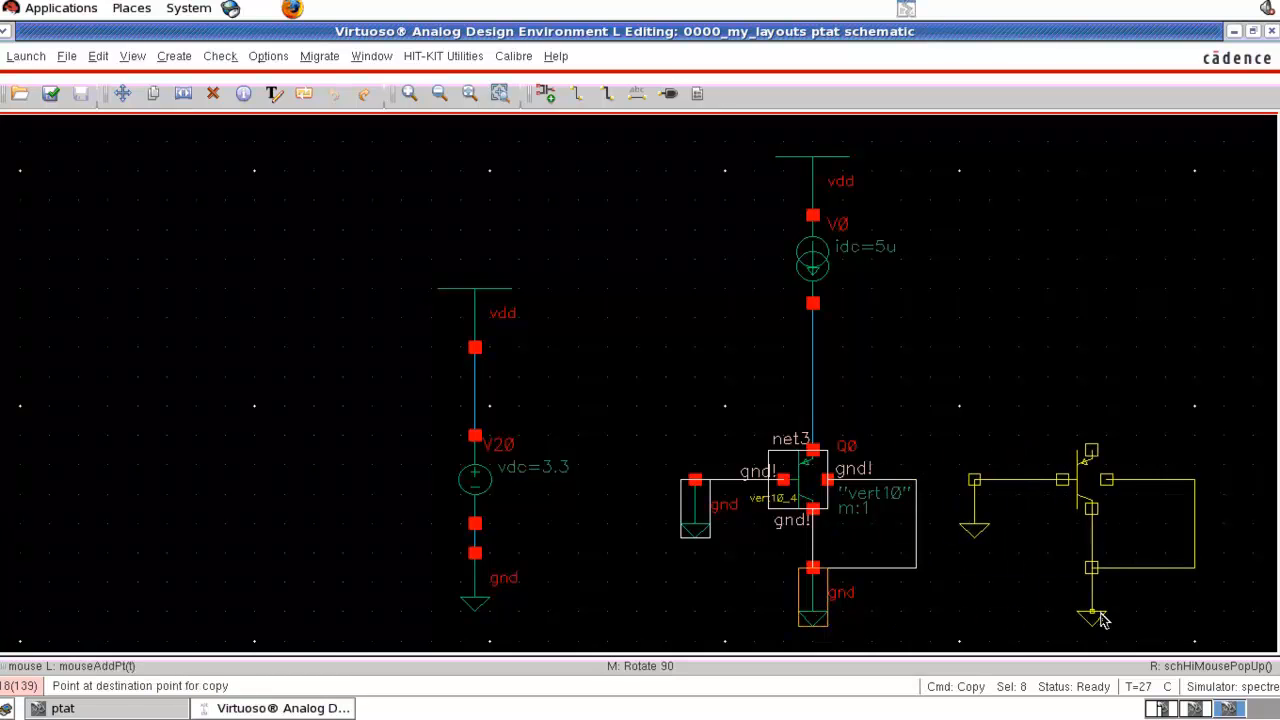
key(Right)
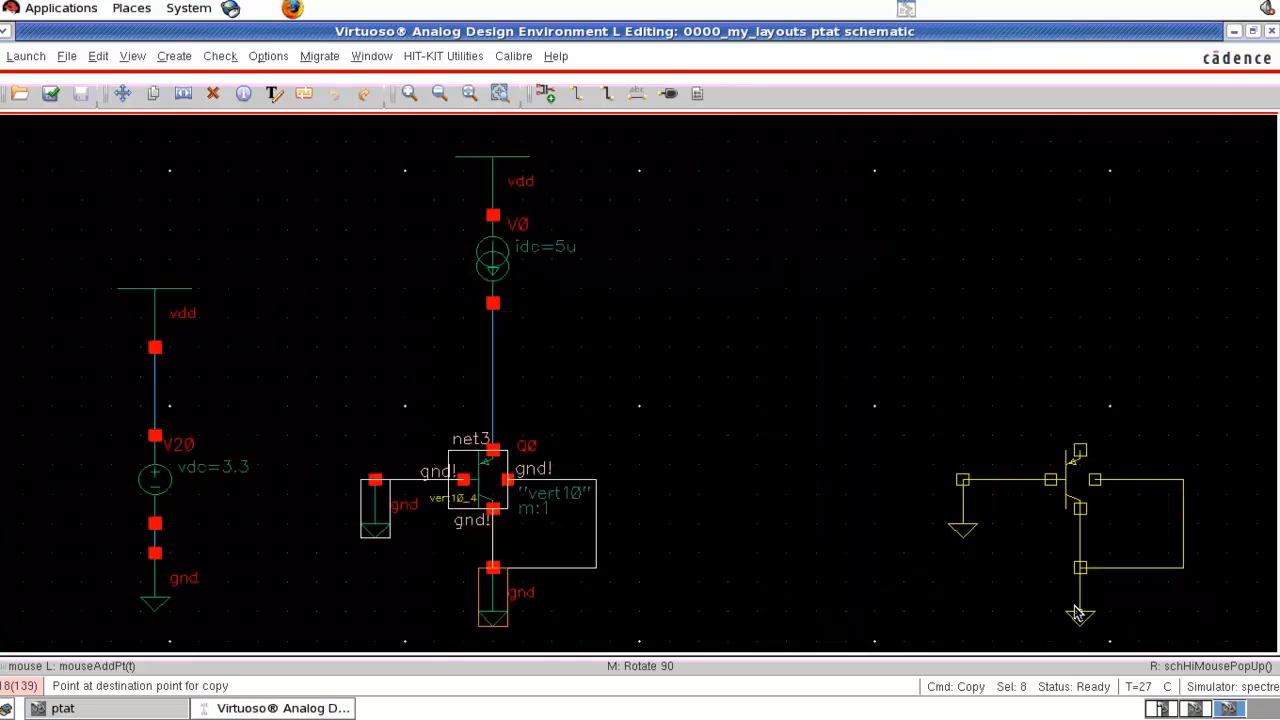
click(1080, 617)
click(800, 460)
Step: Place a sideways-mirrored copy of the new transistor, its lower ground and loop wire to its left, without the base ground
drag(992, 377, 1205, 648)
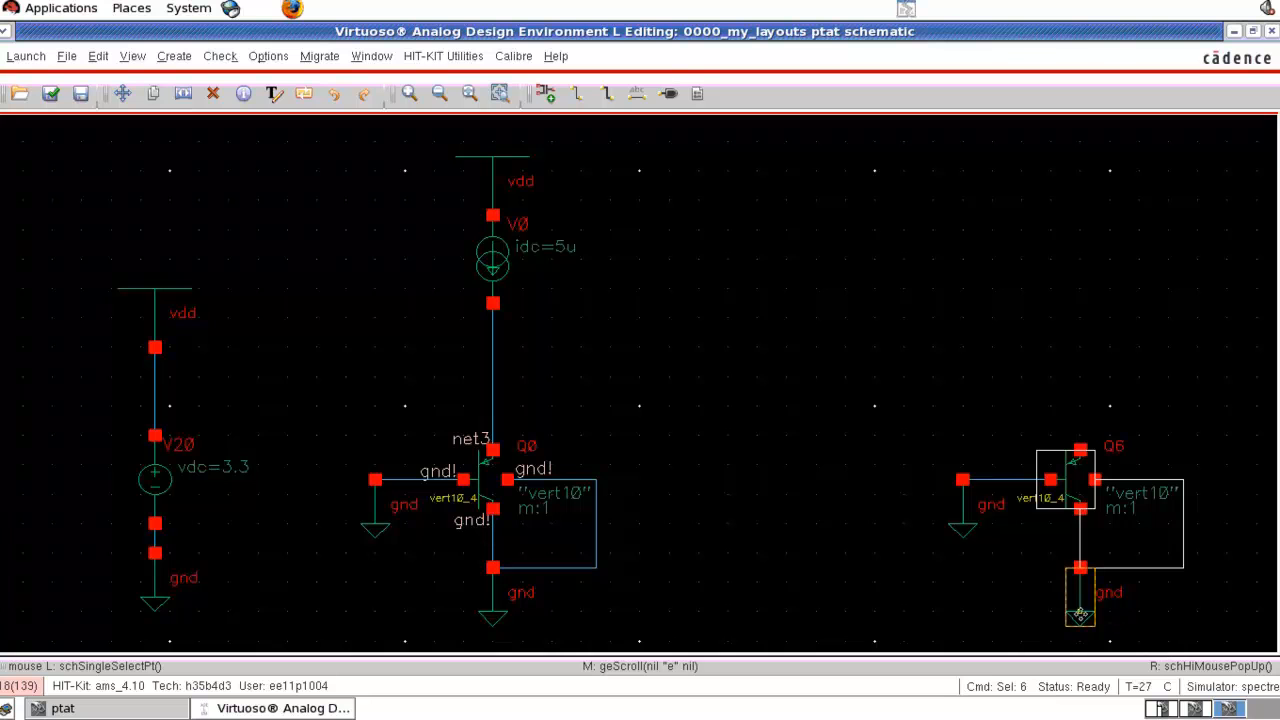
key(c)
click(1080, 613)
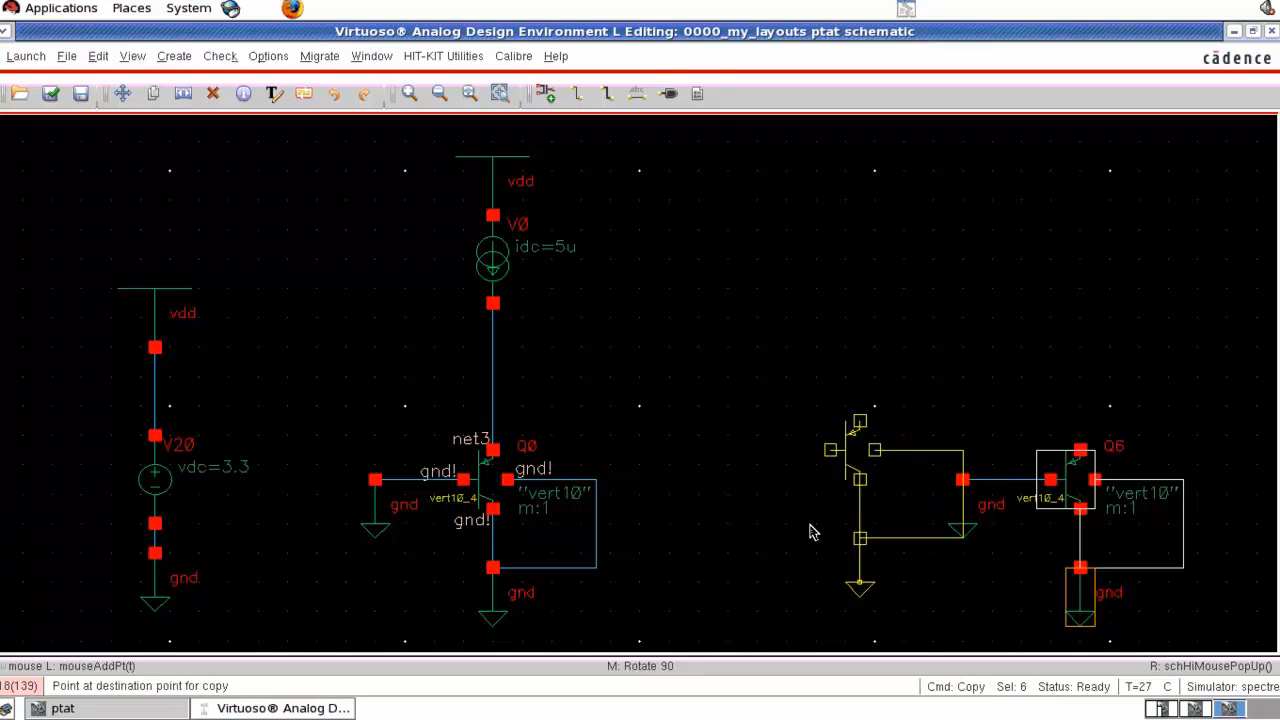
key(F3)
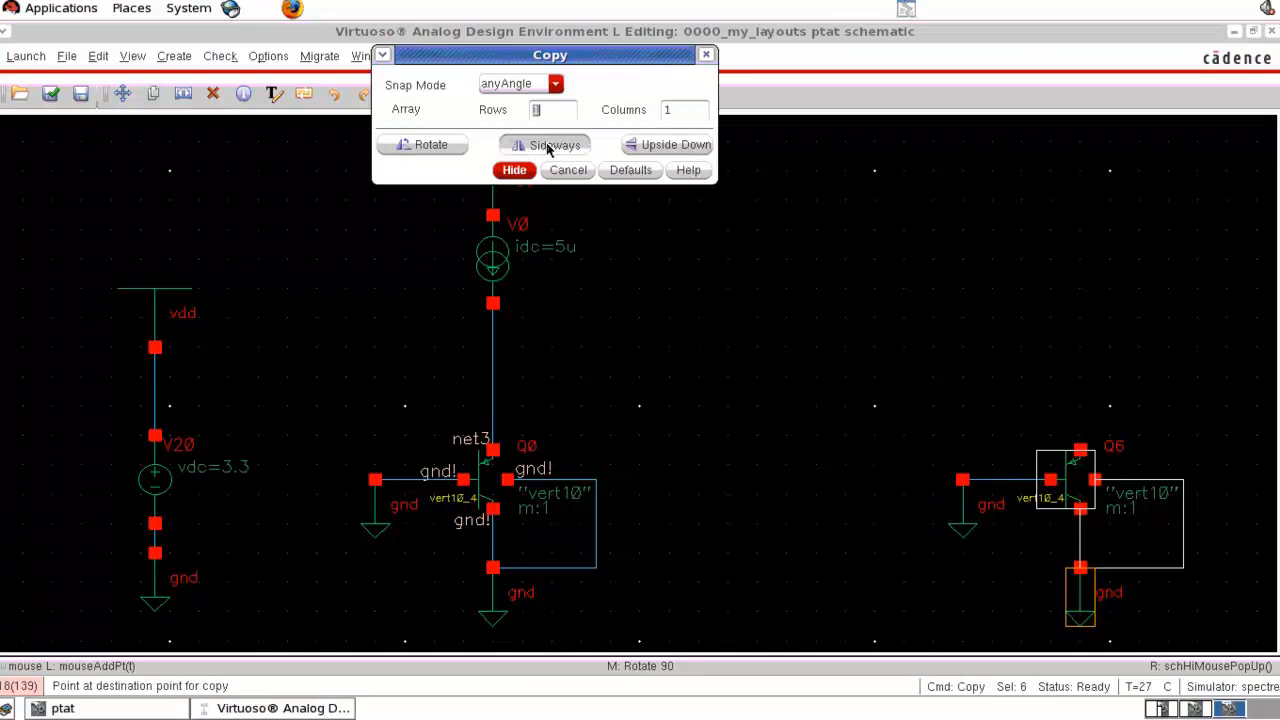
click(515, 171)
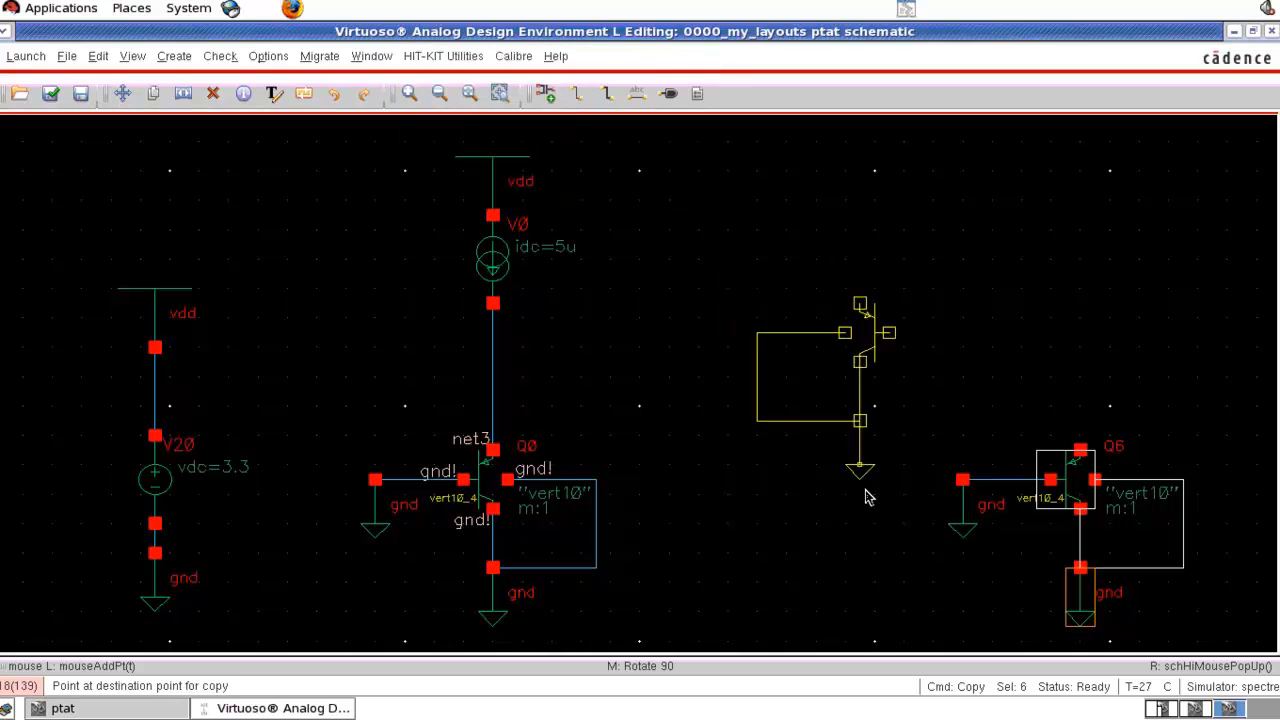
click(858, 617)
key(Escape)
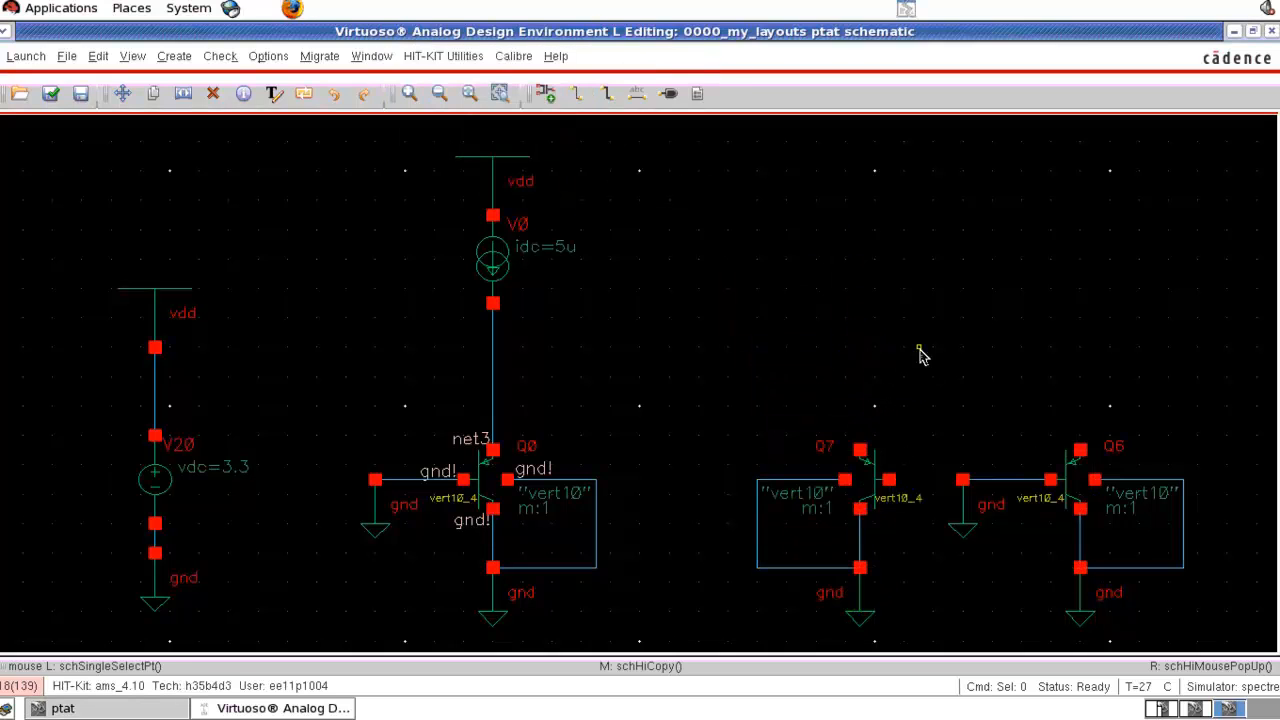
Step: Wire the mirrored transistor's base to the shared ground and connect the emitters of Q7 and Q6 together
key(w)
click(889, 480)
click(962, 480)
click(860, 450)
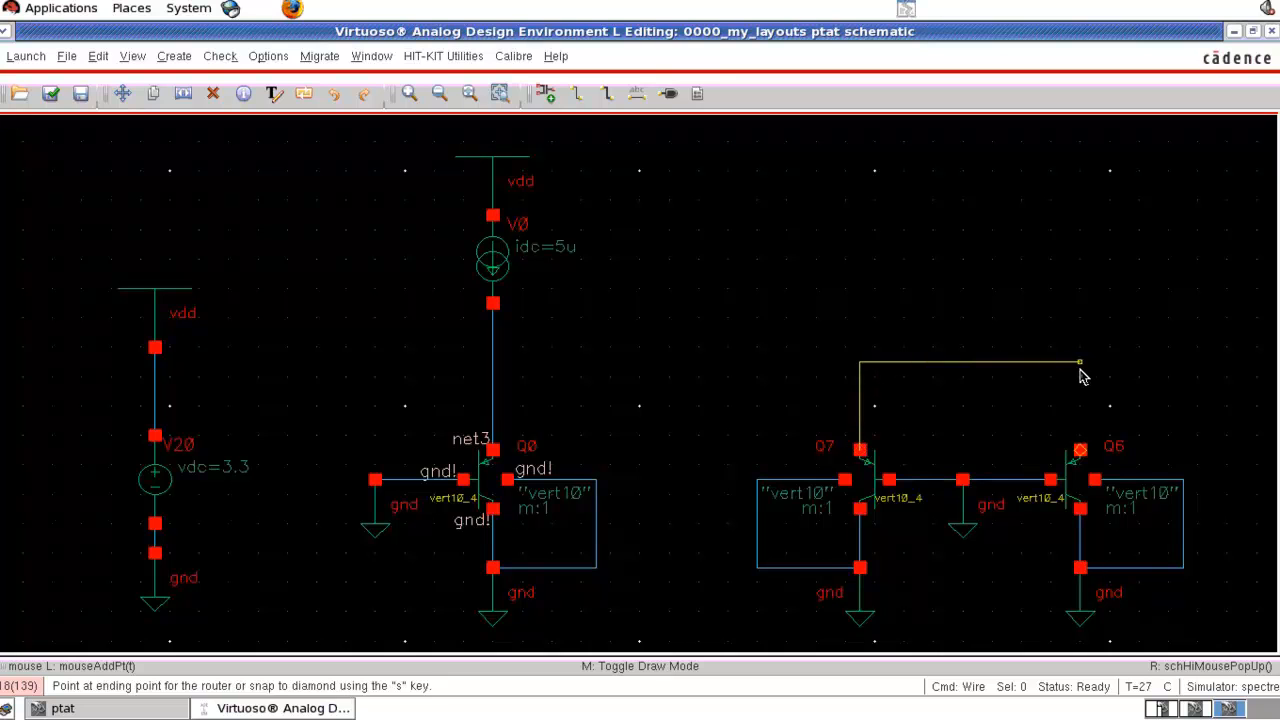
click(1079, 480)
click(1080, 450)
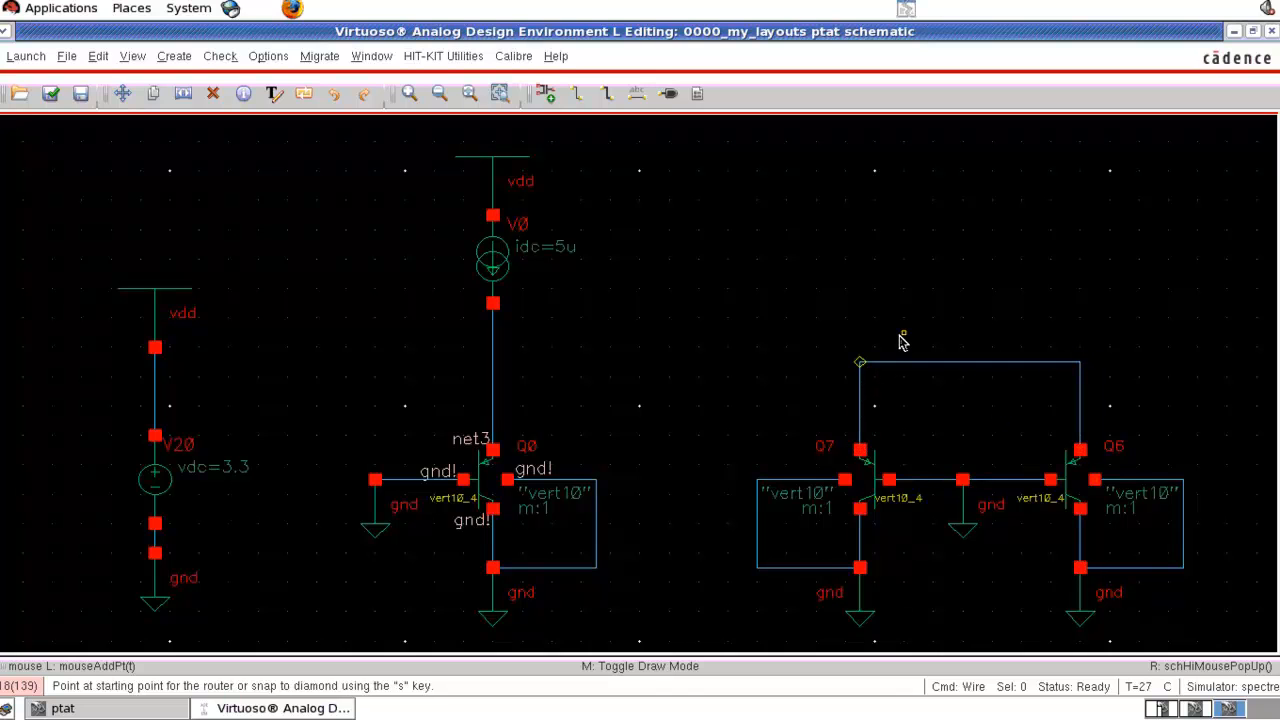
key(Escape)
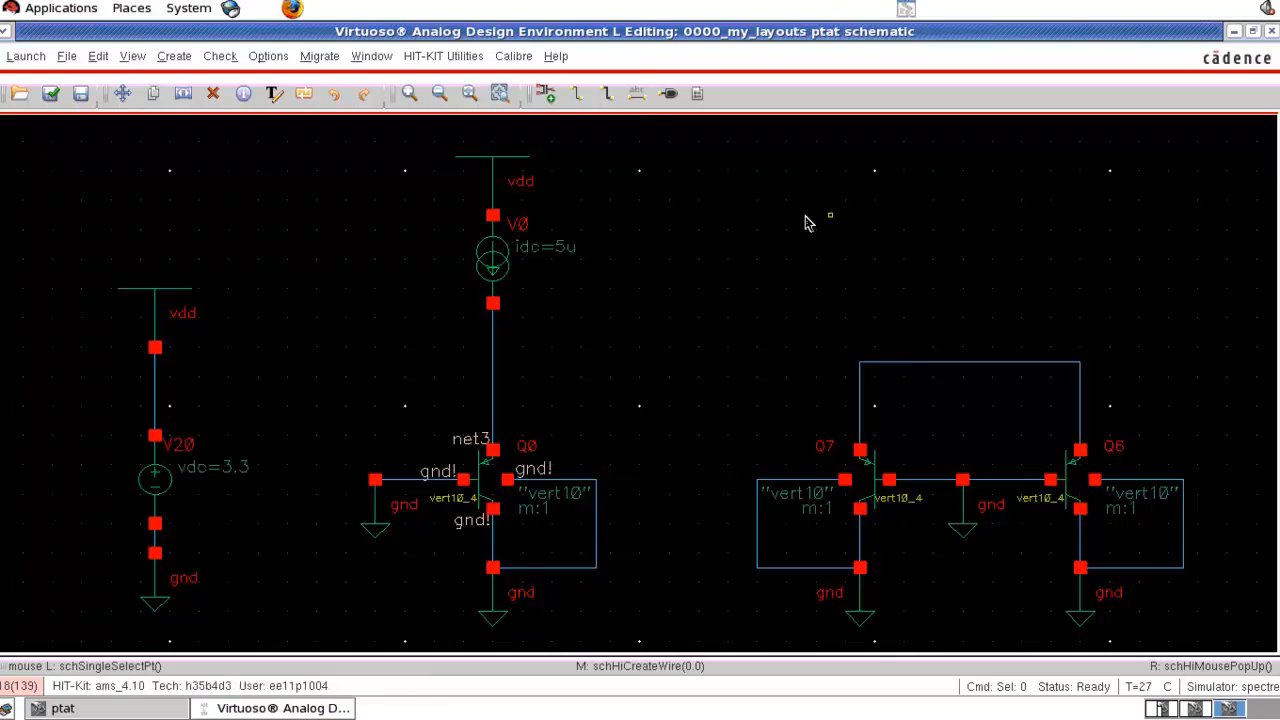
Step: Copy the 5u current source with its vdd symbol to a spot centred above the Q7 and Q6 pair
drag(655, 126, 361, 349)
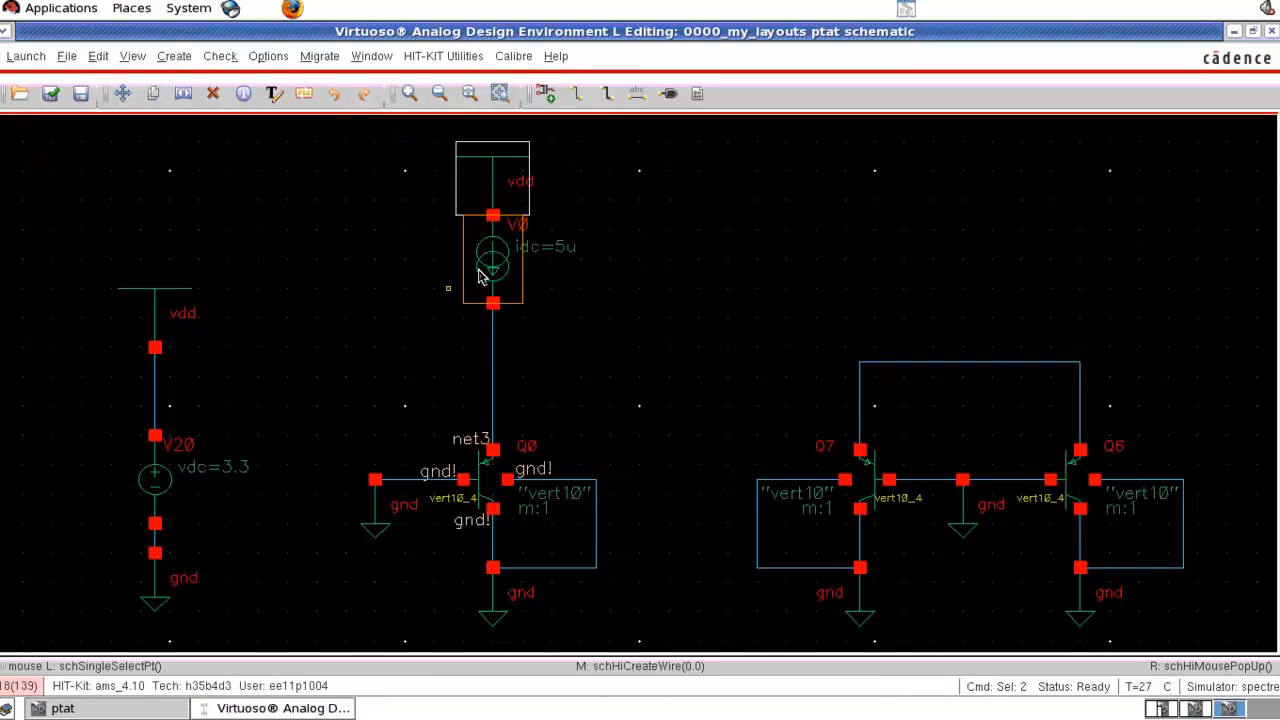
key(c)
click(503, 250)
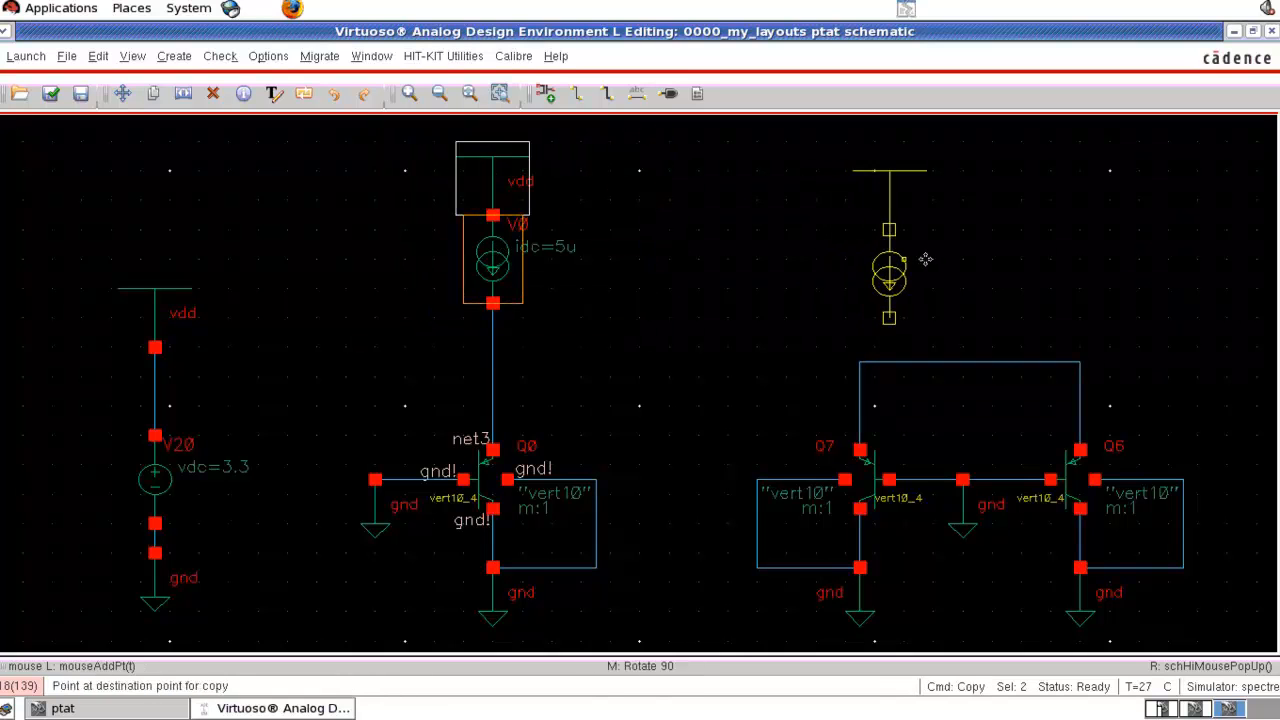
click(977, 225)
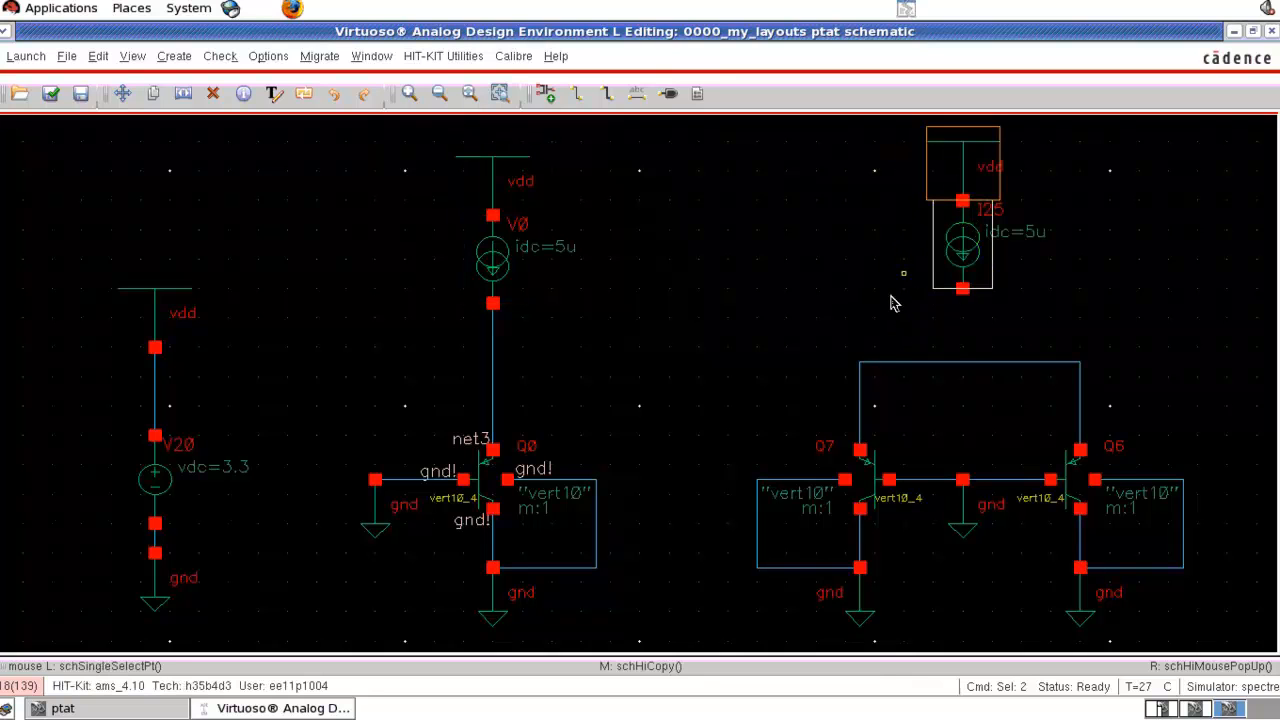
Step: Wire the copied current source's lower terminal to the wire joining the emitters of Q7 and Q6
key(w)
click(962, 290)
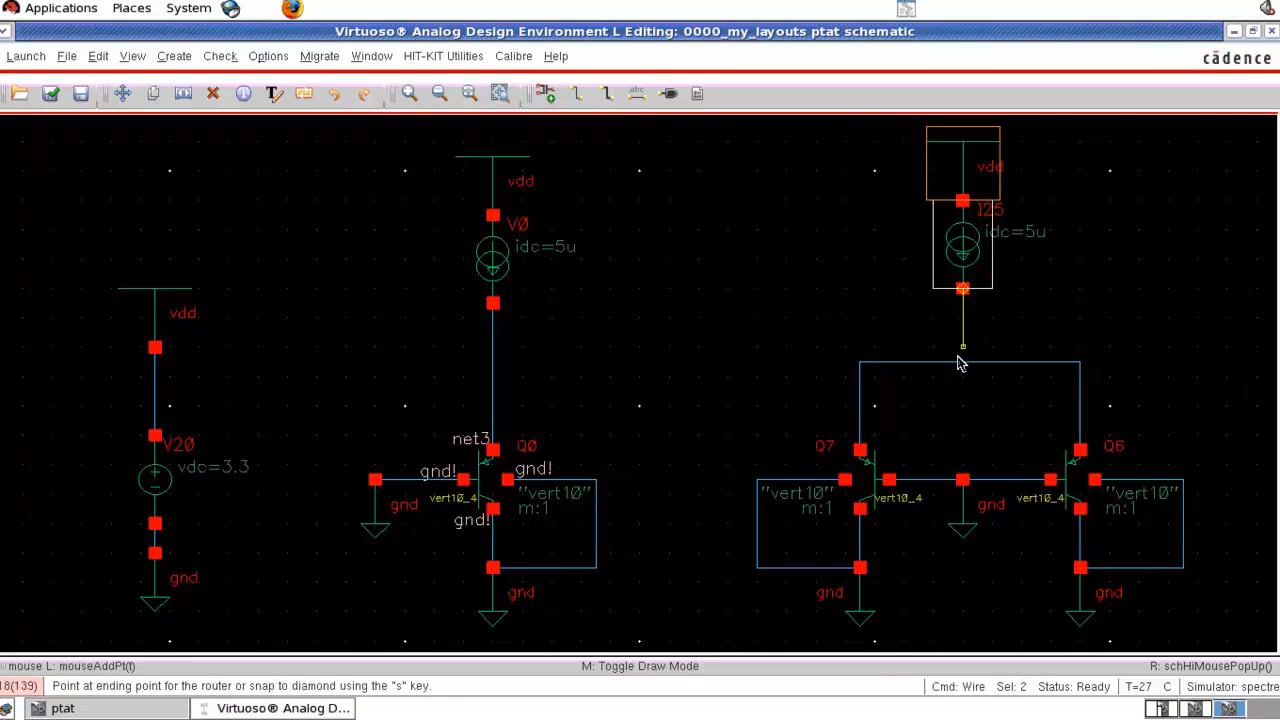
click(962, 362)
key(Escape)
click(760, 338)
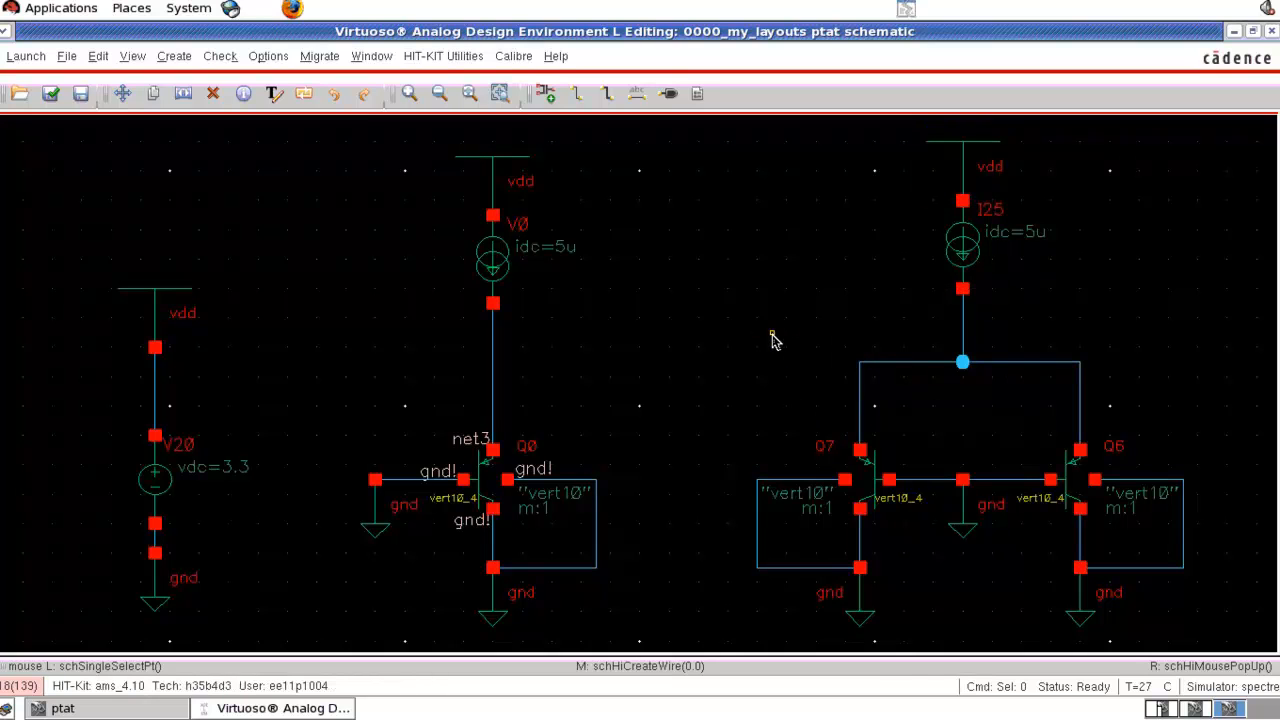
Step: Name the wire joining the emitters of Q7 and Q6 VD1
text(lVD)
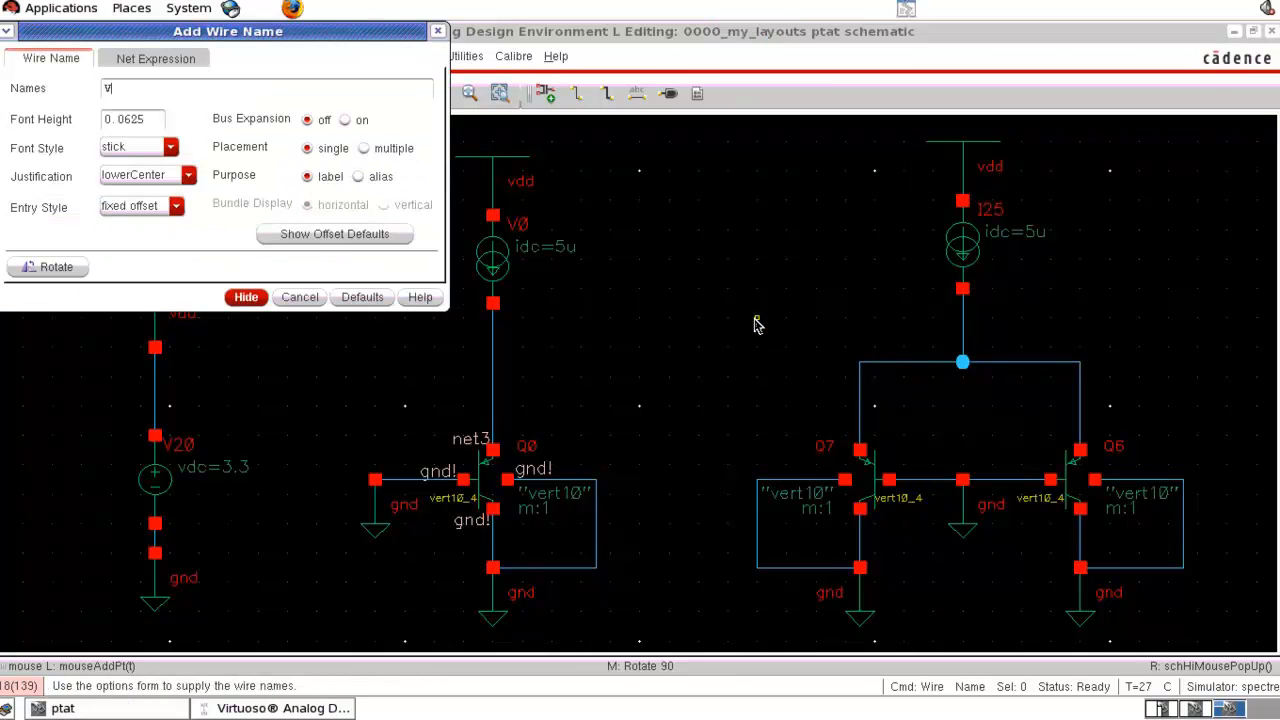
text(1)
click(246, 297)
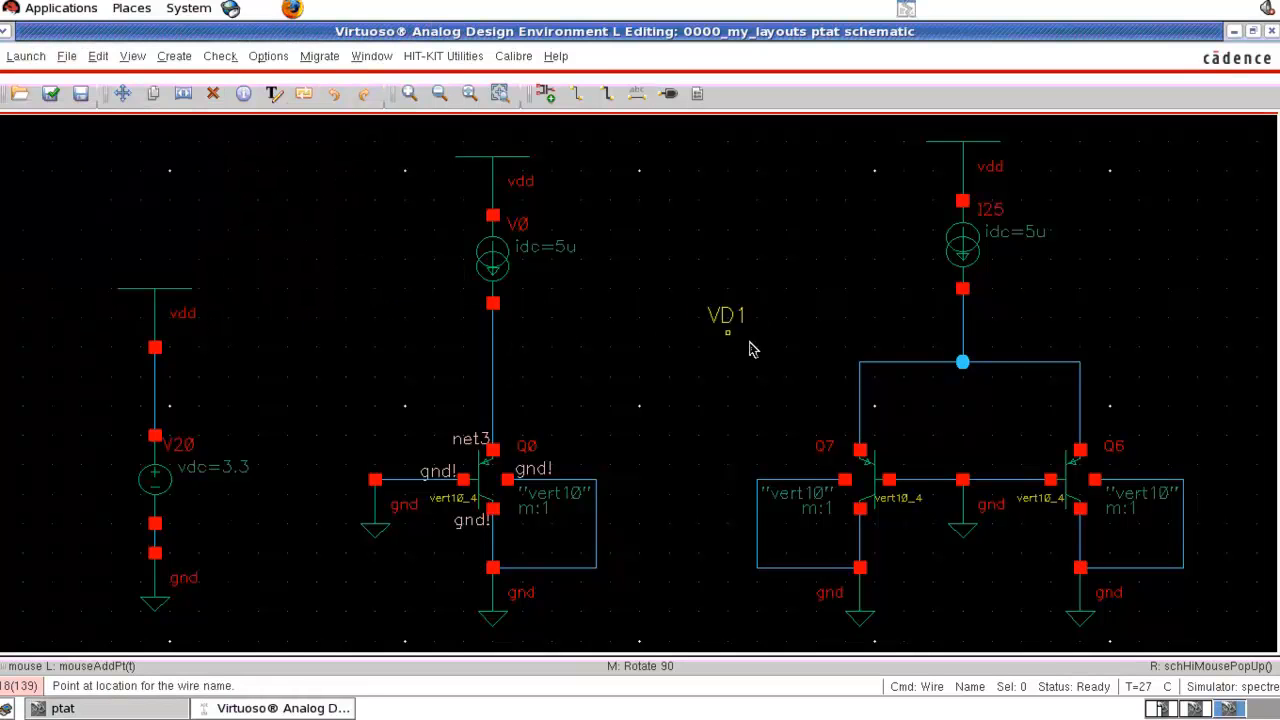
click(893, 366)
key(Escape)
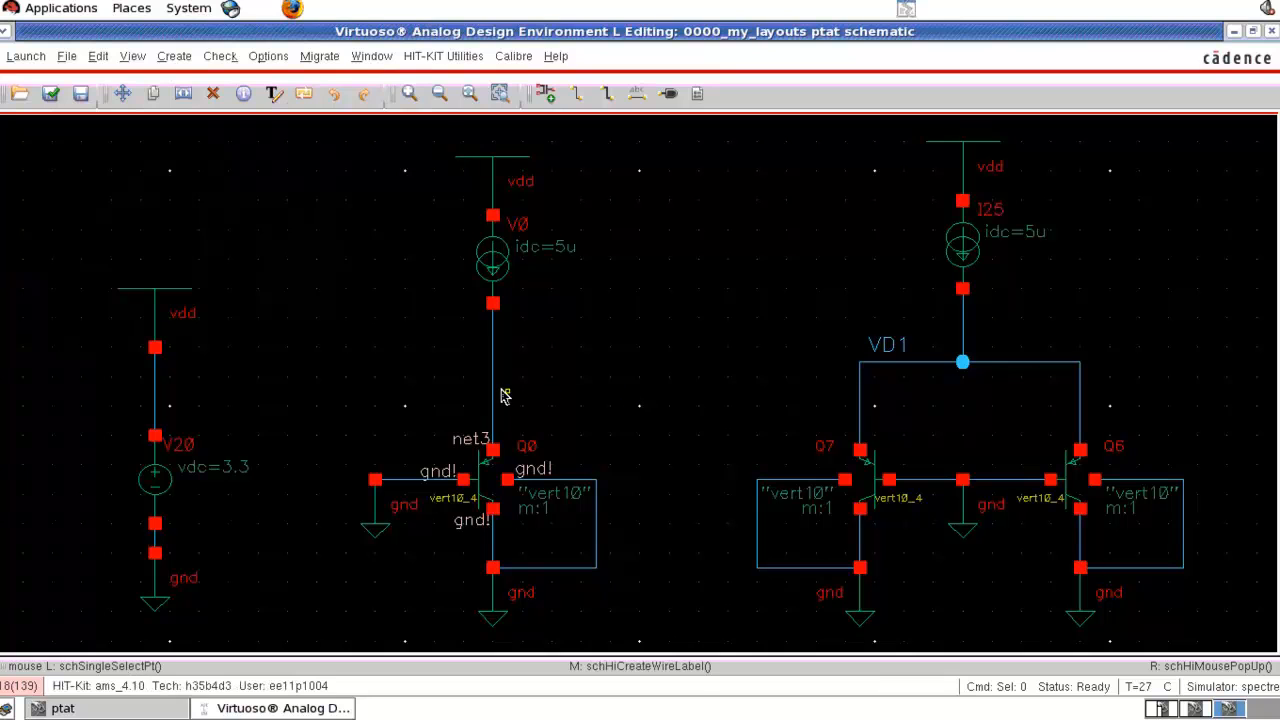
Step: Name the wire between current source V0 and Q0 VD with a rotated label, and check and save the schematic
key(l)
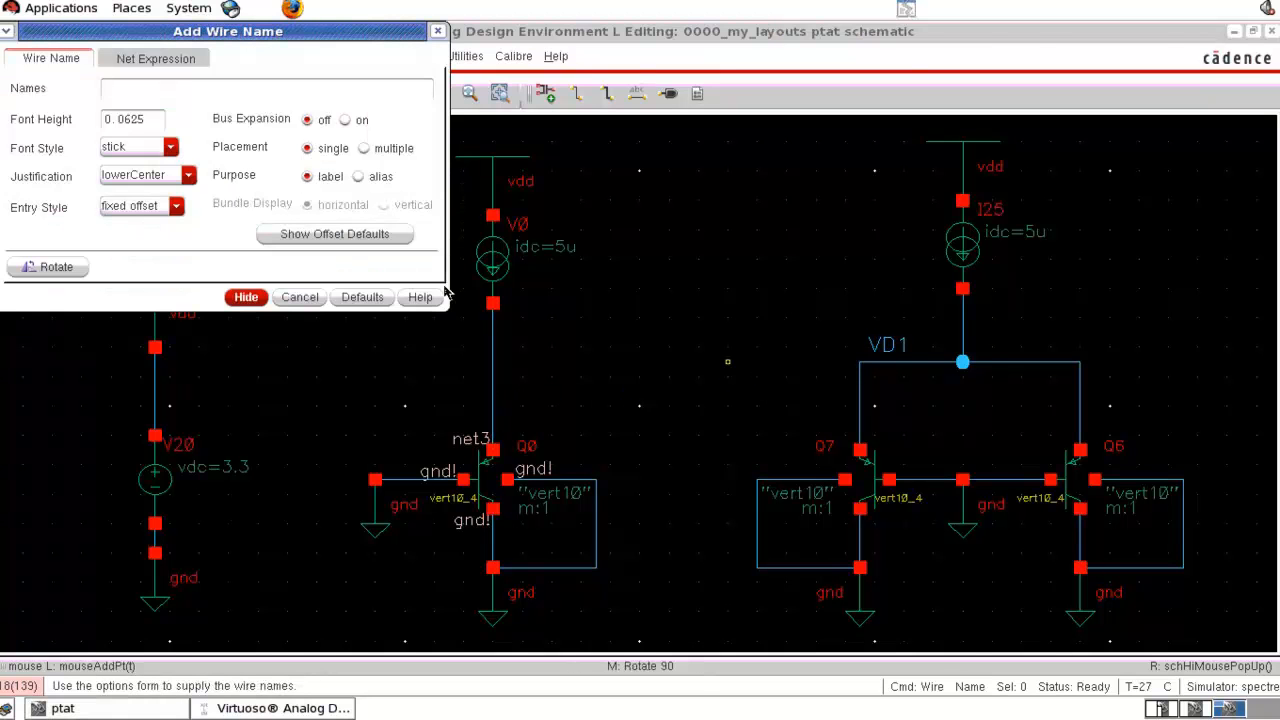
text(VD)
click(246, 297)
middle_click(482, 362)
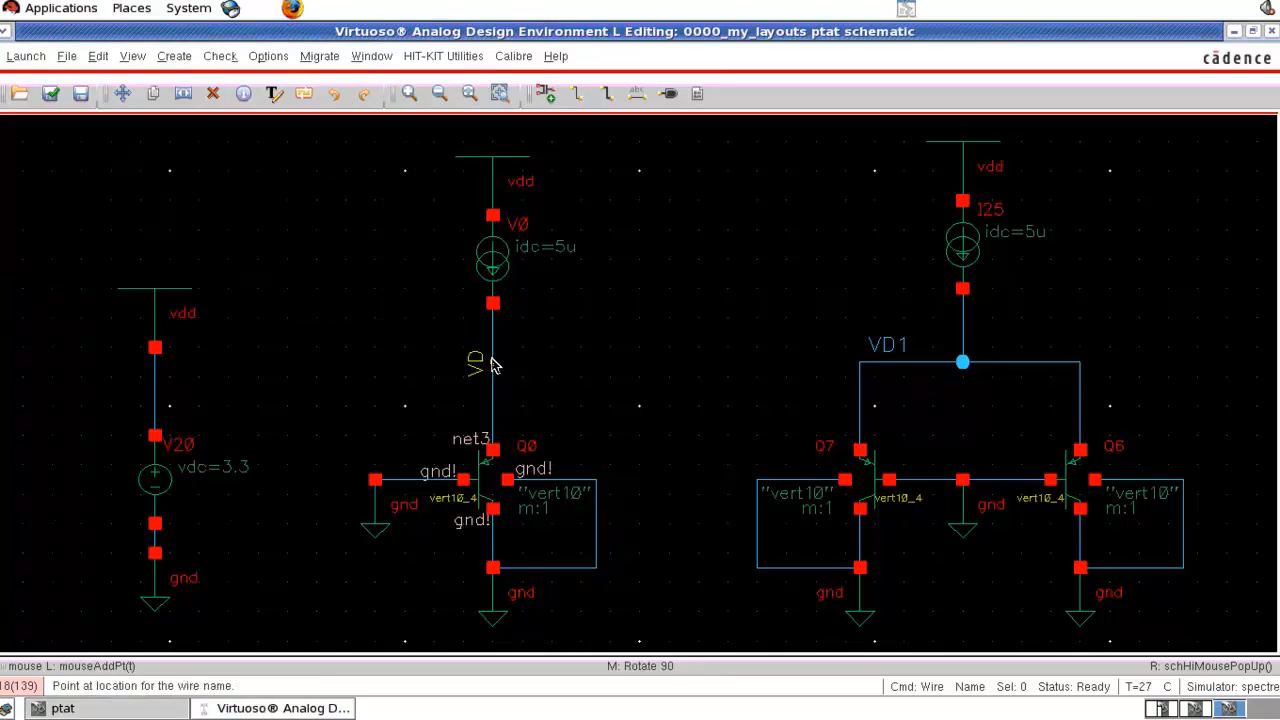
click(491, 363)
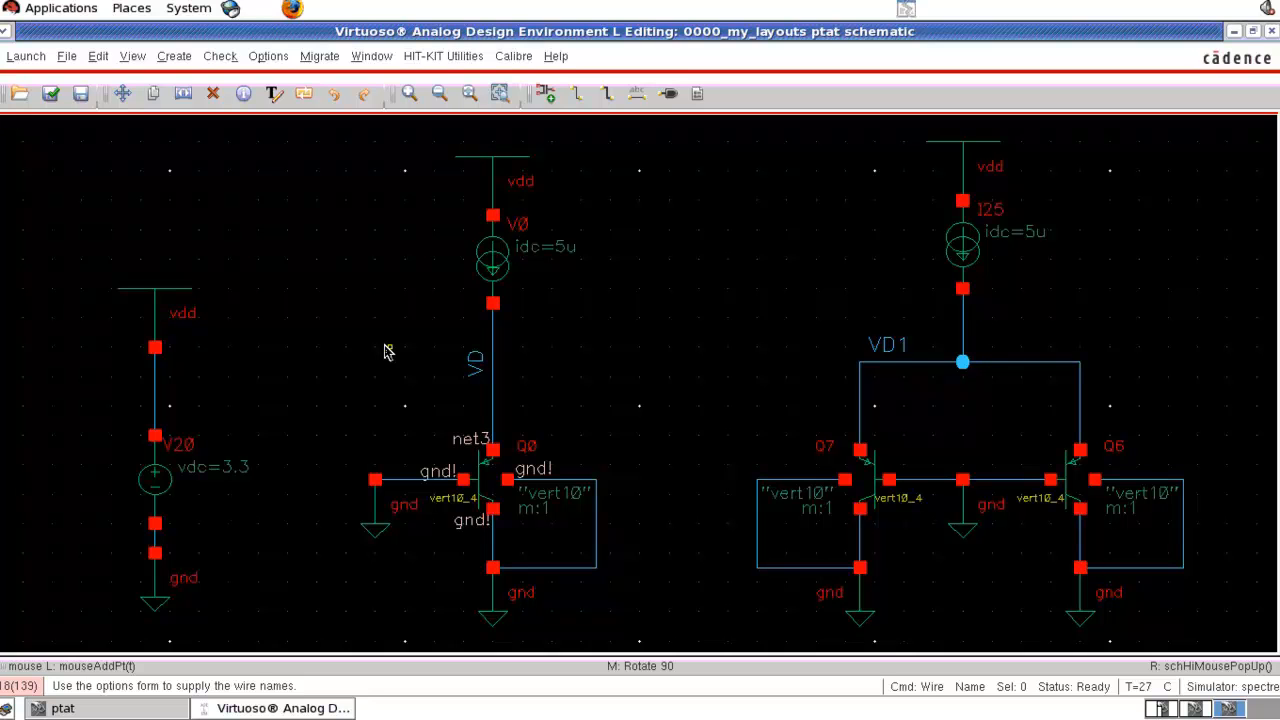
key(f)
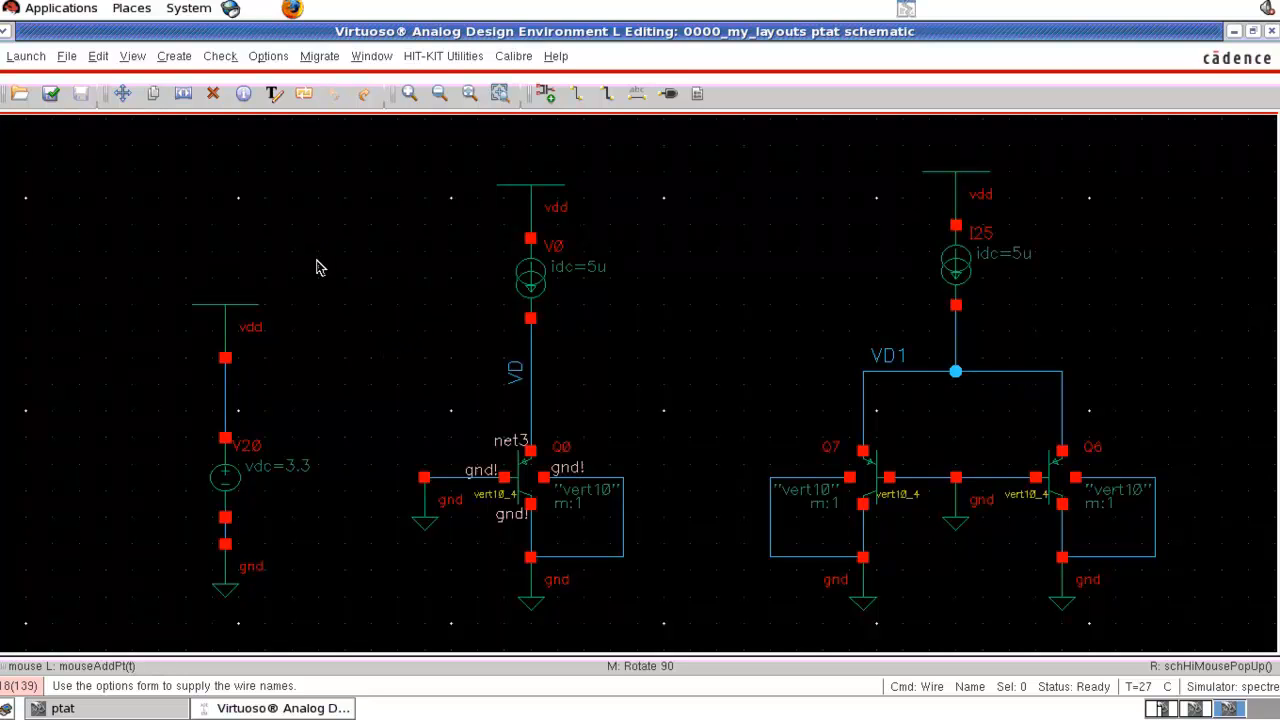
Step: Launch ADE L for the schematic and delete all outputs listed in the simulation setup
click(18, 58)
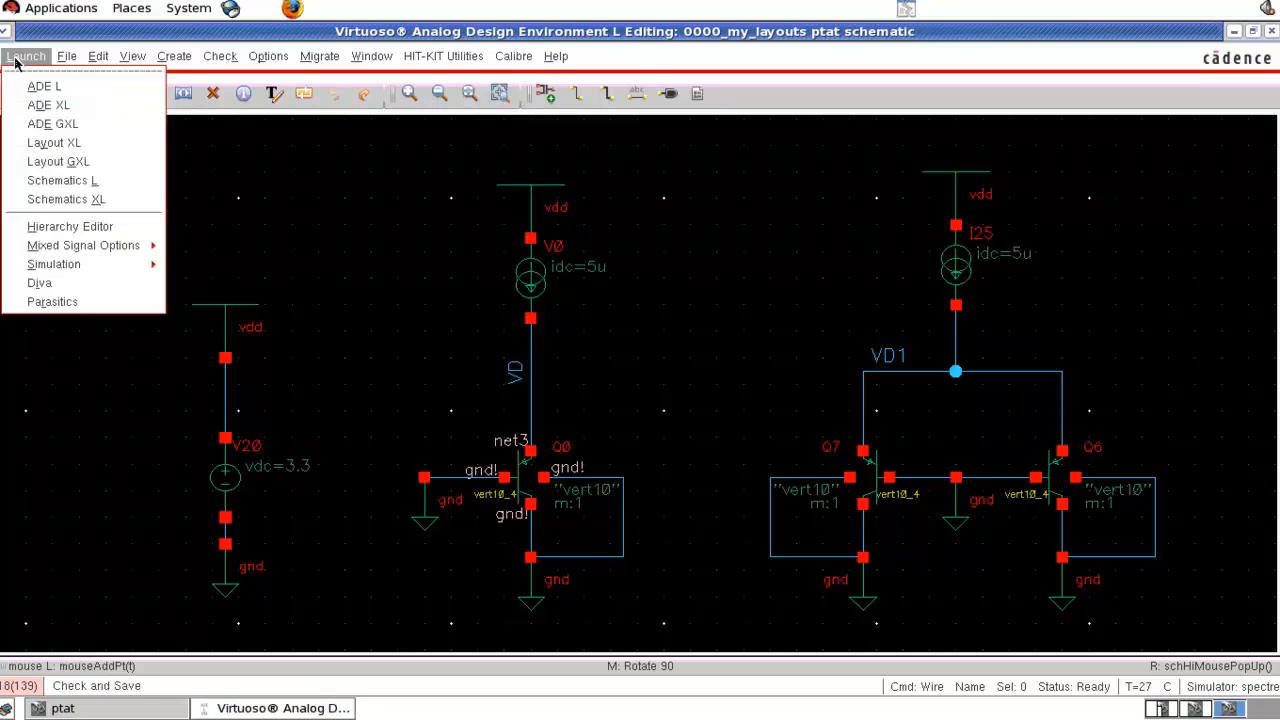
click(44, 86)
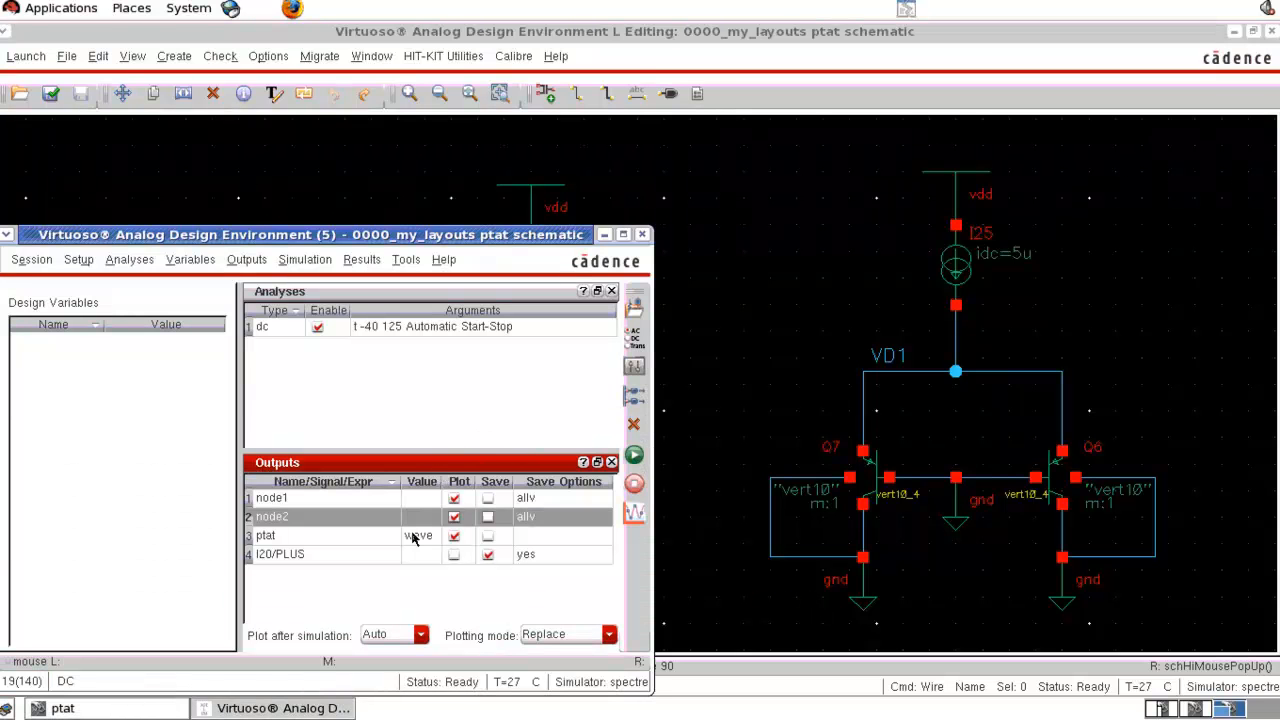
key(ctrl+a)
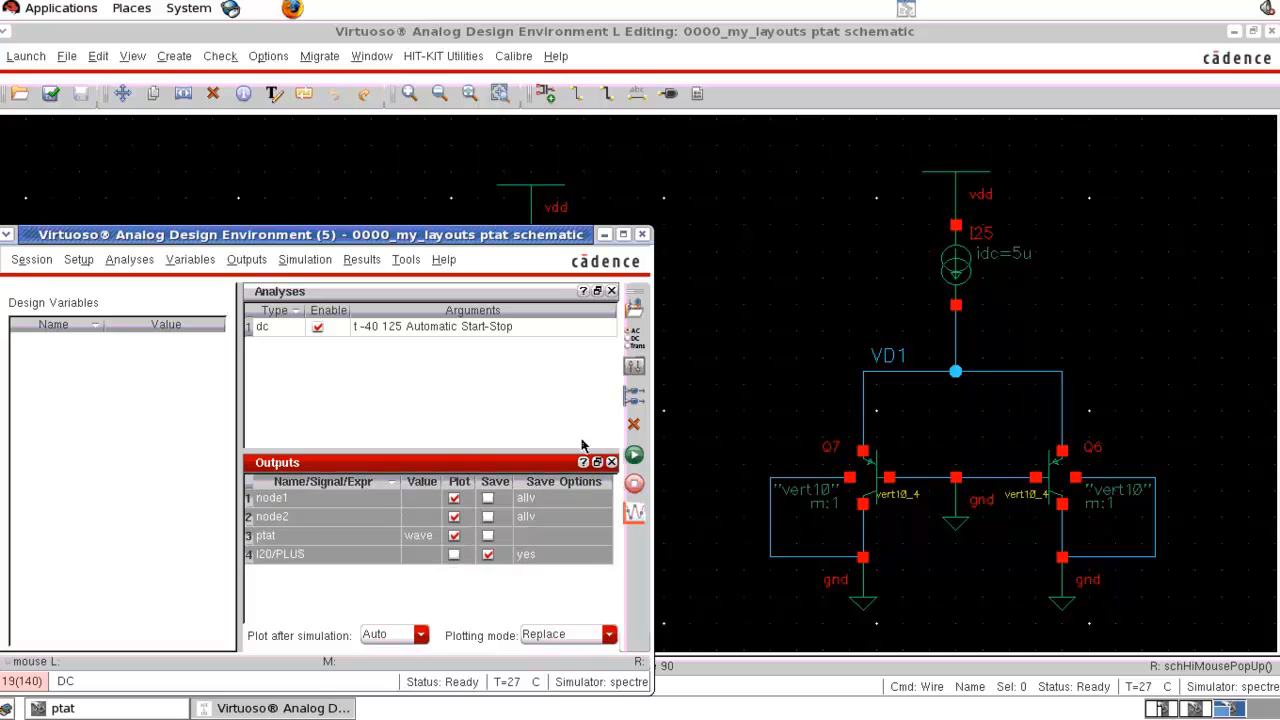
click(633, 424)
Step: Apply a DC analysis that saves the operating point and sweeps temperature from -40 to 125 with automatic sweep type
click(631, 343)
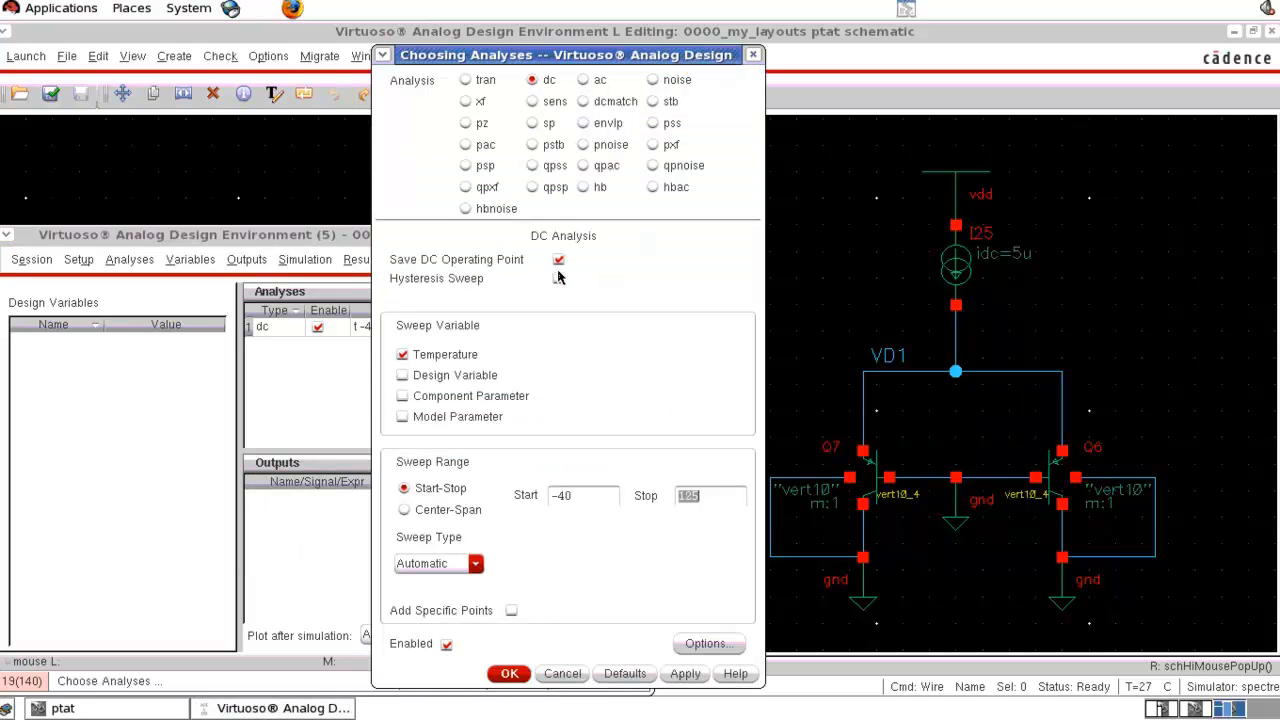
click(590, 500)
click(734, 500)
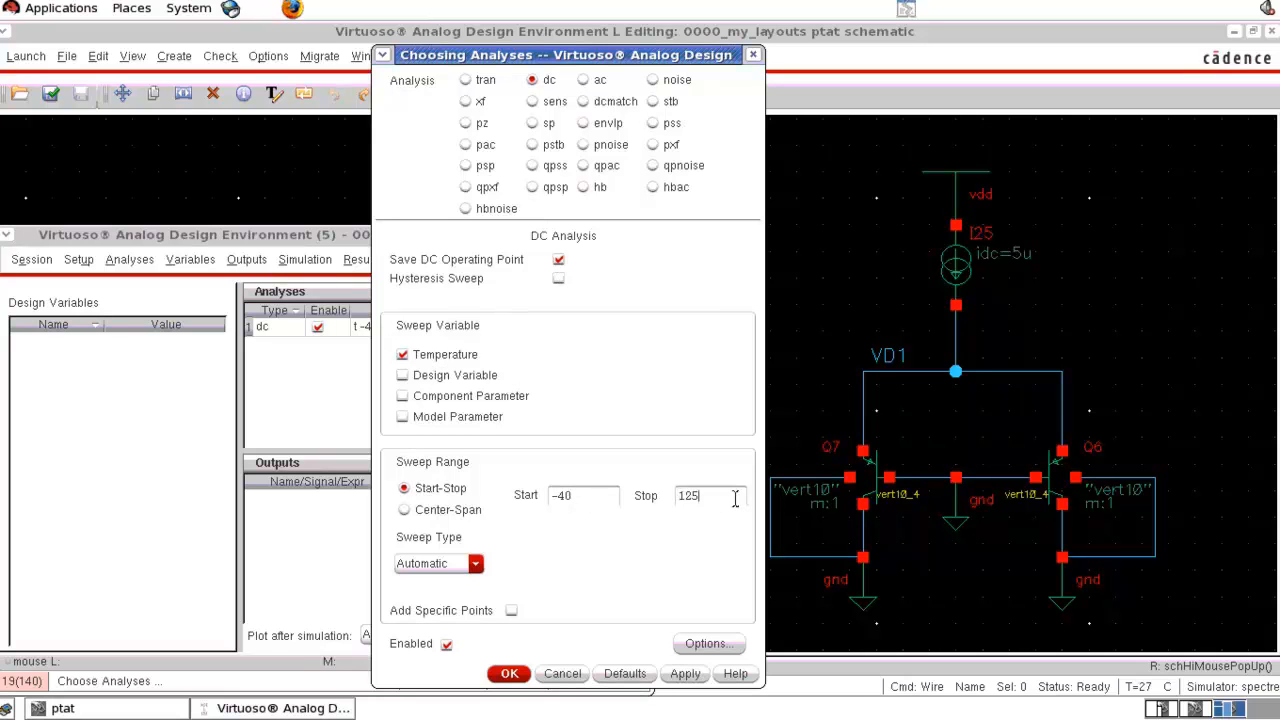
click(509, 673)
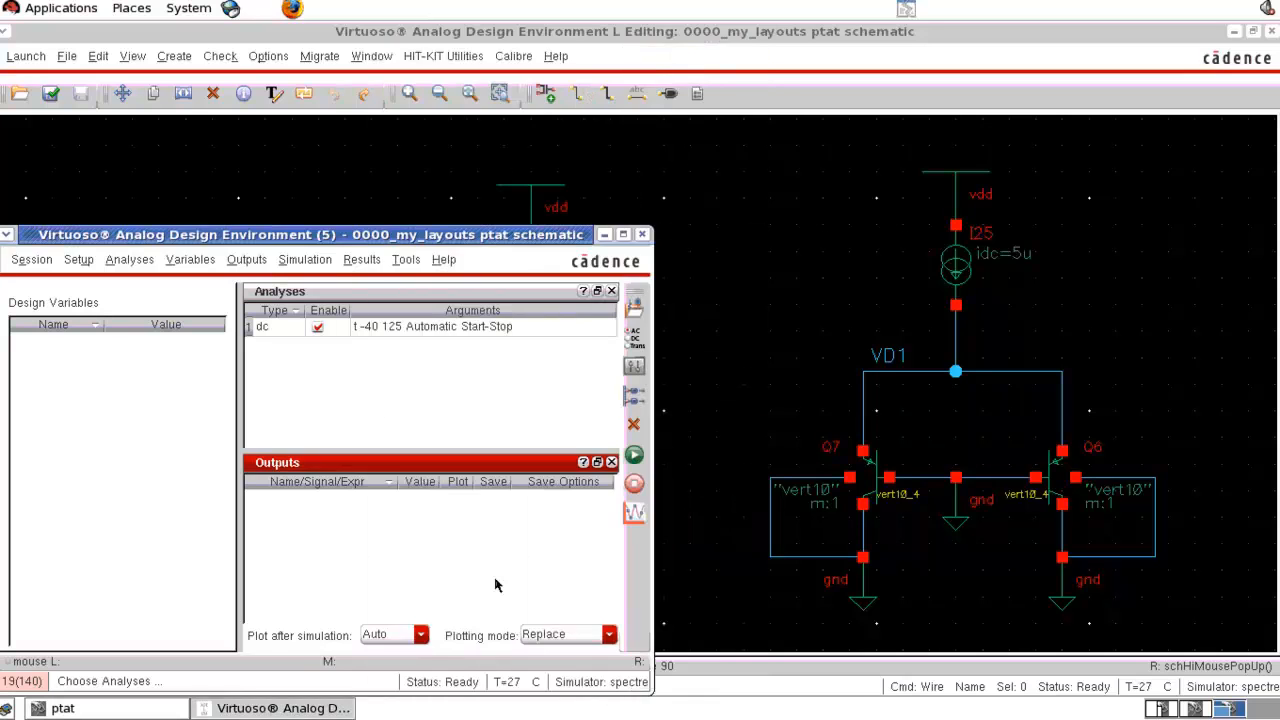
Step: Select the nets VD and VD1 on the schematic as outputs for plotting
click(246, 259)
mouse_move(280, 350)
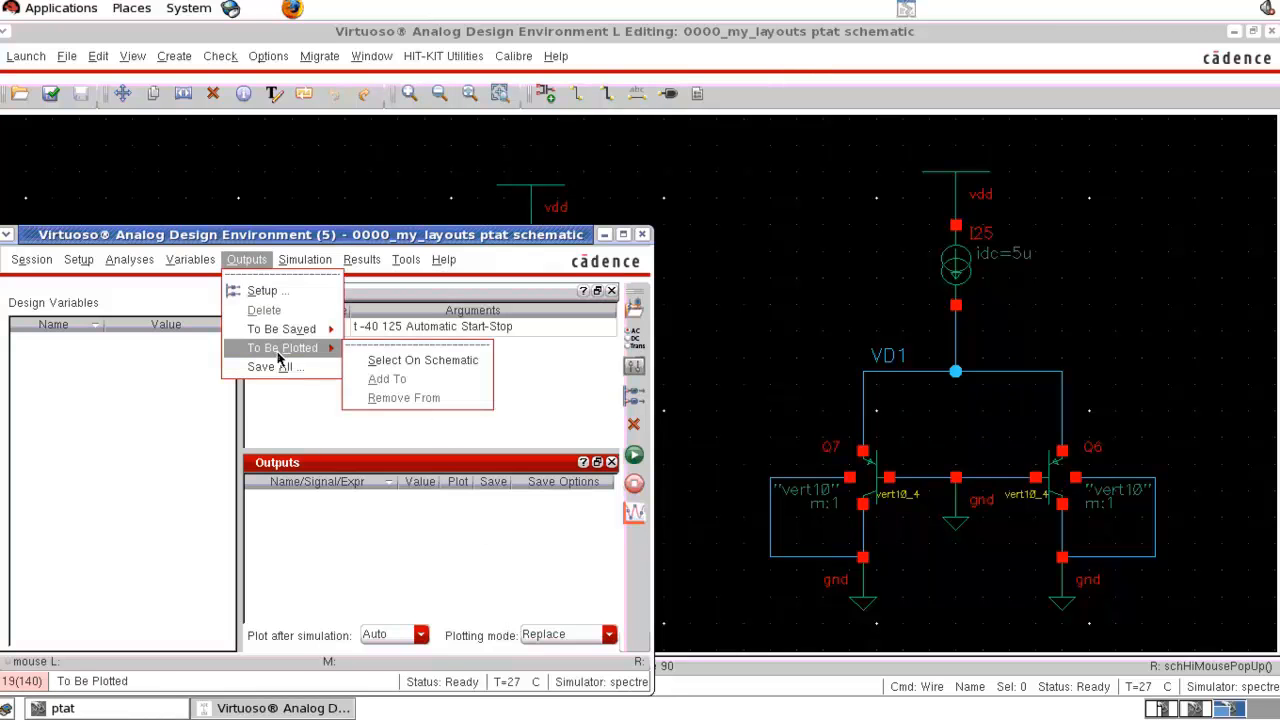
click(385, 362)
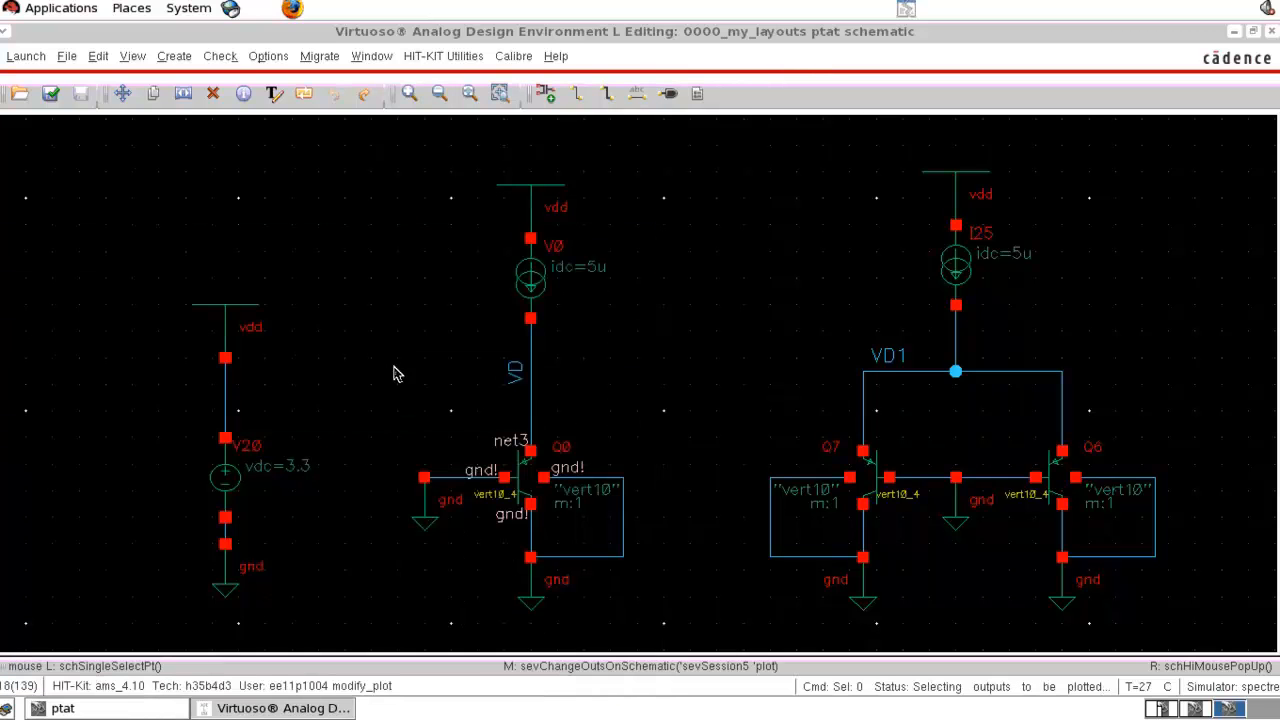
click(514, 372)
click(875, 360)
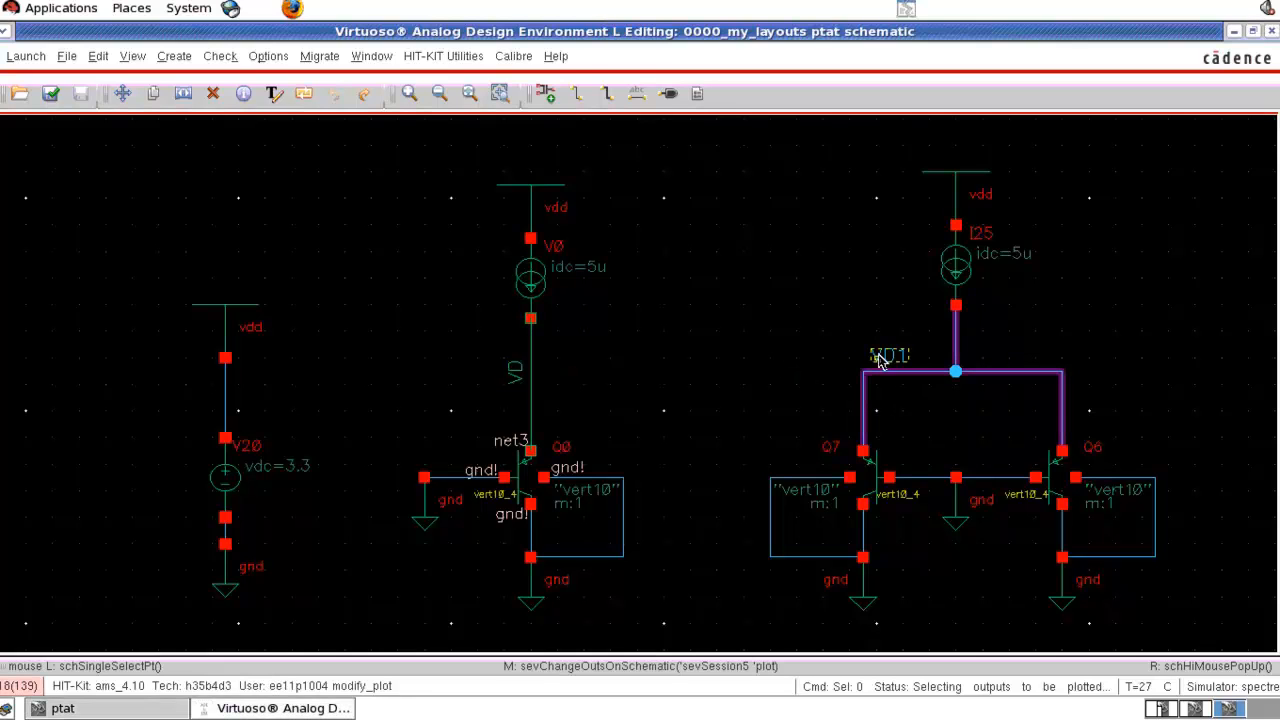
key(Escape)
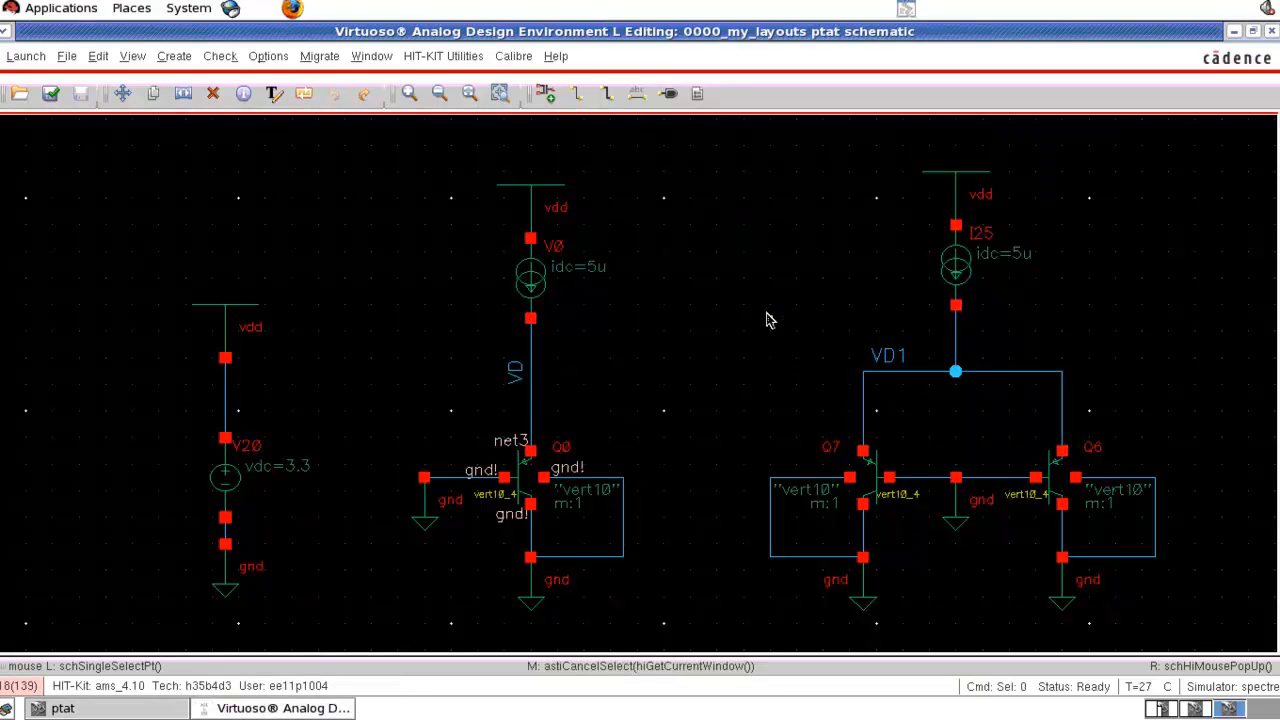
Step: Check the DC current property of current sources V0 and I25
click(521, 285)
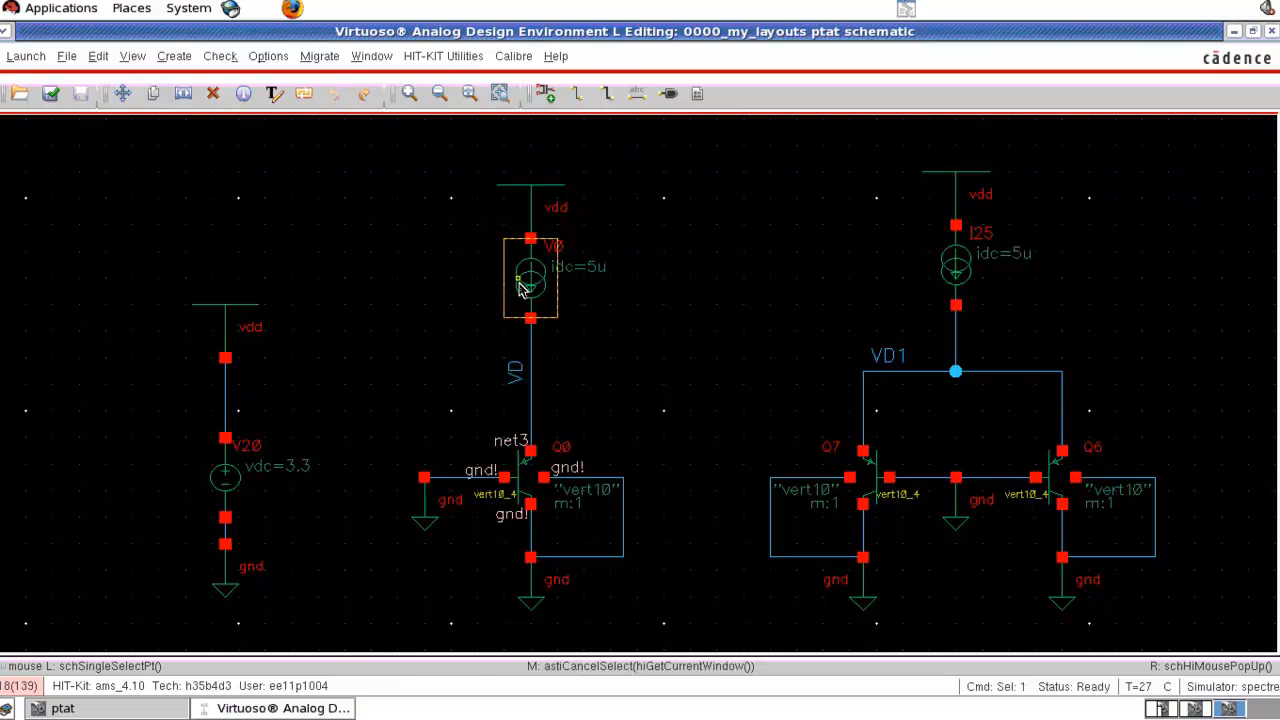
key(q)
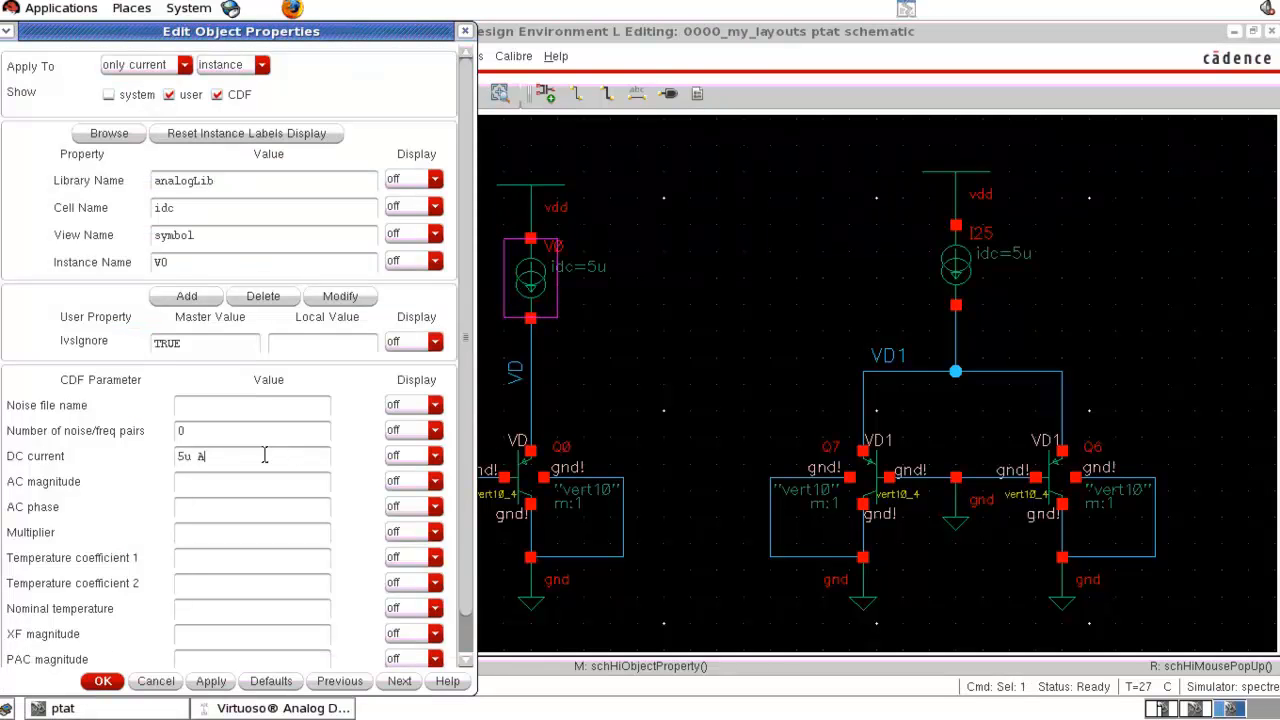
click(465, 33)
click(975, 280)
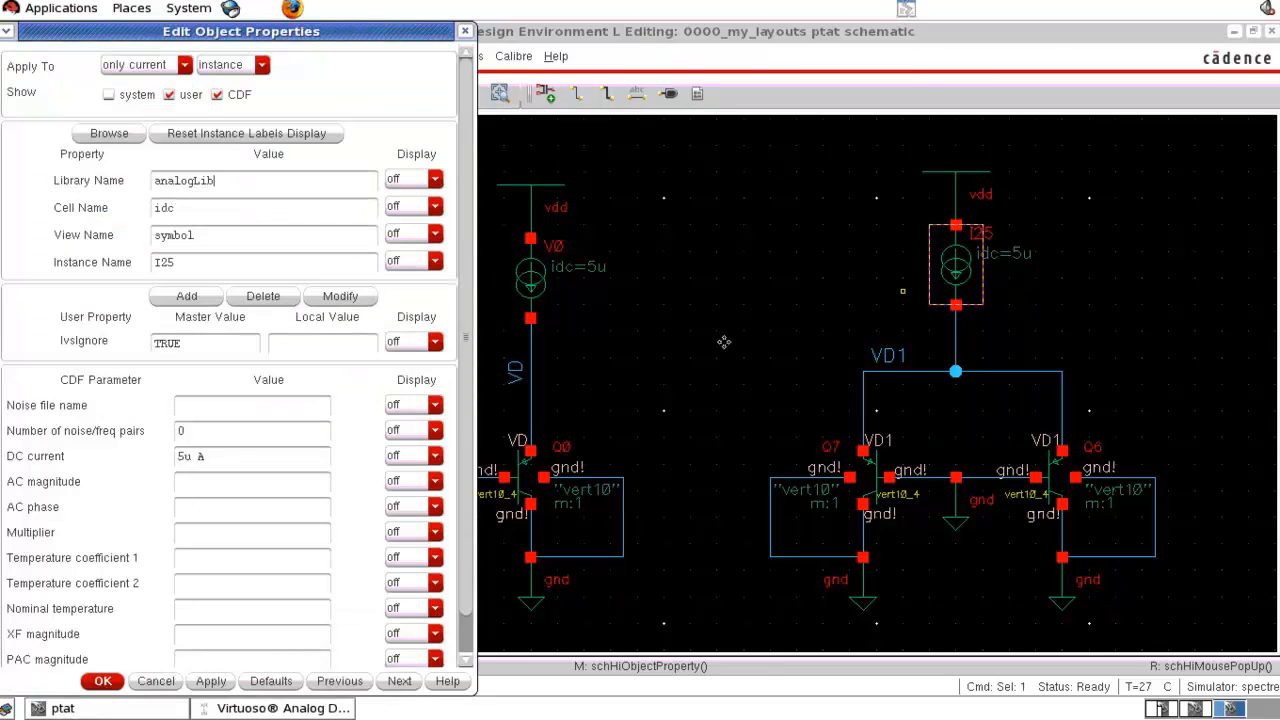
click(103, 681)
click(697, 359)
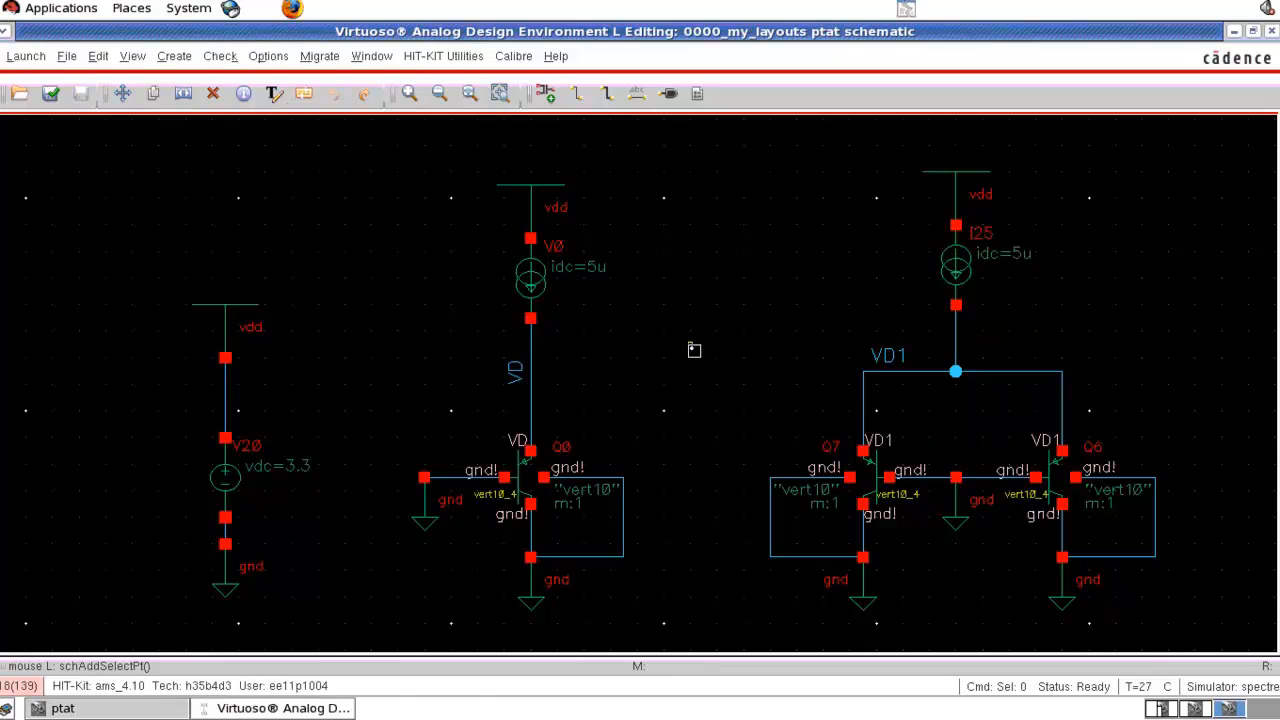
Step: Run the simulation, view the DC response plot of VD and VD1, and return to the schematic
click(323, 708)
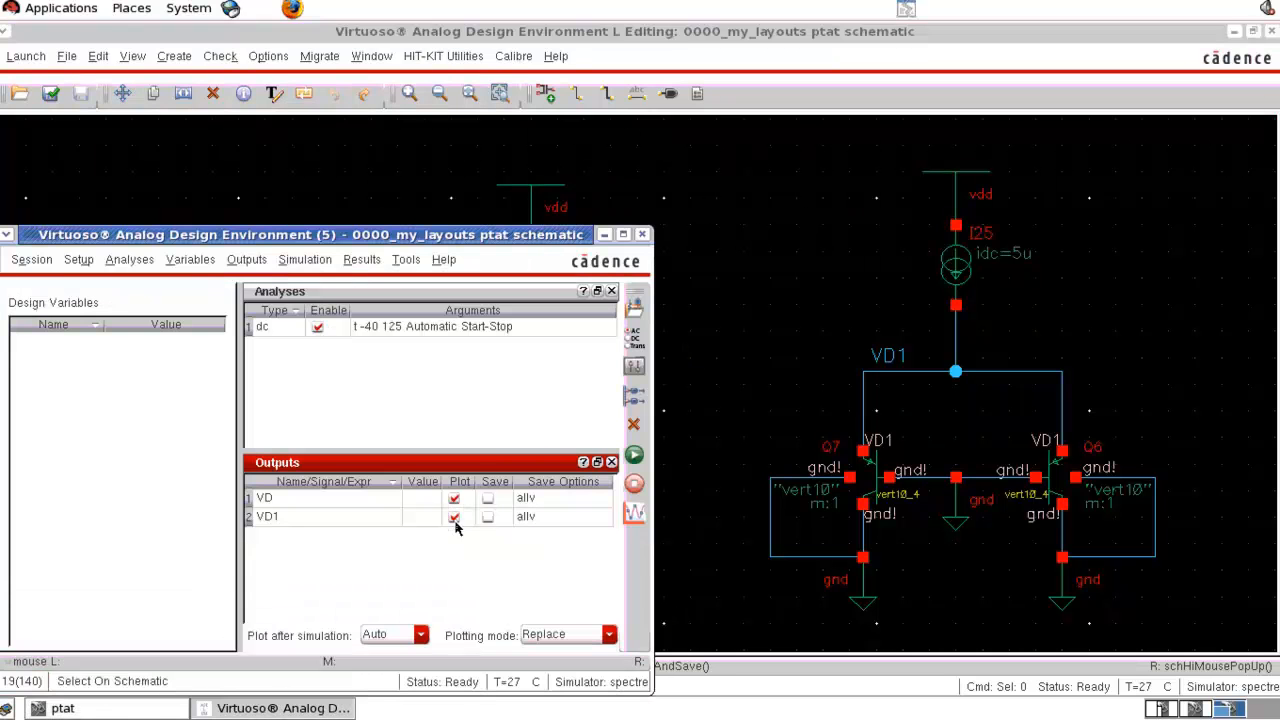
click(633, 457)
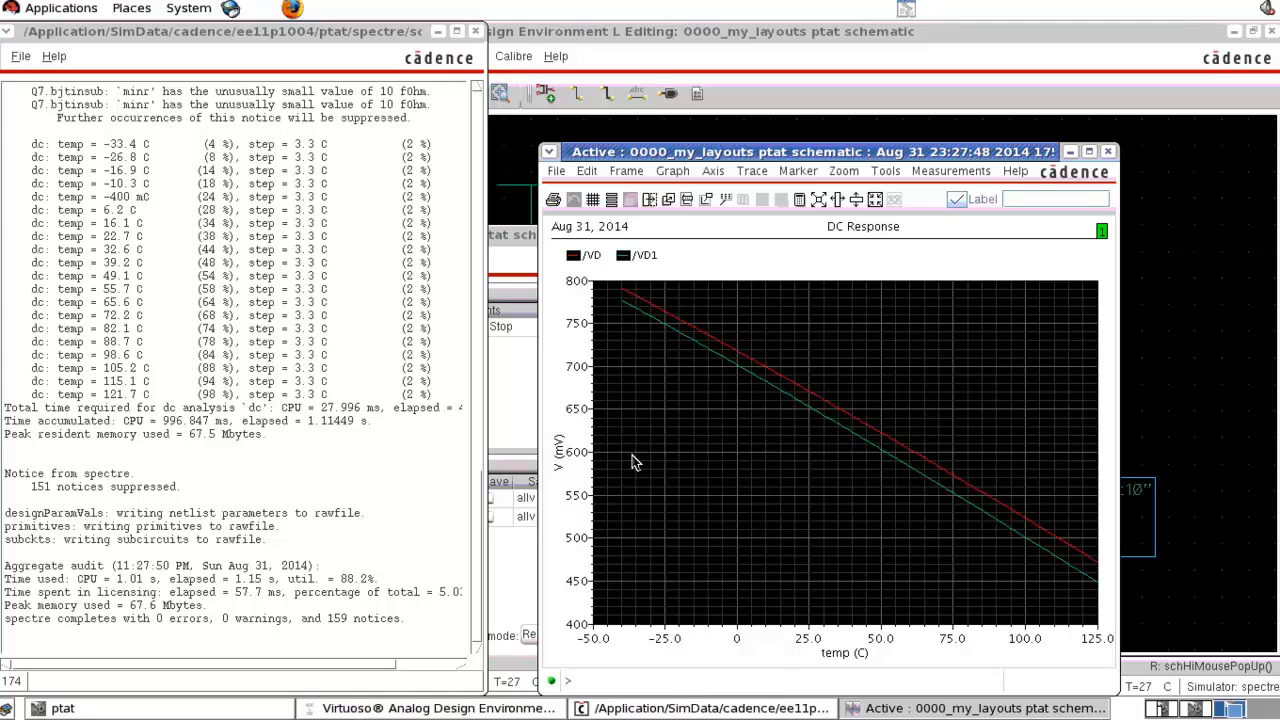
click(1107, 152)
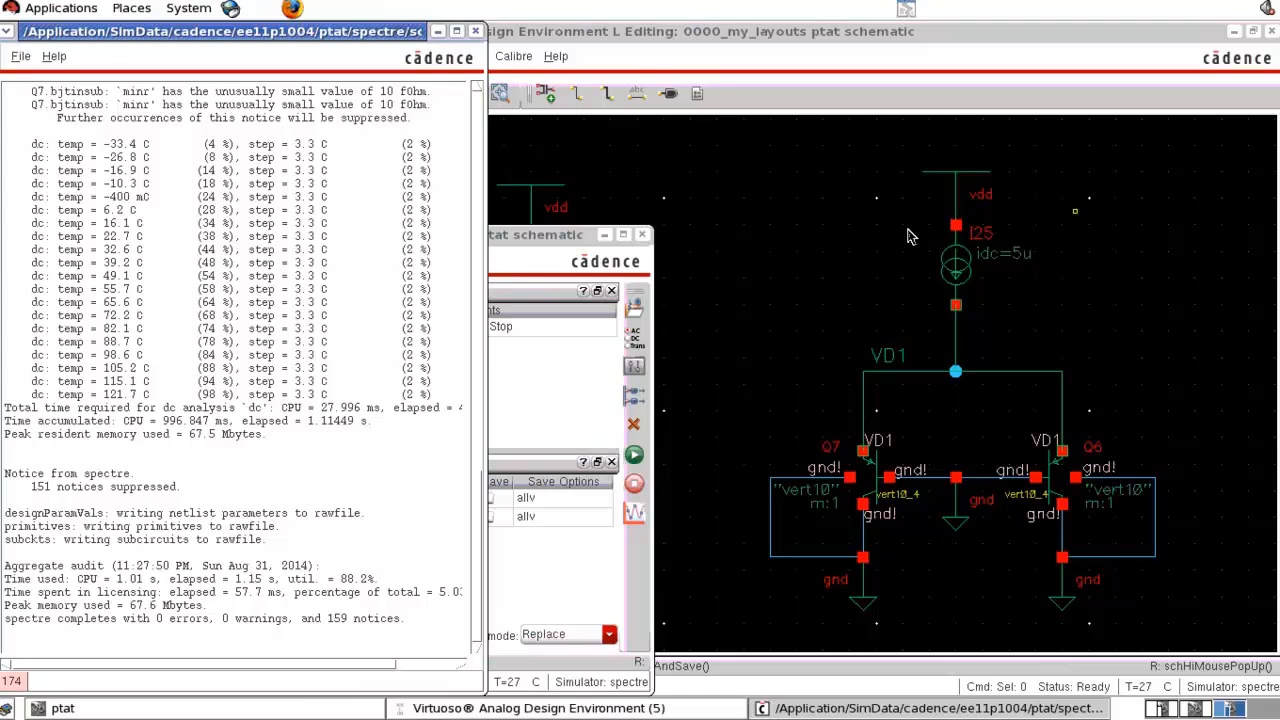
click(806, 244)
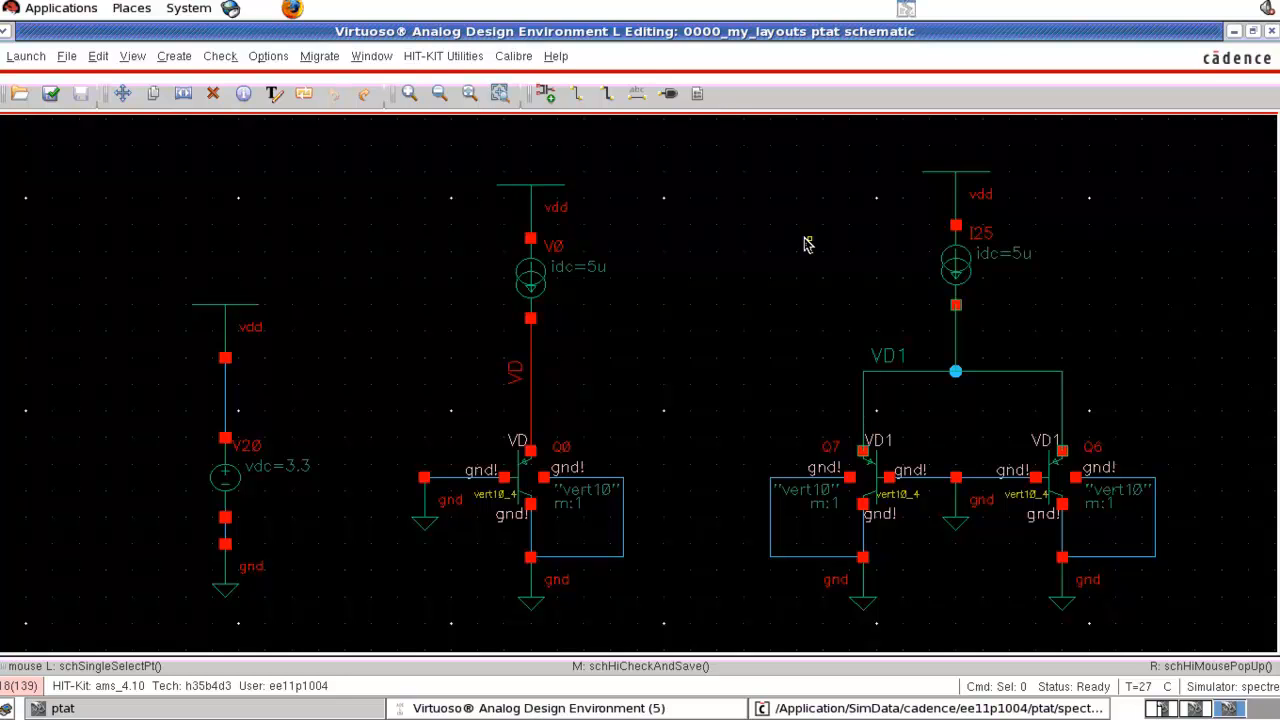
Step: Replot the simulation outputs and send the VD1 trace to the calculator
click(606, 706)
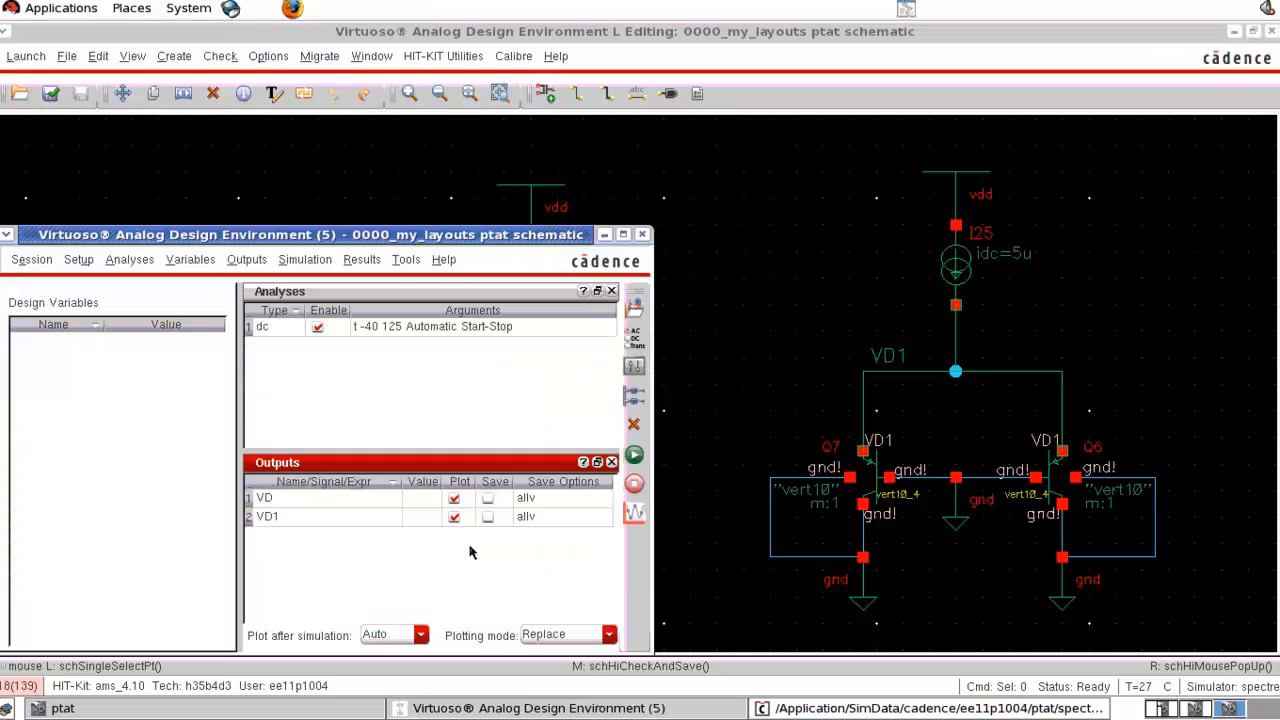
click(636, 516)
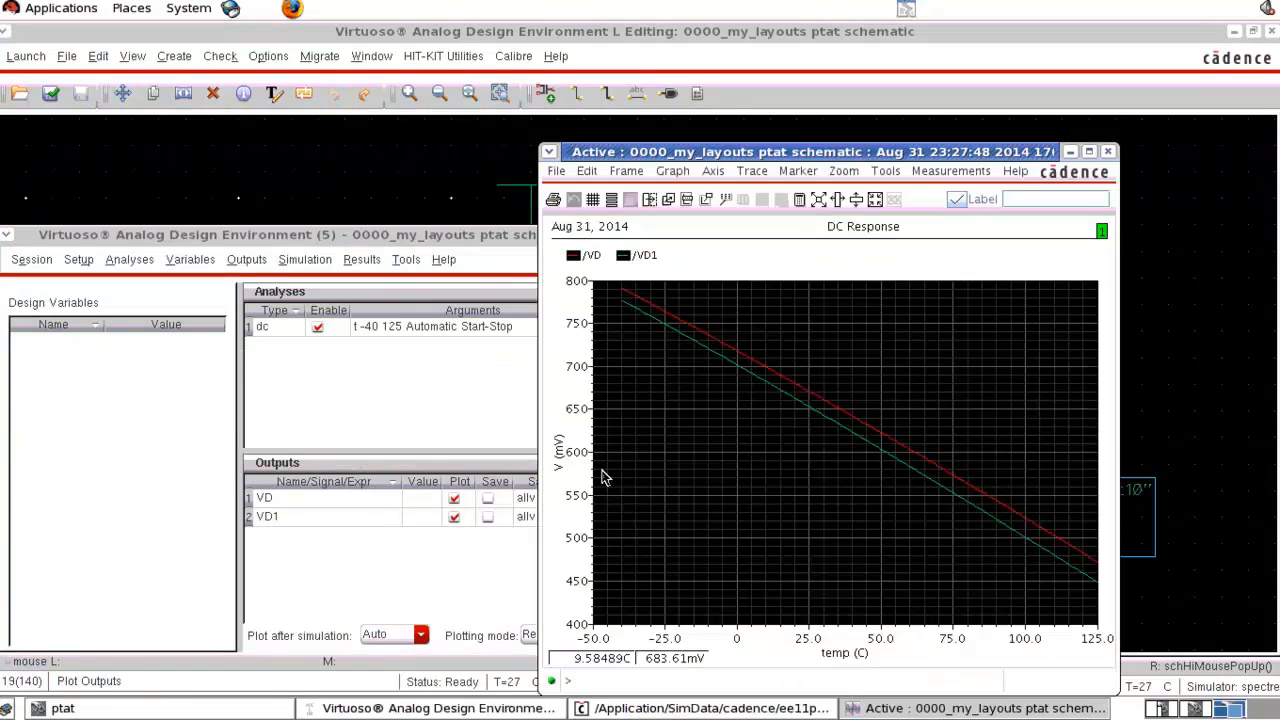
click(741, 373)
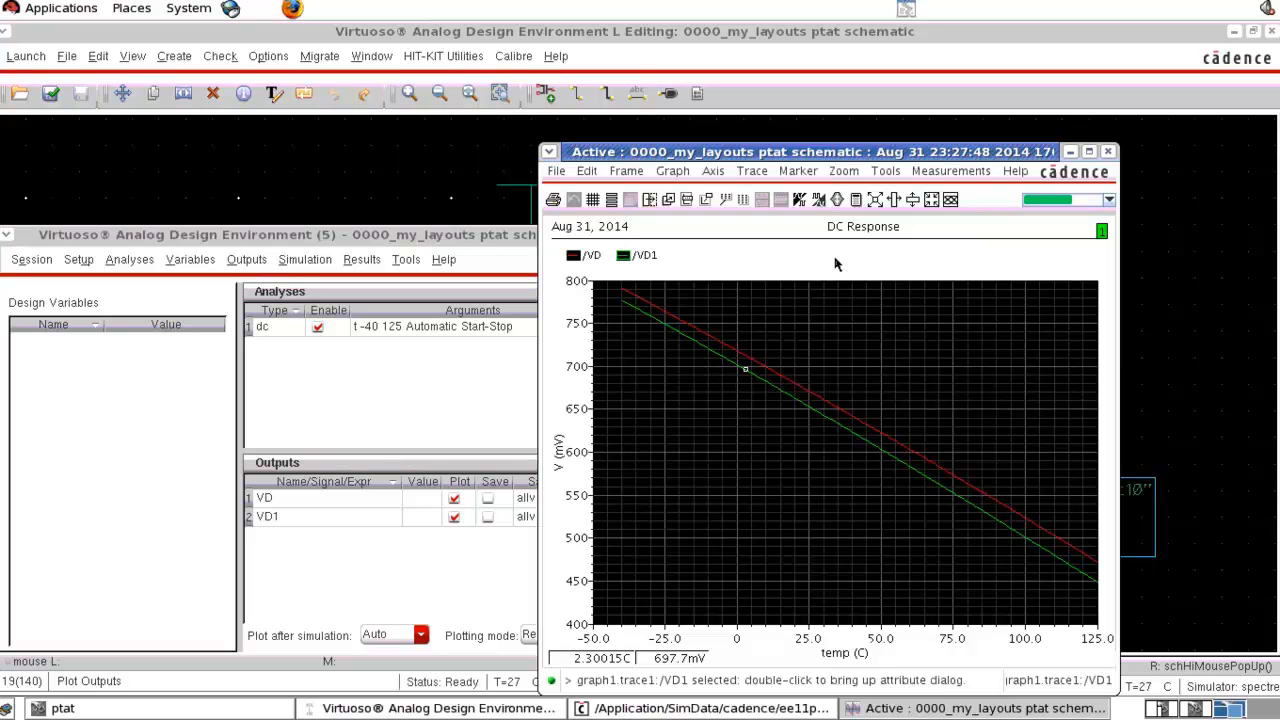
click(857, 201)
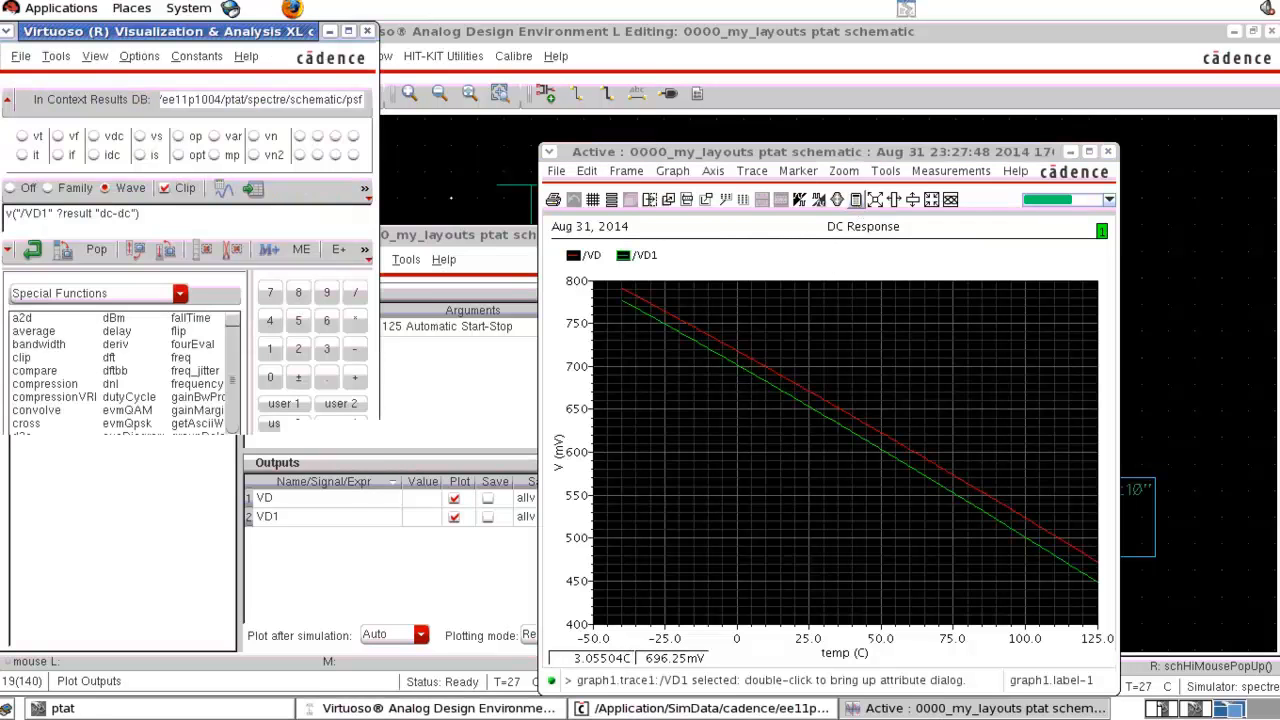
Step: Build the difference expression v("/VD" ?result "dc-dc")-v("/VD1" ?result "dc-dc") in the calculator by duplicating the VD1 expression
drag(172, 216, 4, 216)
right_click(54, 216)
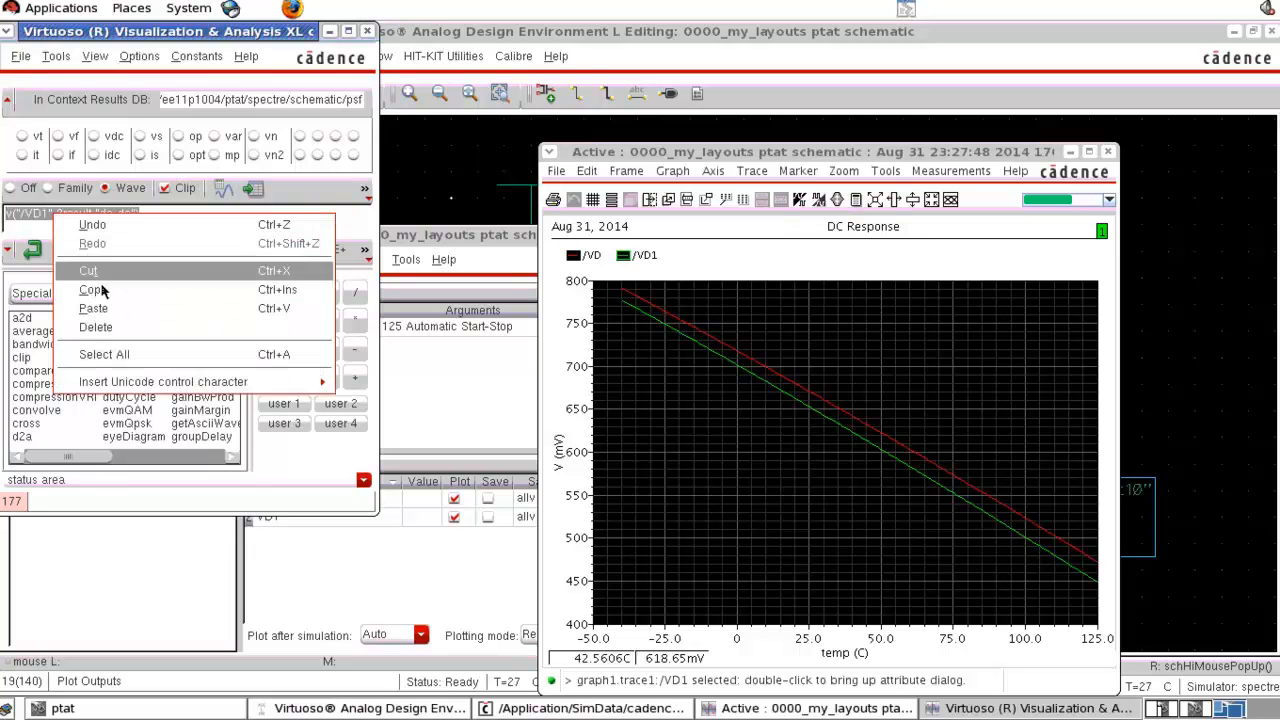
click(93, 289)
click(186, 218)
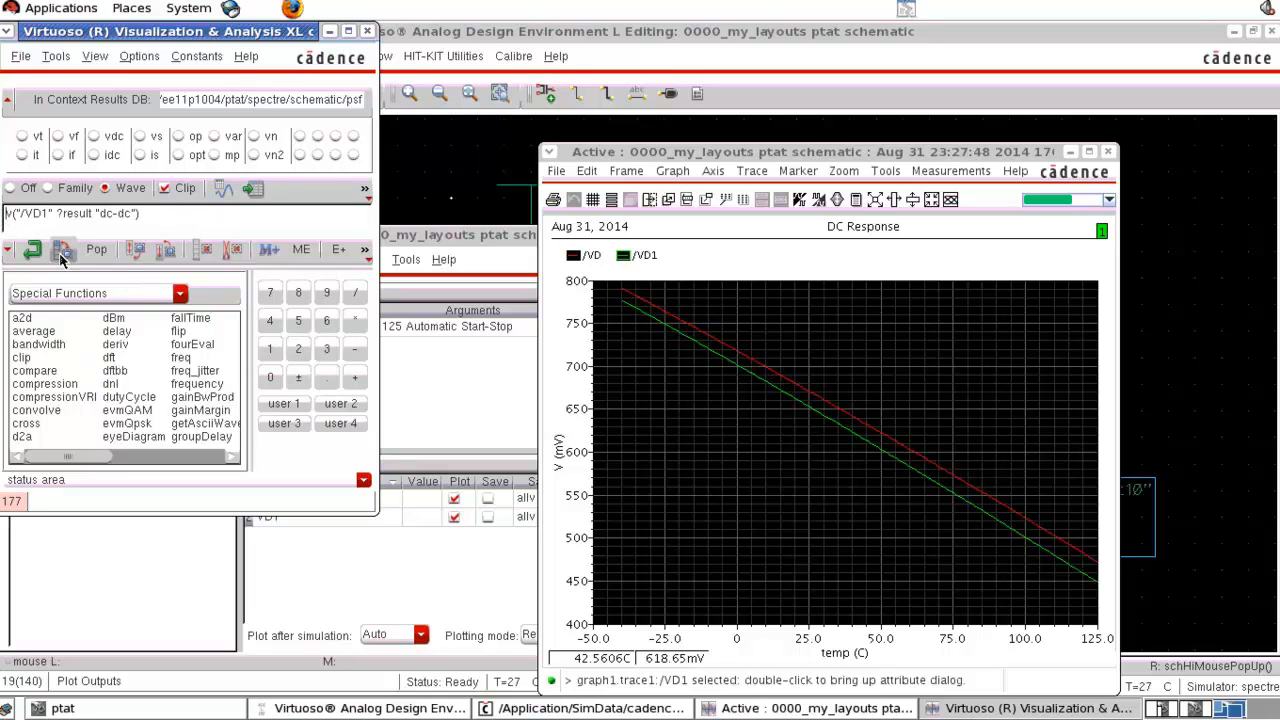
text(-)
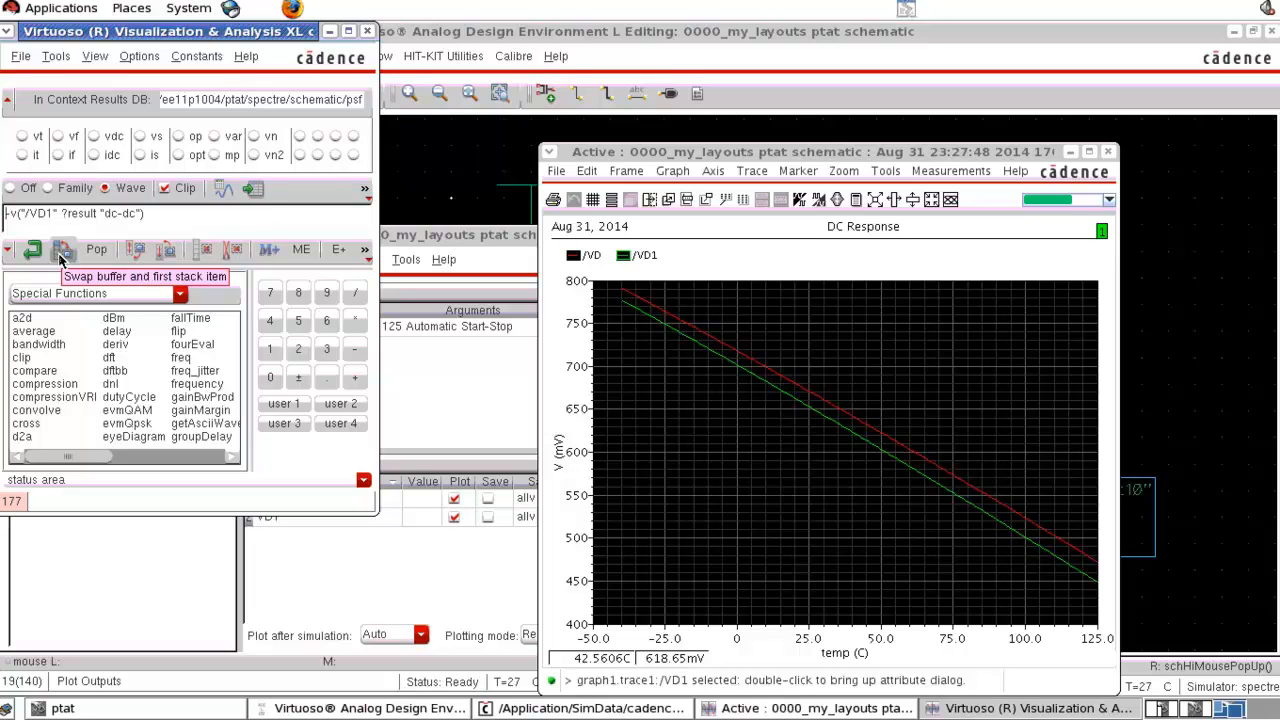
key(ctrl+v)
click(186, 222)
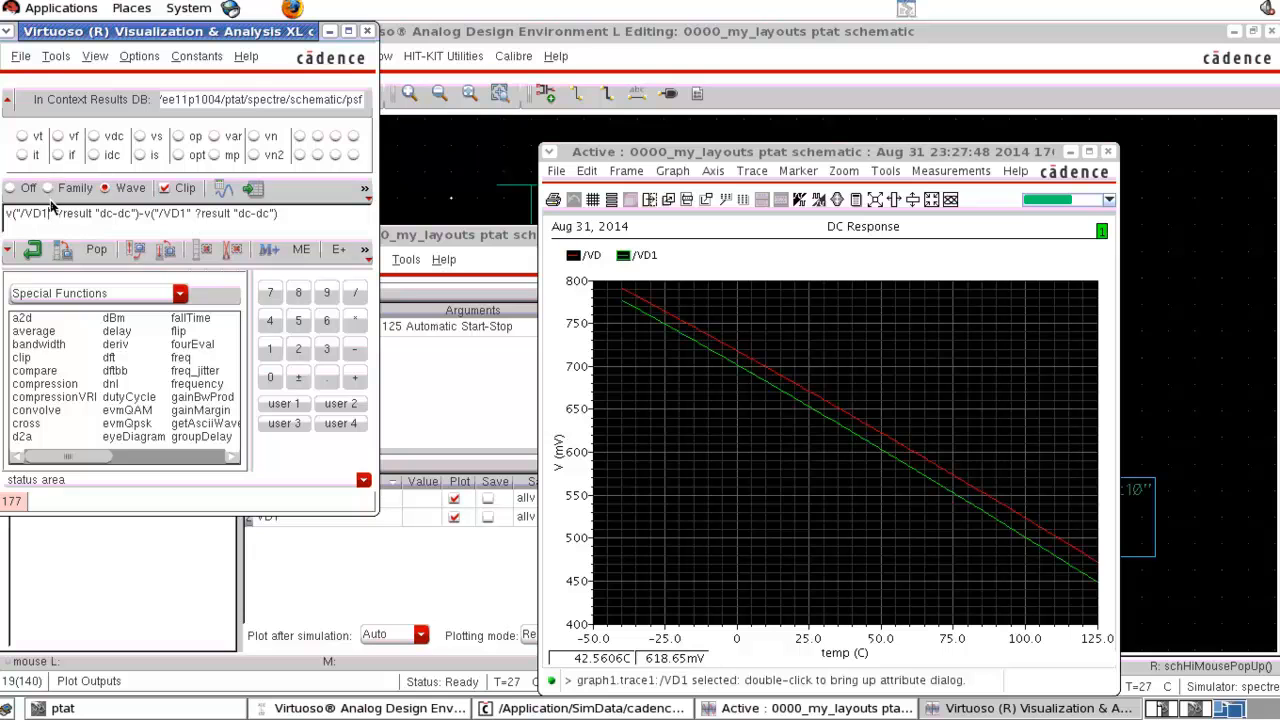
drag(209, 31, 530, 126)
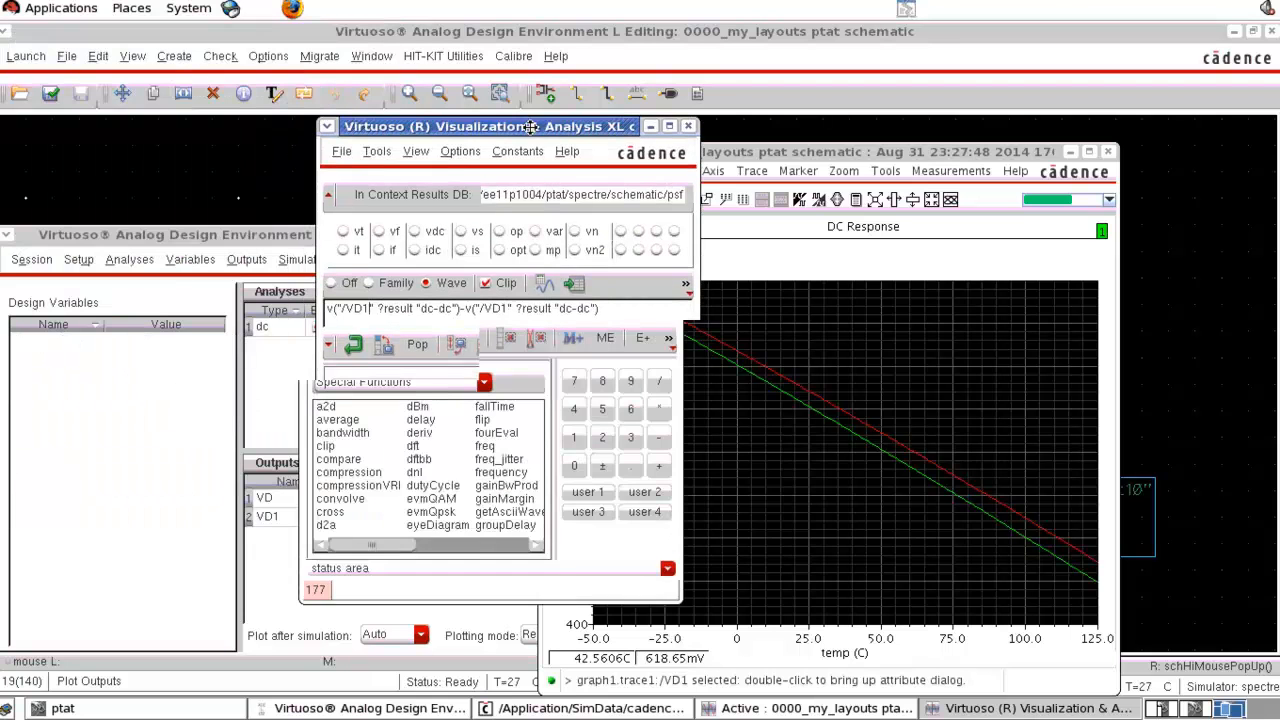
key(BackSpace)
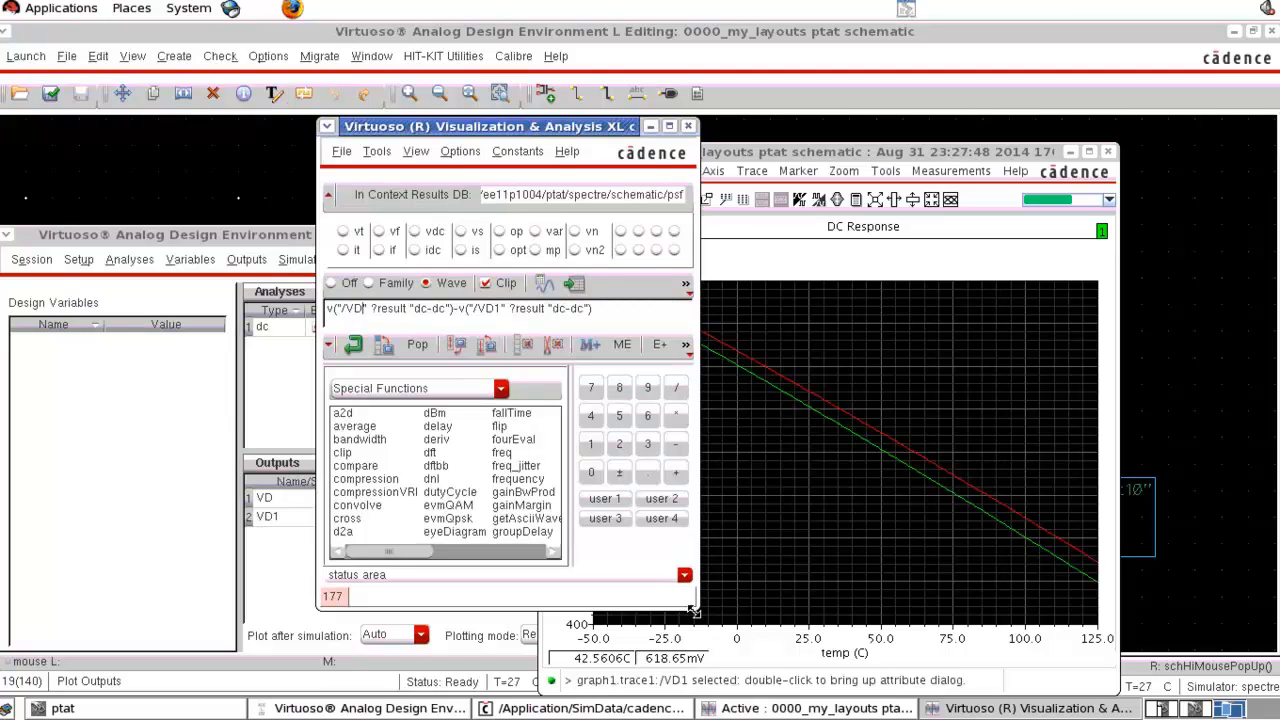
Step: Copy the VD minus VD1 expression from the calculator into the expression of a new simulation output
drag(593, 316, 322, 307)
right_click(355, 313)
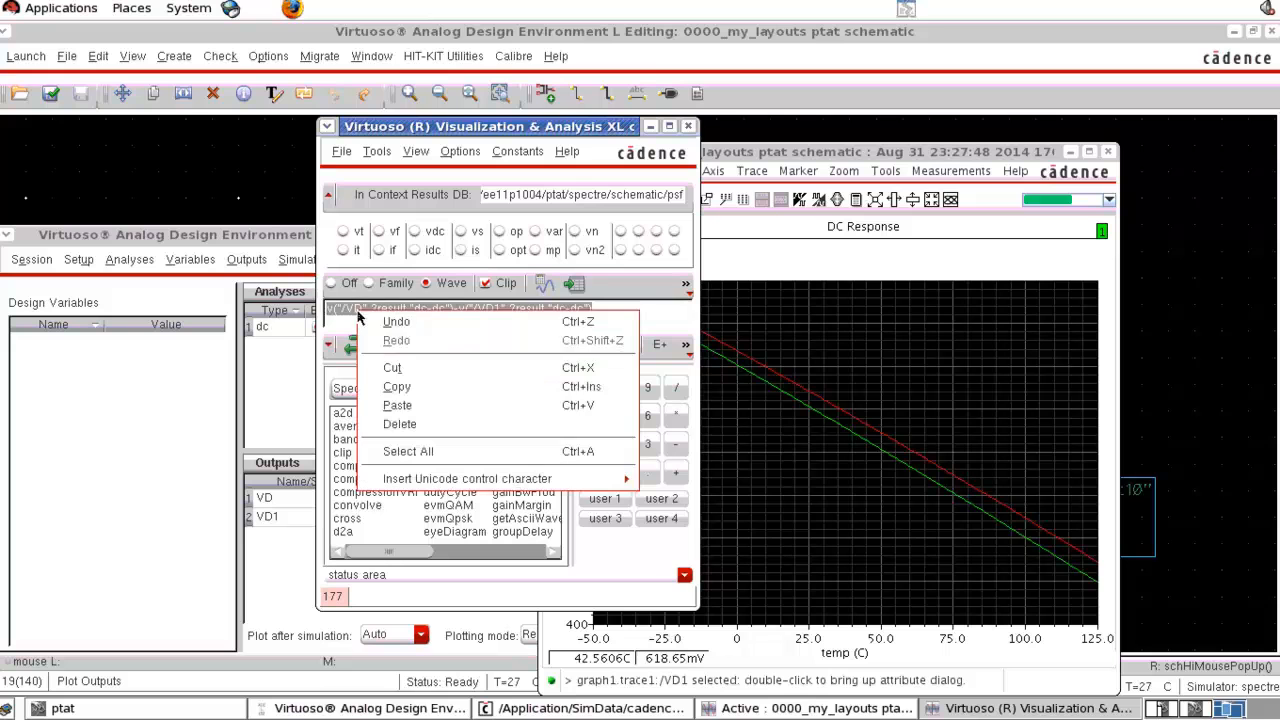
click(414, 389)
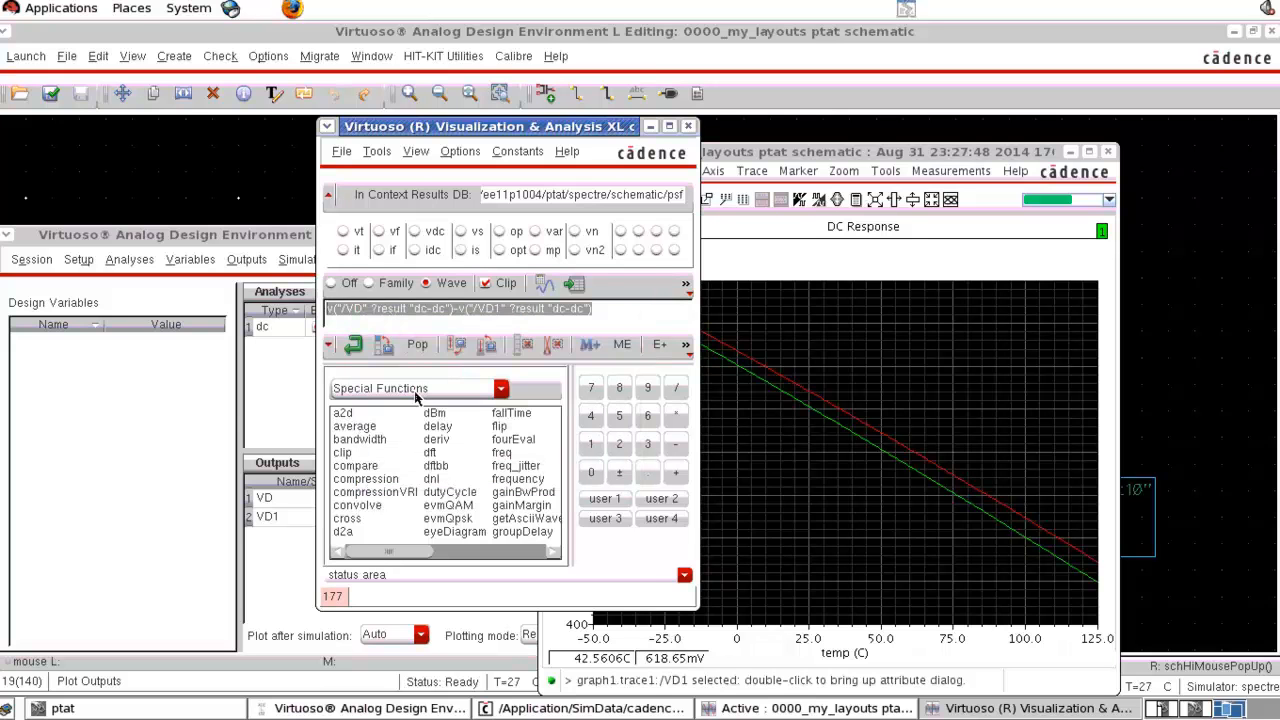
click(201, 402)
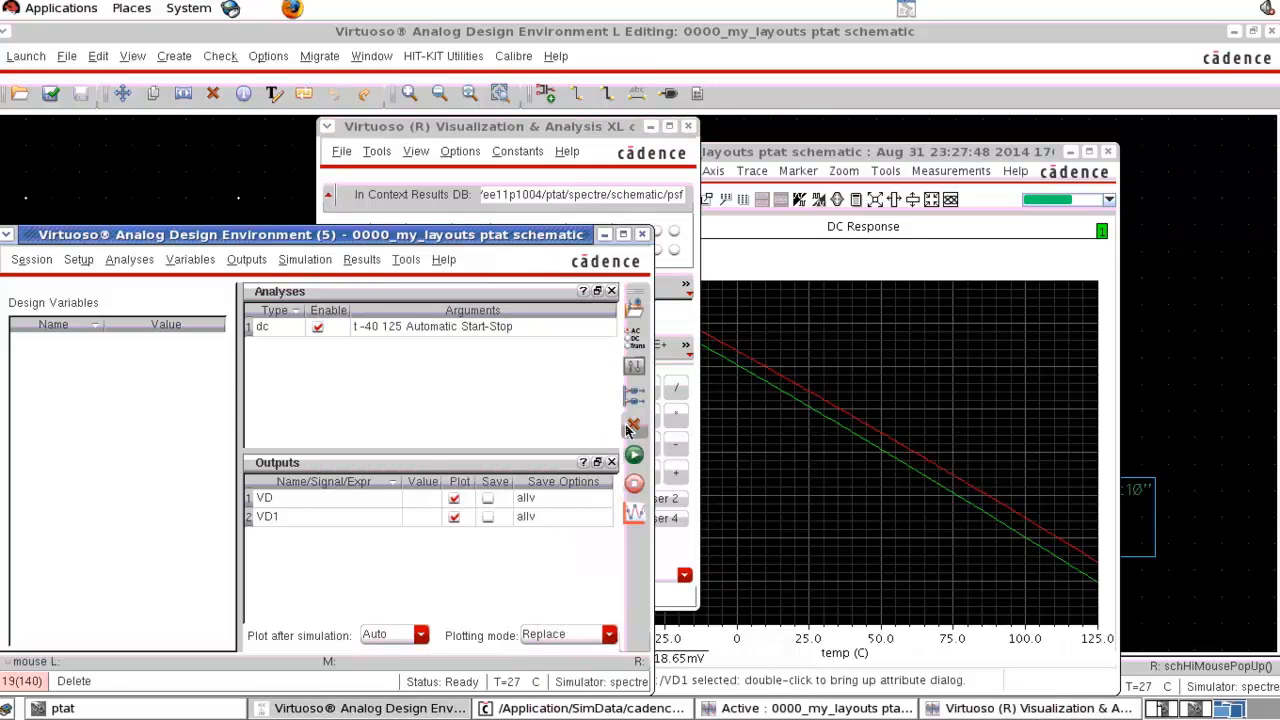
click(632, 397)
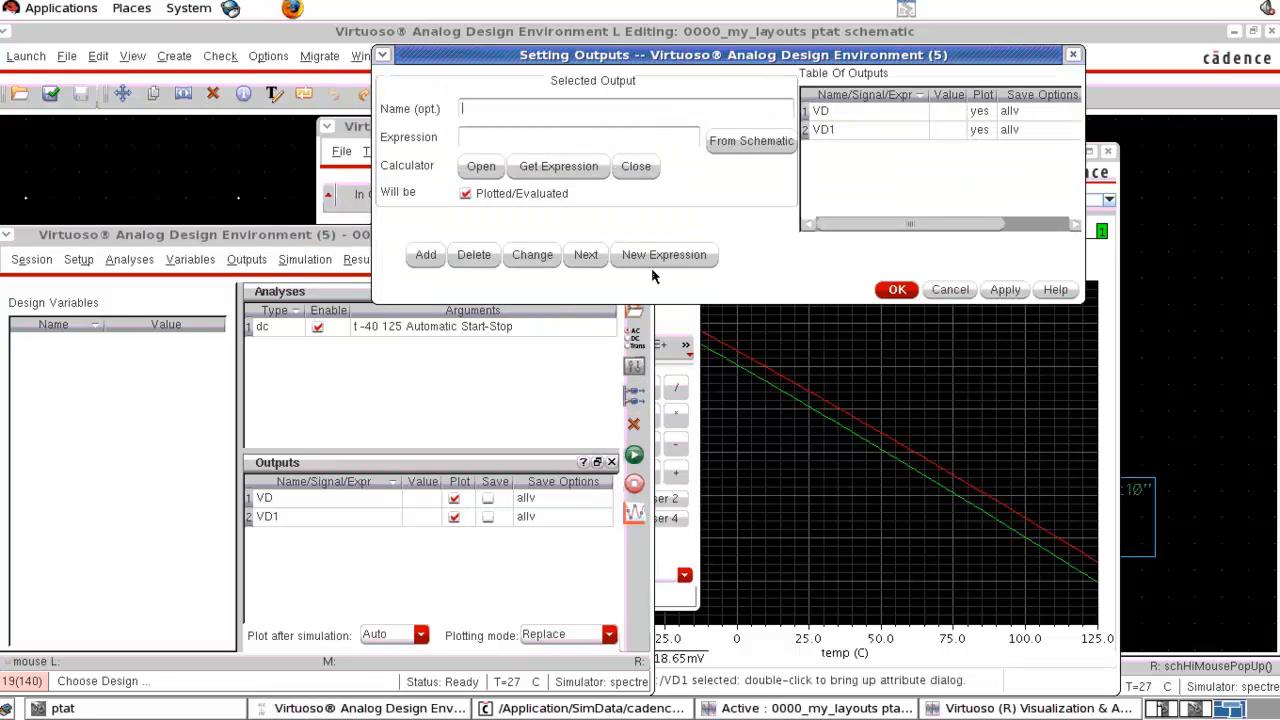
right_click(534, 120)
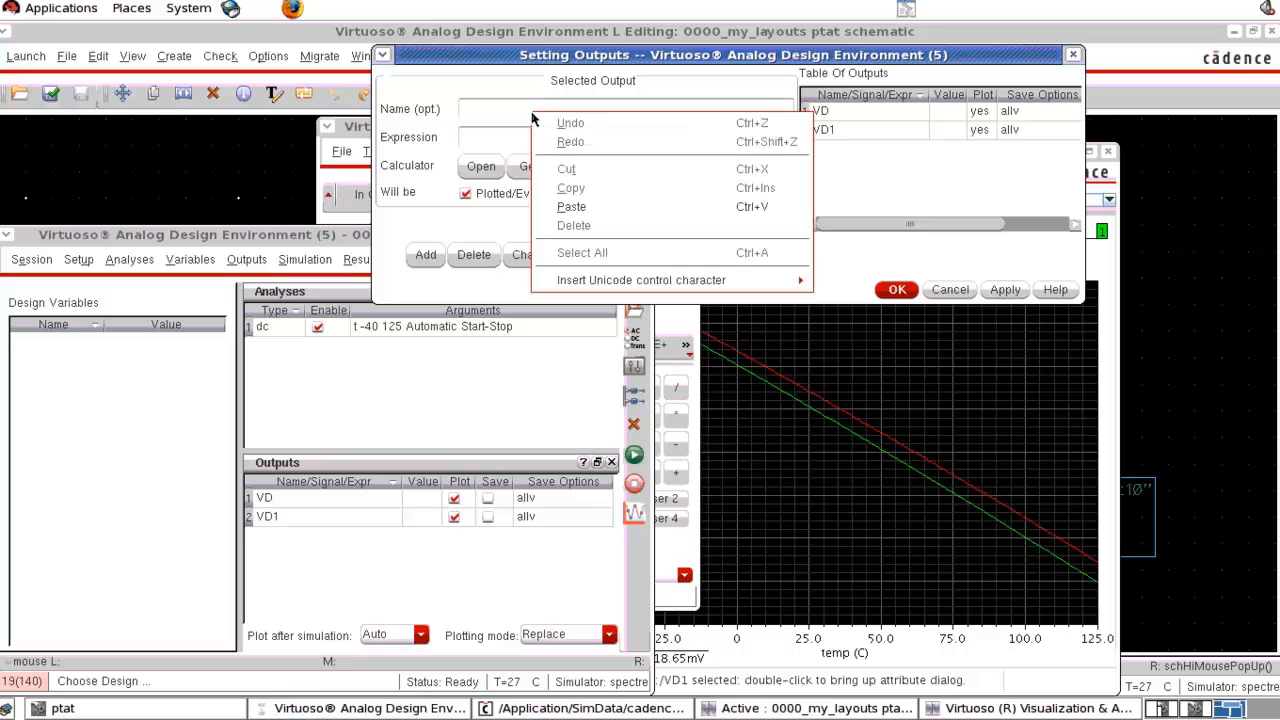
click(489, 151)
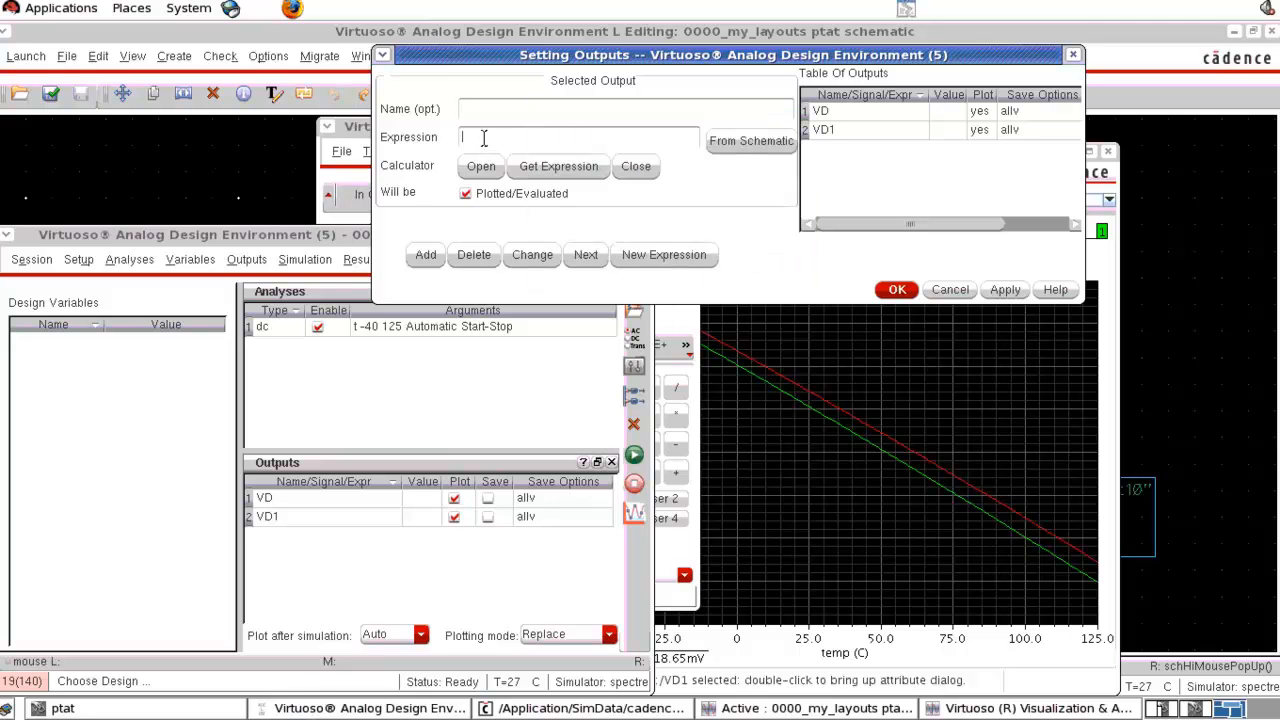
right_click(485, 138)
click(535, 232)
Step: Name the new output ptat_1, add it to the table of outputs, and confirm the output settings
click(521, 112)
text(ptat_1)
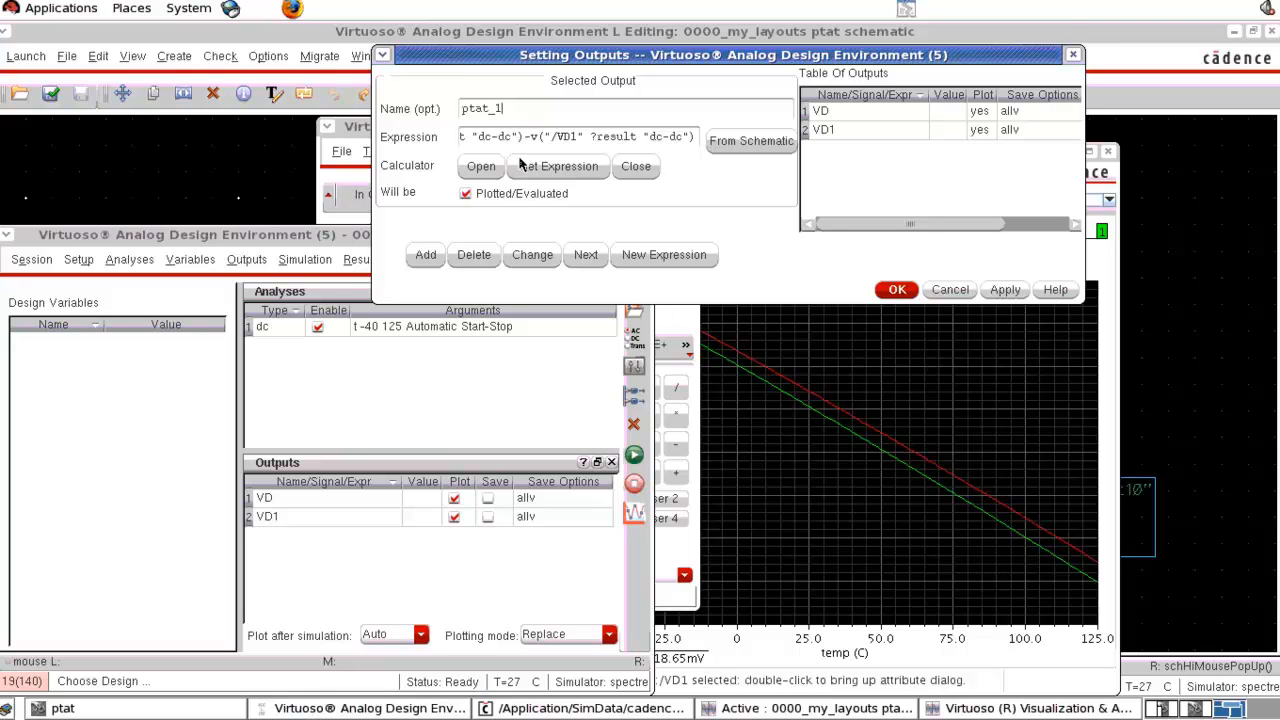
drag(598, 140, 331, 140)
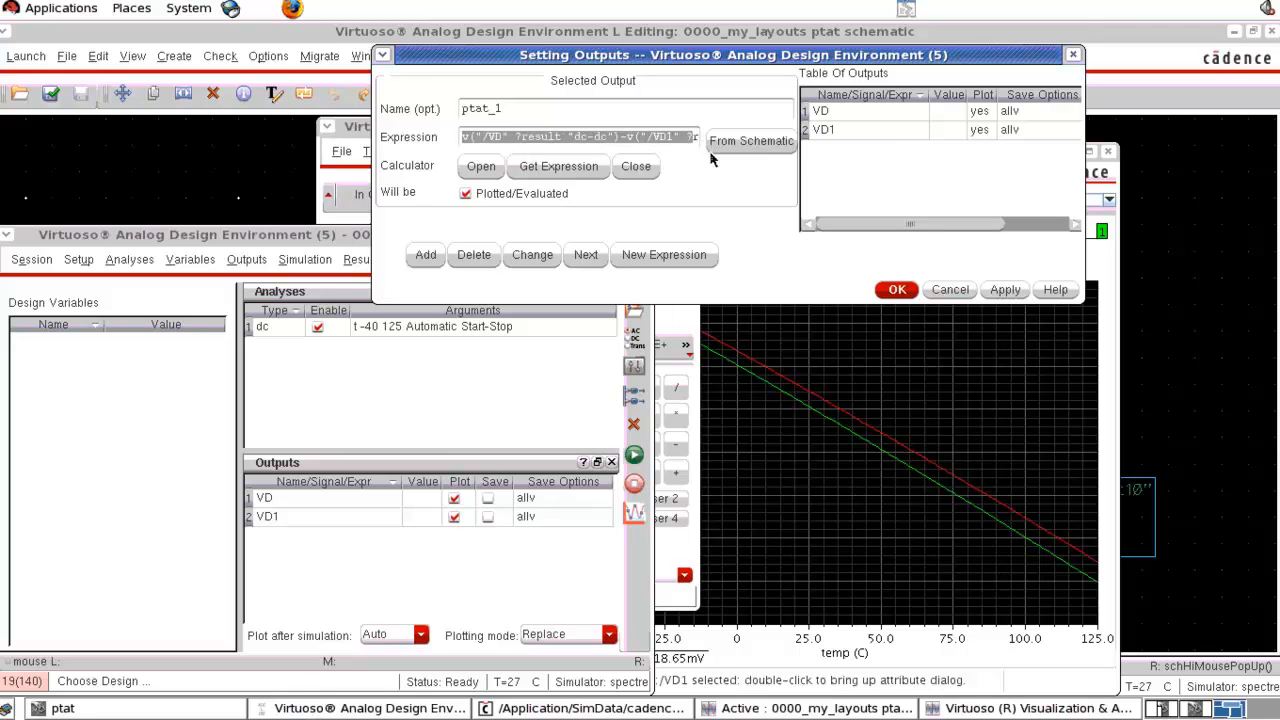
click(428, 256)
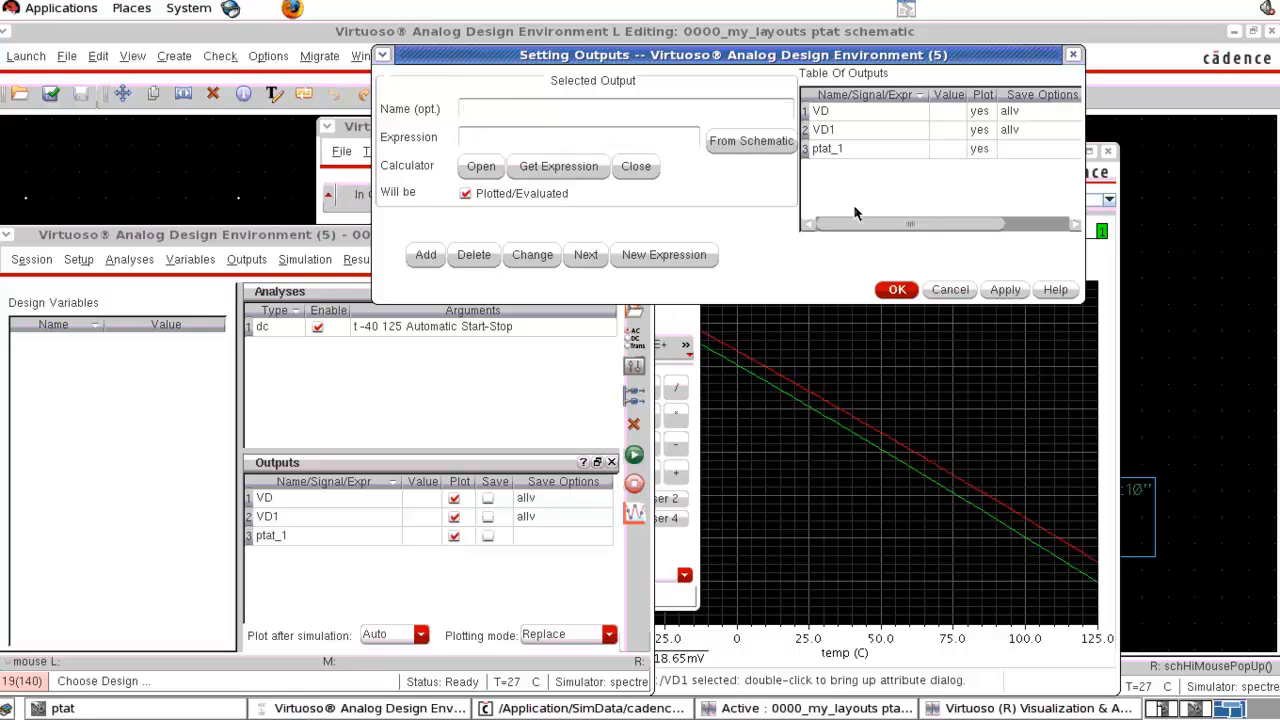
click(897, 290)
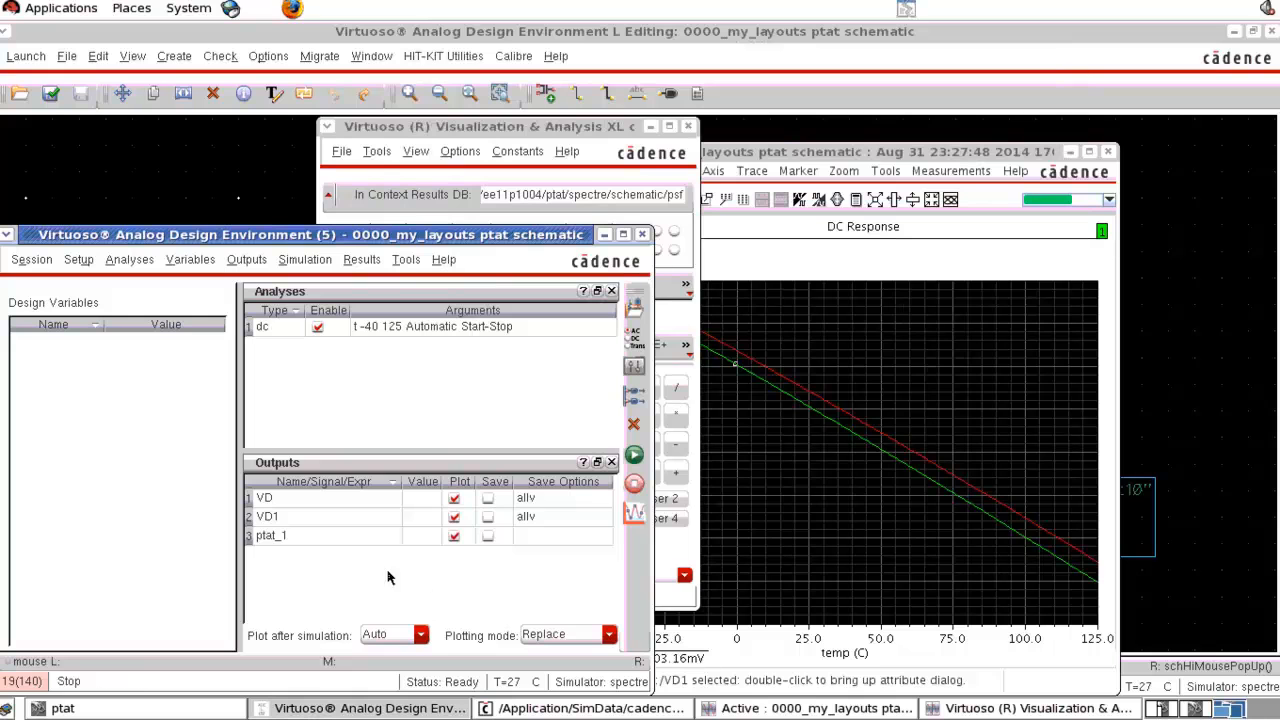
Step: Plot the outputs and examine the ptat_1 curve beside VD and VD1 in a maximized graph window, then close it
click(269, 542)
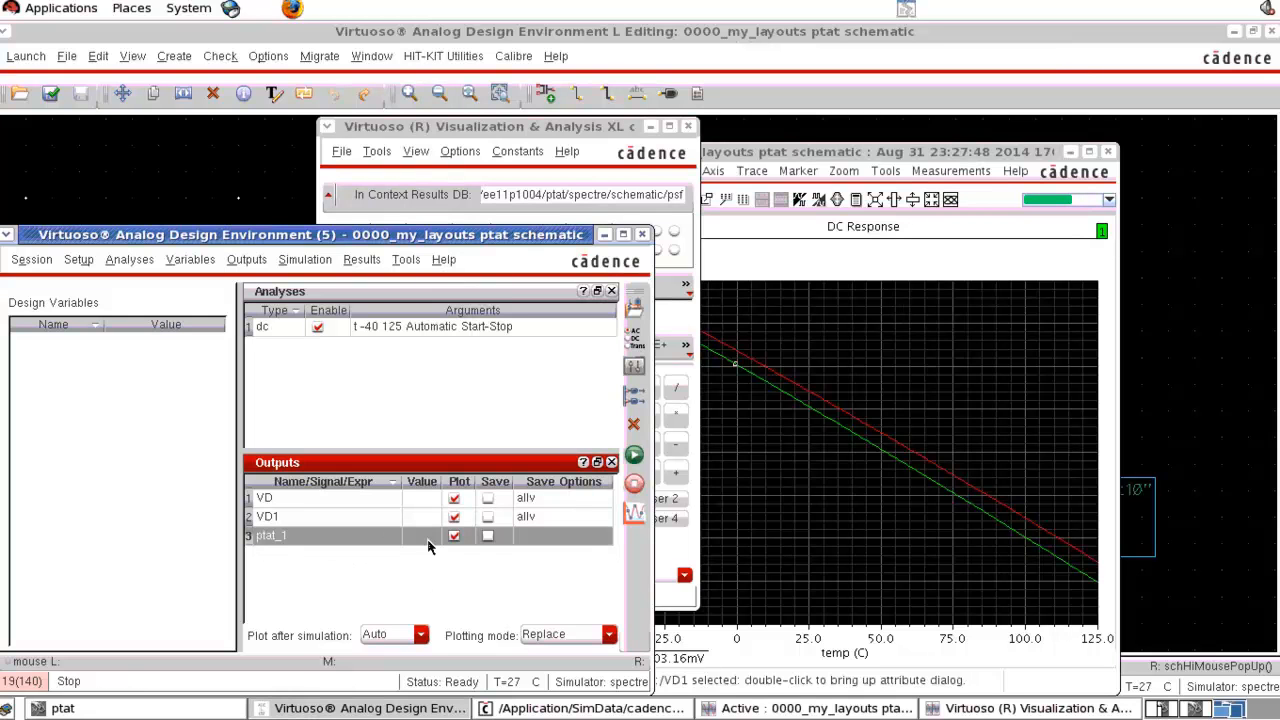
click(634, 515)
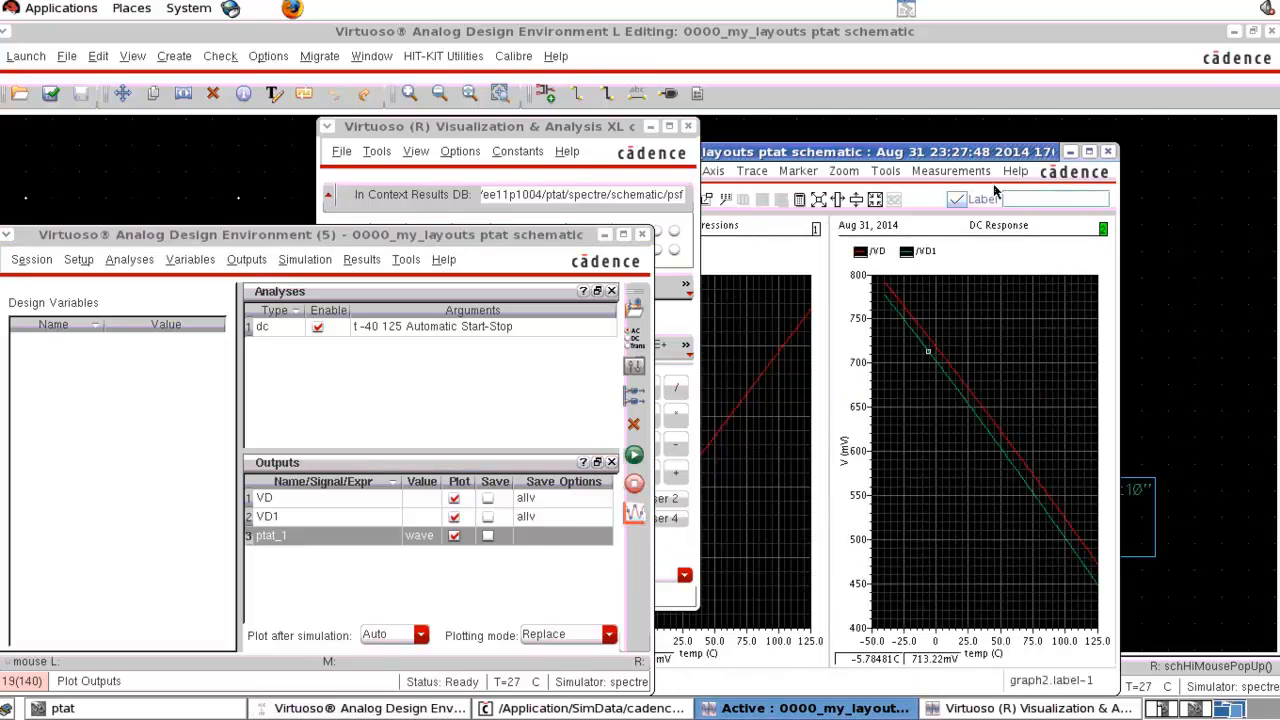
click(988, 156)
click(1092, 152)
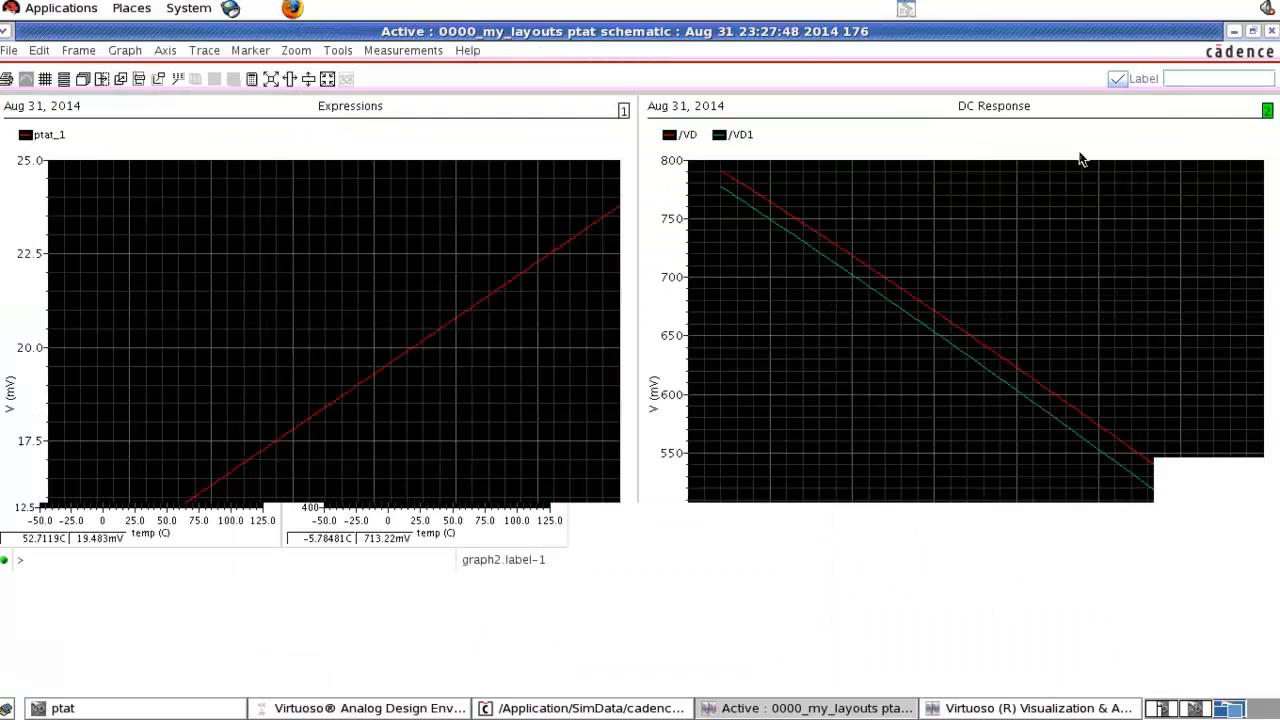
click(798, 238)
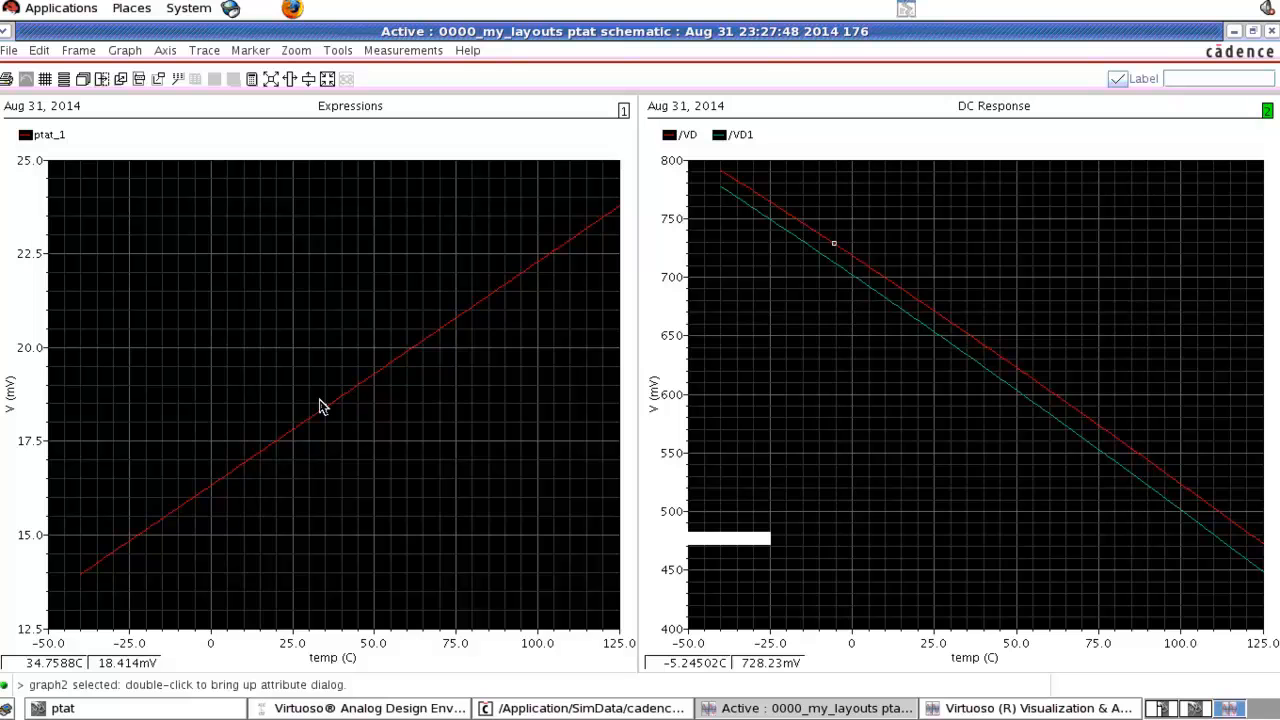
click(1270, 35)
Step: Delete the current source and its vdd symbol above the parallel transistor pair
click(857, 291)
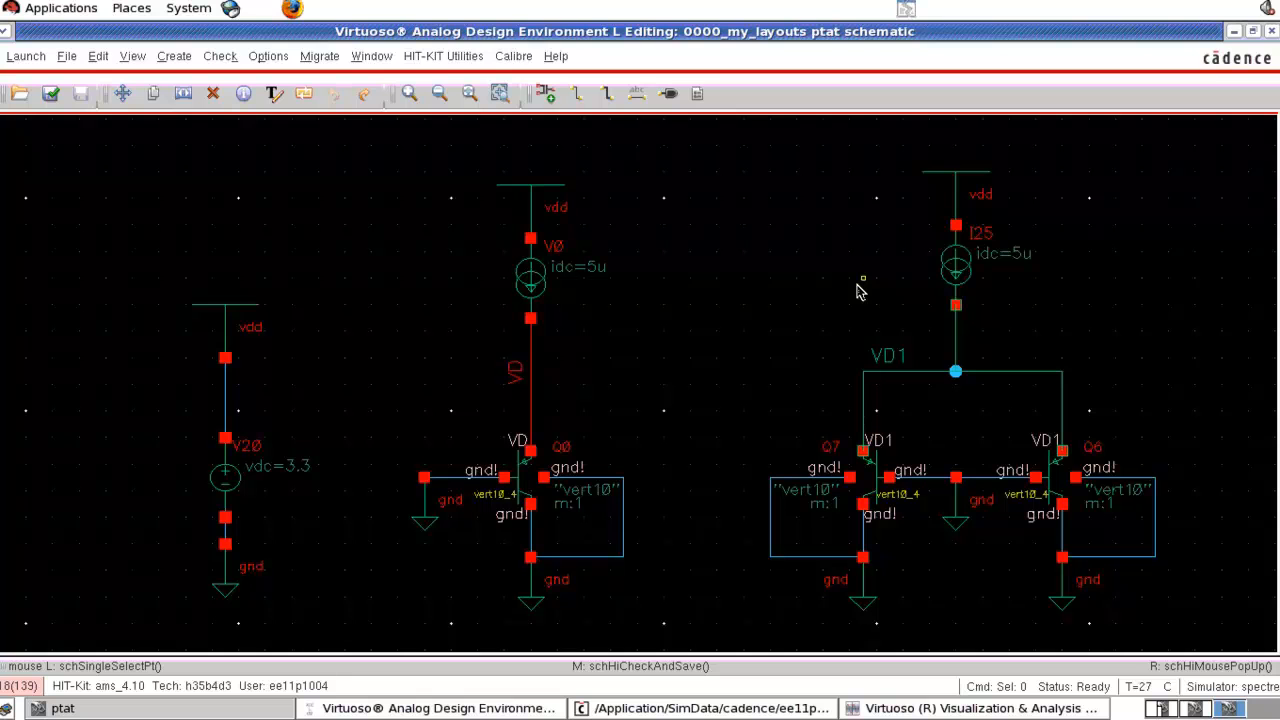
click(943, 277)
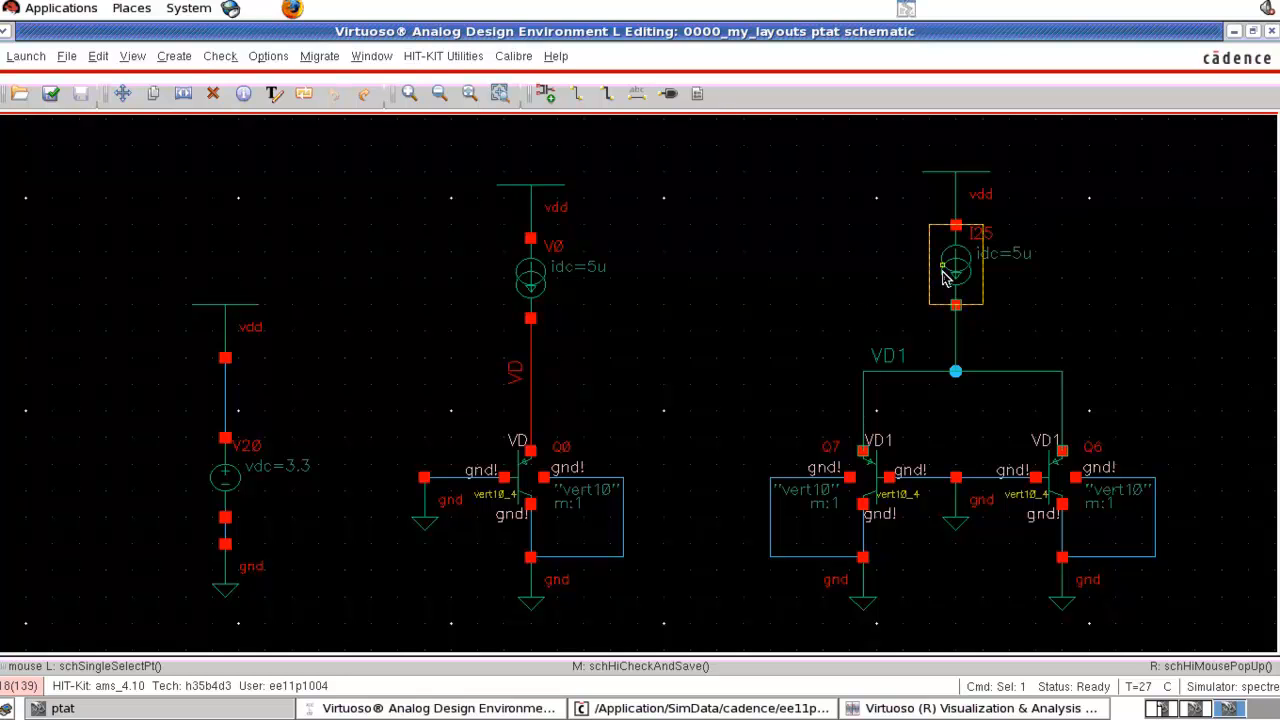
key(Delete)
drag(903, 150, 1040, 257)
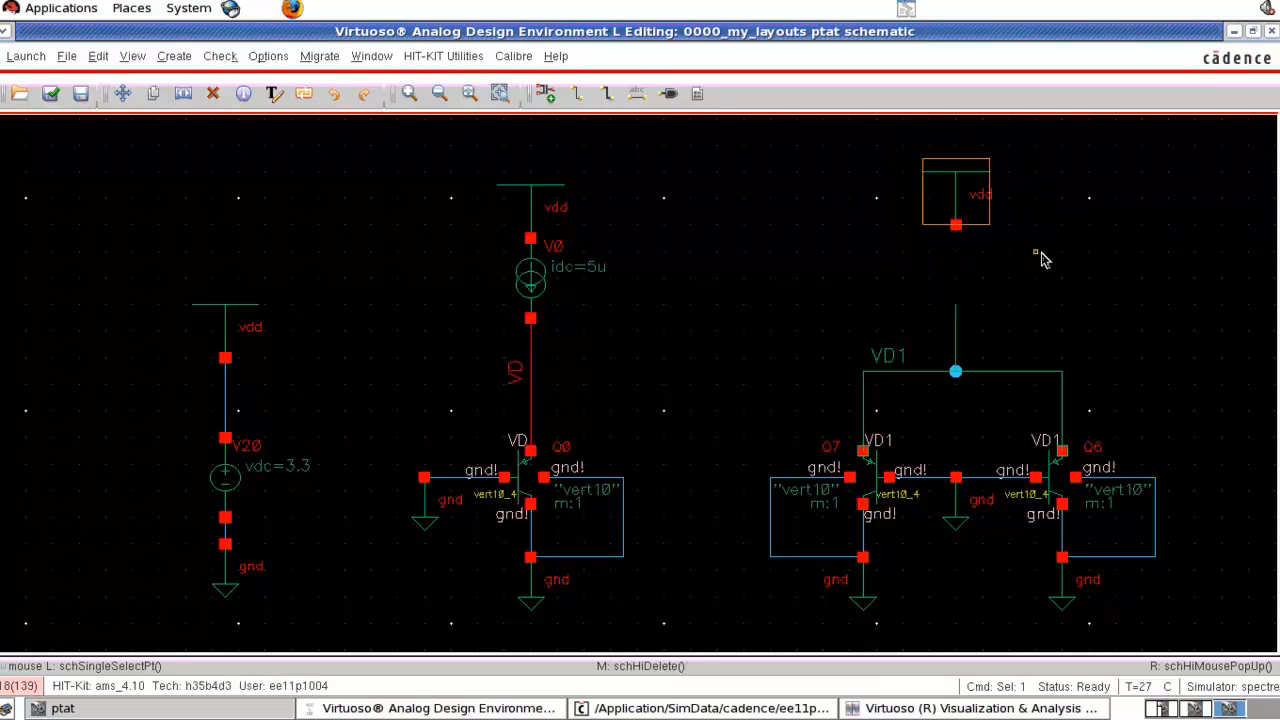
key(Delete)
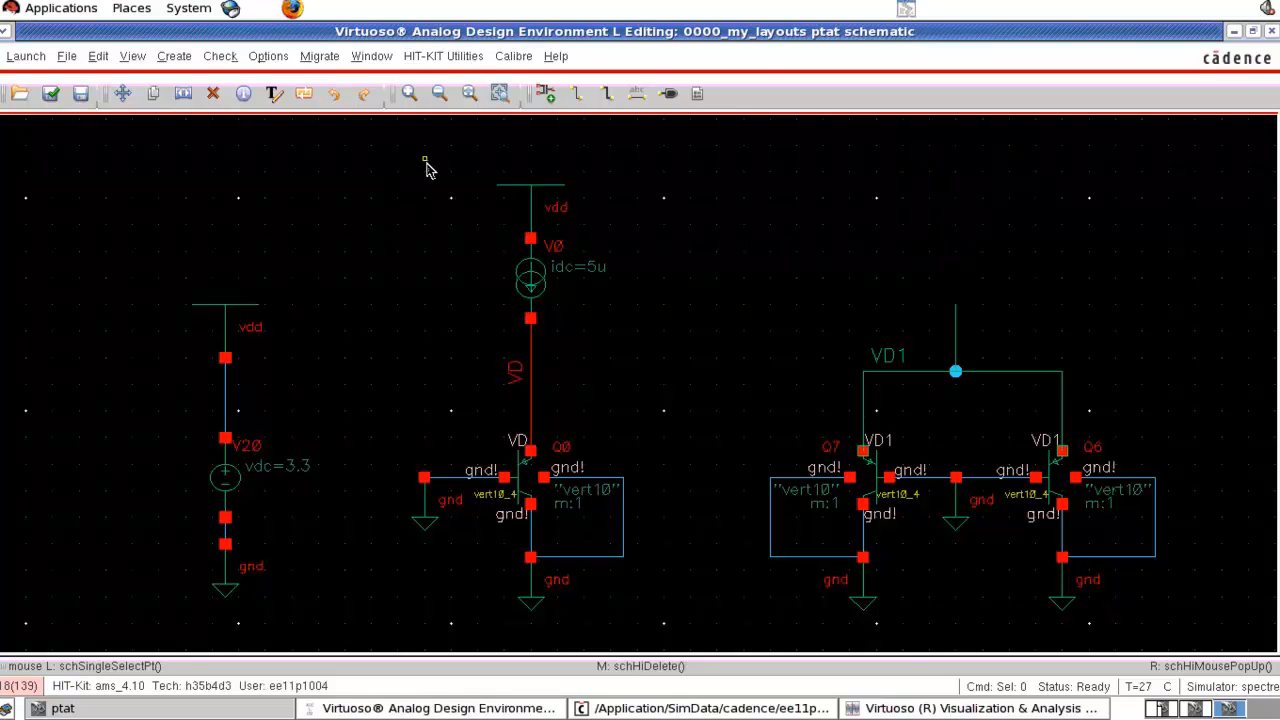
Step: Stretch the current source and vdd symbol of the single-transistor VD branch upward, keeping them wired to the transistor
drag(455, 161, 595, 338)
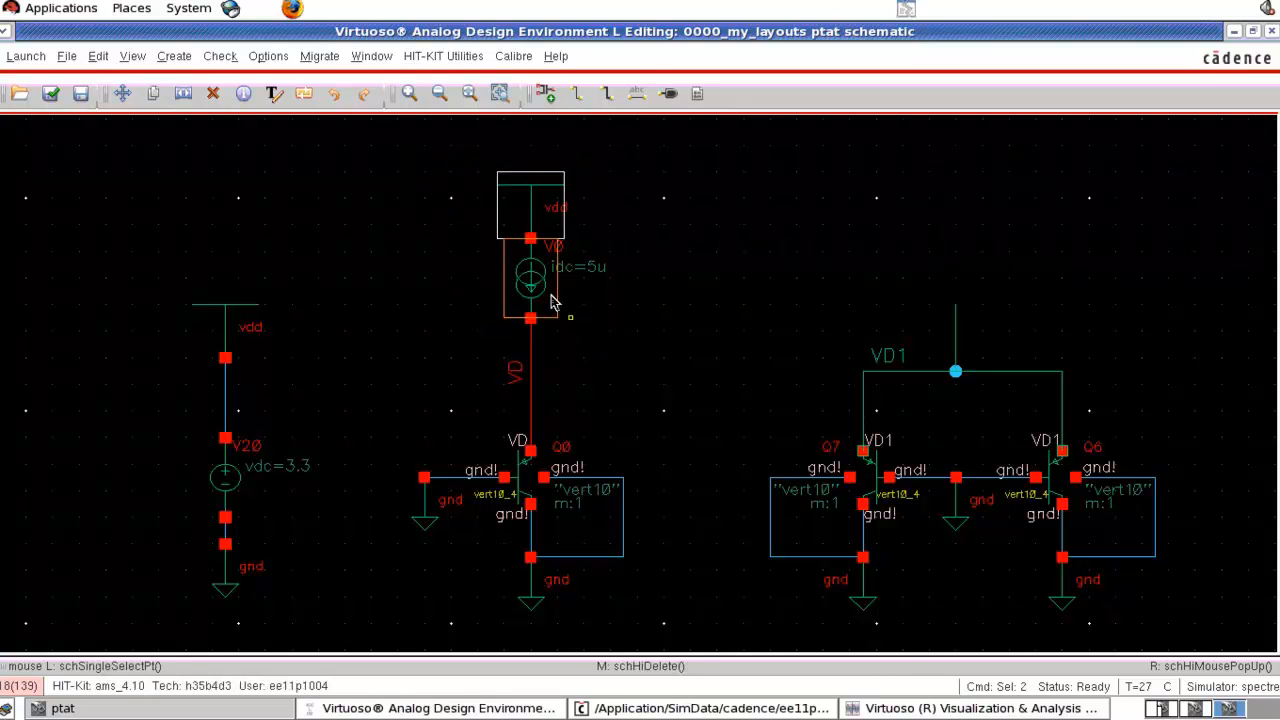
key(s)
click(540, 244)
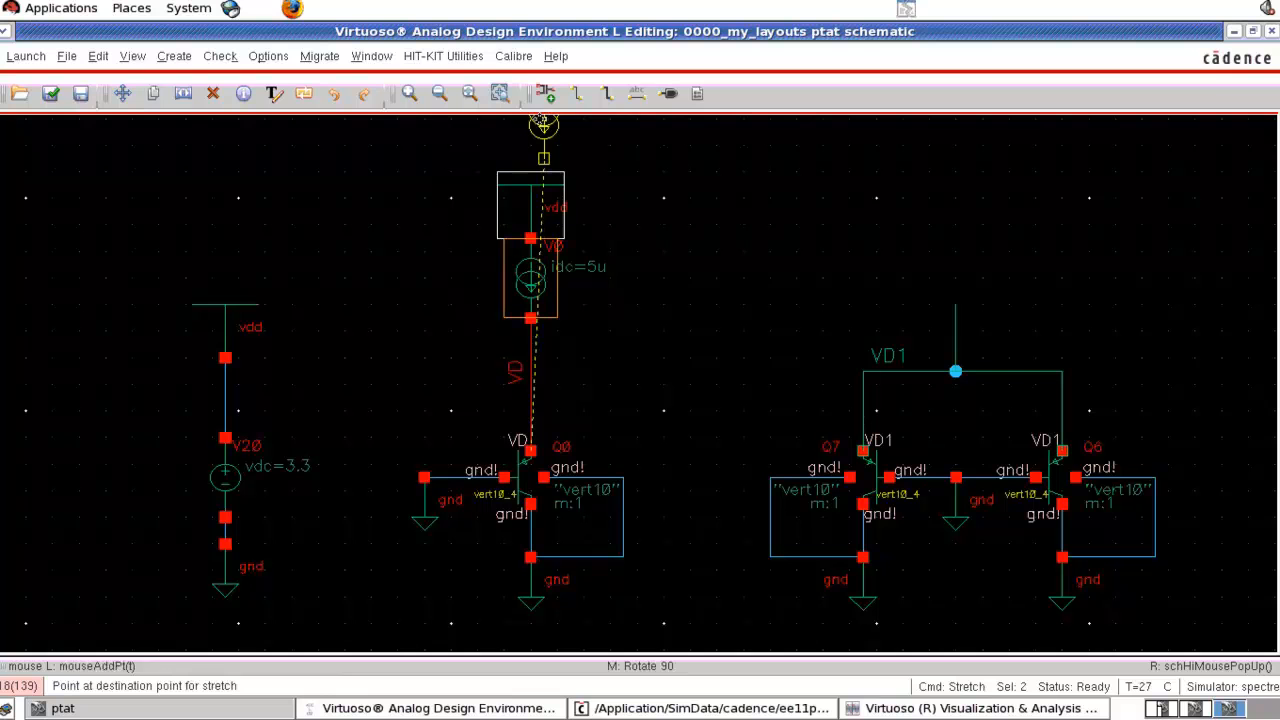
click(530, 124)
key(f)
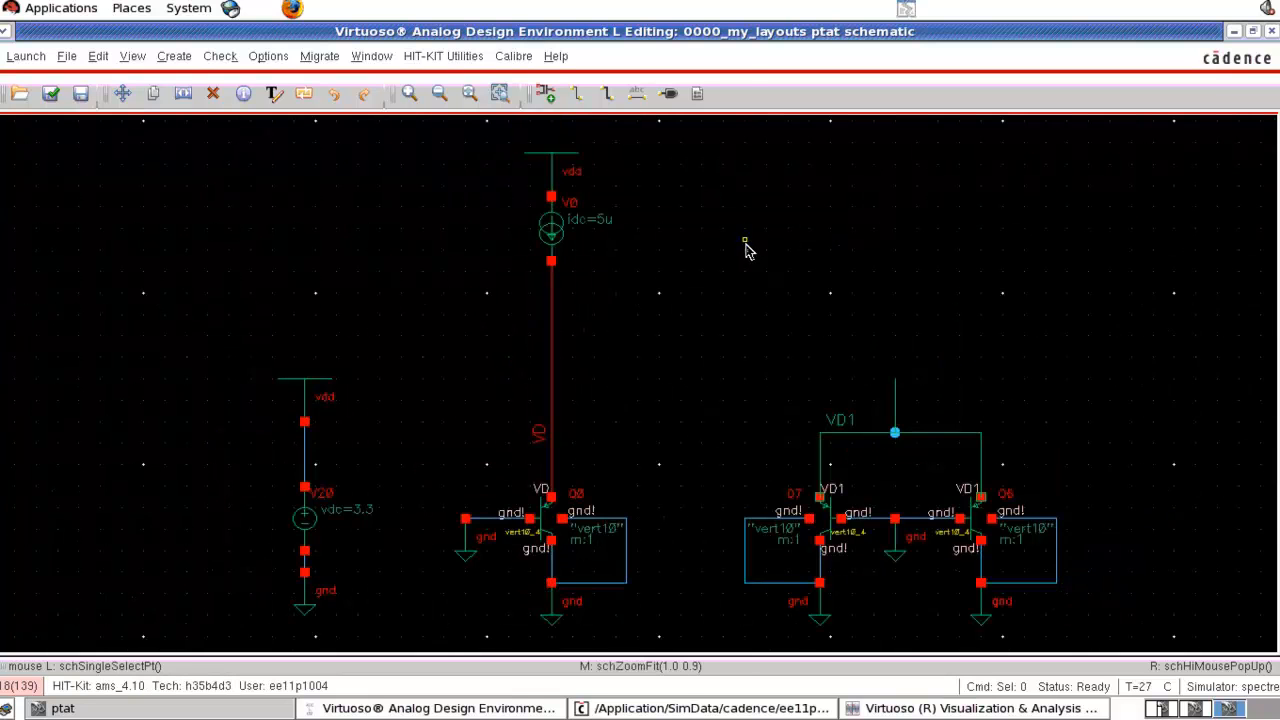
Step: Add an rpoly2 resistor symbol from the PRIMLIB Resistors category on the open wire above the VD1 junction
key(i)
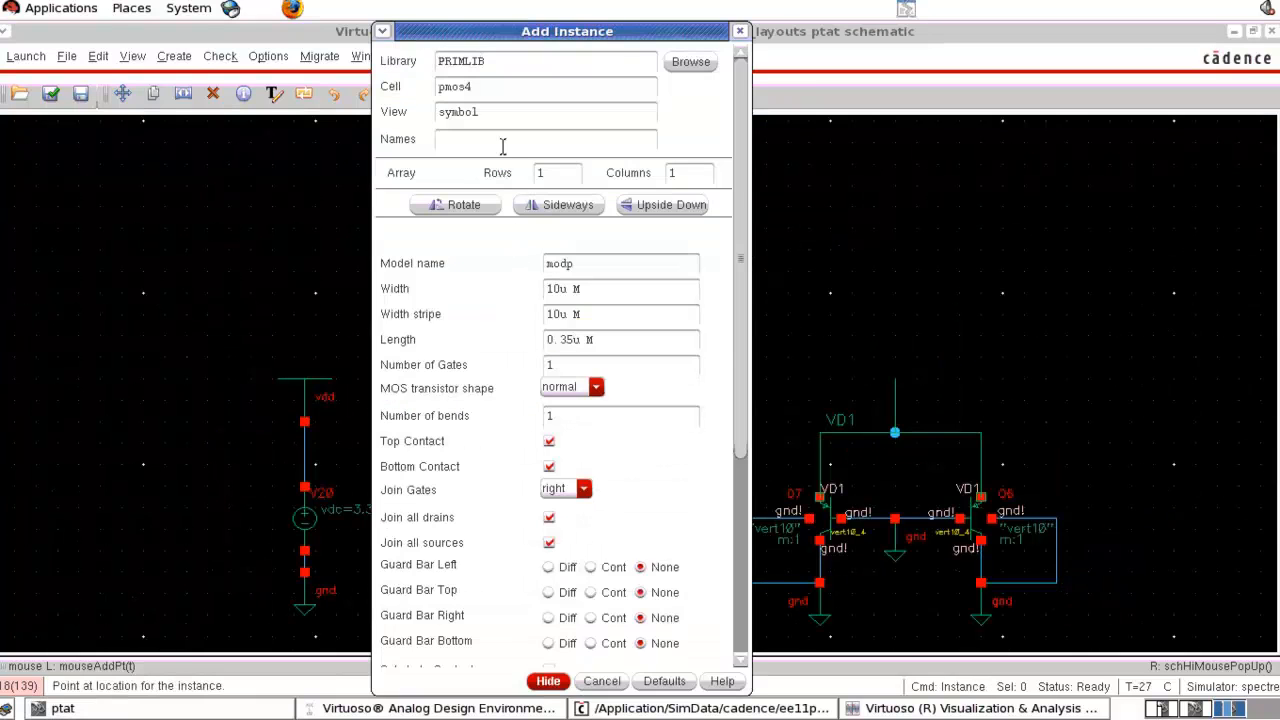
click(684, 67)
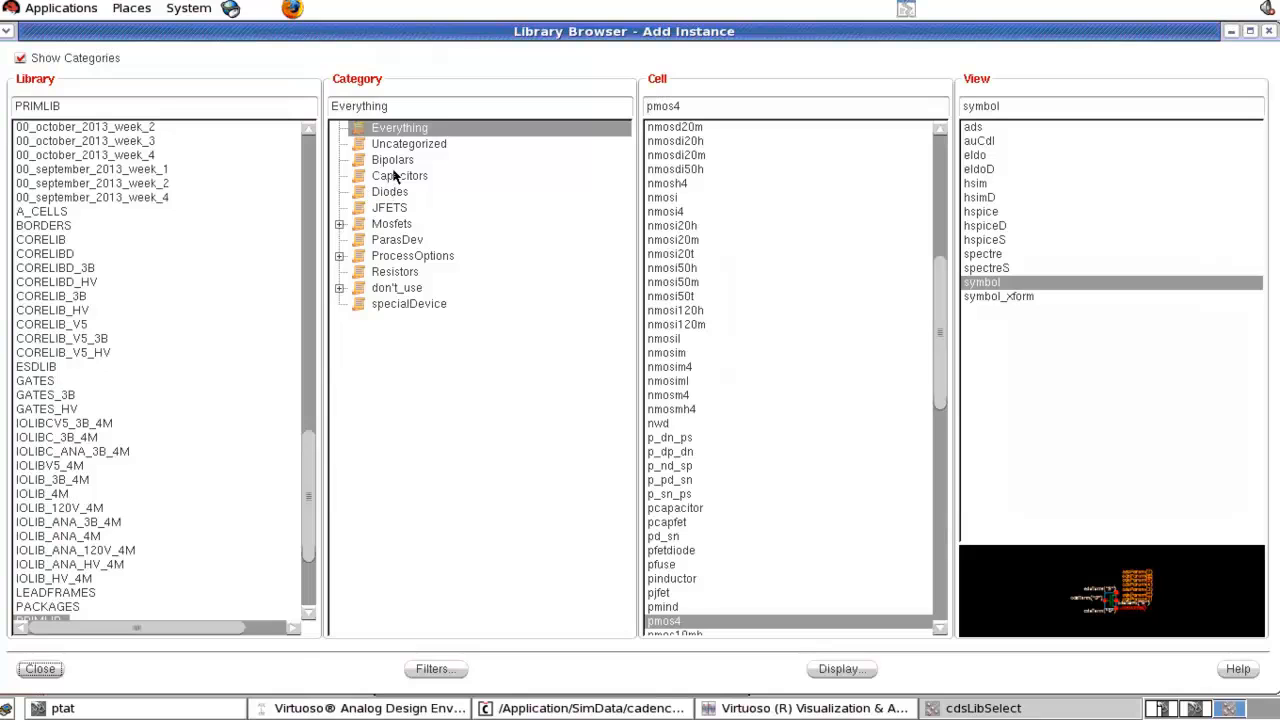
click(393, 276)
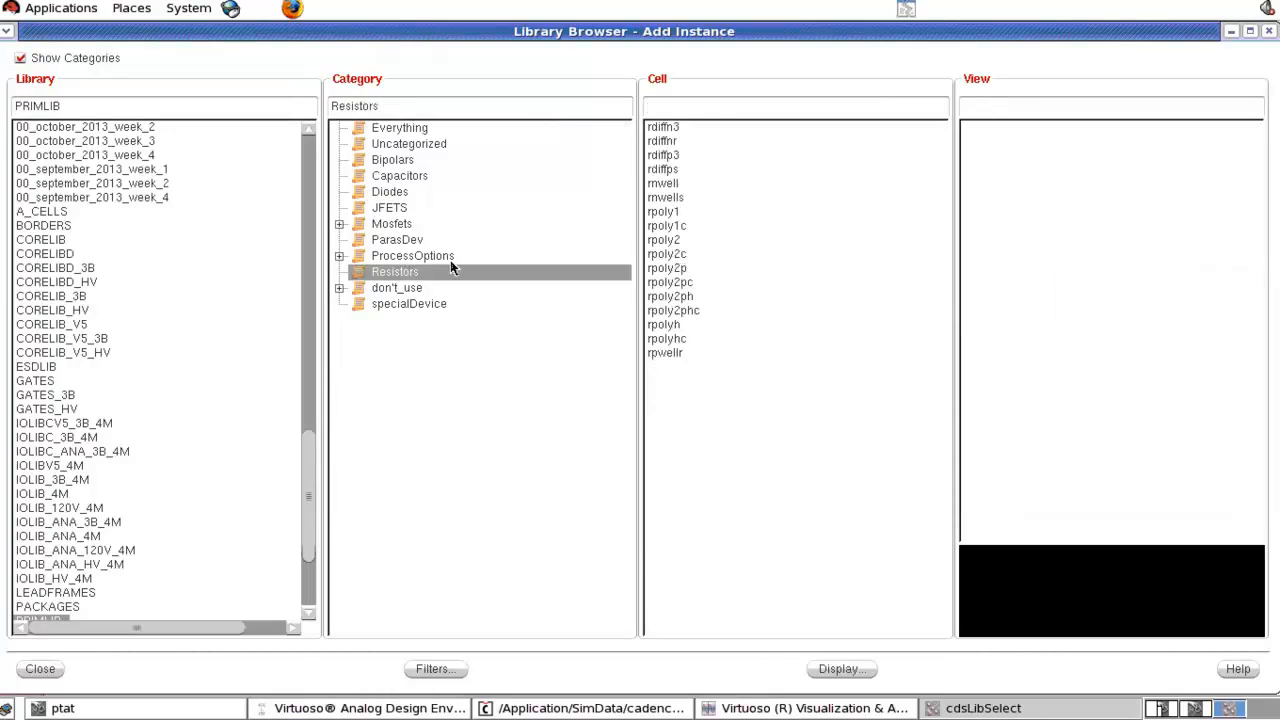
click(694, 244)
click(48, 670)
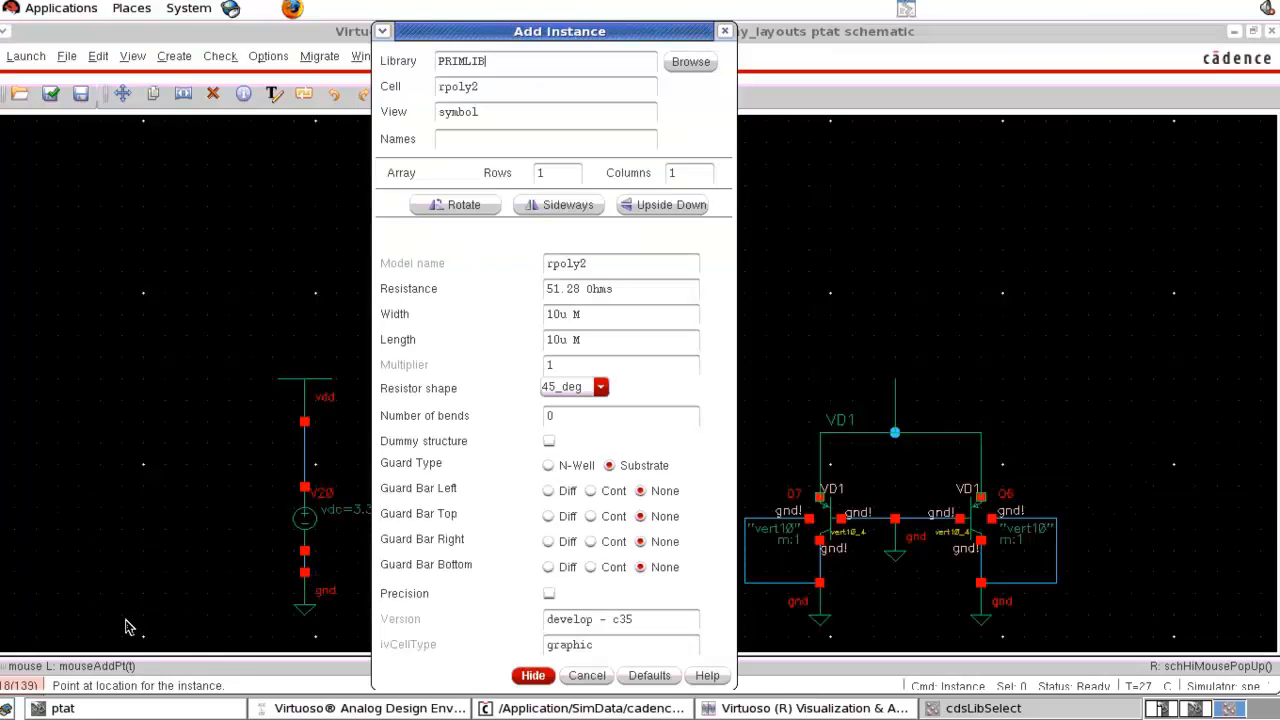
click(621, 296)
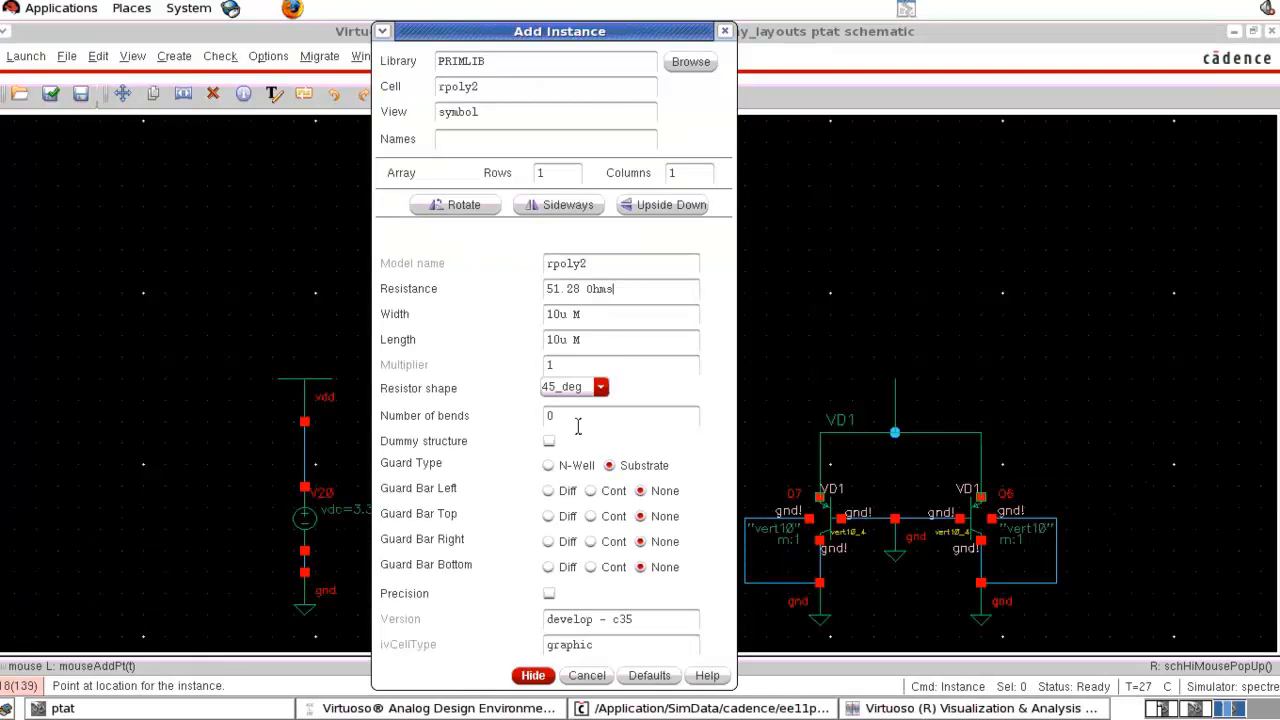
click(533, 675)
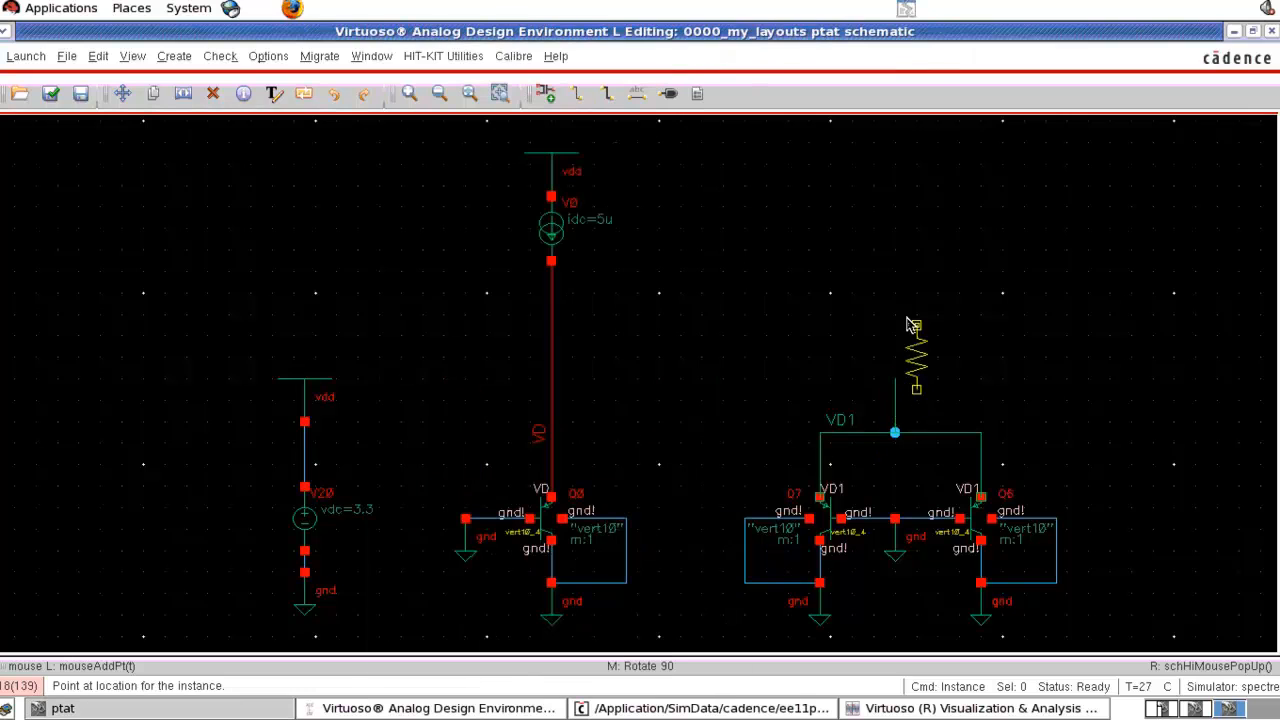
click(866, 314)
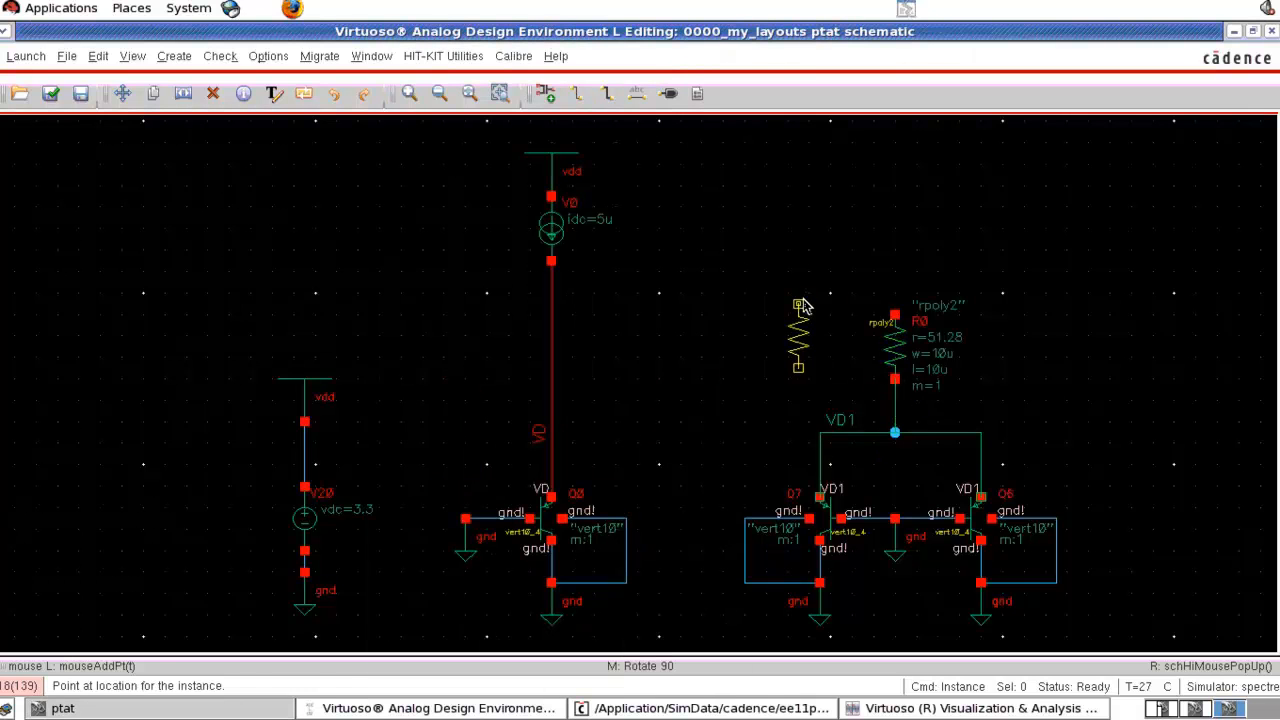
key(Escape)
Step: Copy the VD branch's current source and vdd symbol above the resistor, leaving a wire between source and resistor
drag(680, 145, 503, 268)
key(c)
click(551, 226)
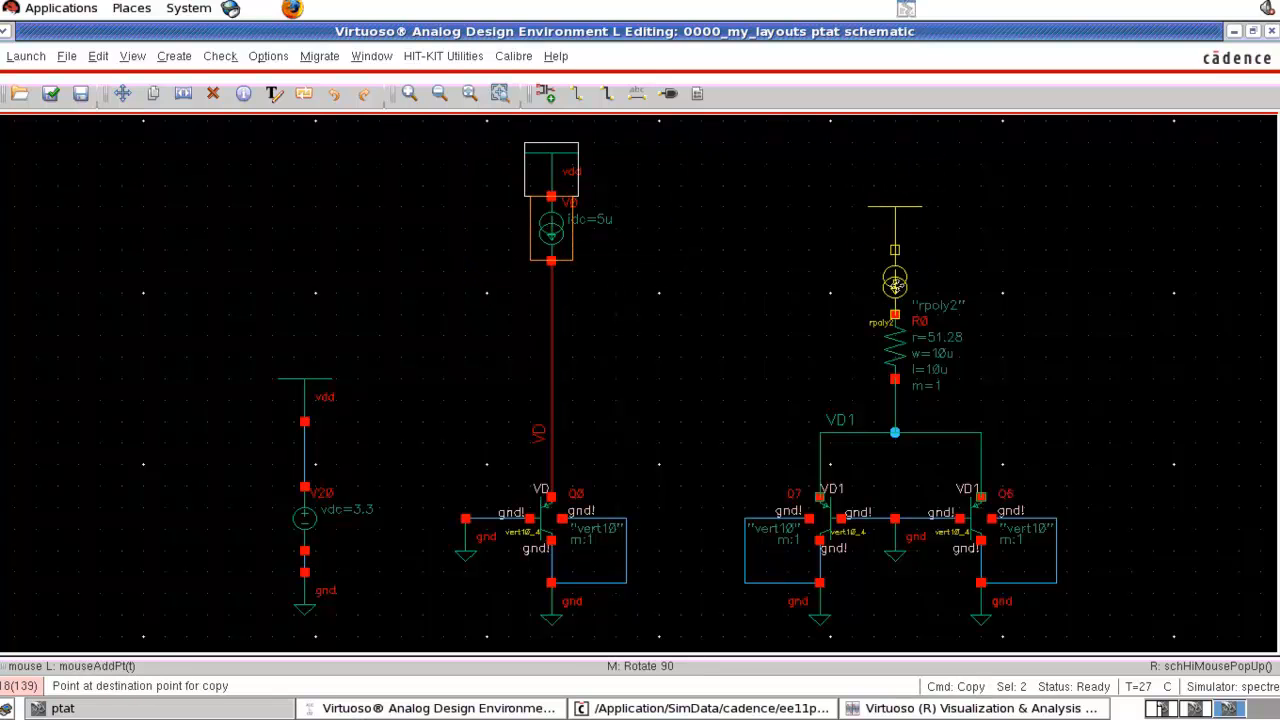
click(896, 284)
drag(896, 284, 895, 232)
click(731, 224)
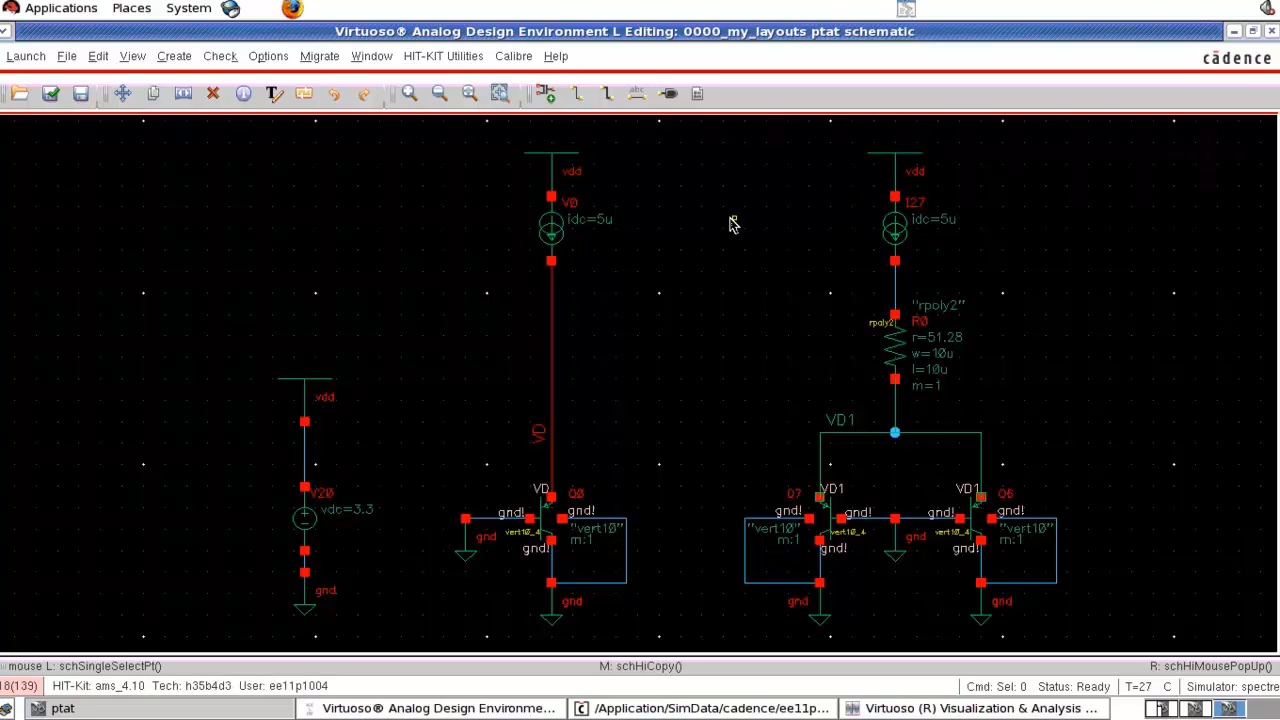
key(f)
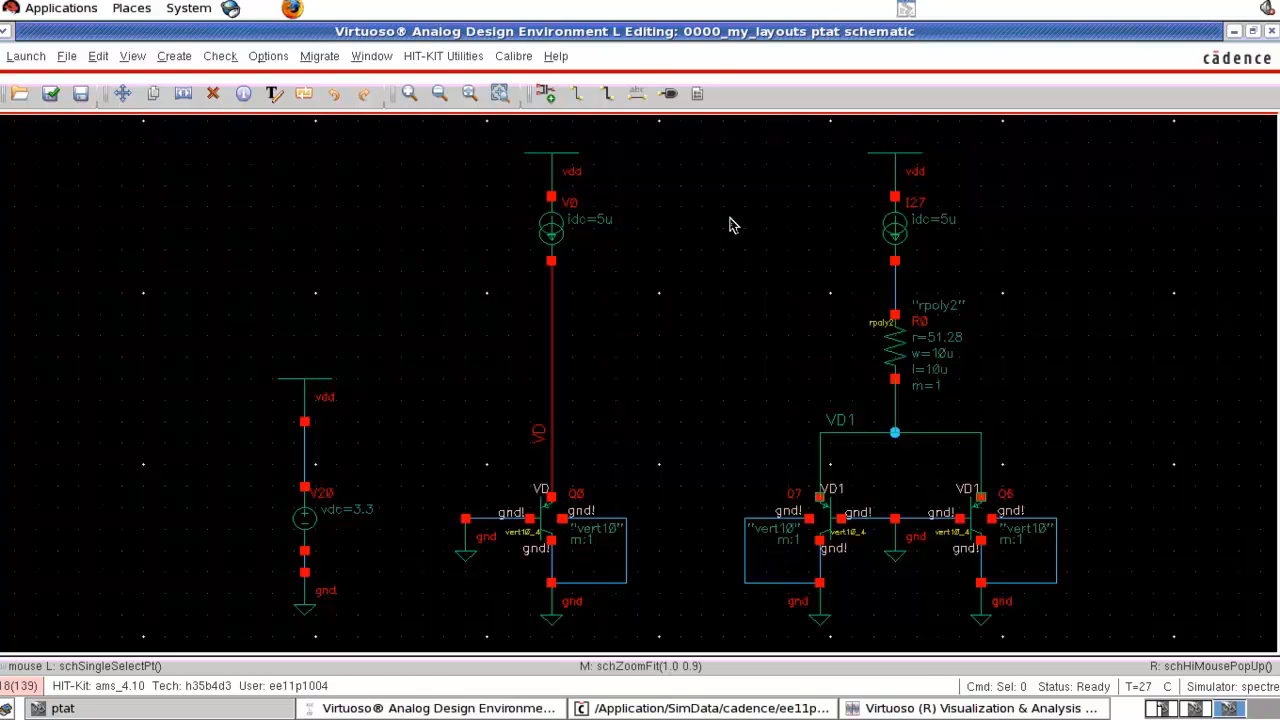
Step: Draw a horizontal wire stub from the node between the copied current source and the resistor, and label it V2
key(w)
click(895, 282)
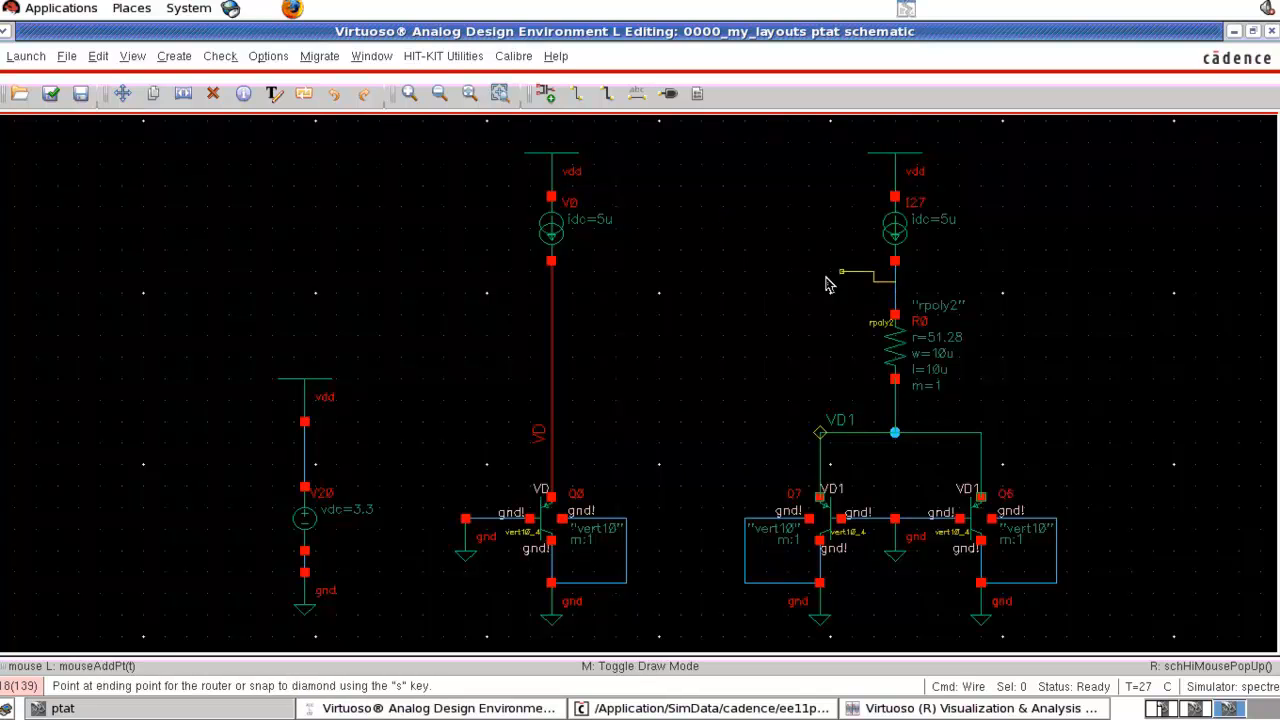
double_click(755, 282)
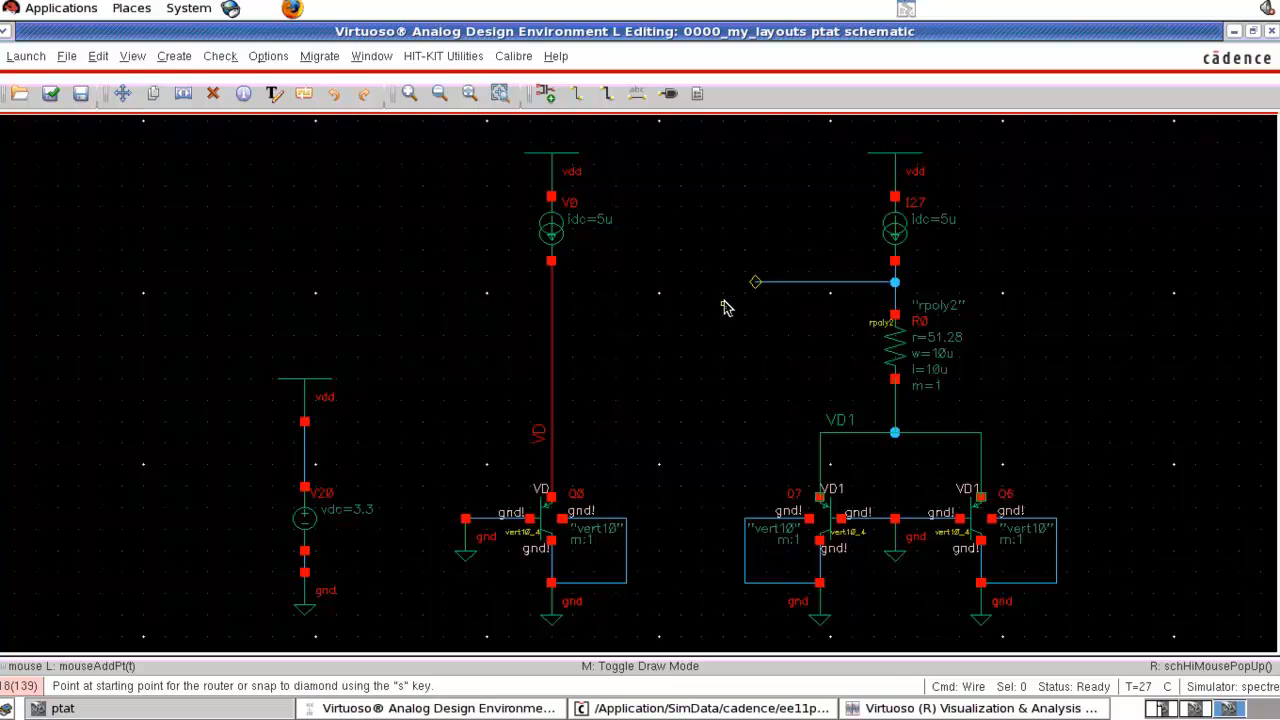
key(l)
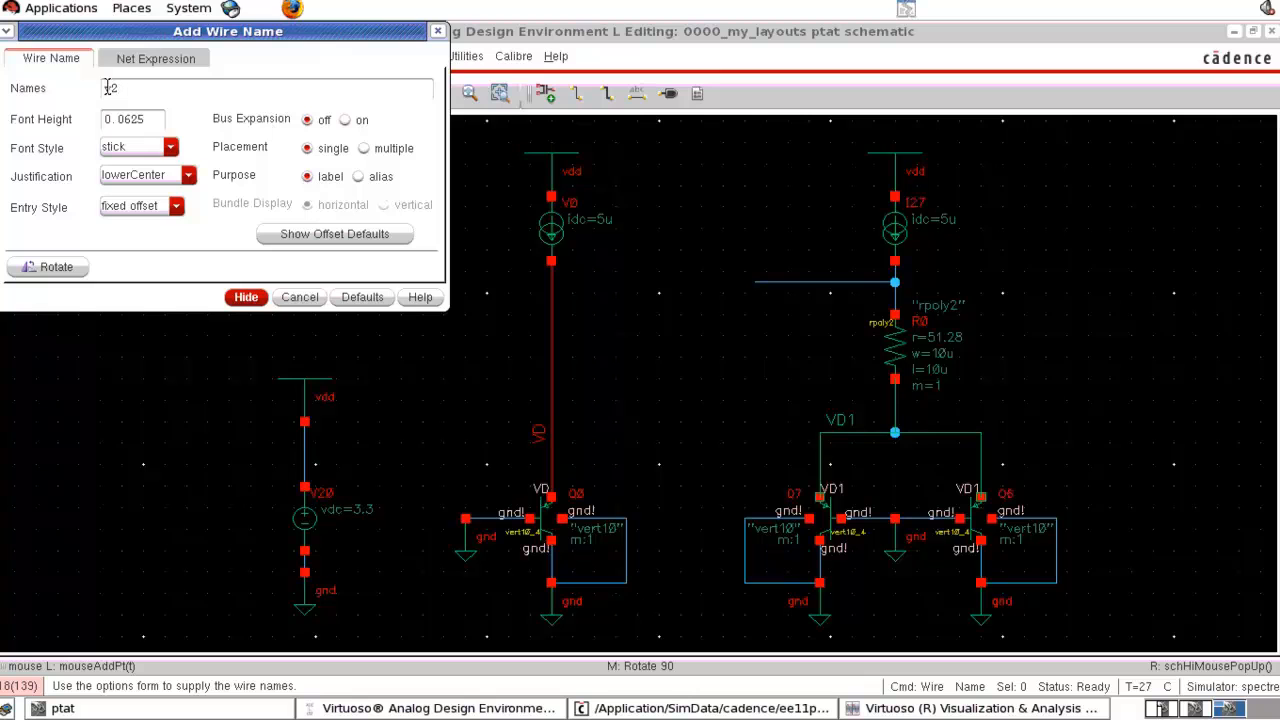
key(Return)
text(V0)
key(BackSpace)
text(2)
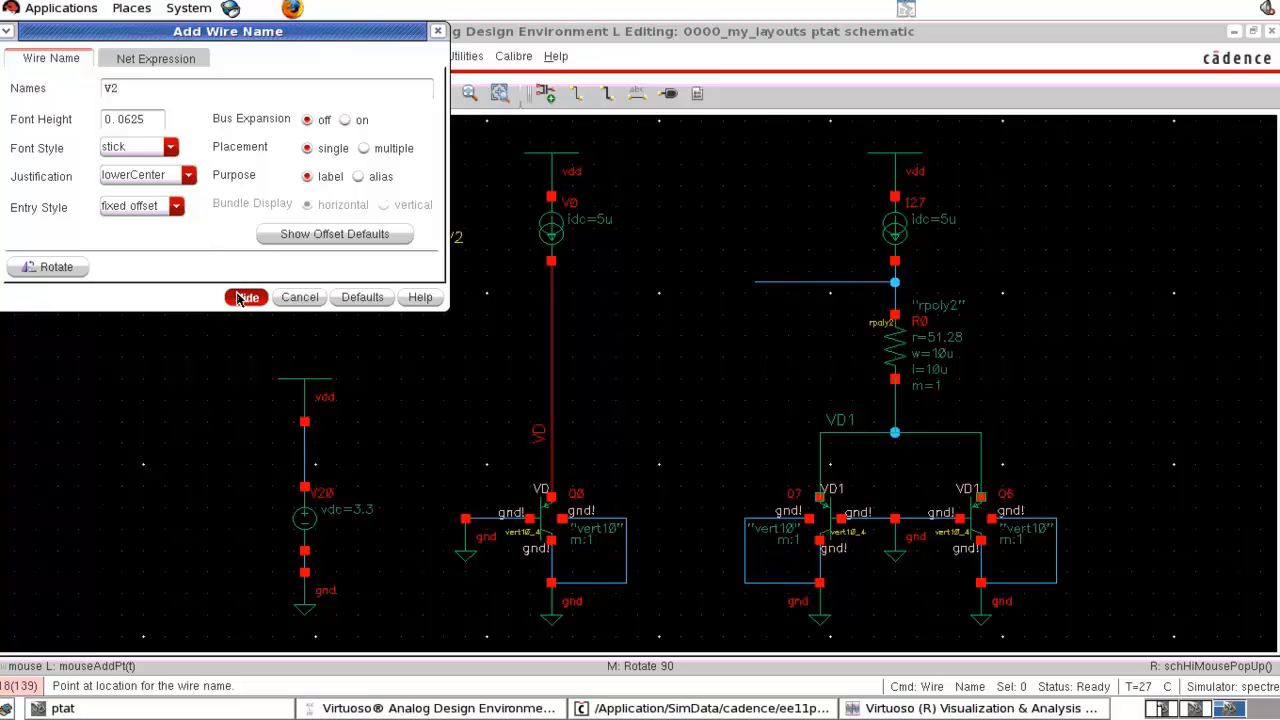
click(245, 297)
click(793, 282)
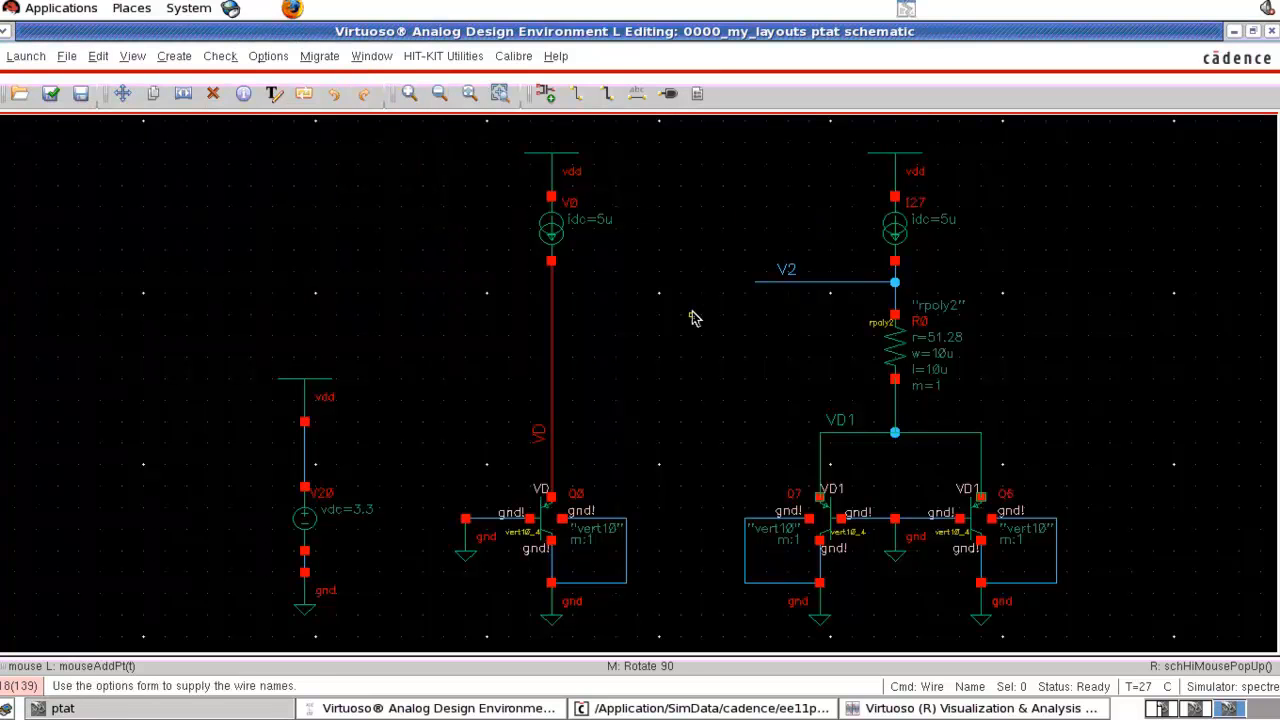
key(Escape)
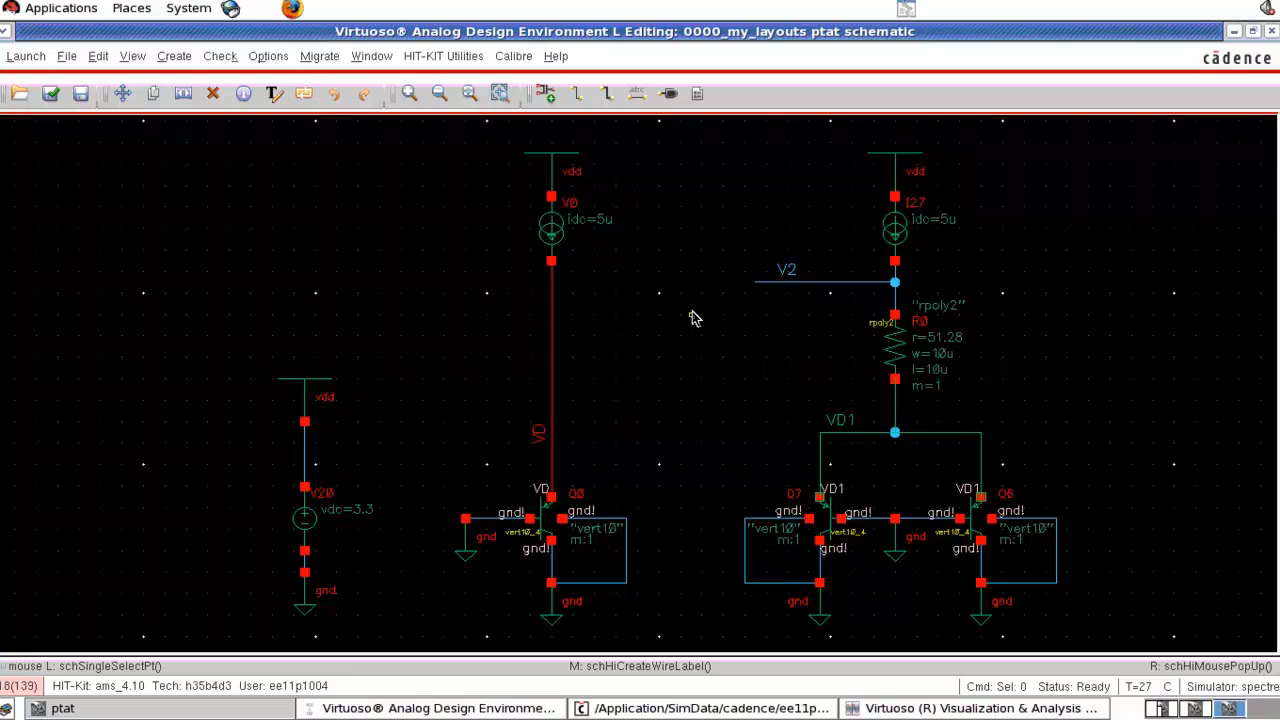
Step: Set the rpoly2 resistor's width to 2u and its resistance to 3.6k
click(908, 344)
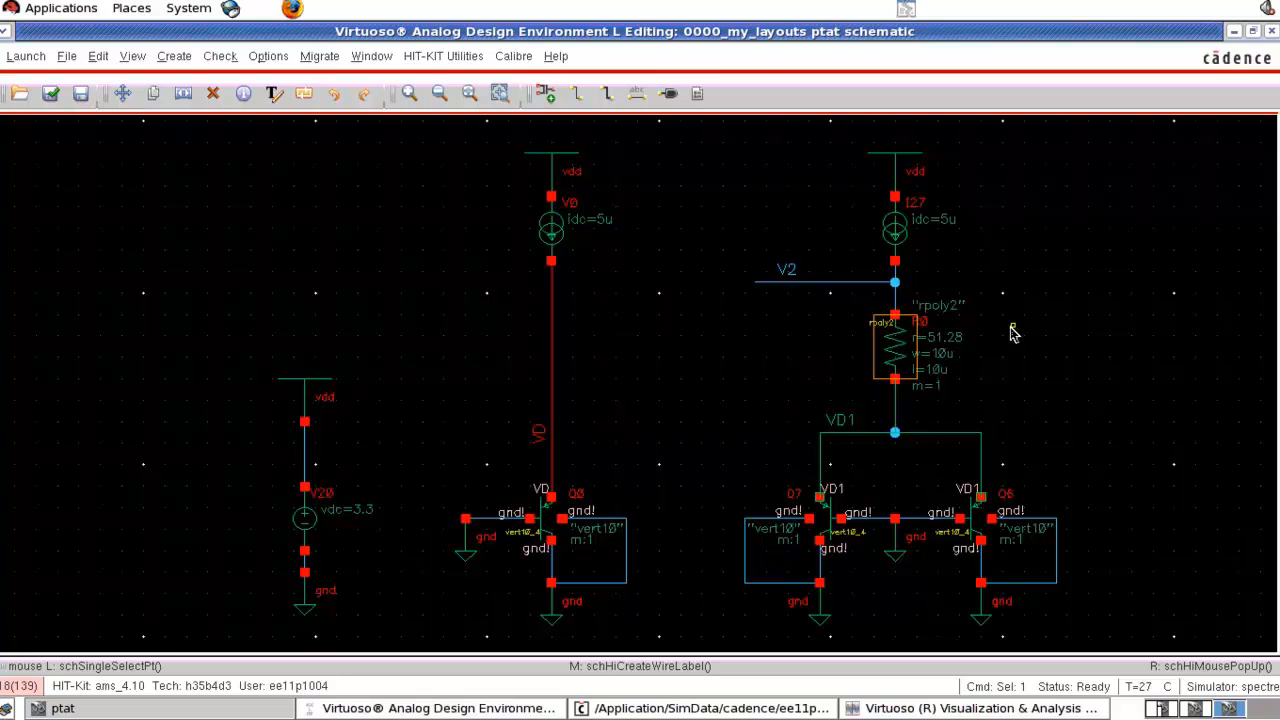
key(q)
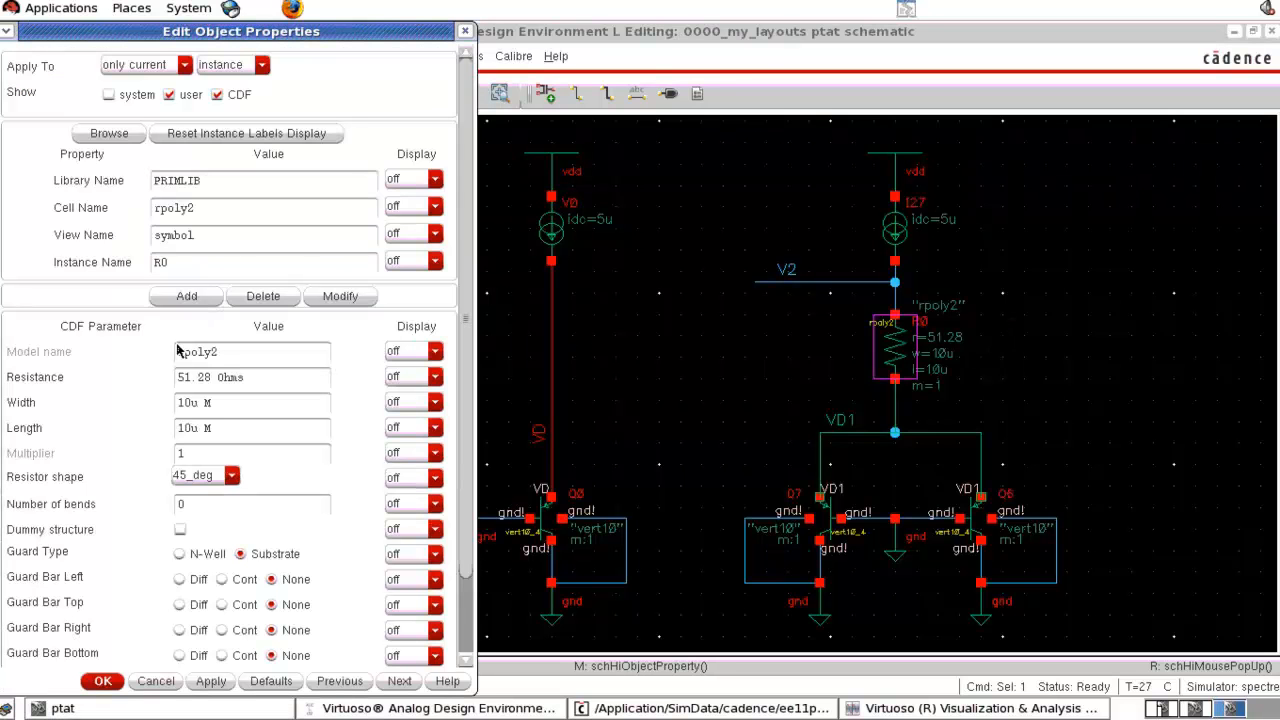
drag(196, 403, 118, 406)
click(196, 403)
text(2)
click(236, 403)
drag(294, 377, 112, 380)
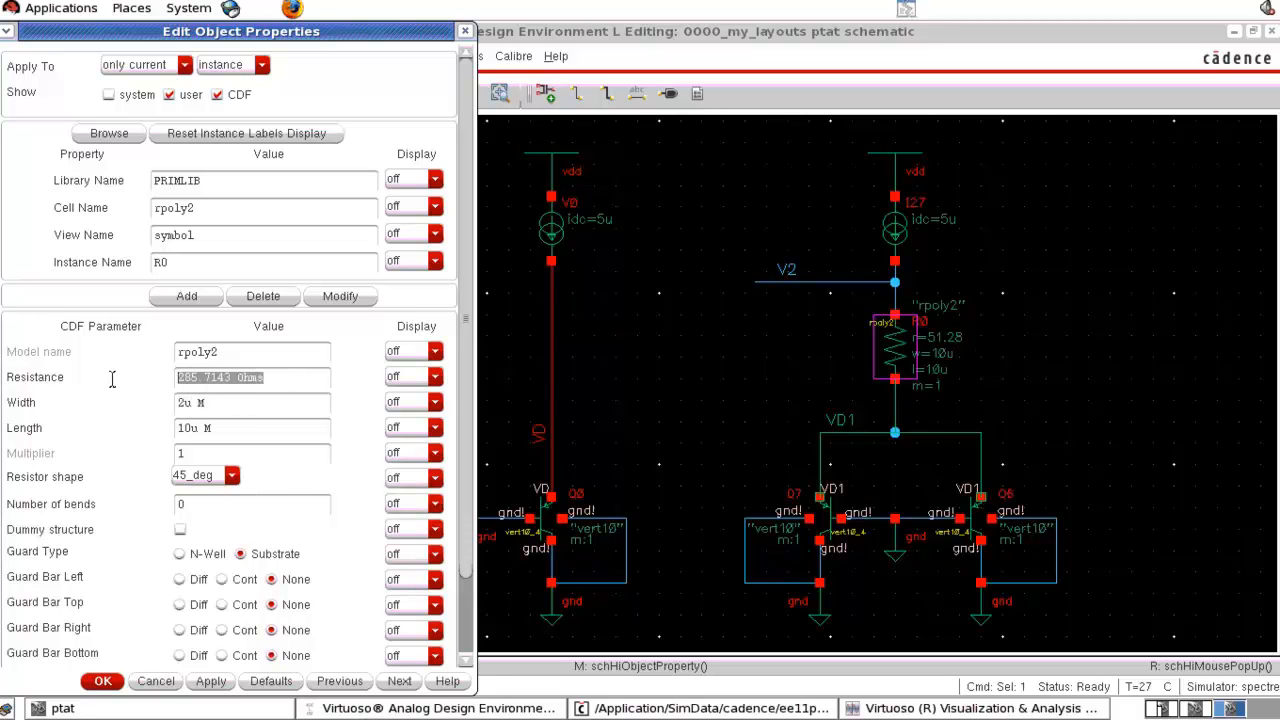
text(3.6)
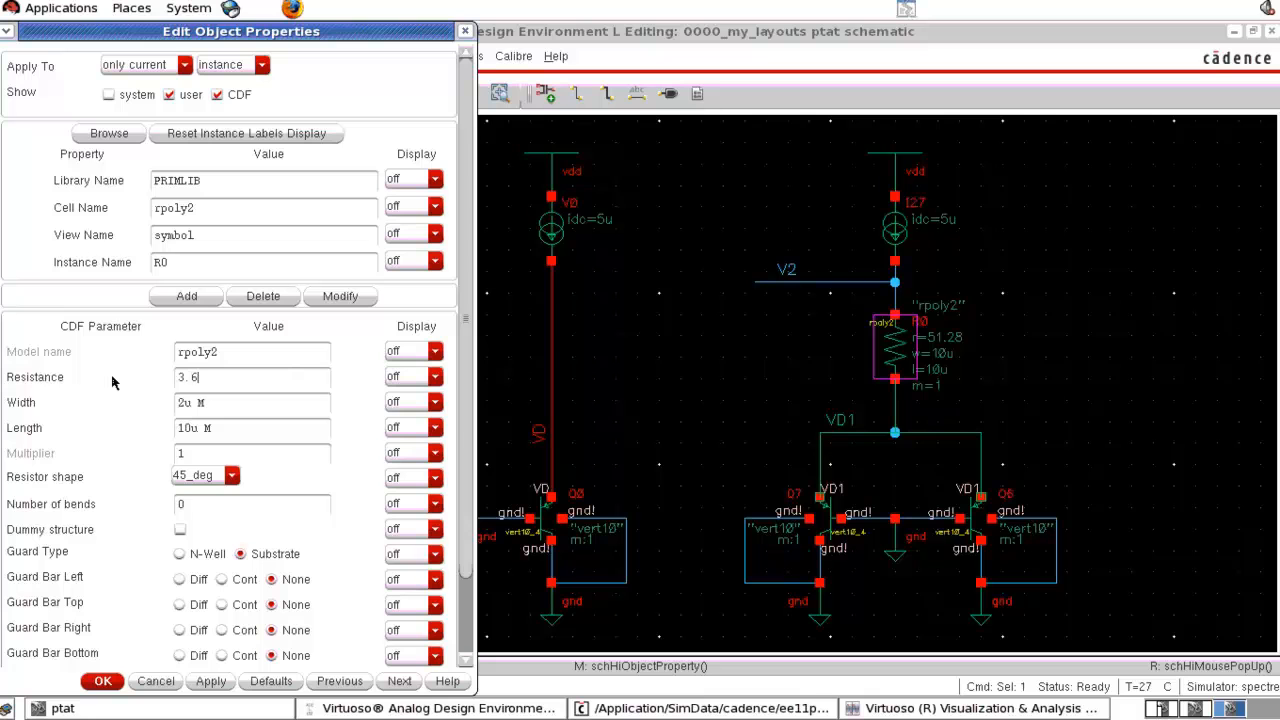
text(k)
click(268, 432)
click(103, 681)
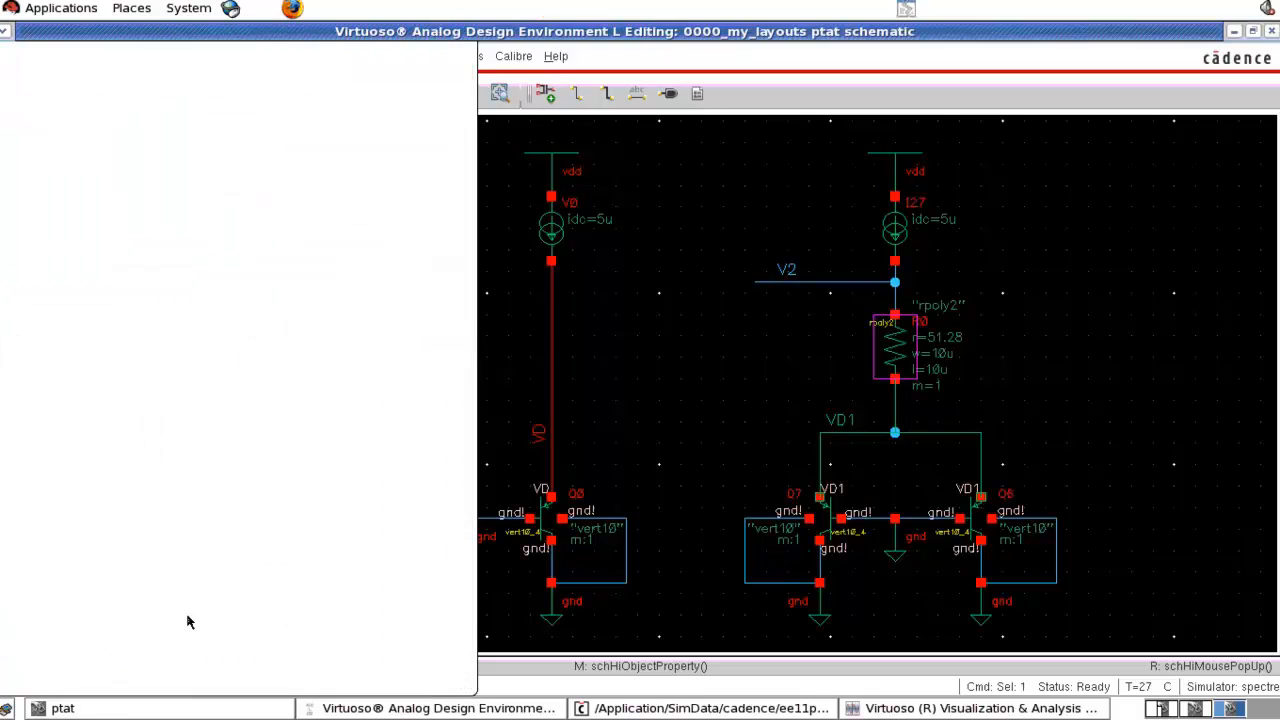
click(660, 375)
key(f)
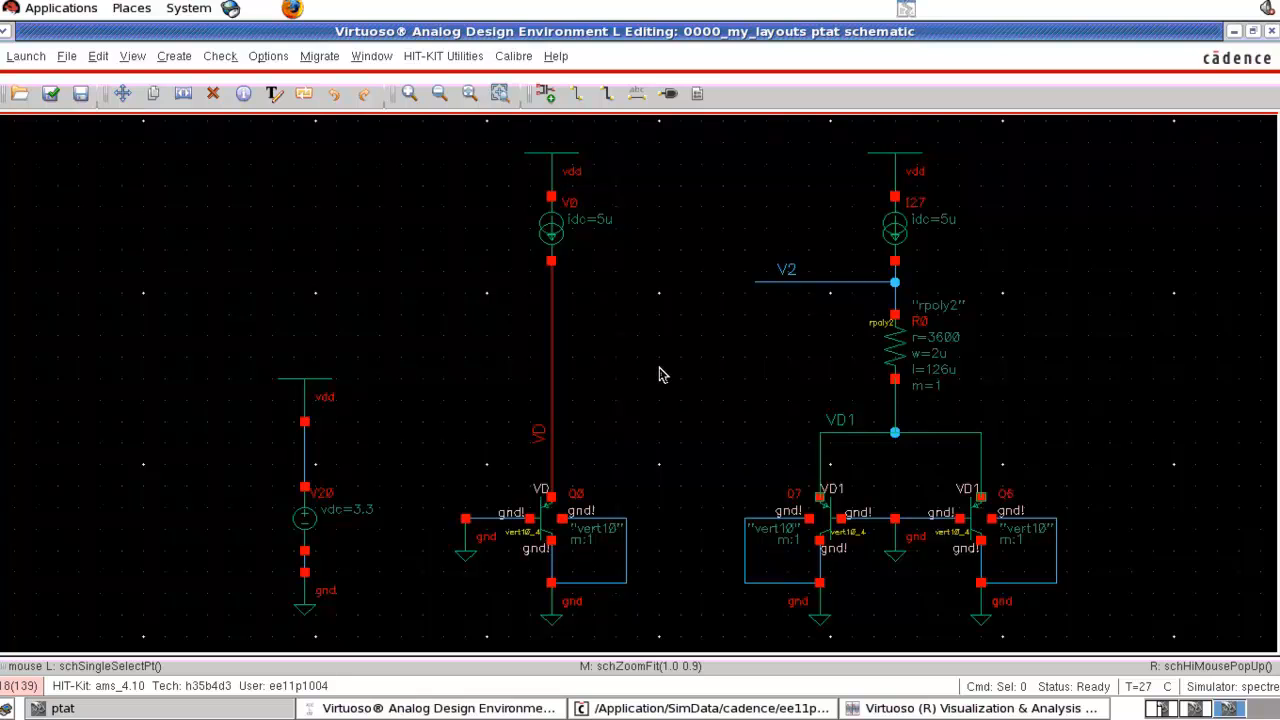
Step: Delete the current sources and vdd symbols at the head of both the VD and V2 branches
click(910, 237)
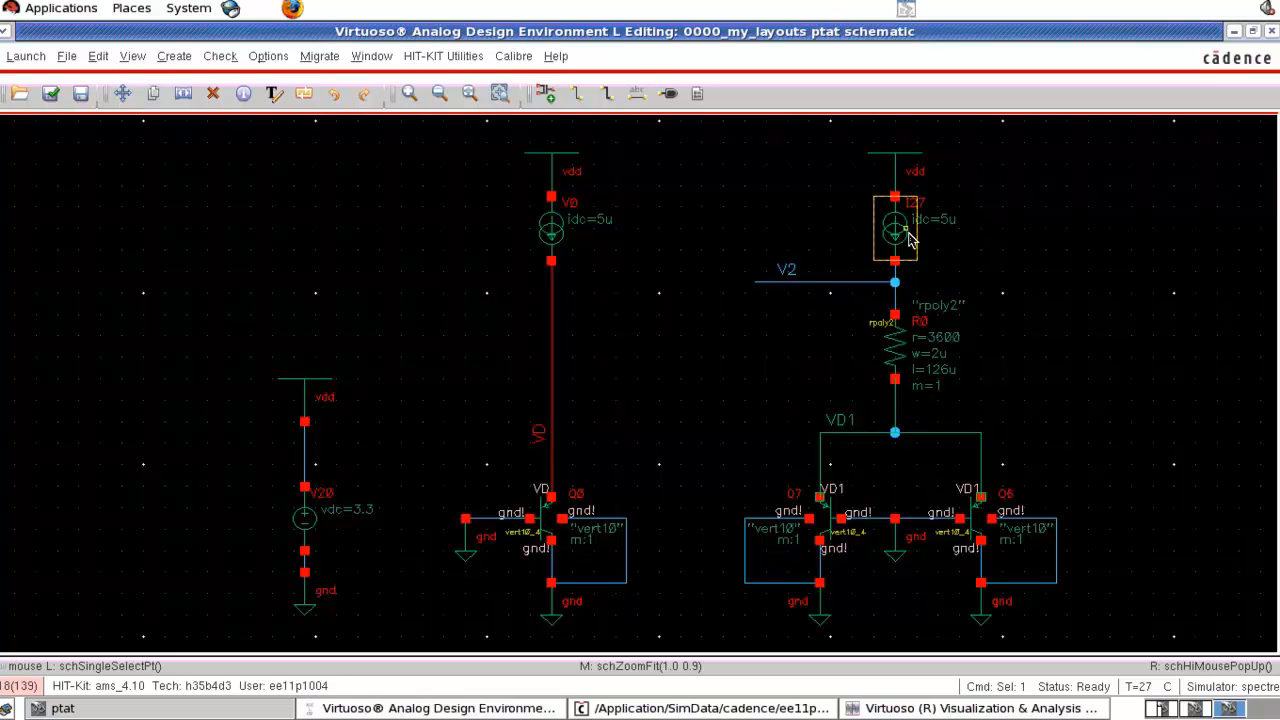
key(Delete)
click(892, 177)
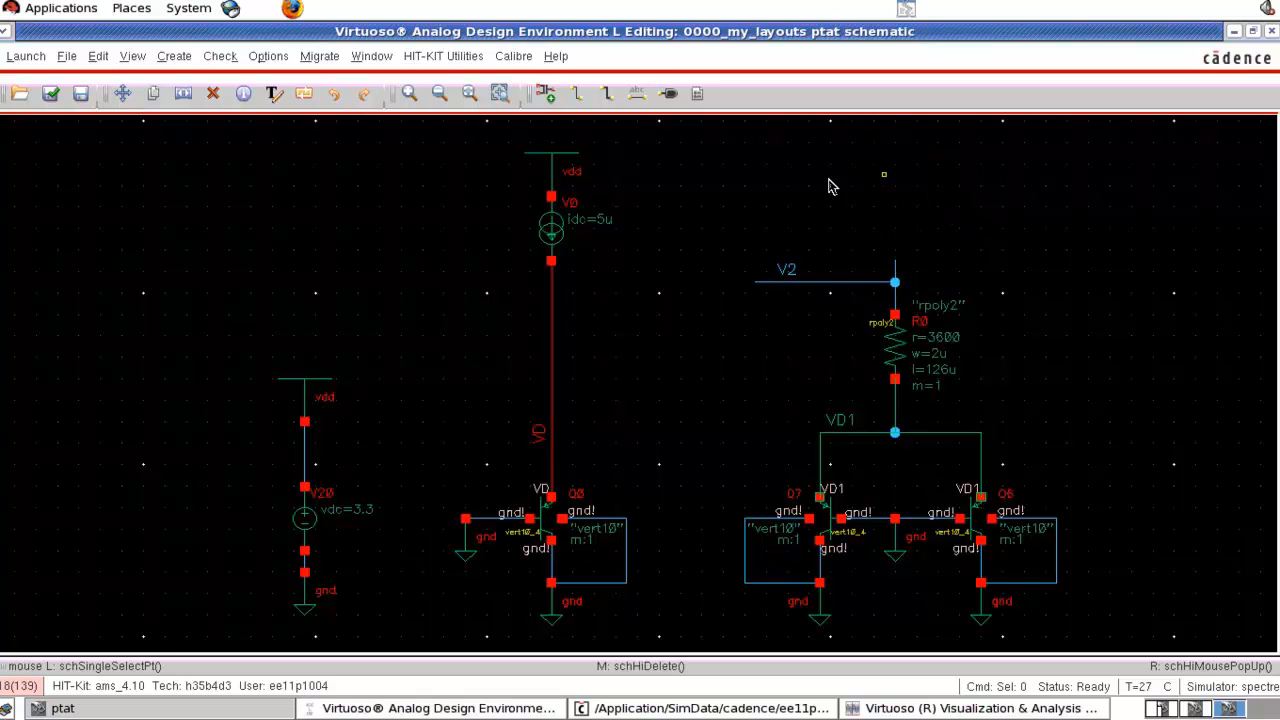
click(545, 228)
click(551, 172)
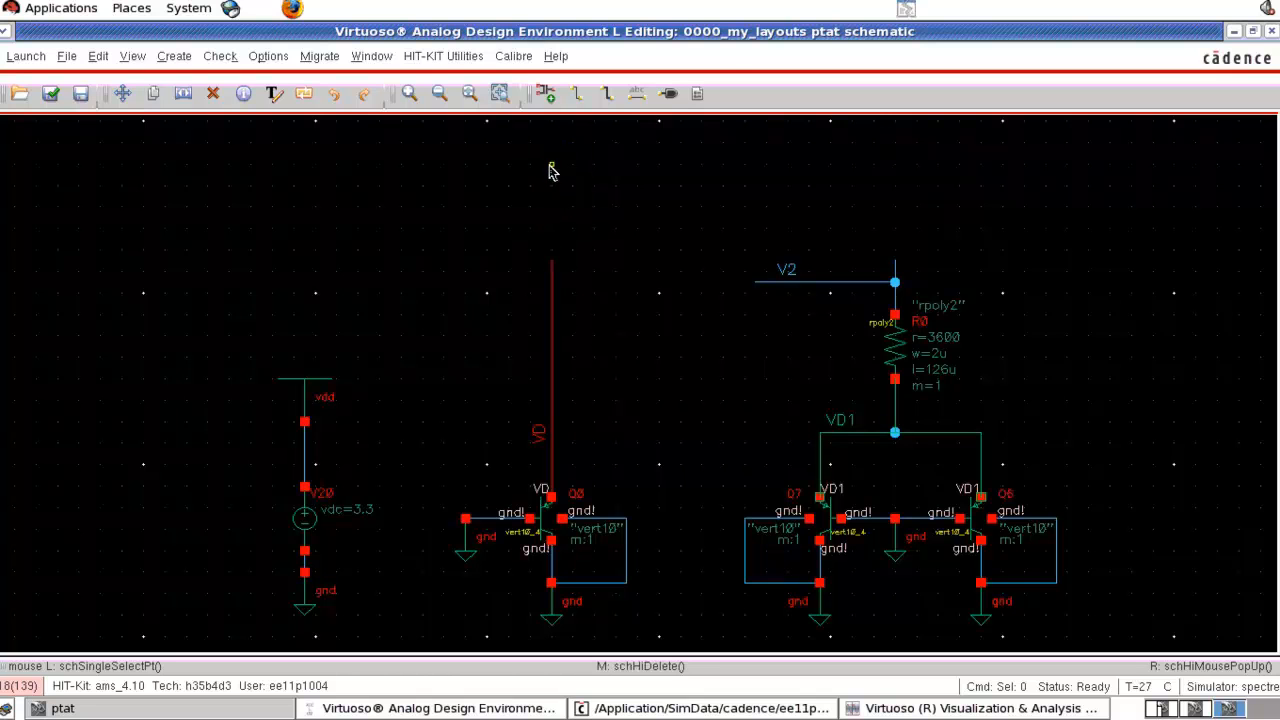
Step: Choose the nmos4 symbol from the LV-C35 MOSFETs of the PRIMLIB library as the new instance
key(i)
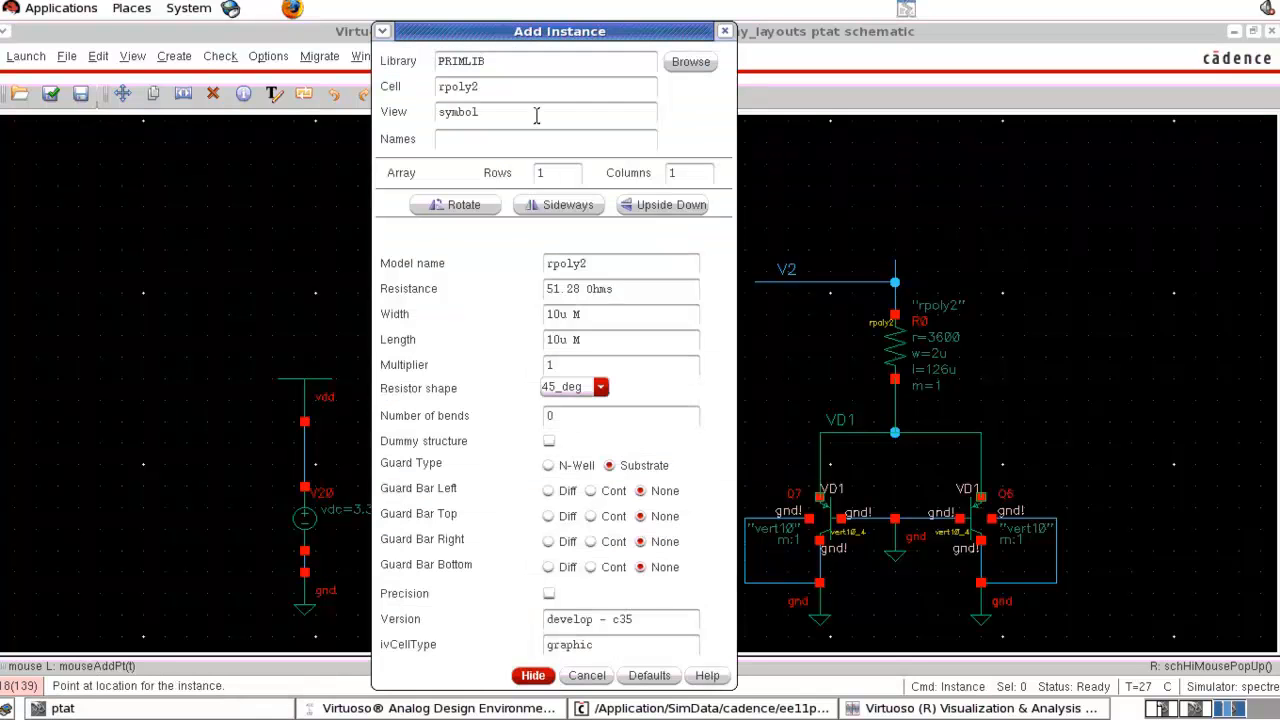
click(688, 63)
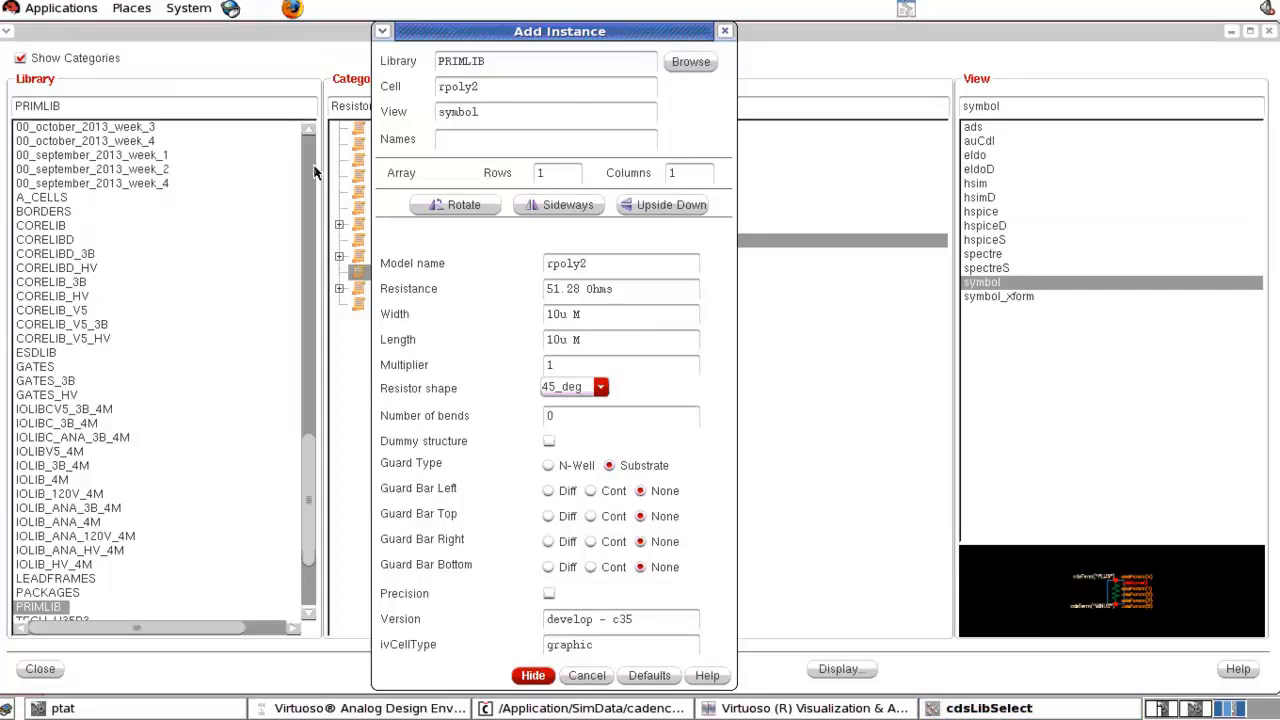
click(61, 605)
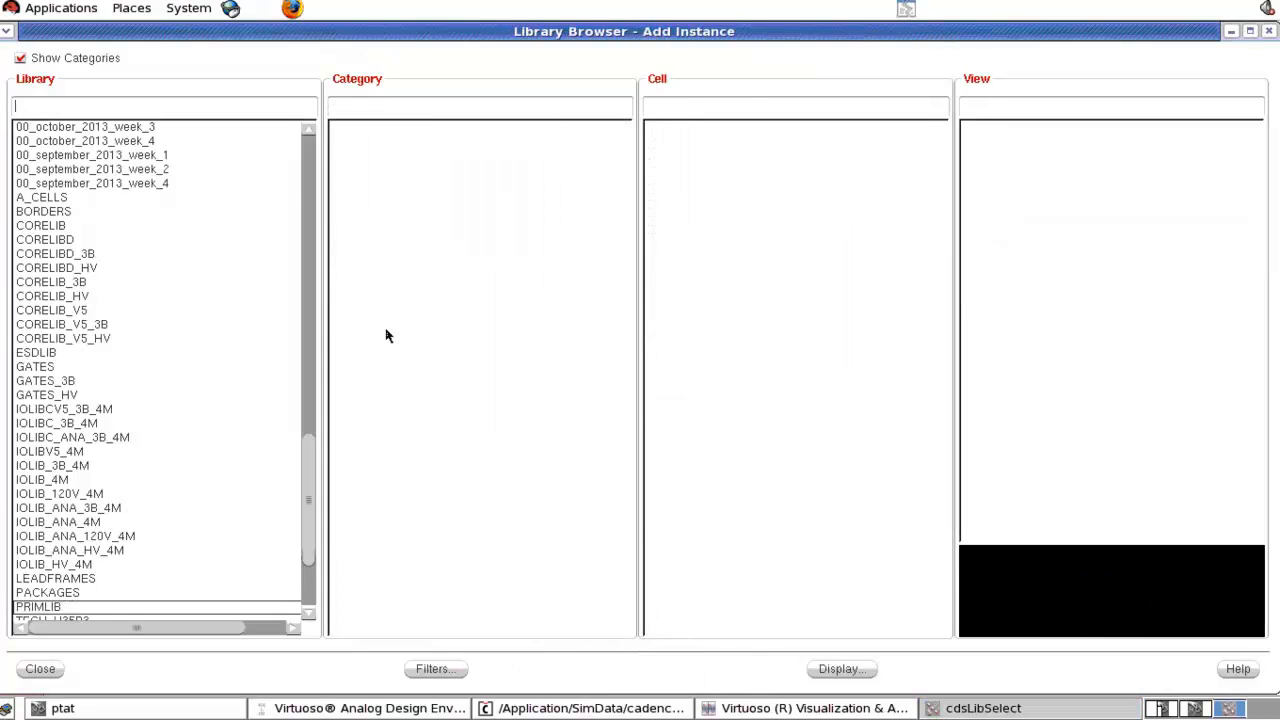
click(106, 607)
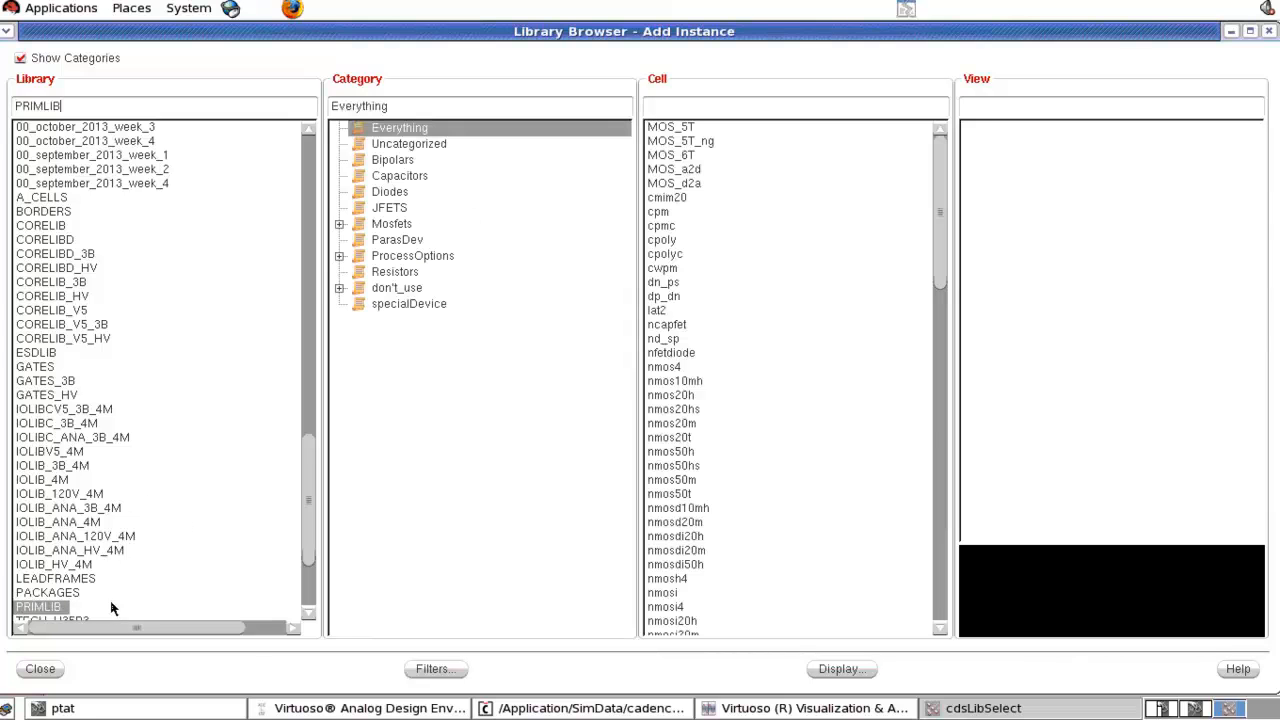
click(340, 225)
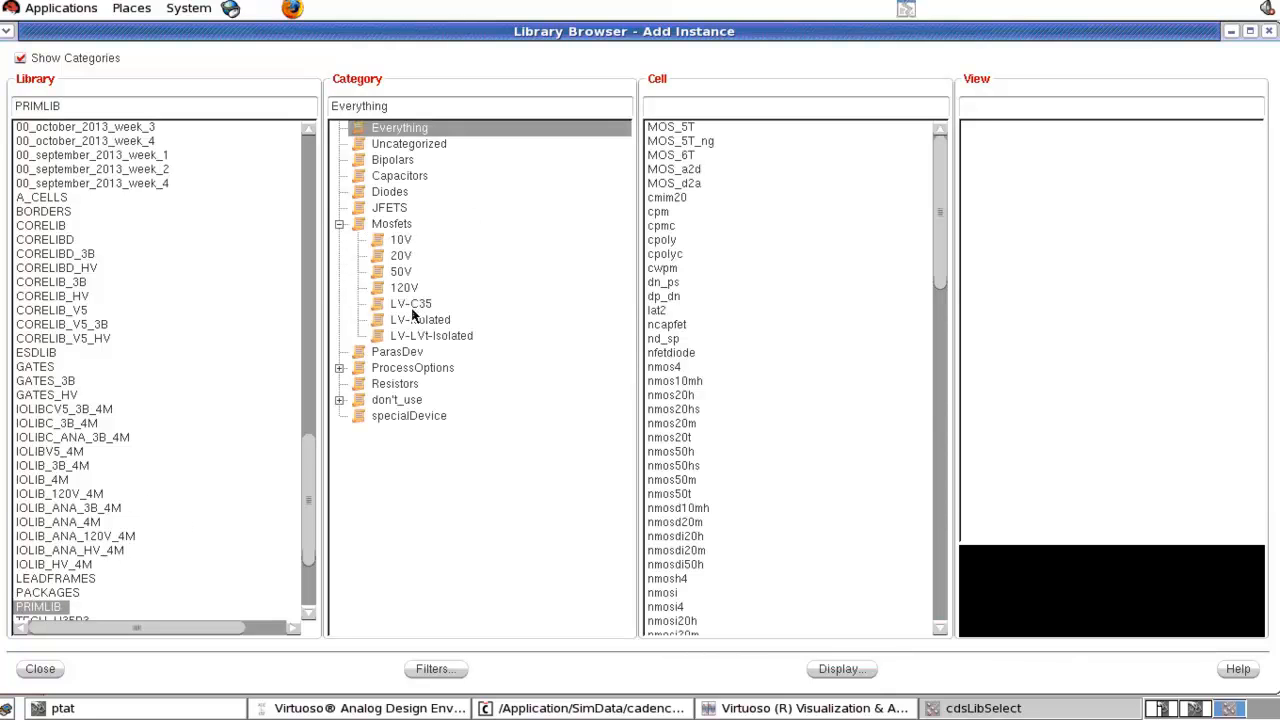
click(411, 304)
click(692, 128)
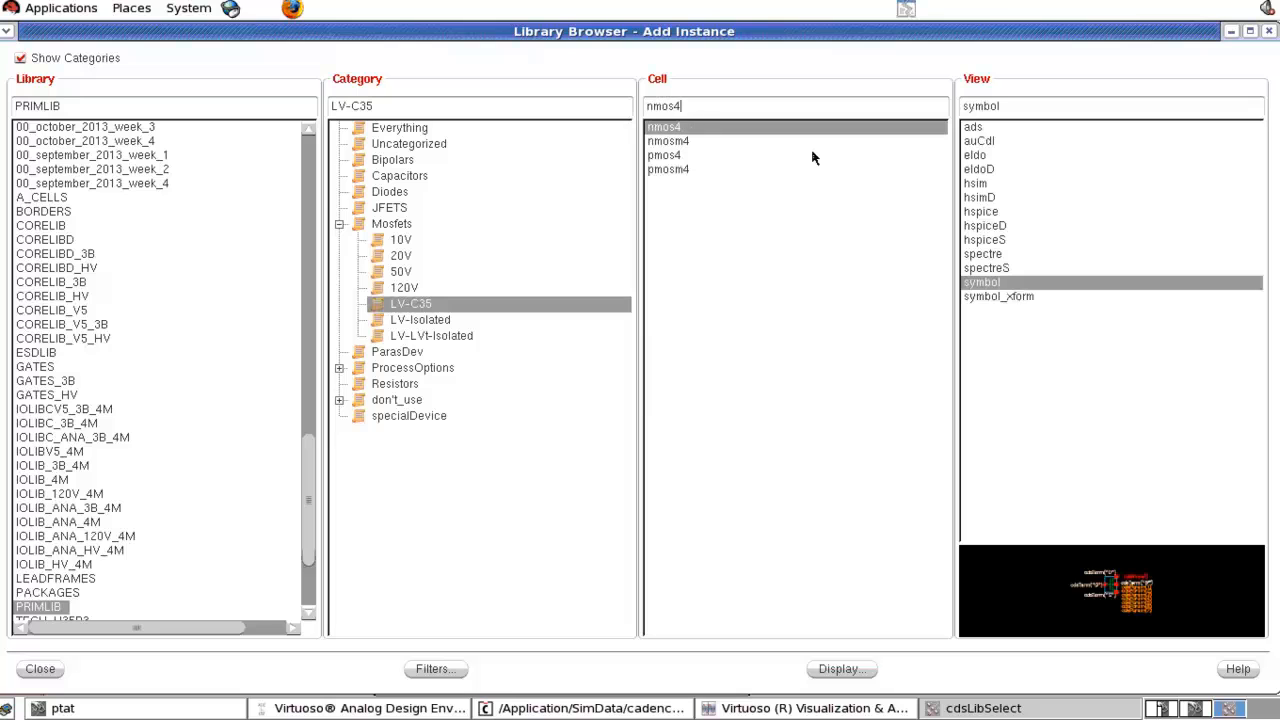
click(44, 672)
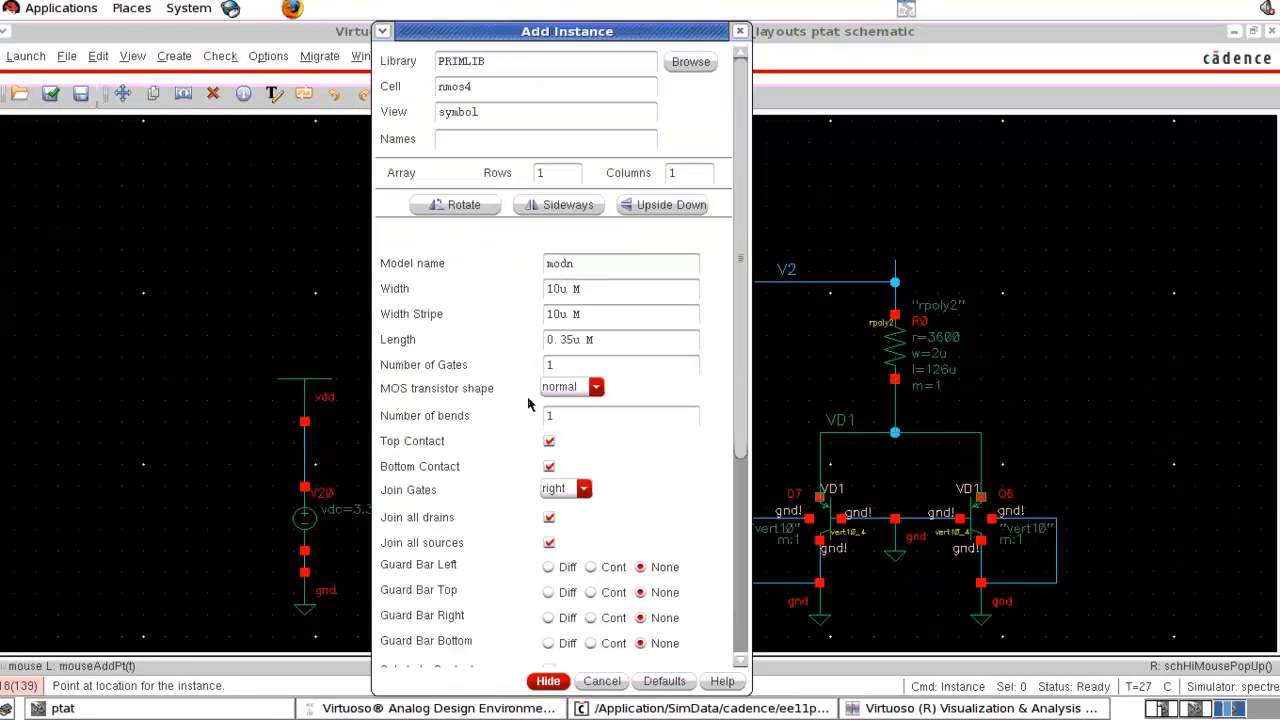
Step: Set the nmos4 width to 20u and length to 5u, and place it directly above the V2 branch
click(548, 289)
key(Delete)
text(2)
key(BackSpace)
click(548, 681)
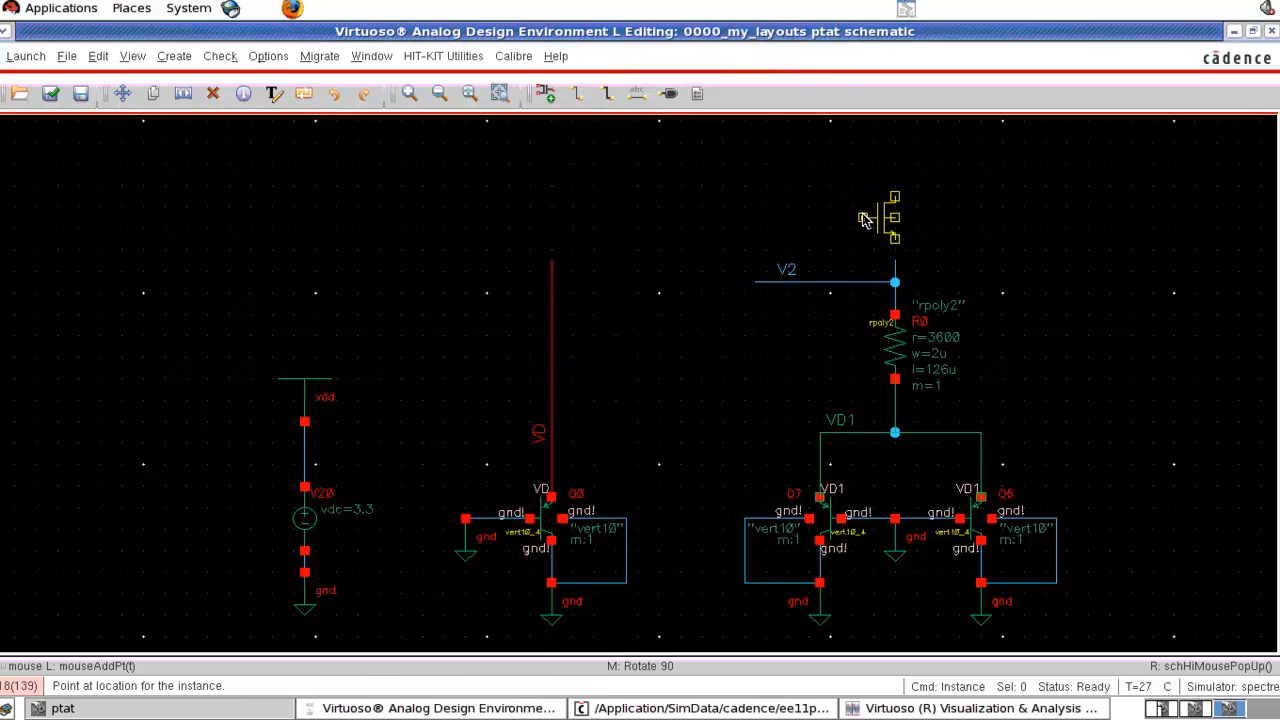
click(862, 217)
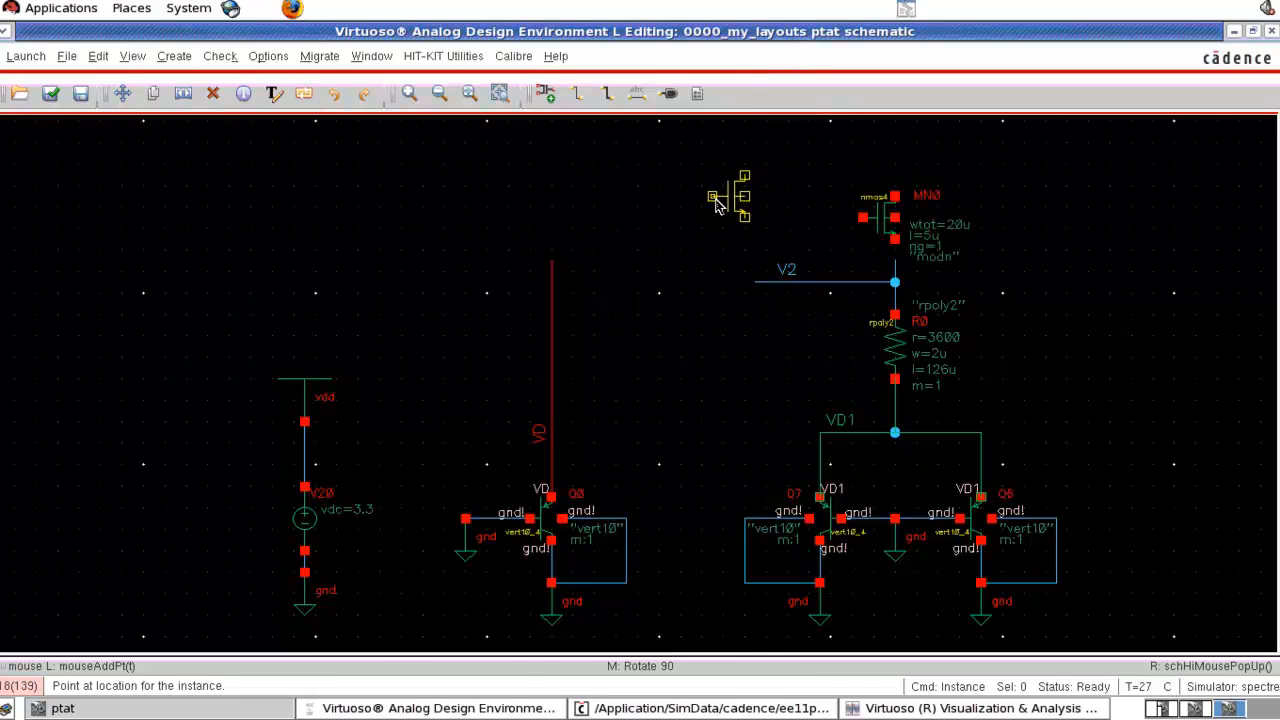
key(F3)
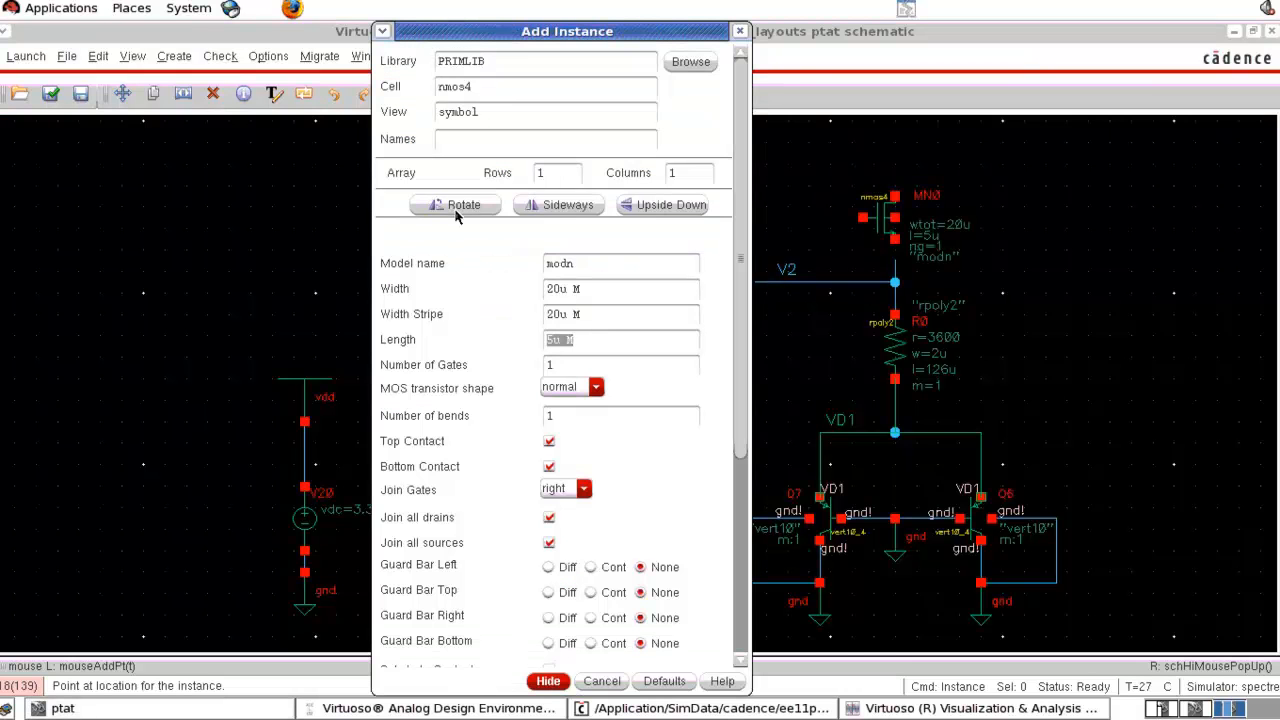
click(602, 681)
key(i)
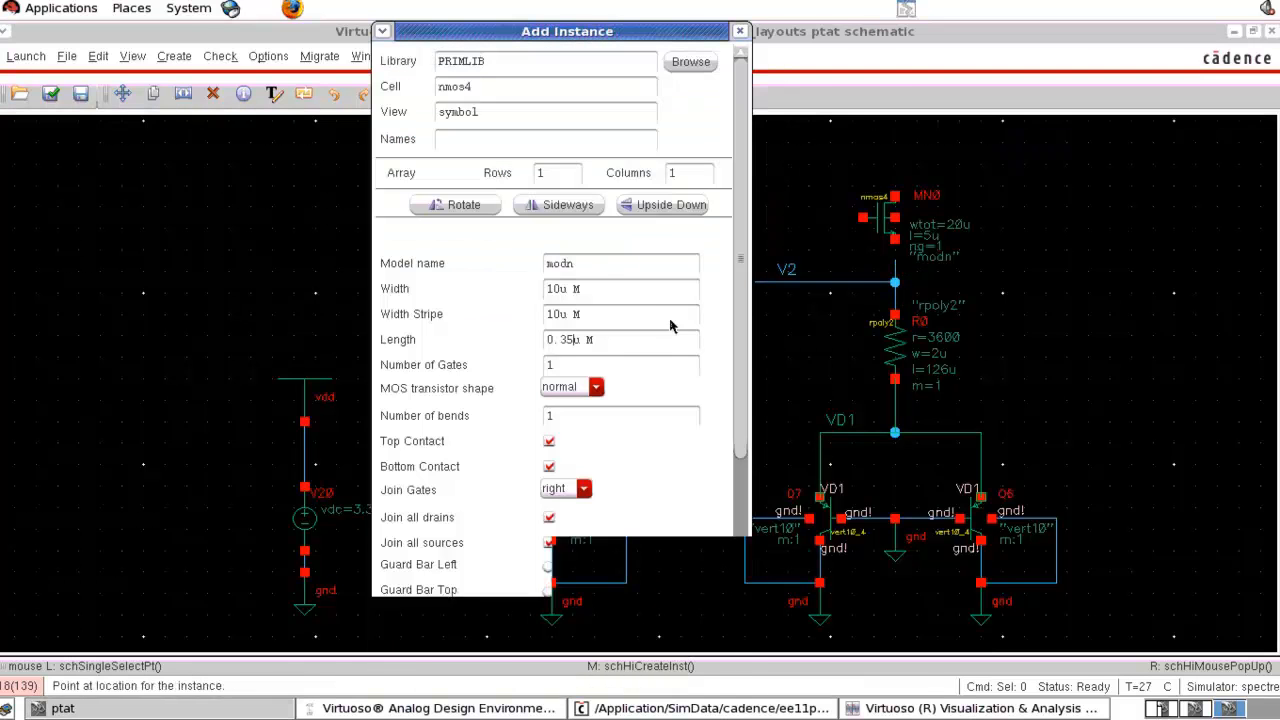
click(739, 31)
key(Escape)
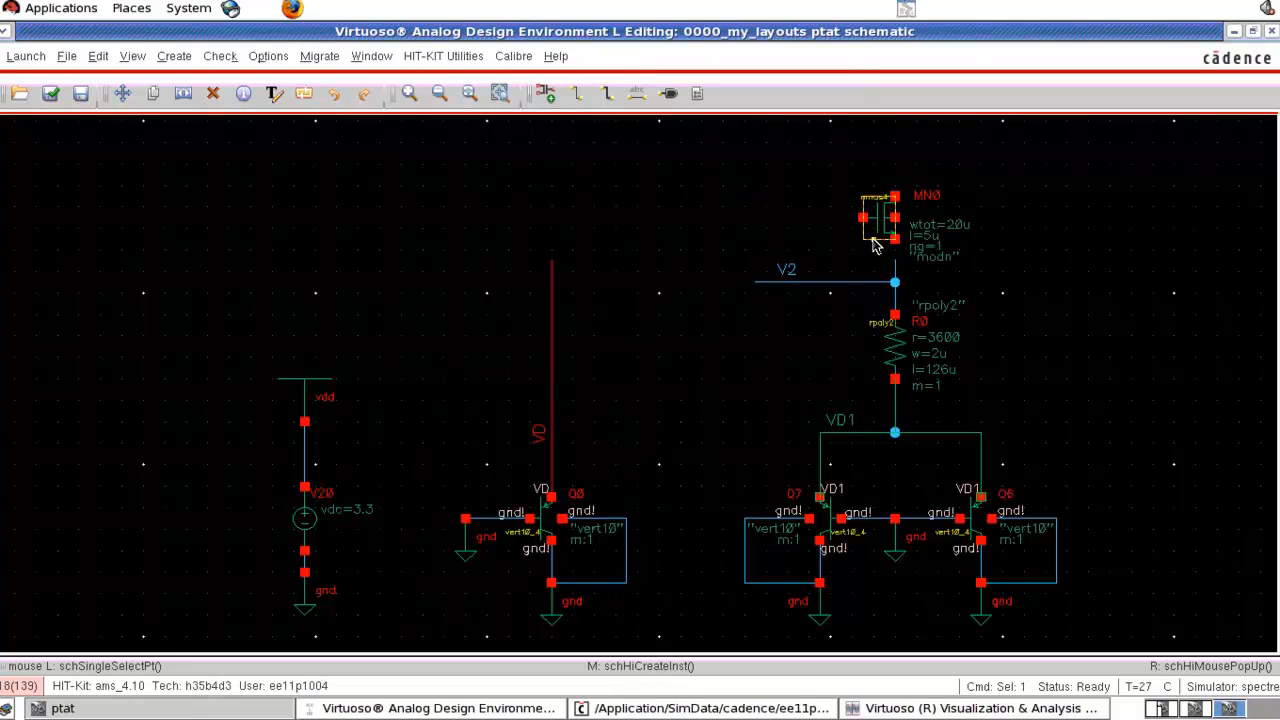
Step: Copy the NMOS above the V2 branch, mirrored sideways, to the head of the VD branch
key(c)
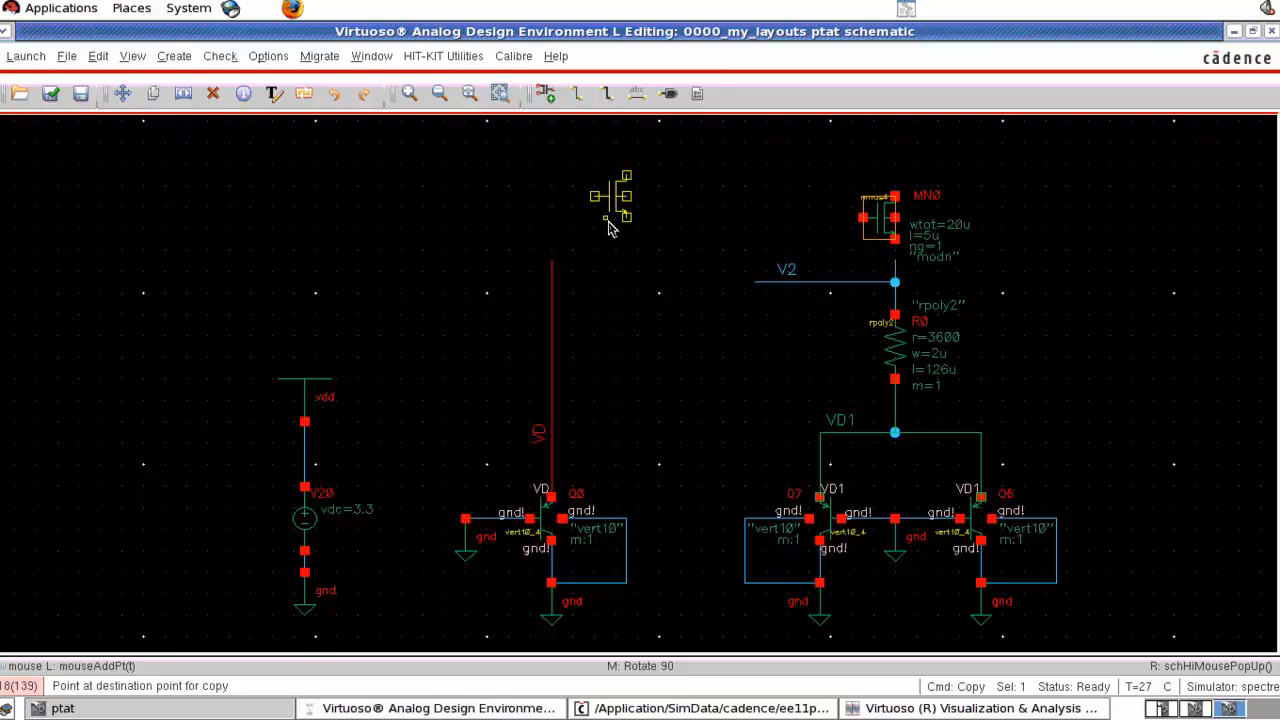
key(F3)
click(538, 150)
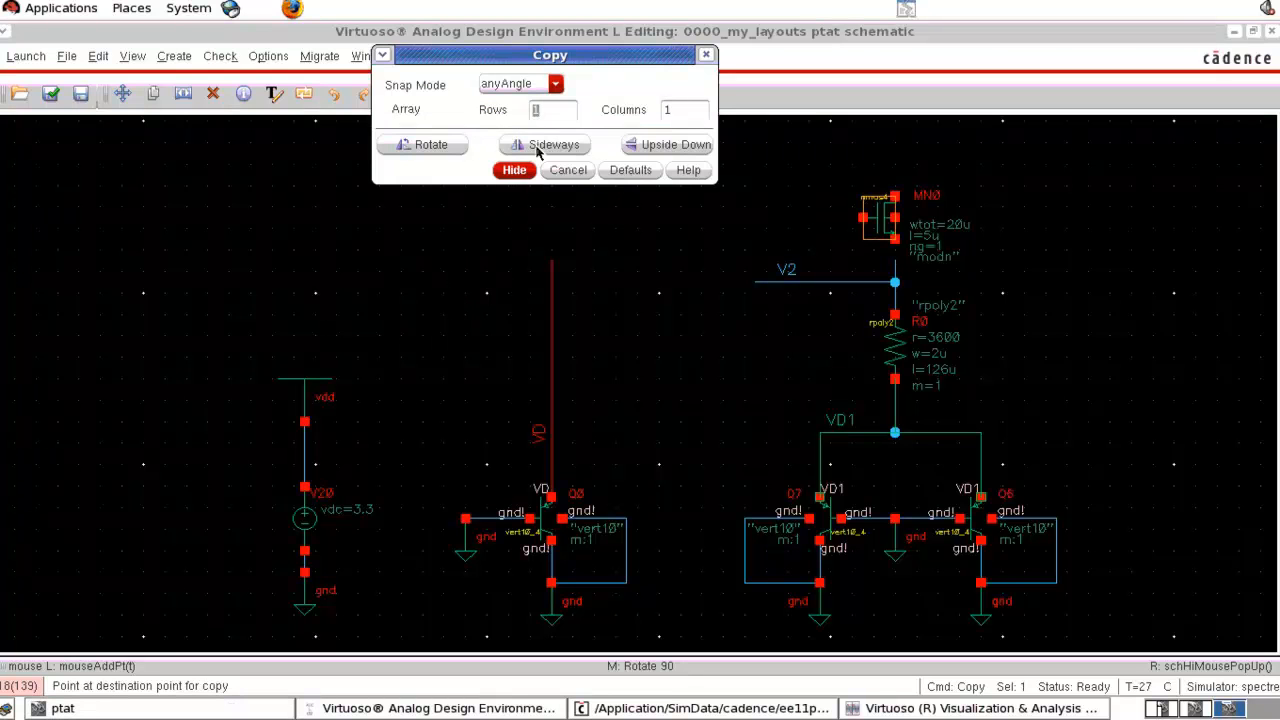
click(514, 170)
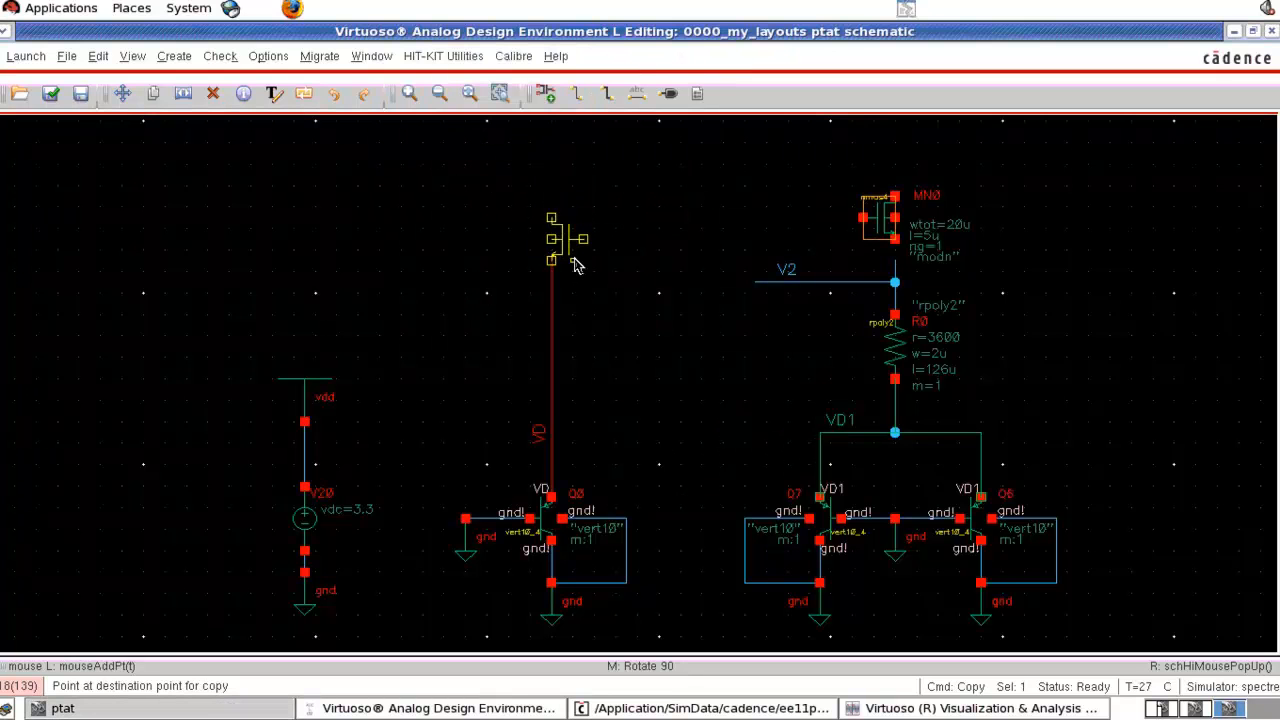
click(575, 240)
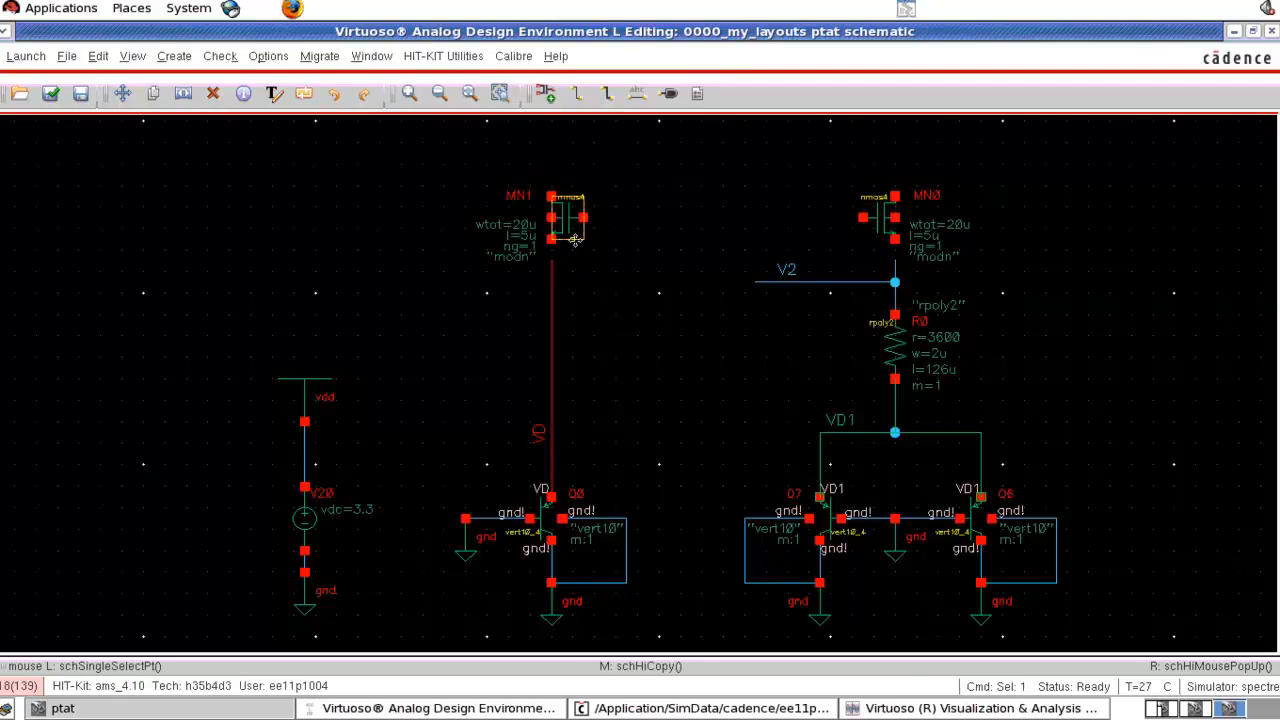
Step: Wire the gates of the two NMOS transistors together
key(w)
click(583, 217)
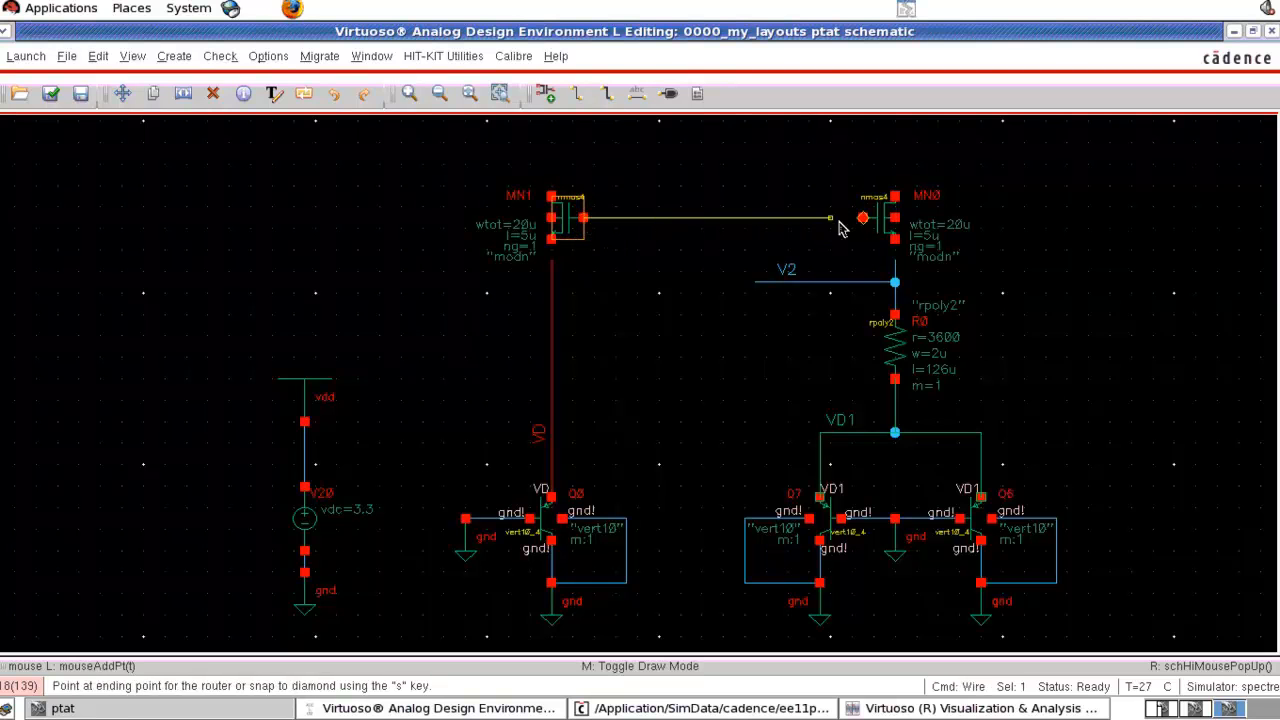
click(840, 228)
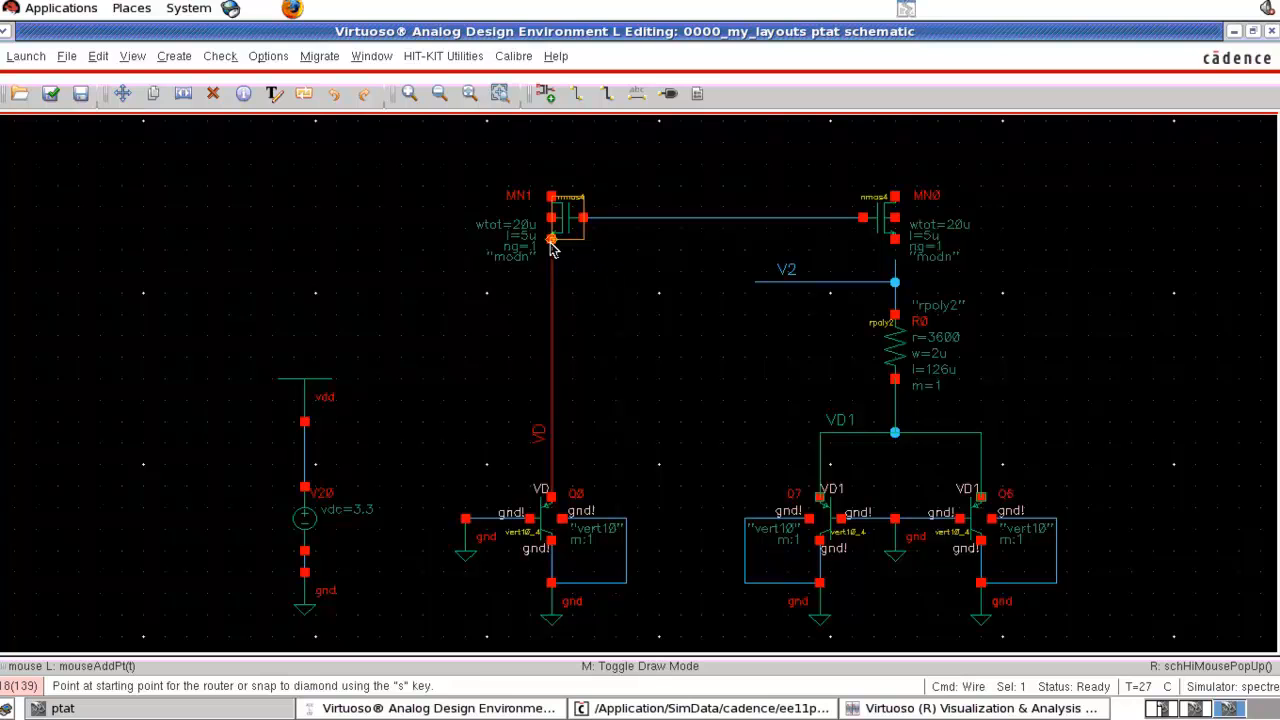
Step: Draw outward horizontal wire stubs from both NMOS body terminals and wire the V2-side transistor's source to its branch
click(551, 217)
double_click(458, 219)
click(895, 217)
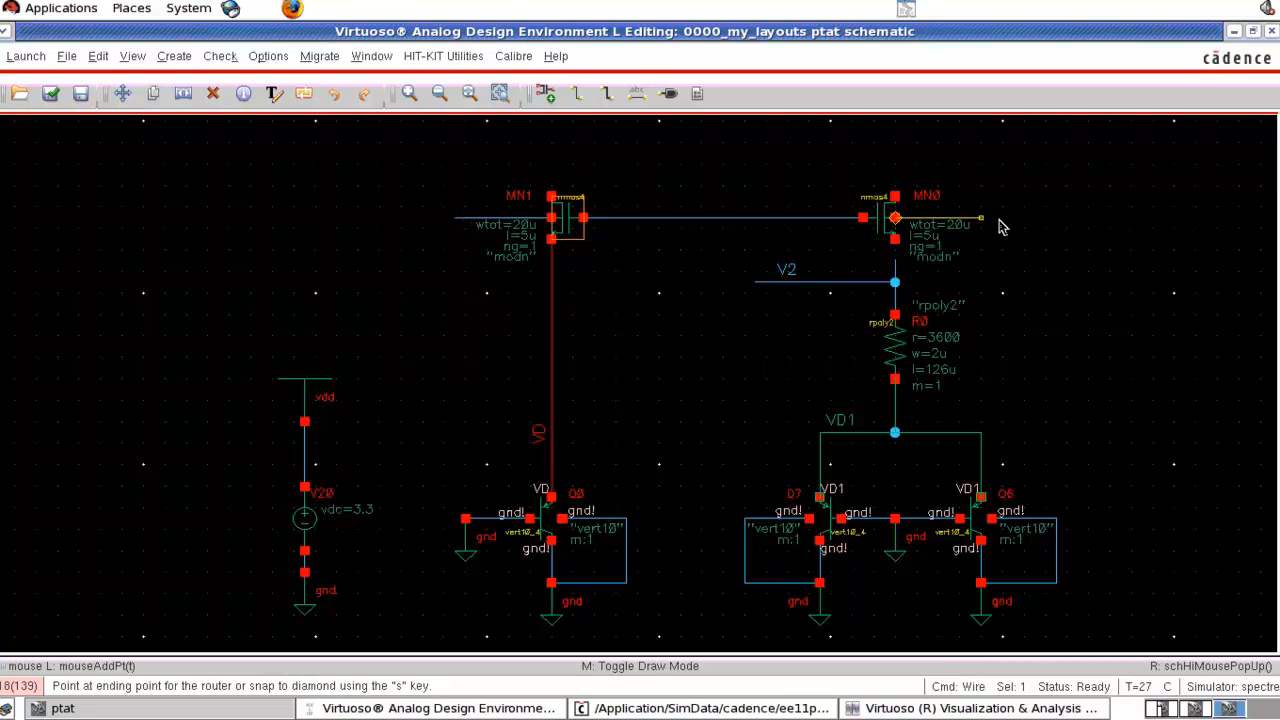
double_click(1003, 222)
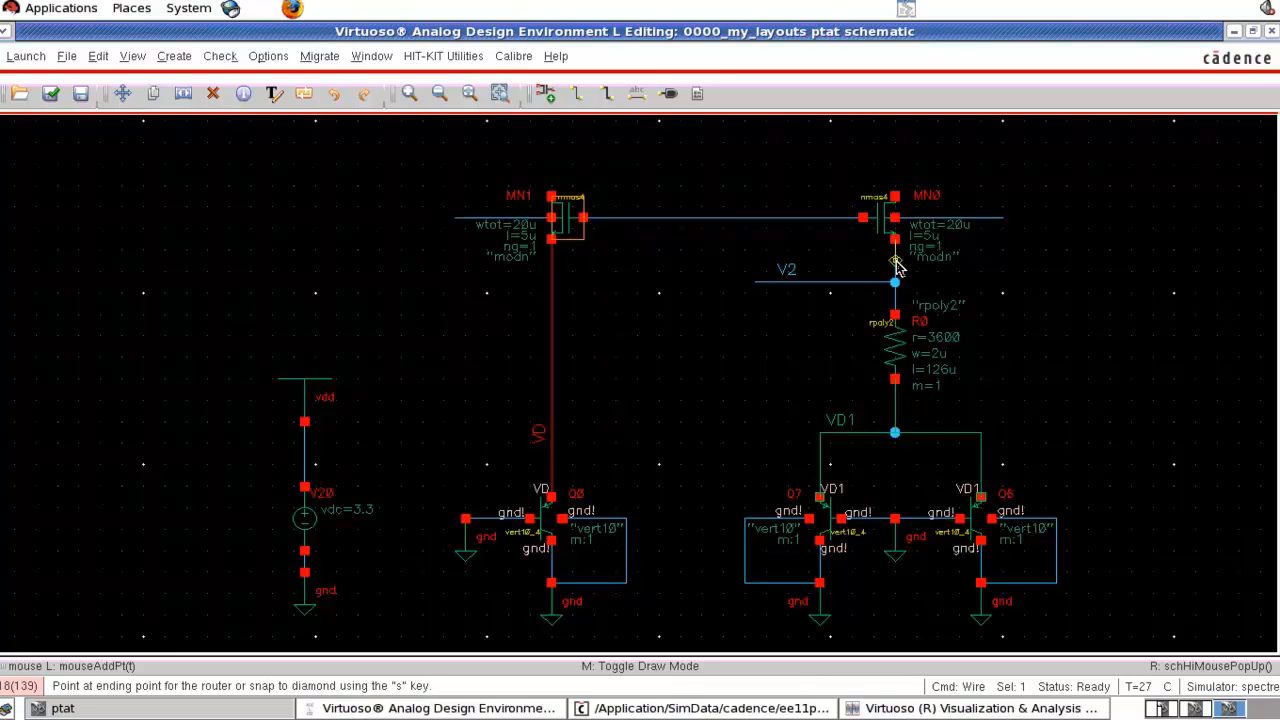
key(Escape)
Step: Copy the gnd symbol onto the outer ends of both NMOS body wires
click(553, 617)
key(c)
click(552, 618)
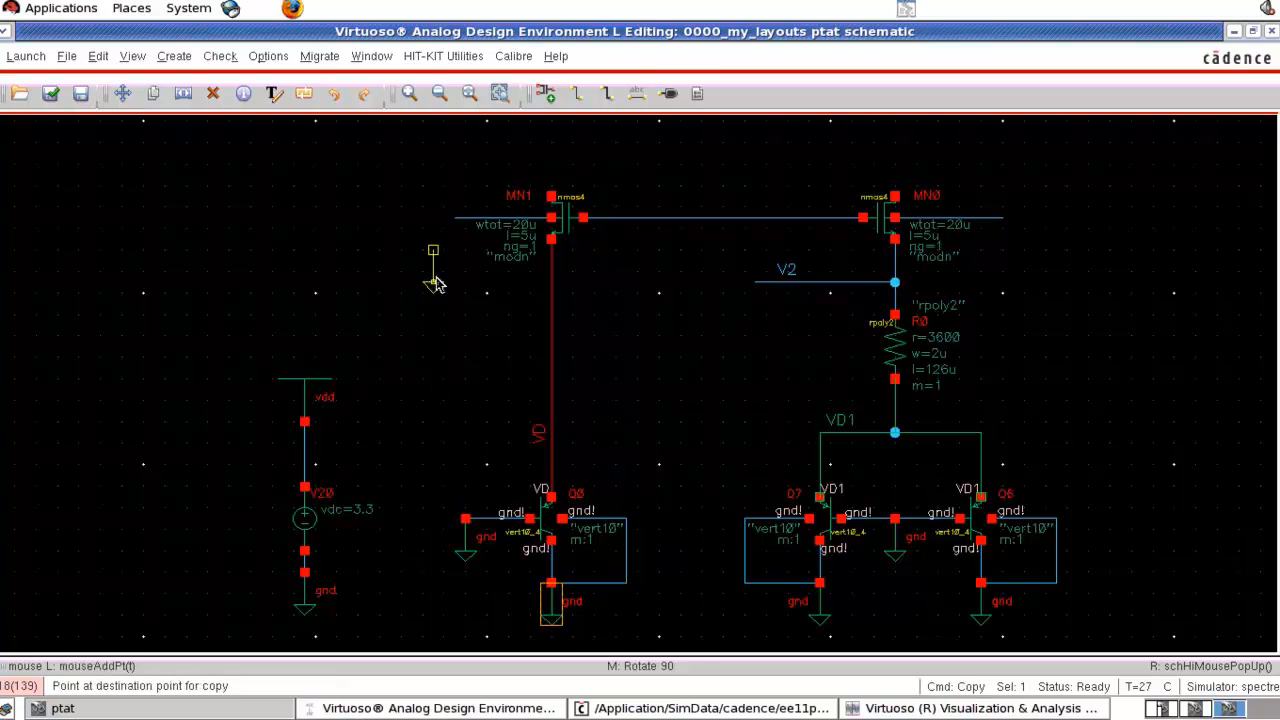
click(454, 255)
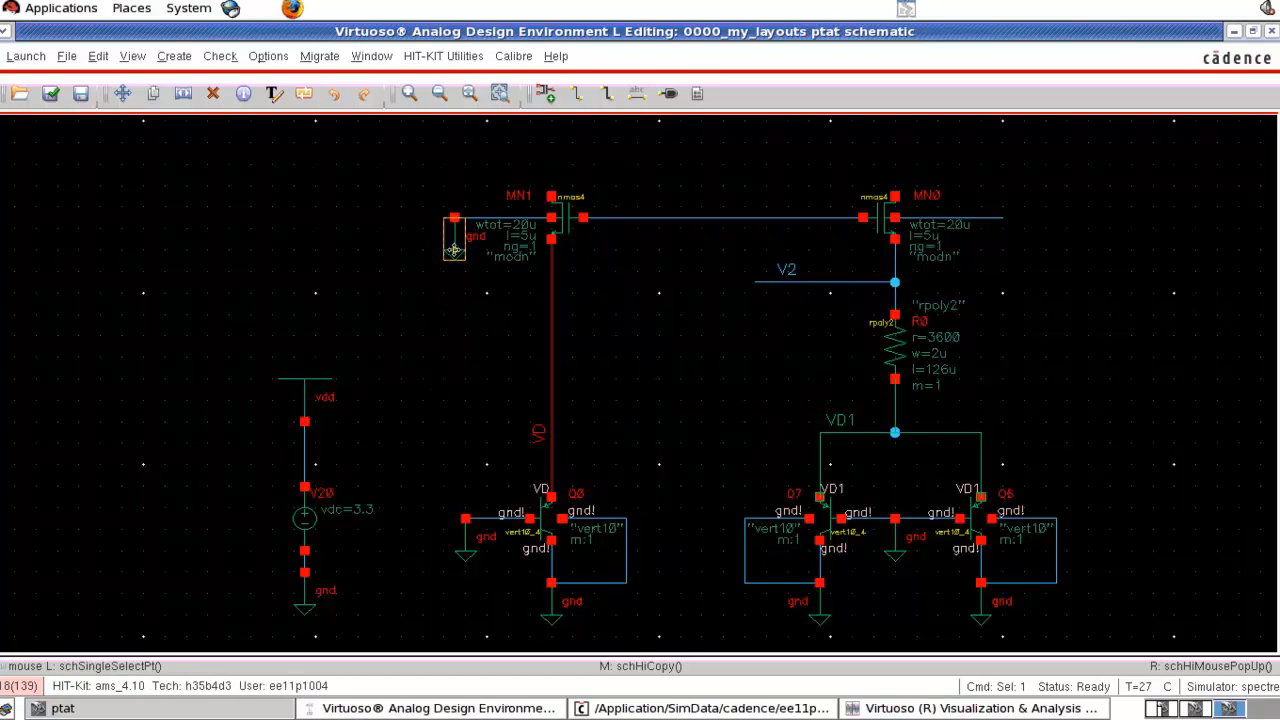
key(c)
click(454, 250)
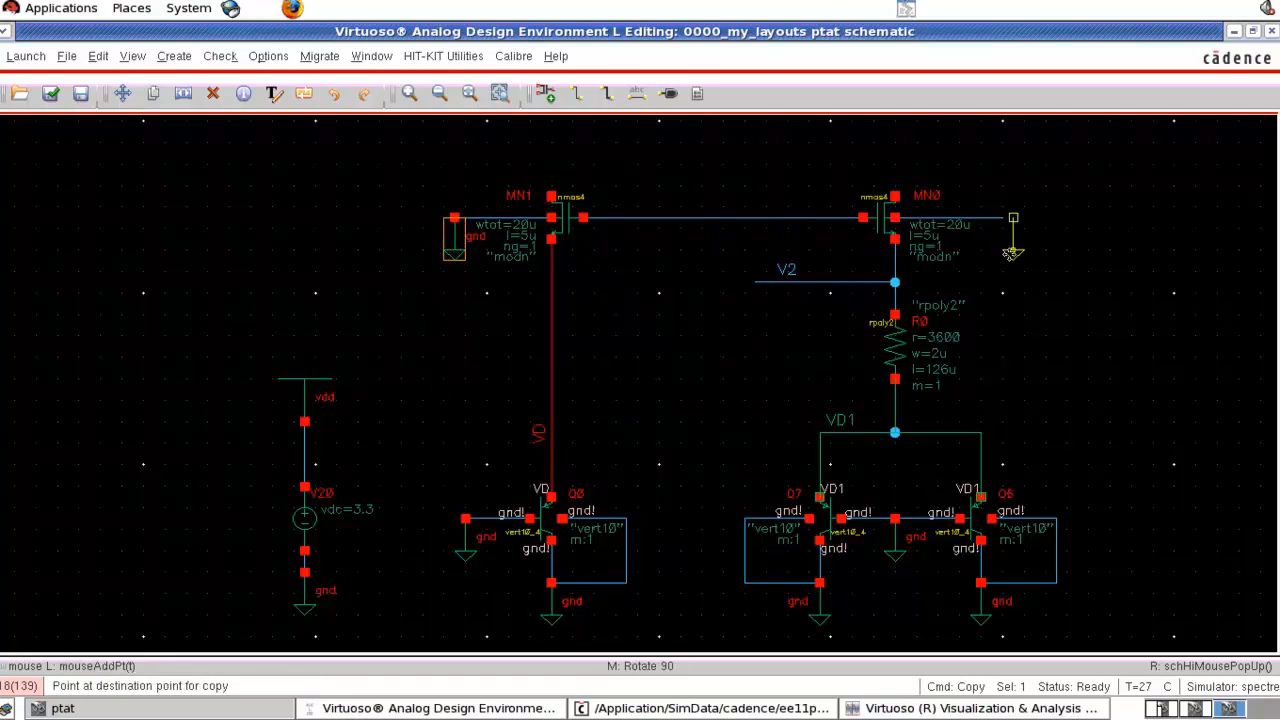
click(1002, 254)
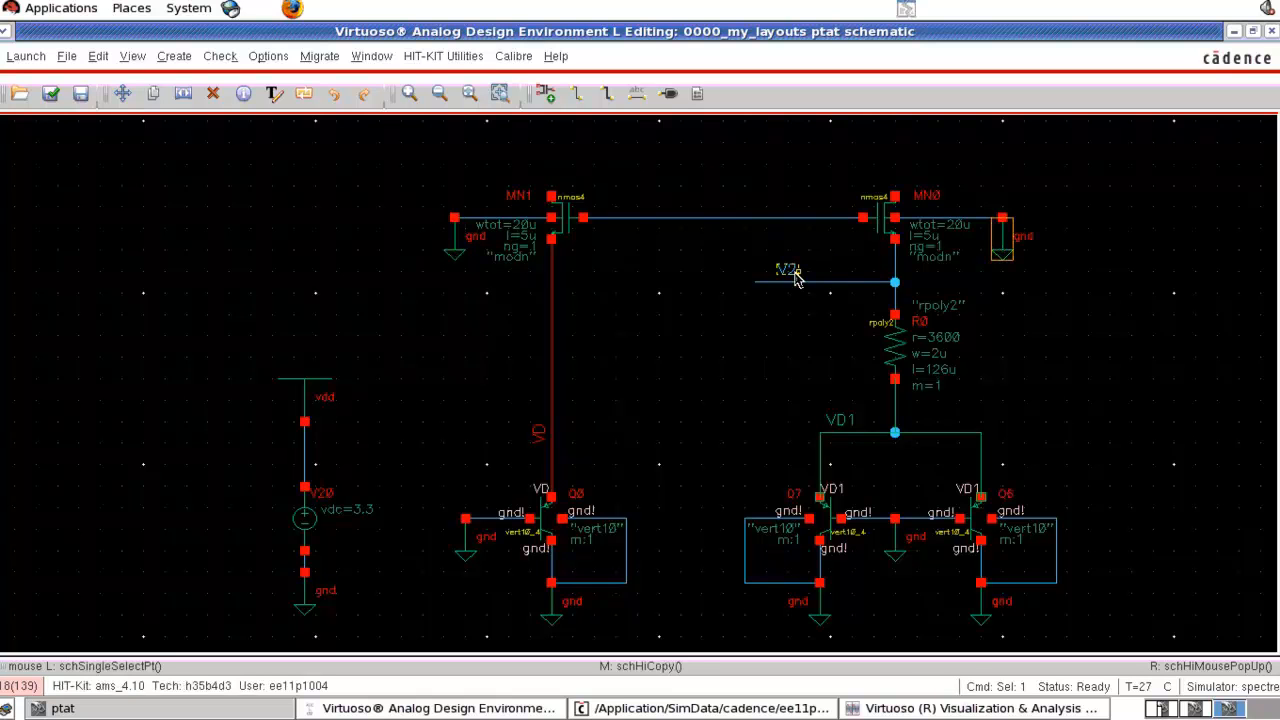
Step: Draw a wire upward from the VD-branch NMOS drain and connect it to the shared gate wire
key(f)
scroll(797, 279, up, 1)
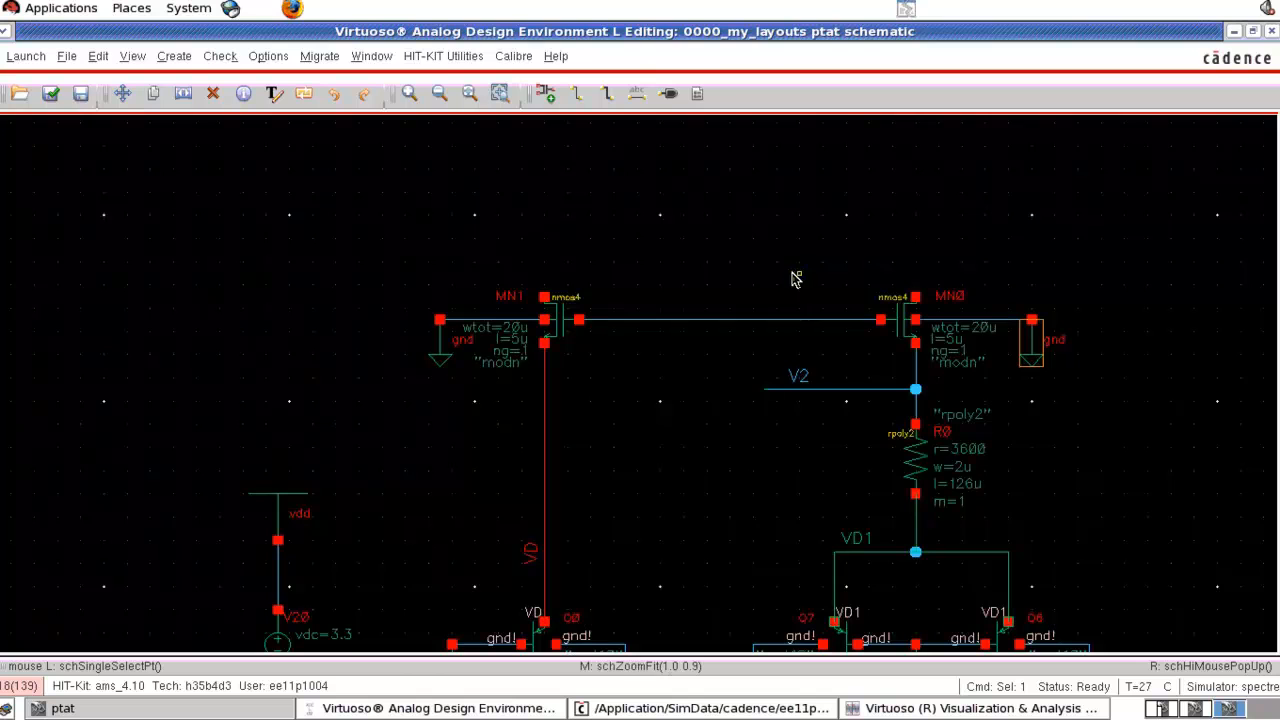
key(w)
click(544, 297)
click(544, 183)
click(544, 228)
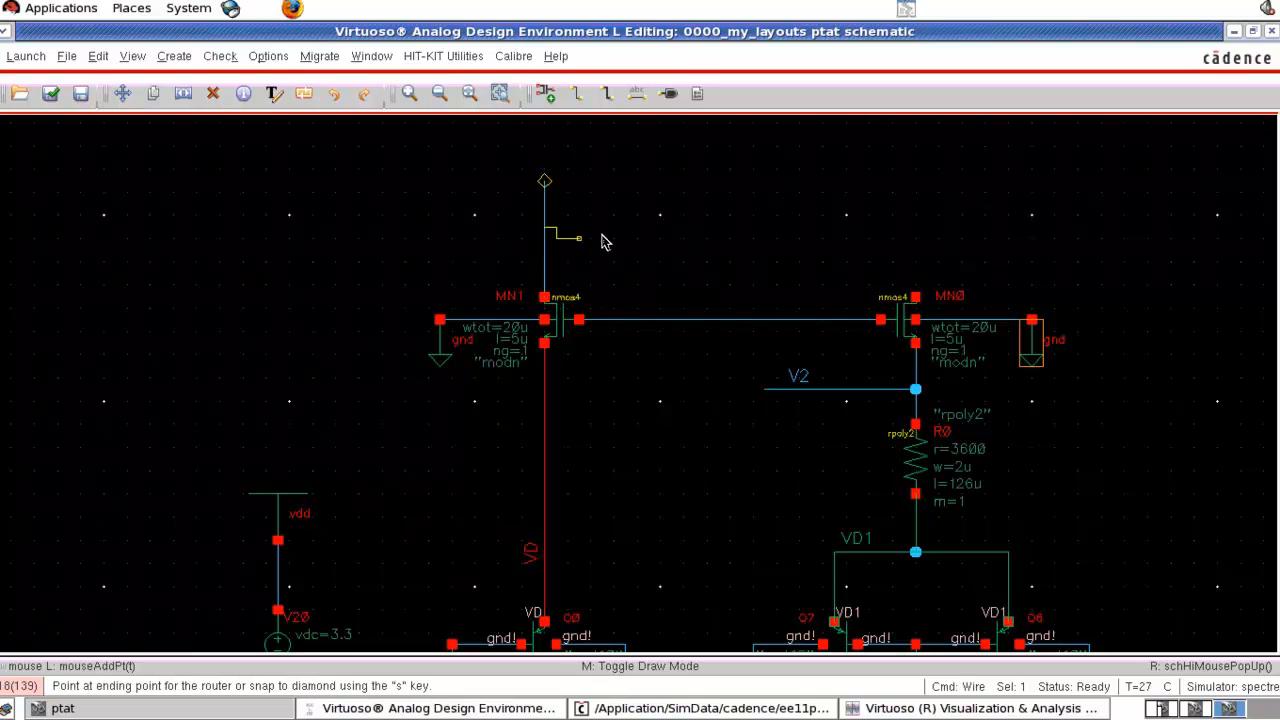
click(672, 320)
key(Escape)
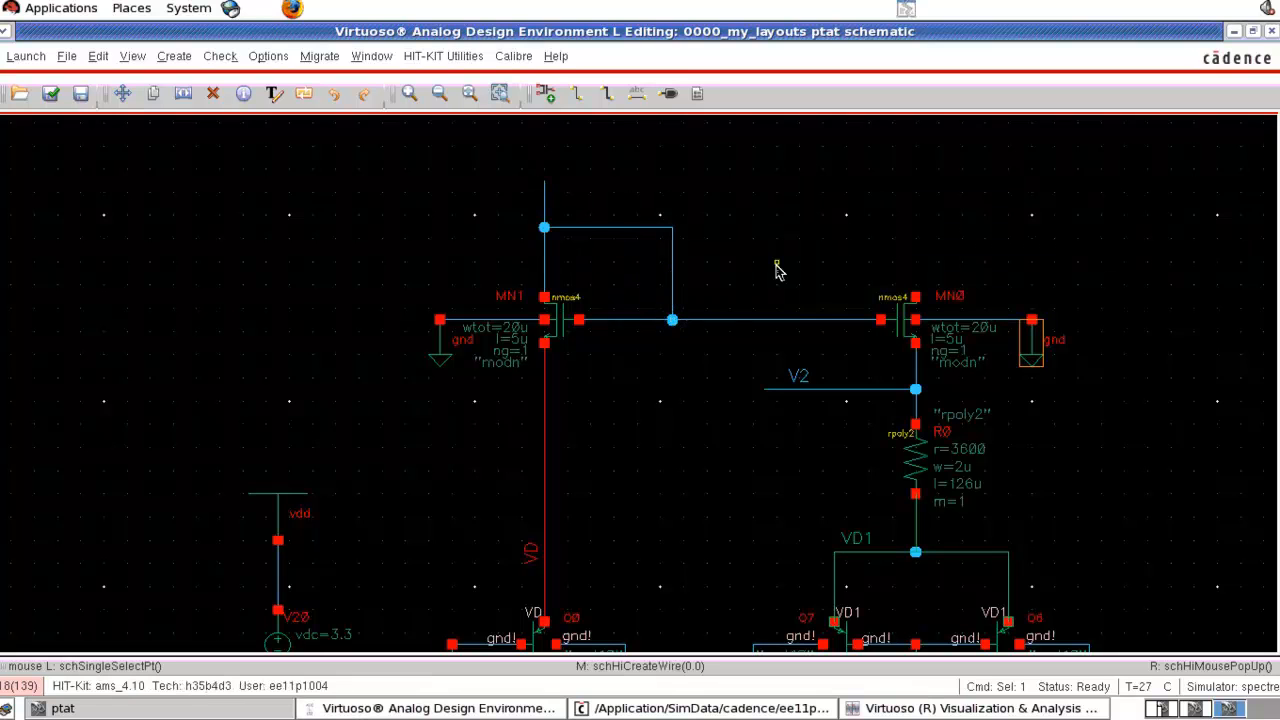
Step: Place a PRIMLIB pmos4 transistor with width 20u and length 5u above the V2-branch NMOS
scroll(778, 270, up, 1)
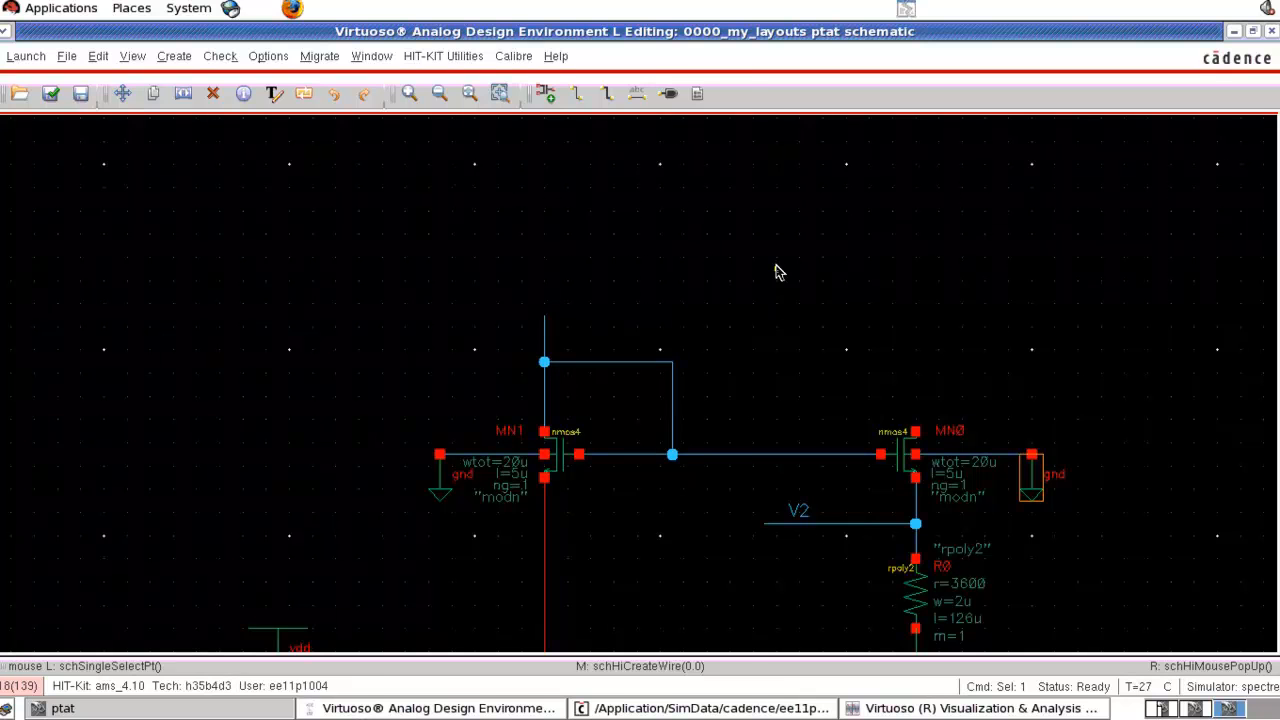
key(i)
click(442, 87)
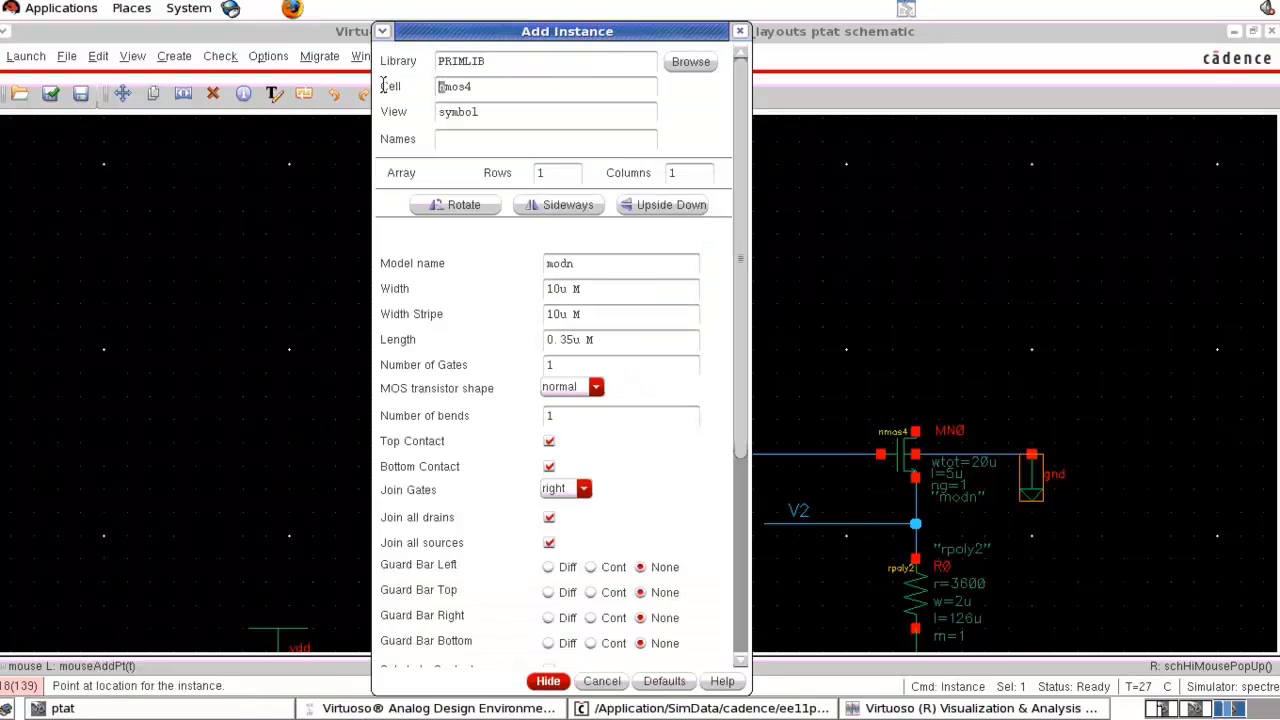
text(p)
click(534, 119)
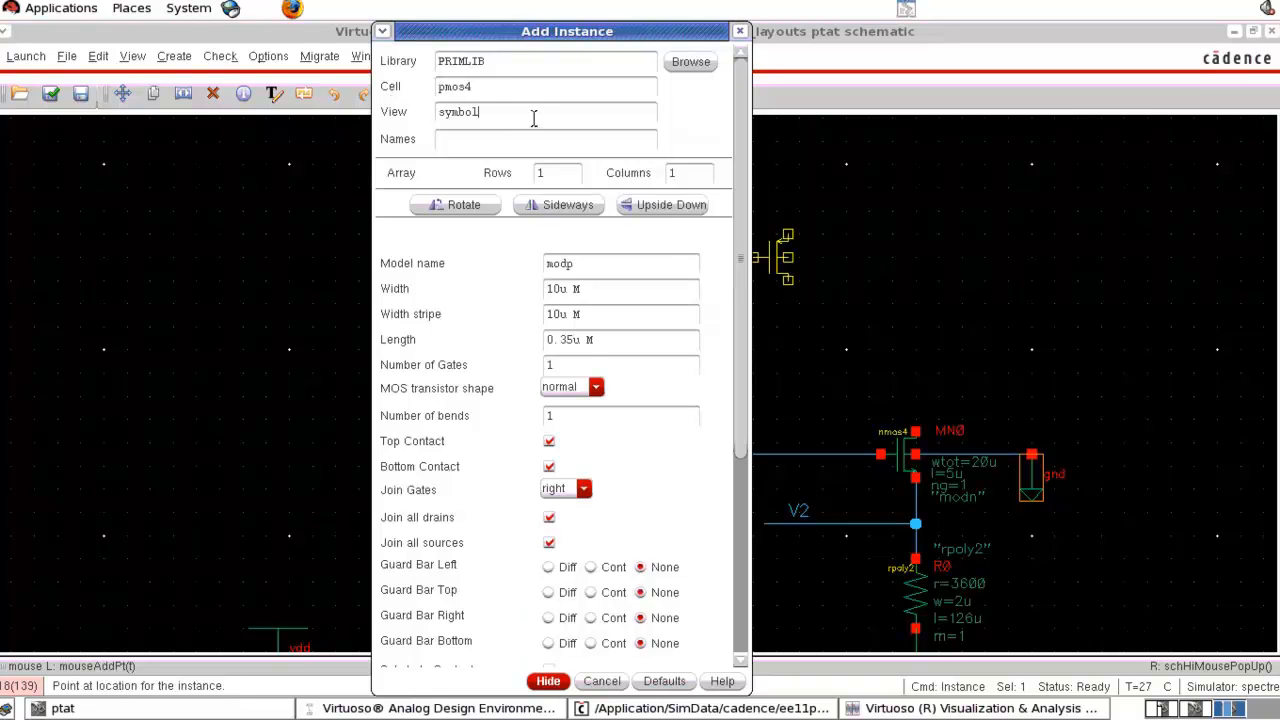
drag(565, 339, 452, 343)
key(BackSpace)
click(508, 293)
click(548, 681)
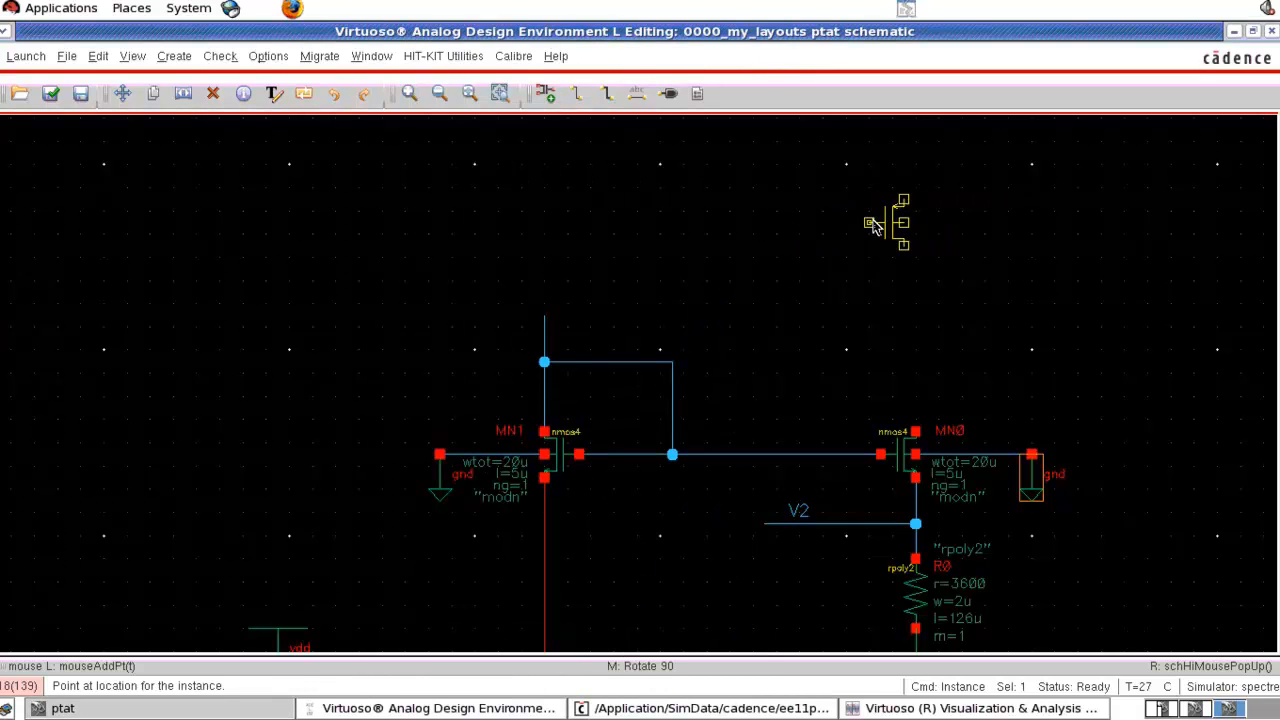
click(873, 226)
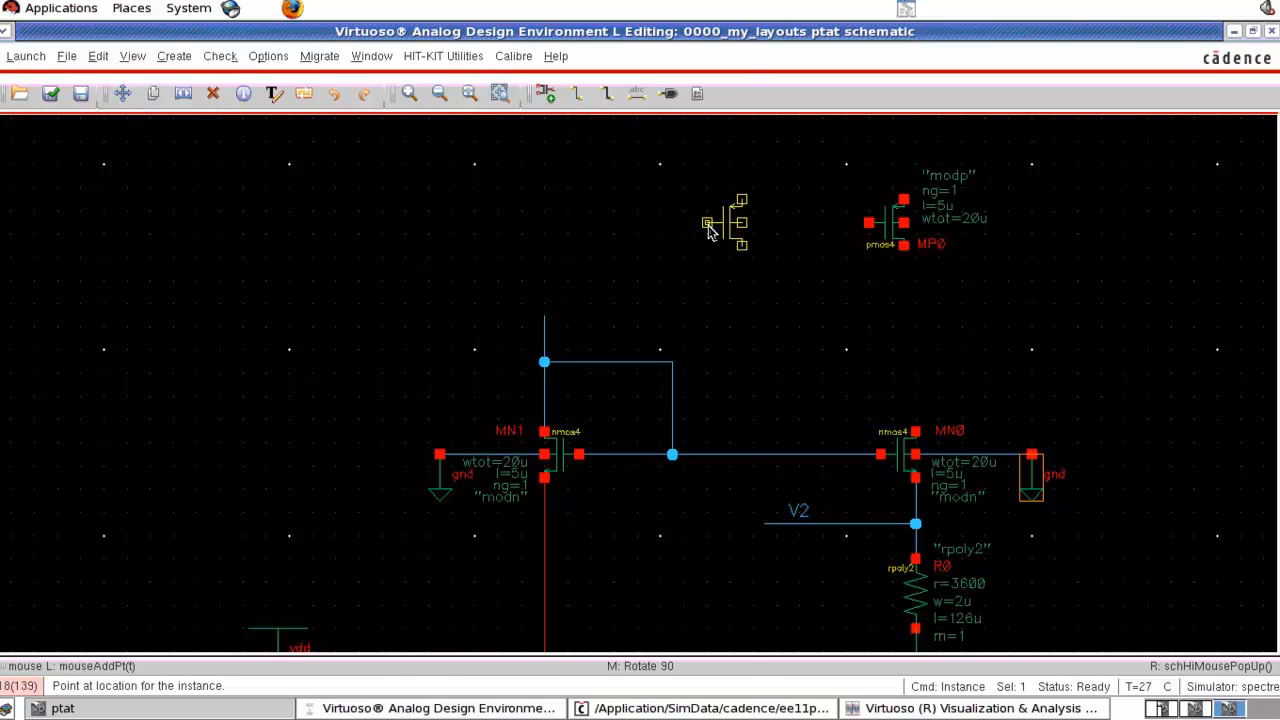
Step: Place a second pmos4 of the same size, mirrored sideways, above the VD-branch NMOS
key(F3)
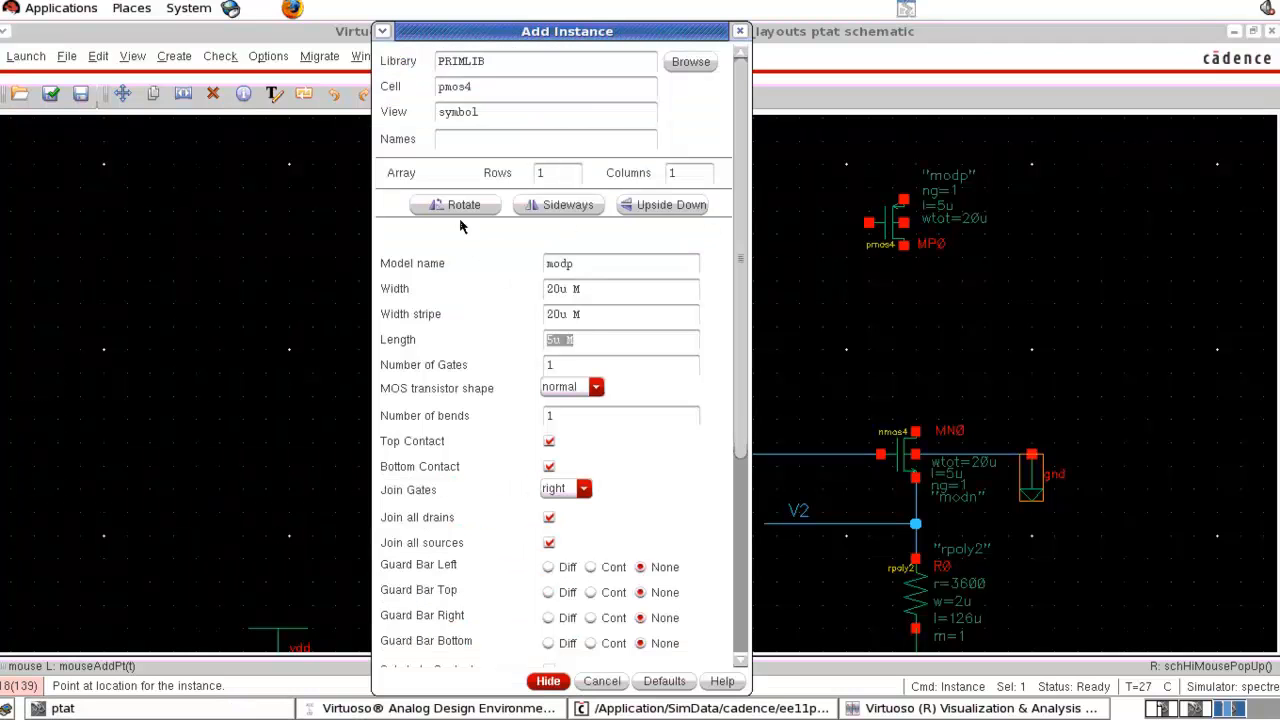
click(548, 681)
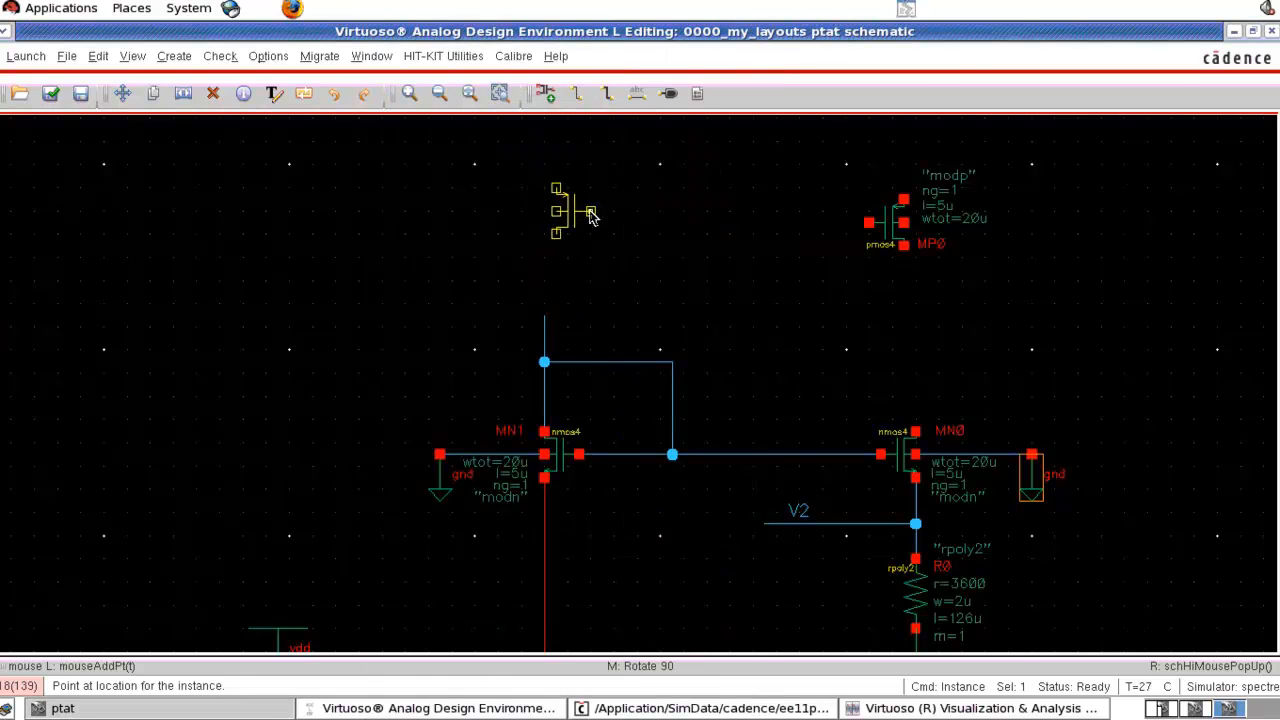
click(578, 211)
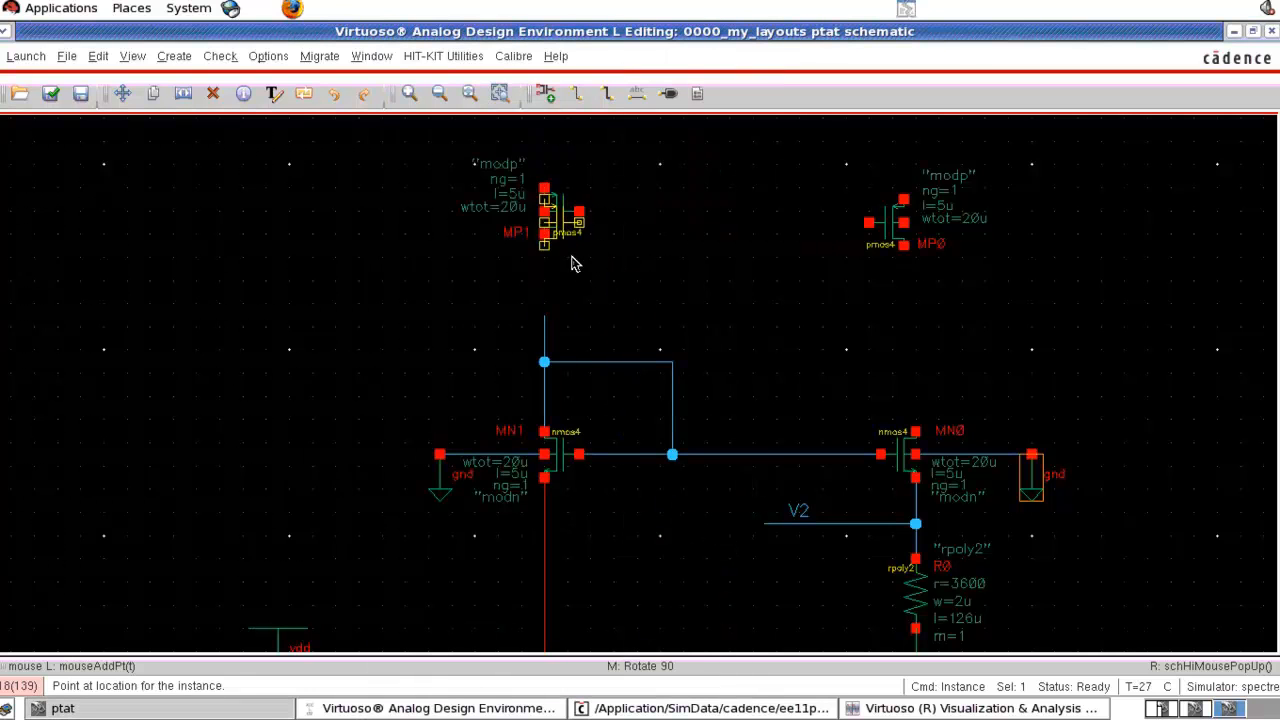
Step: Wire the VD-branch PMOS drain down to the NMOS drain node and run its gate wire towards the V2-branch PMOS
key(w)
click(544, 233)
click(544, 358)
click(579, 211)
click(864, 213)
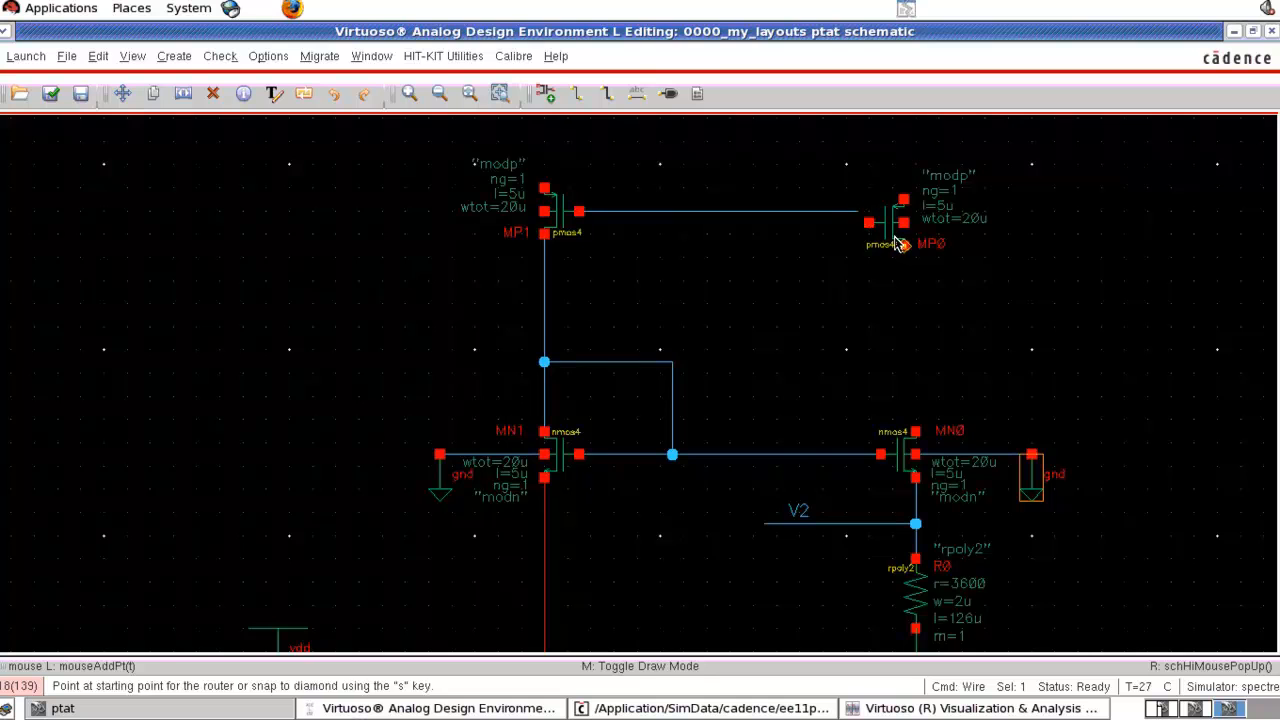
Step: Stretch the V2-branch PMOS so its gate meets the gate wire and its drain lines up with the NMOS below
key(Escape)
key(s)
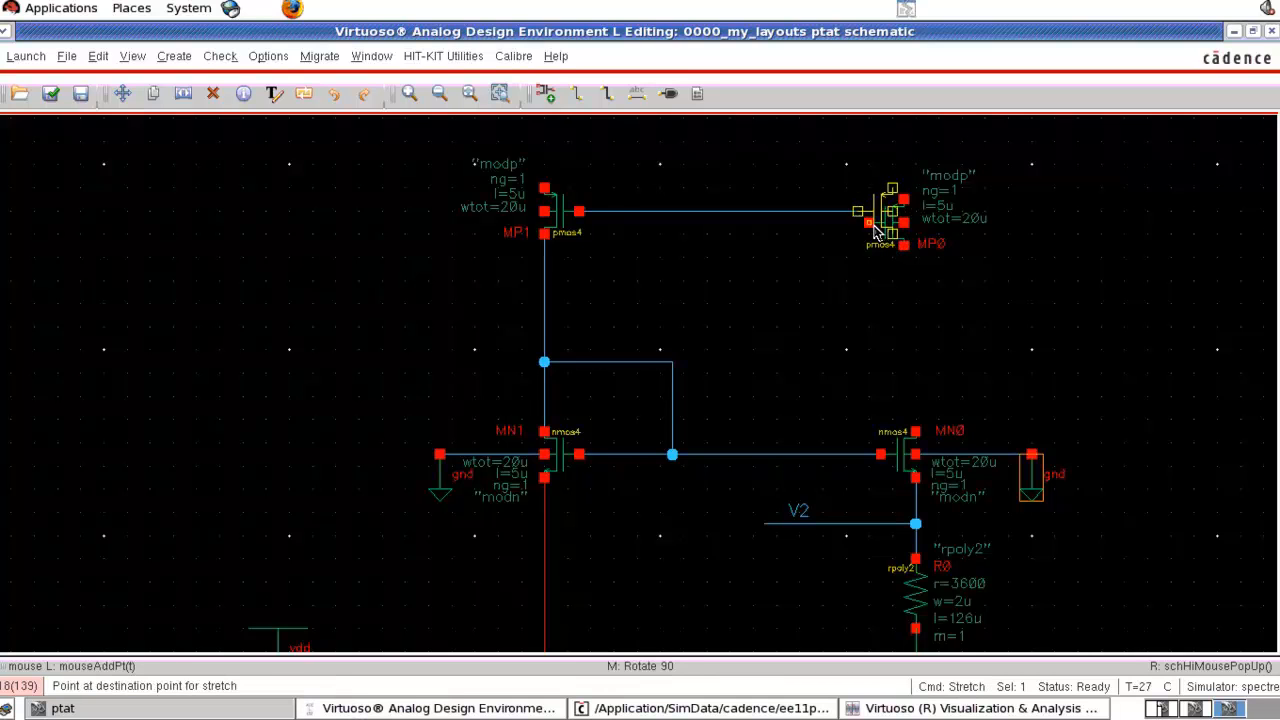
click(872, 232)
drag(870, 225, 894, 224)
click(833, 257)
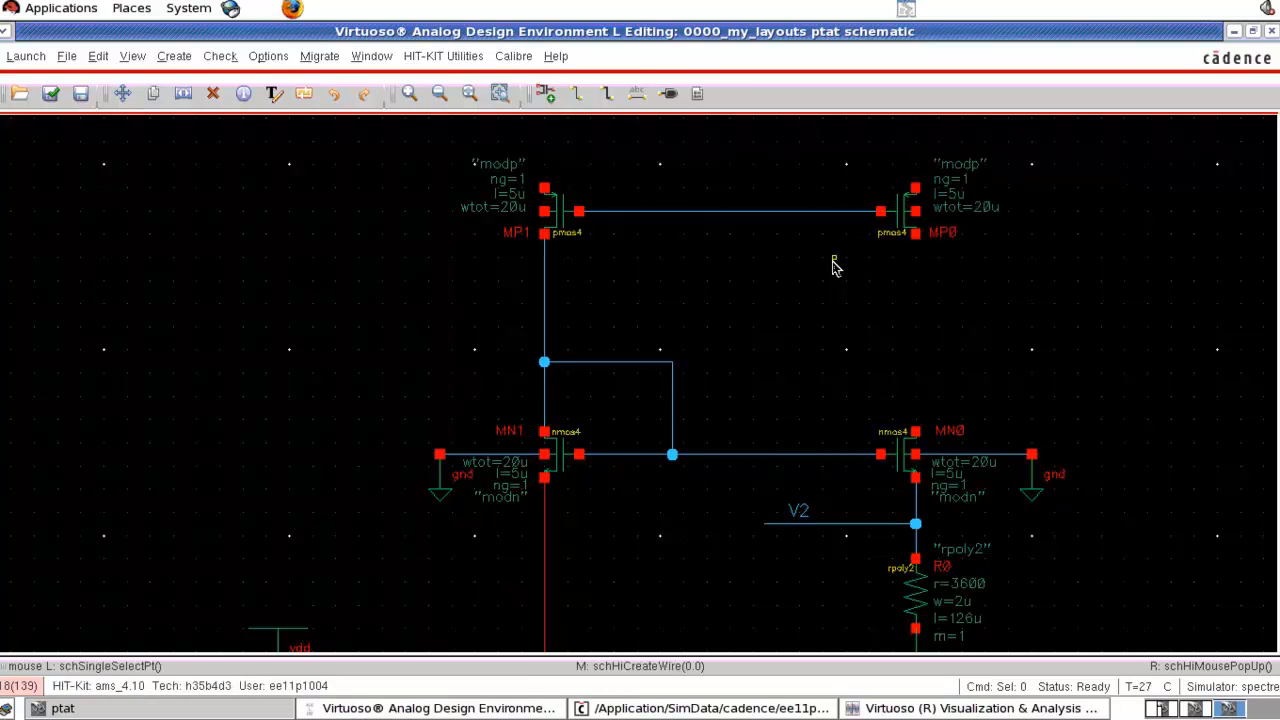
Step: Wire the V2-branch PMOS drain to the NMOS drain below and tie the shared PMOS gate wire to that drain wire
key(w)
click(915, 234)
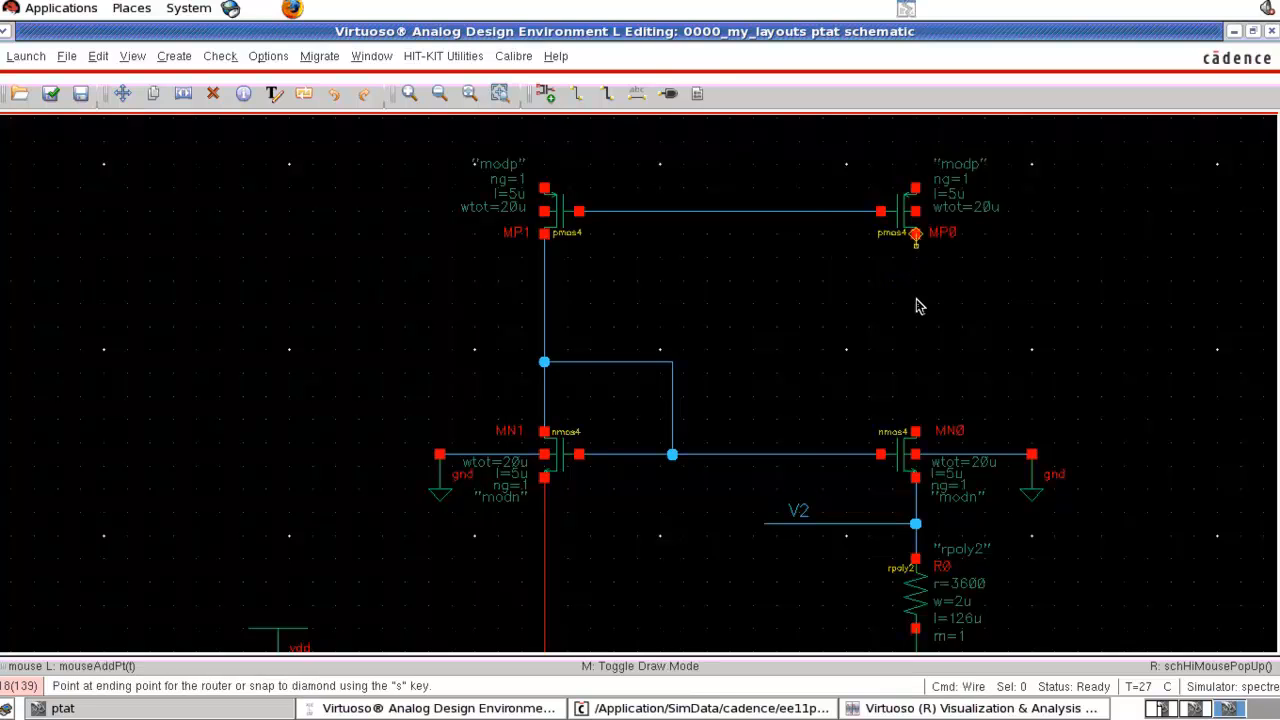
click(916, 432)
click(799, 211)
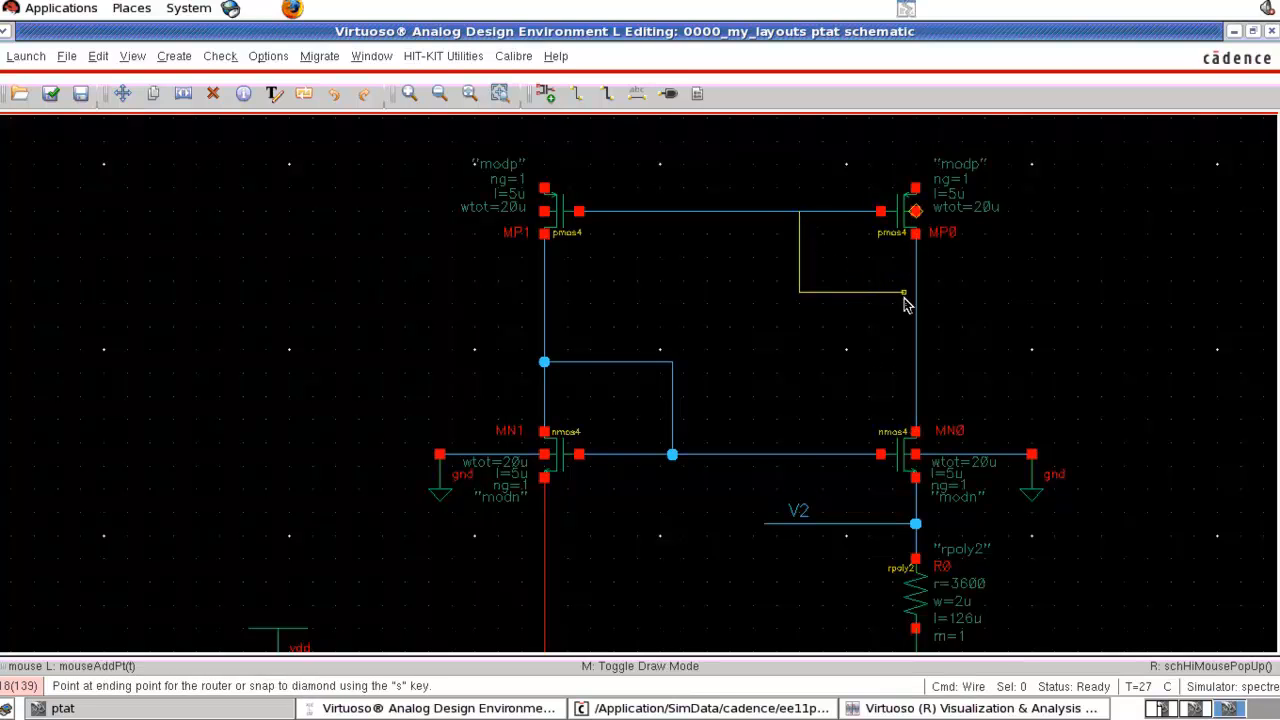
click(916, 303)
Step: Join the two PMOS sources with a supply wire above them and connect both PMOS body terminals to it
click(916, 187)
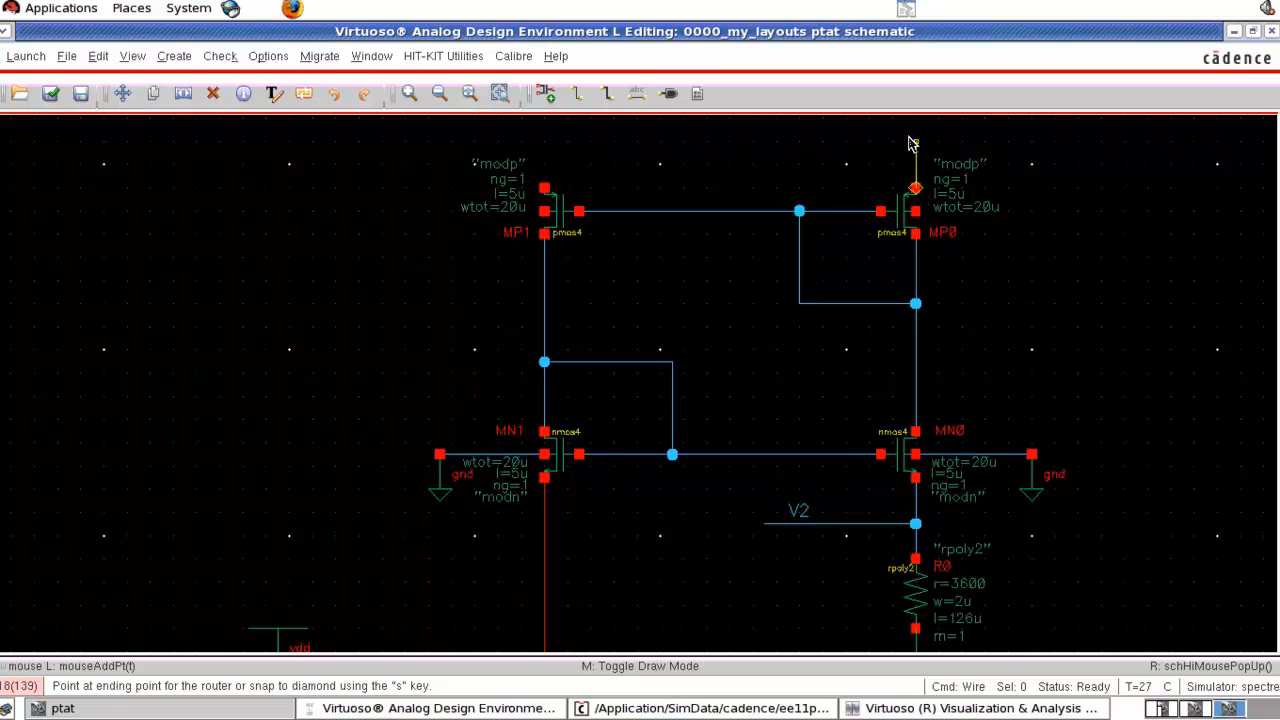
click(544, 187)
click(916, 211)
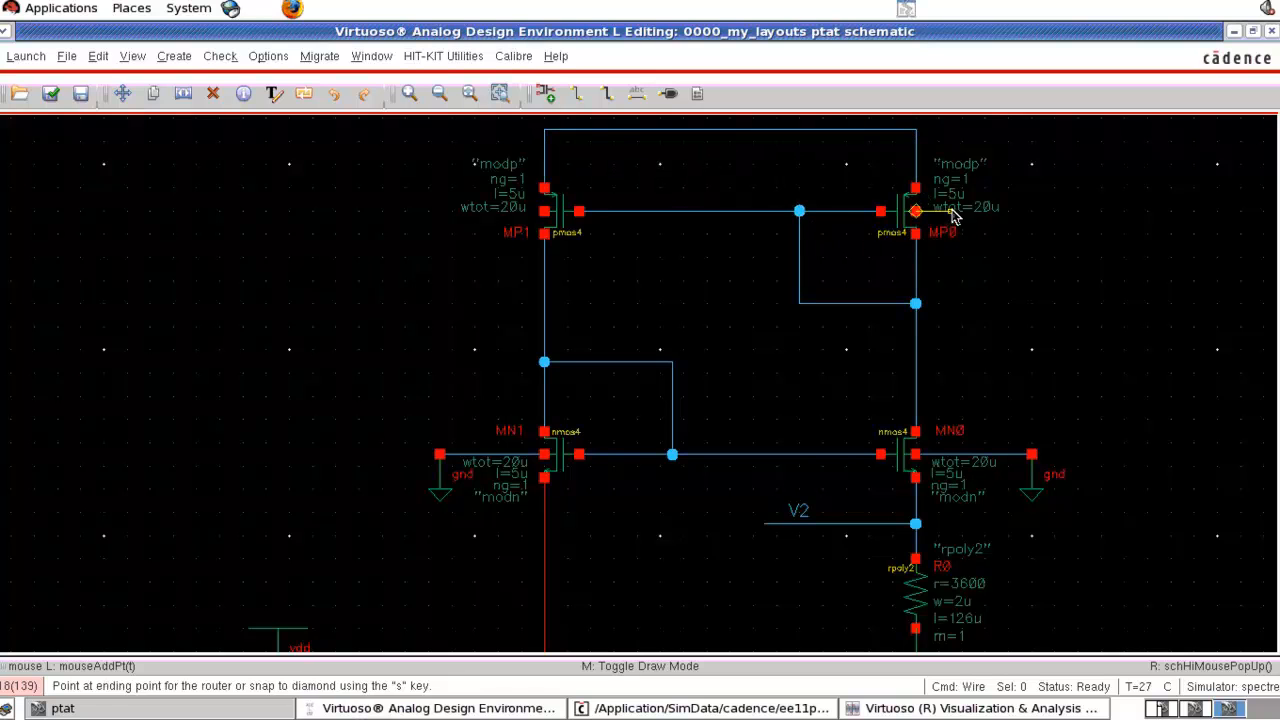
click(916, 131)
click(544, 211)
click(544, 131)
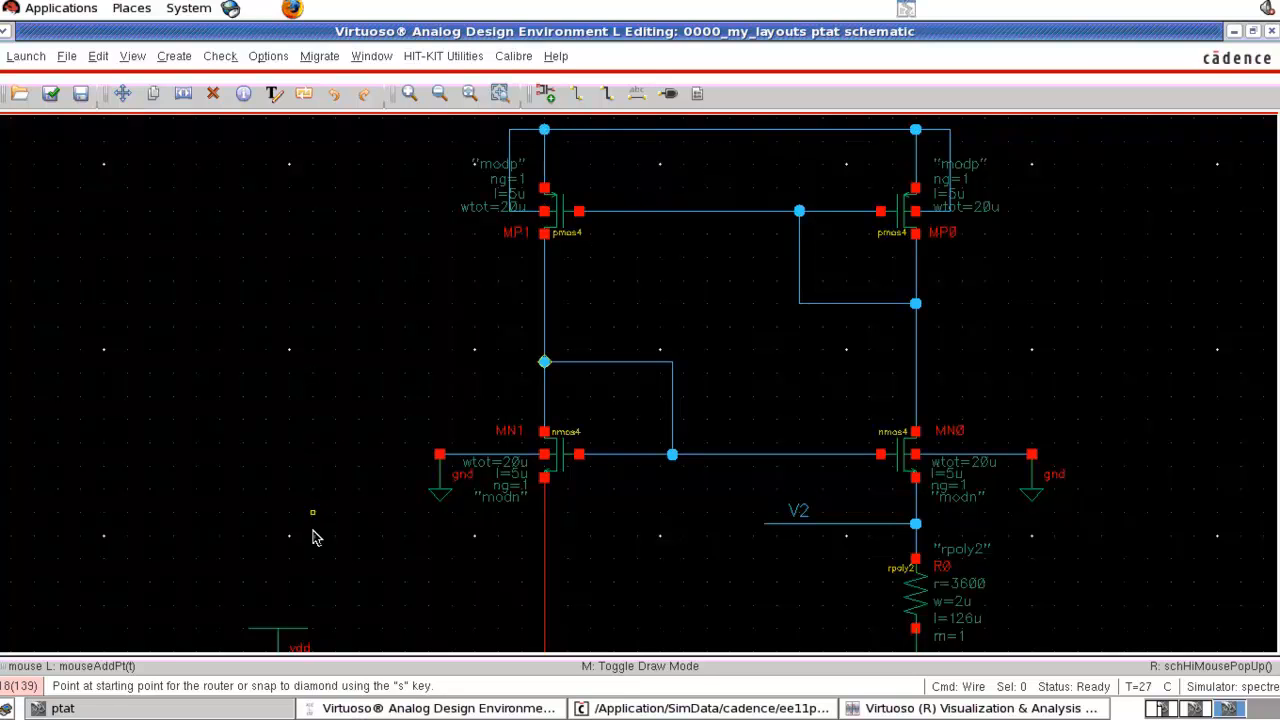
key(Escape)
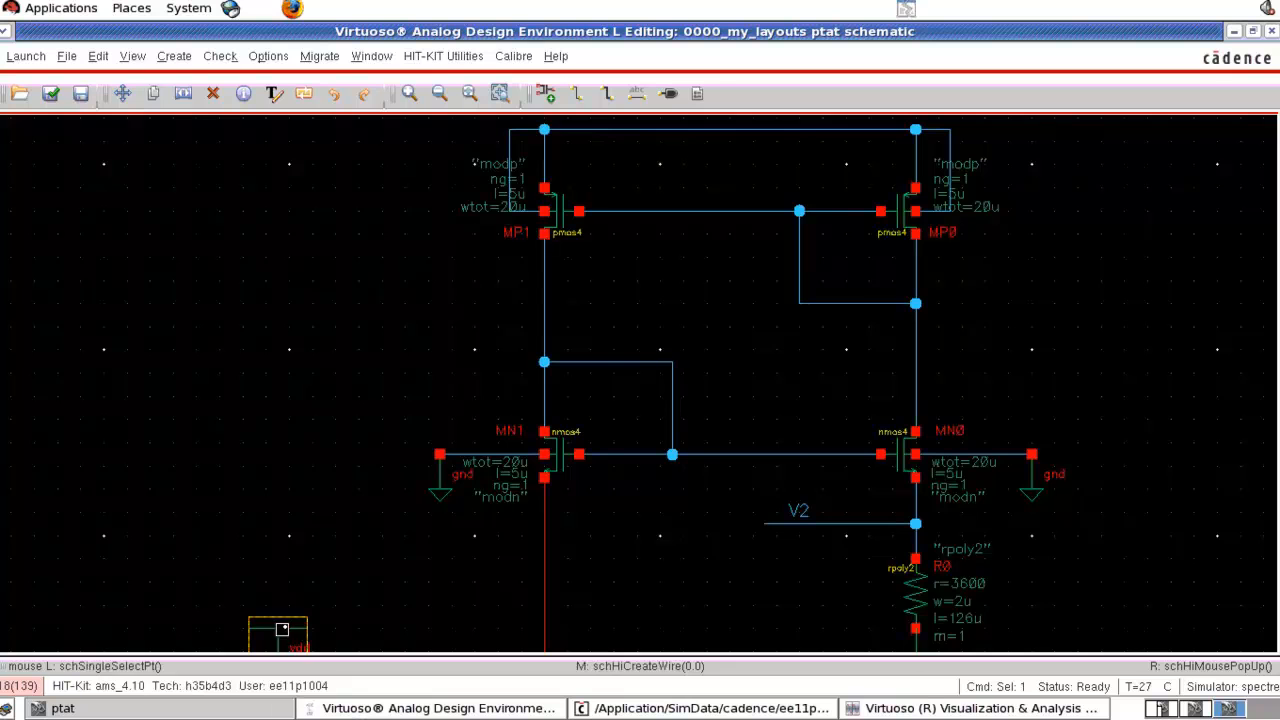
Step: Copy the vdd symbol onto the middle of the PMOS supply wire, and check and save the schematic
key(c)
key(Up)
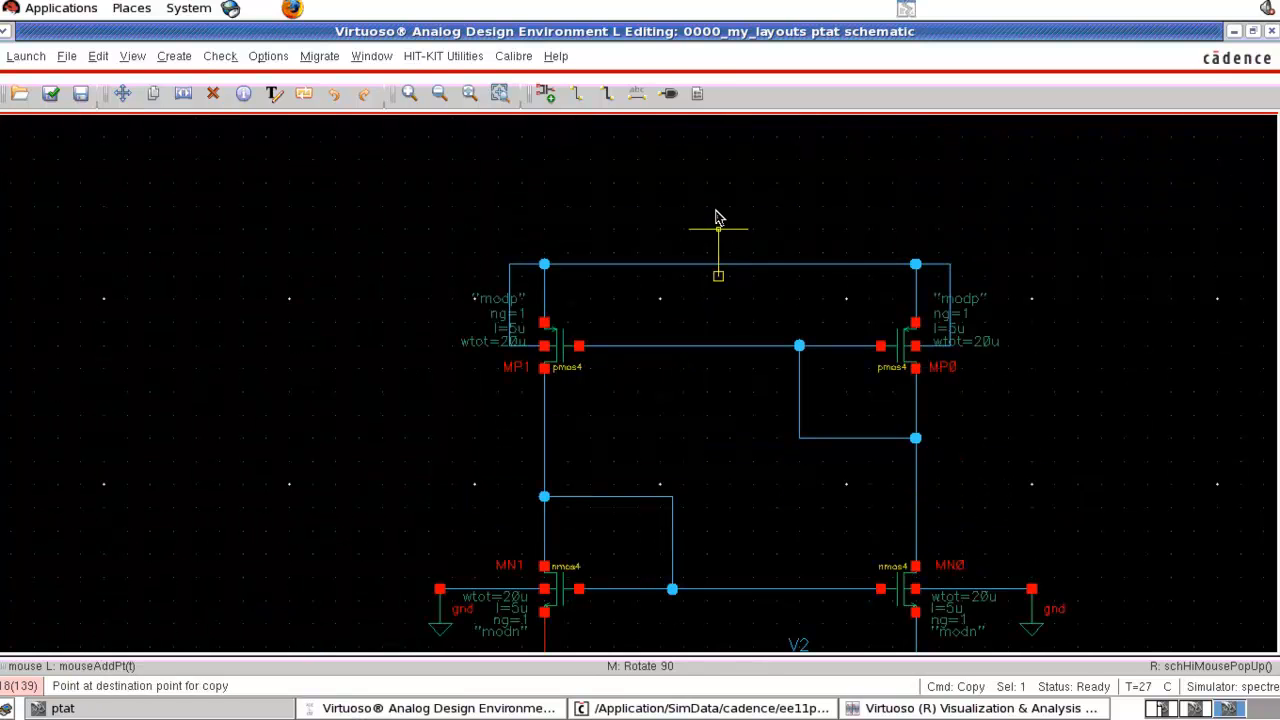
click(727, 220)
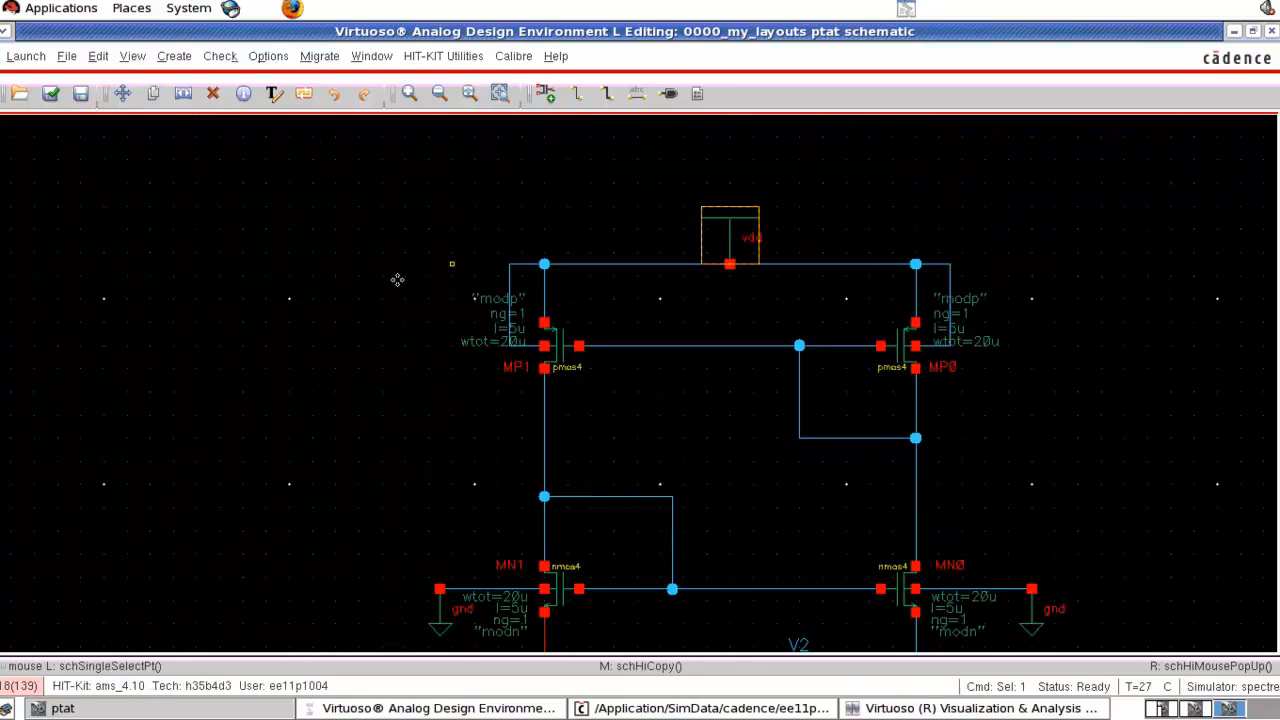
key(f)
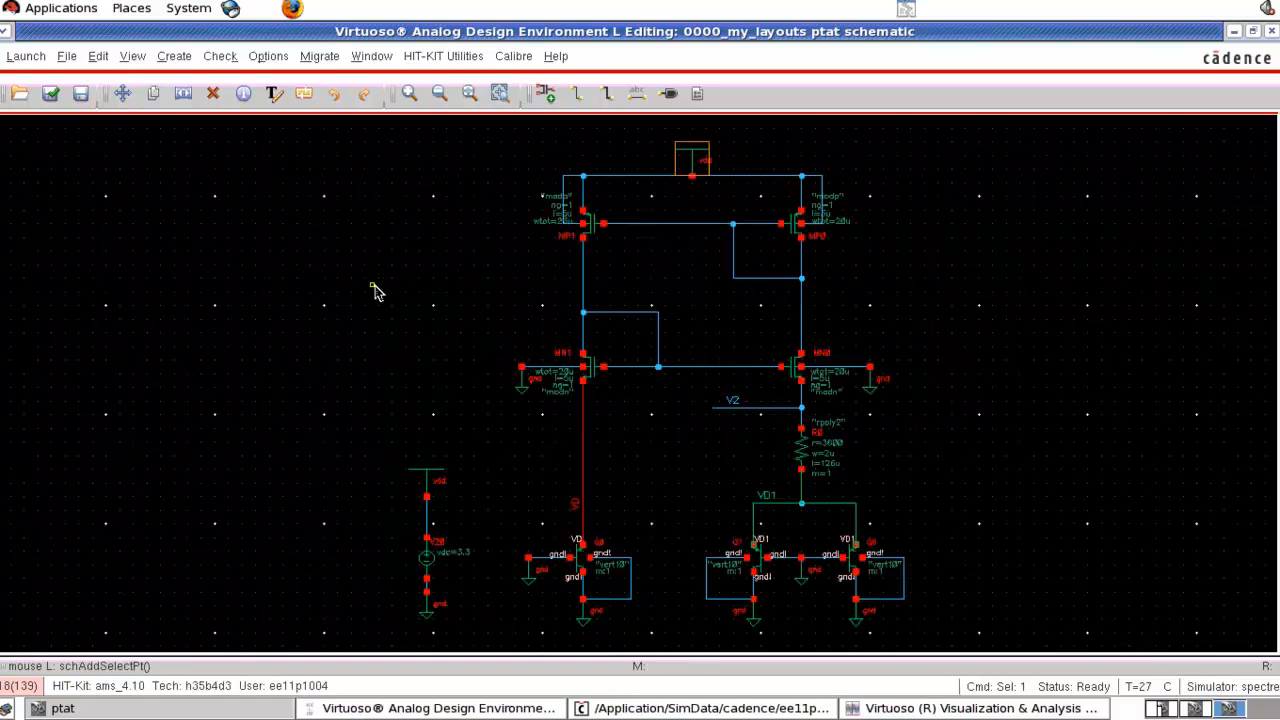
key(shift+x)
click(636, 377)
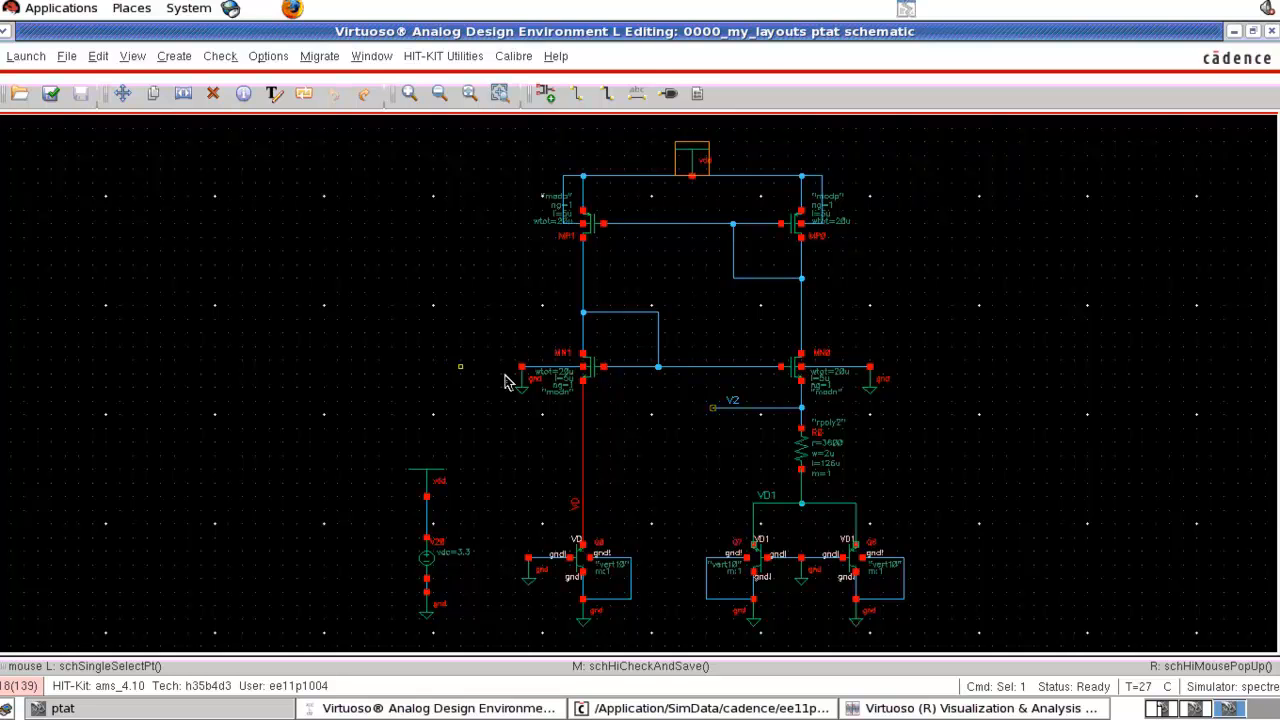
Step: Close the calculator and disable plotting of the ptat_1 and VD1 outputs in the simulation setup
click(922, 709)
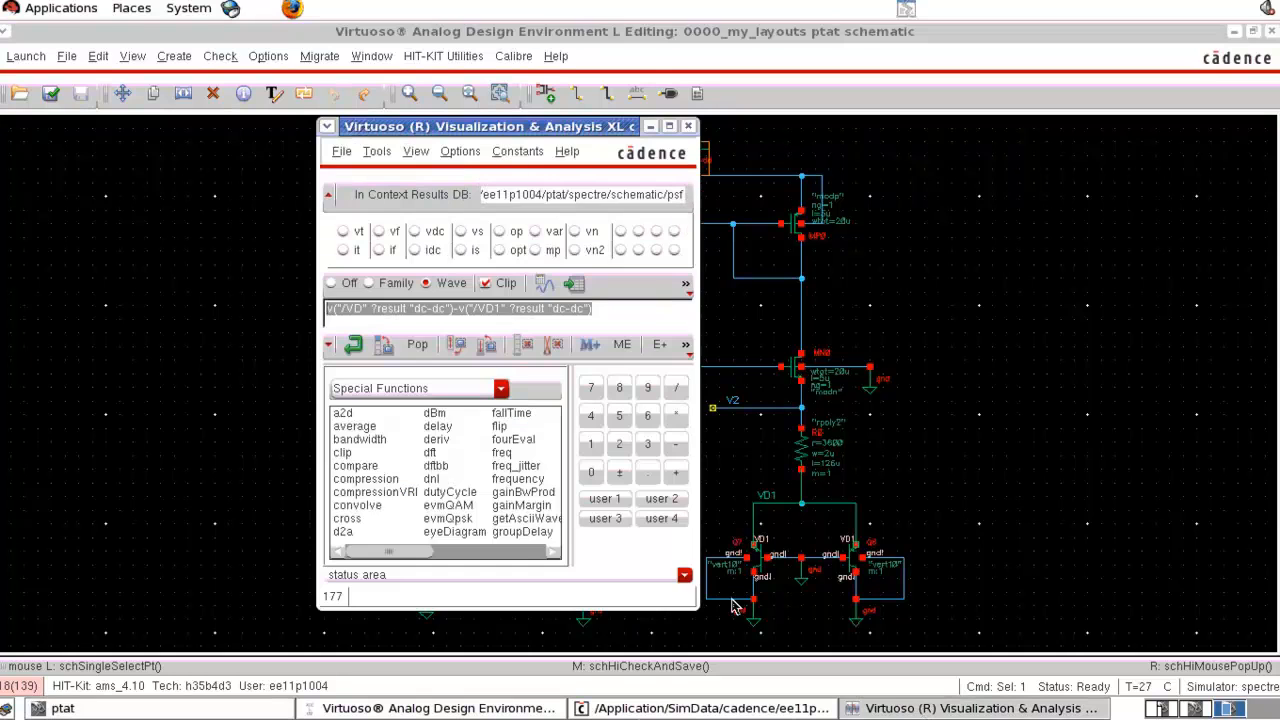
click(688, 127)
click(540, 708)
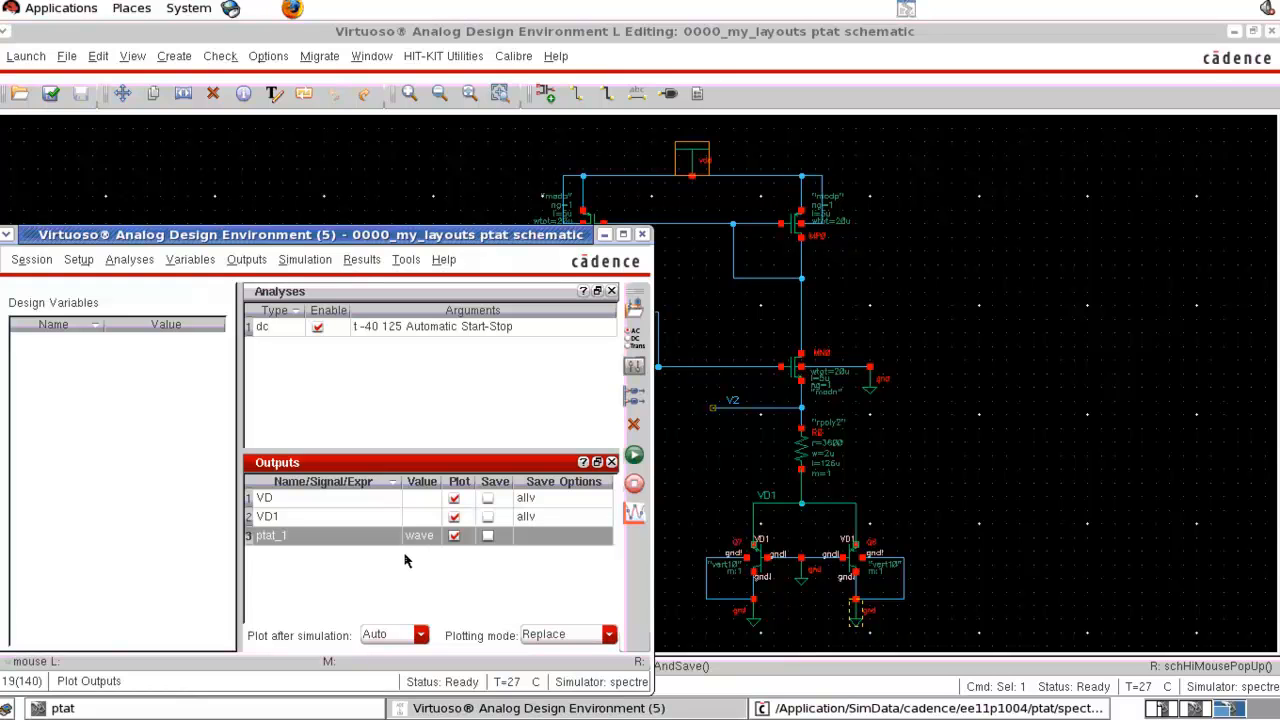
click(455, 537)
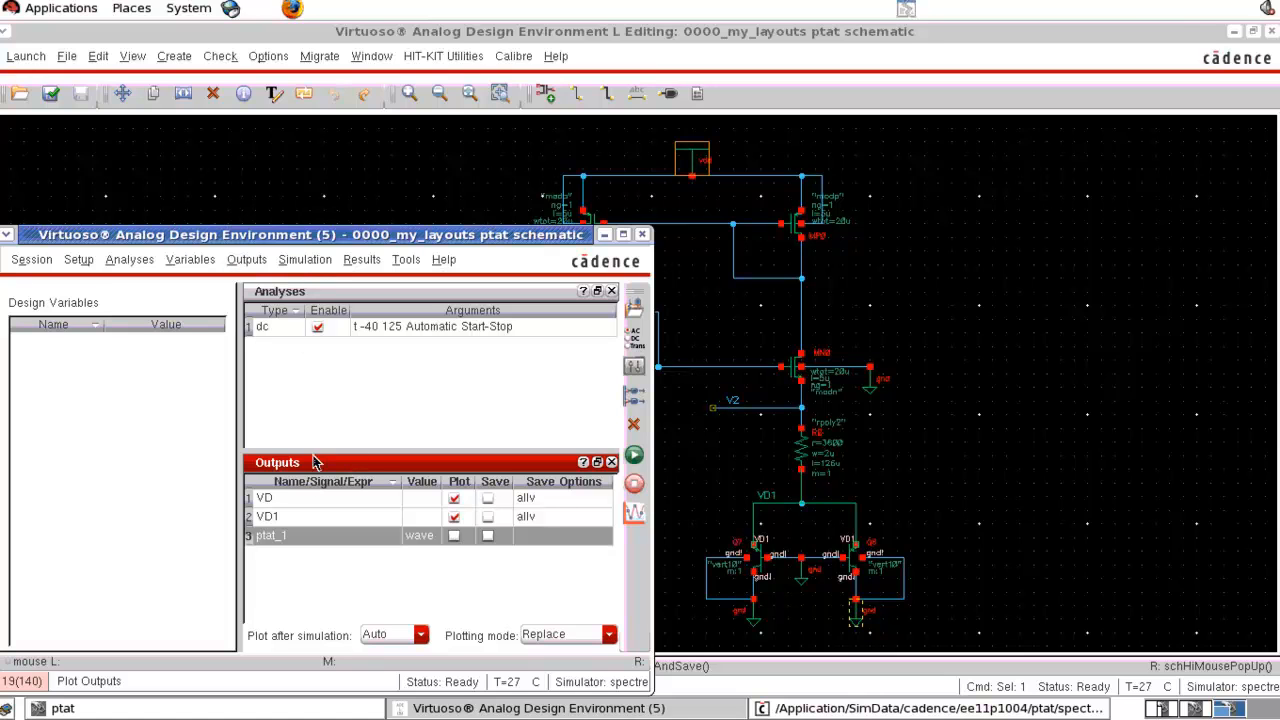
click(454, 517)
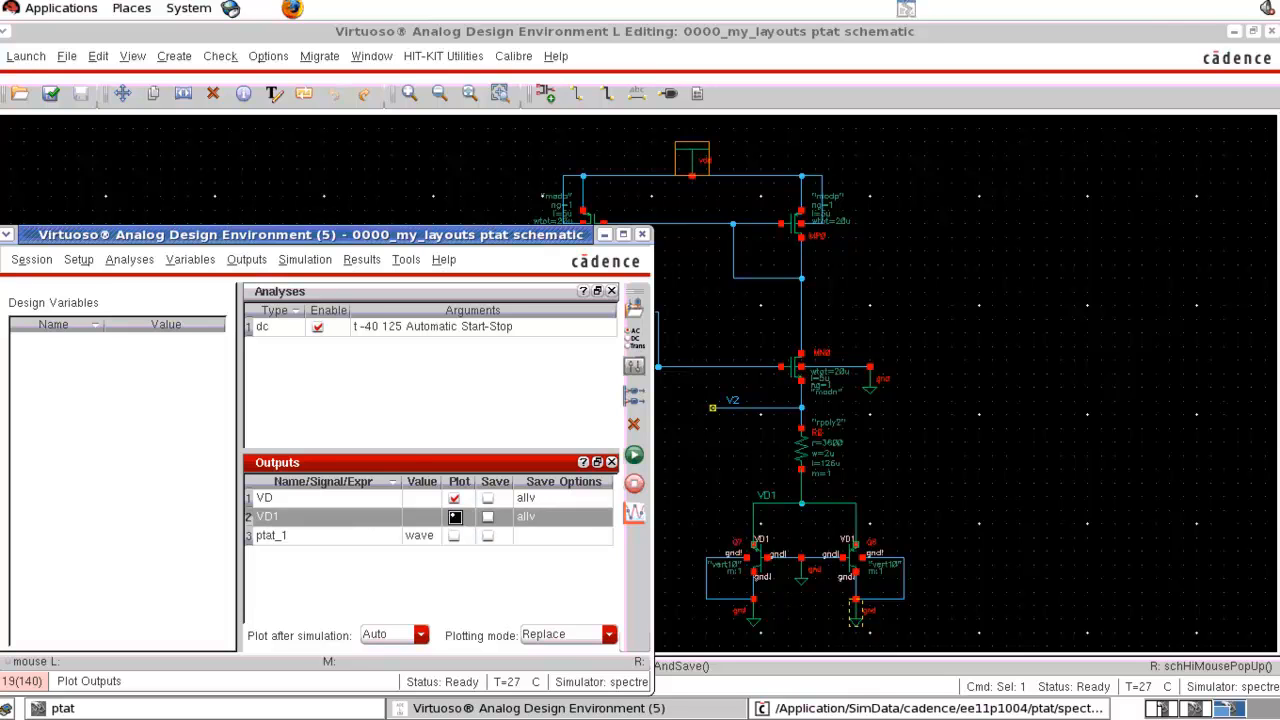
Step: Add the V2 net from the schematic to the plotted outputs and run the simulation
click(246, 262)
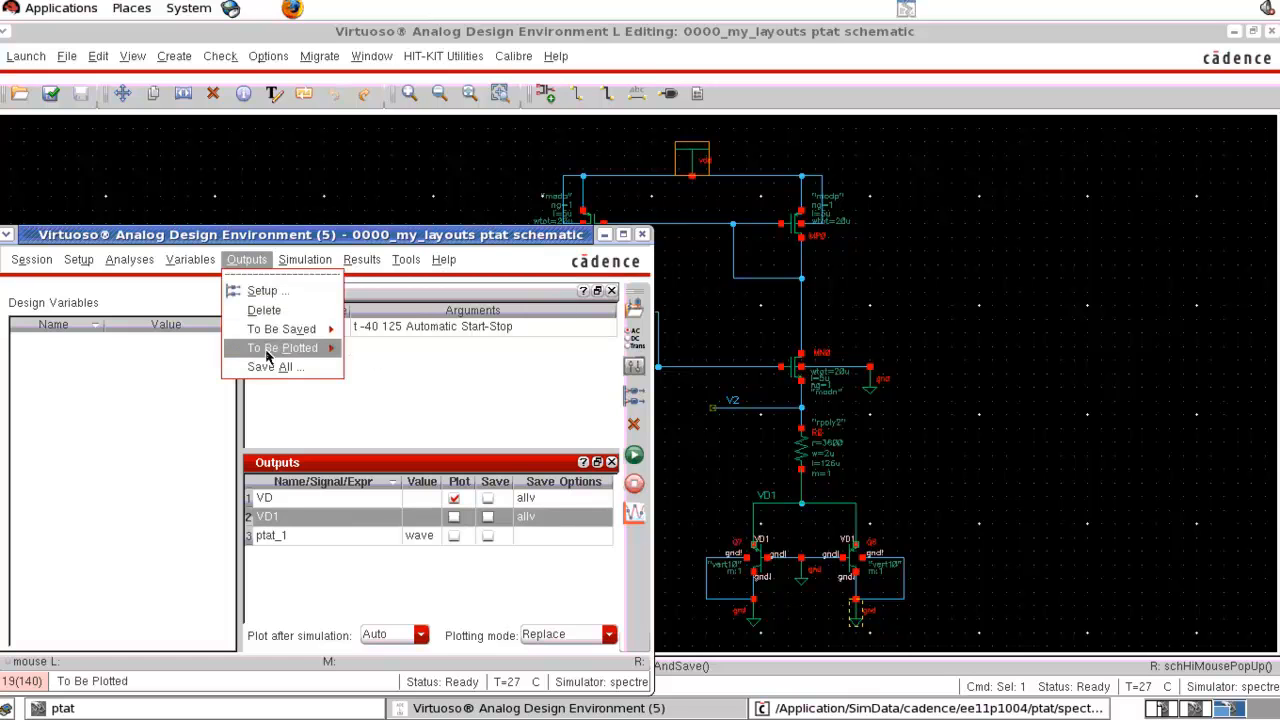
mouse_move(338, 352)
click(396, 357)
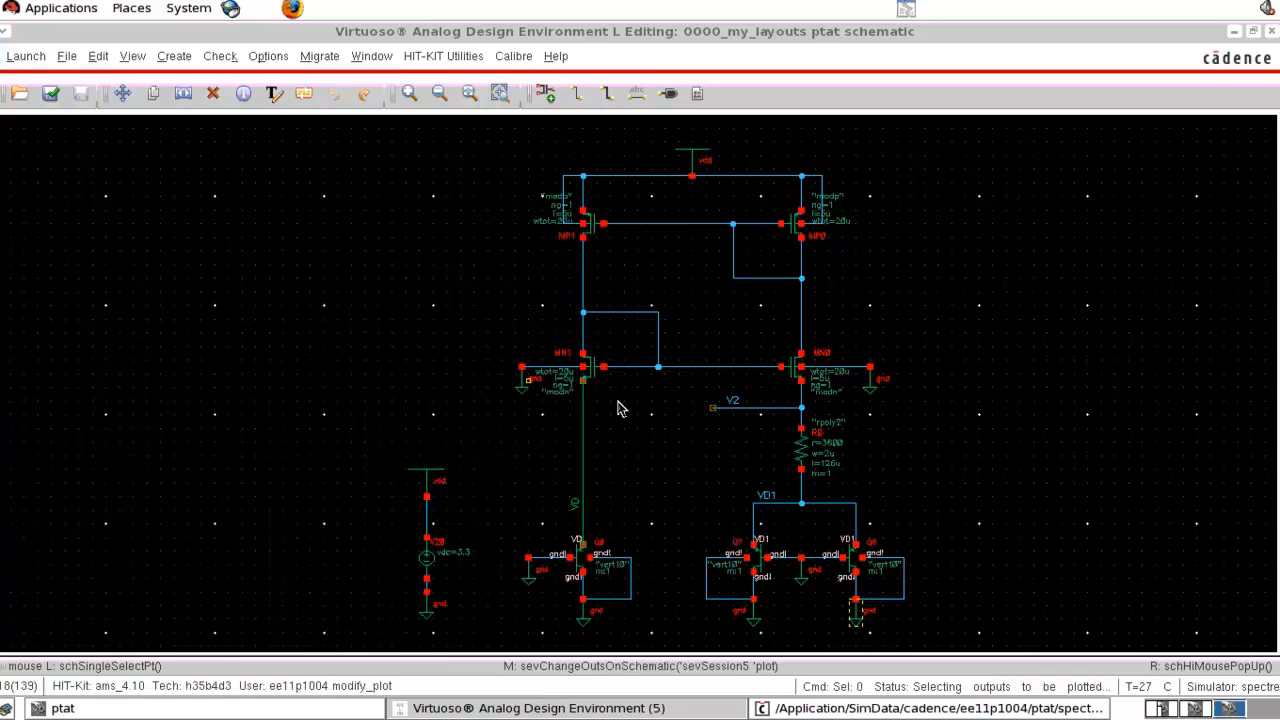
click(740, 408)
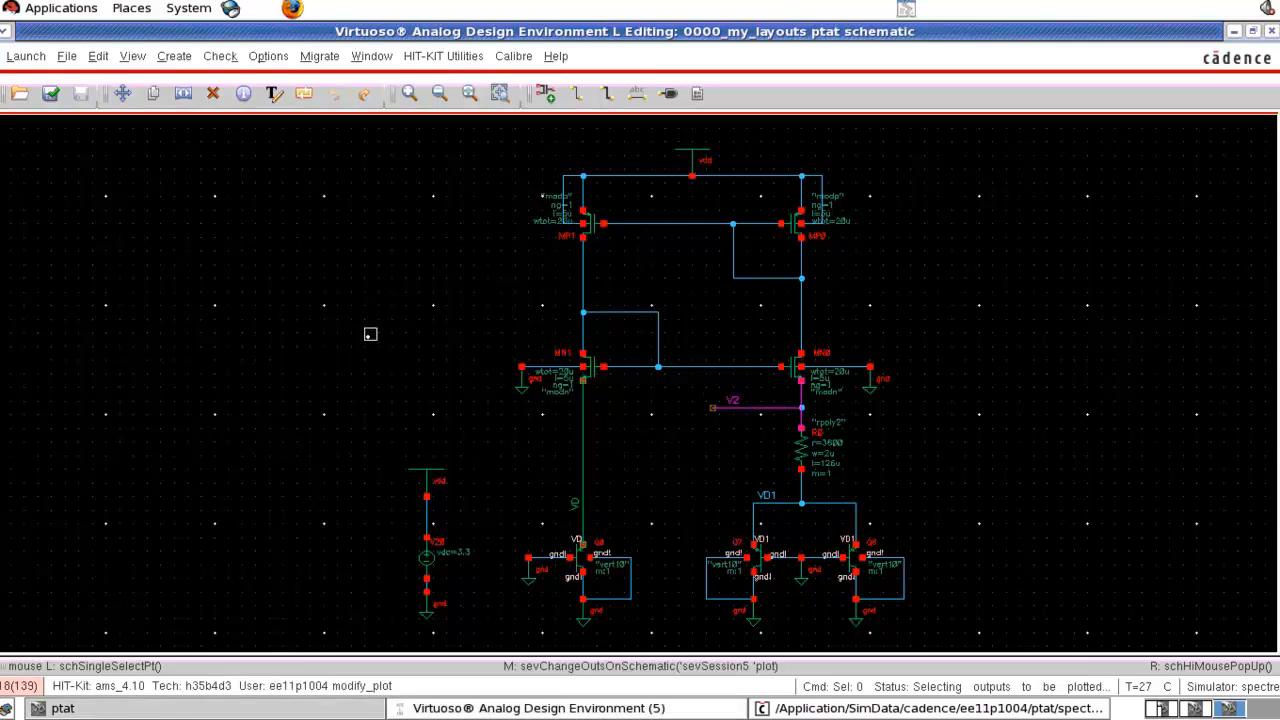
key(Escape)
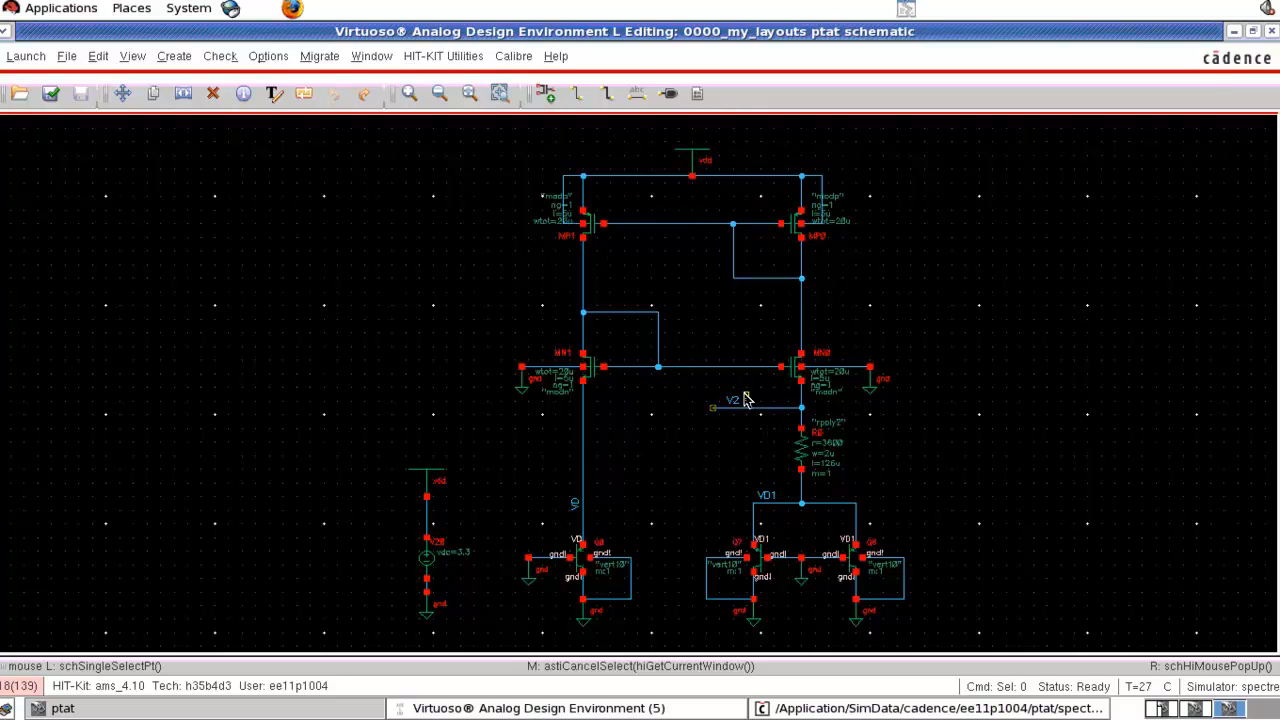
click(707, 708)
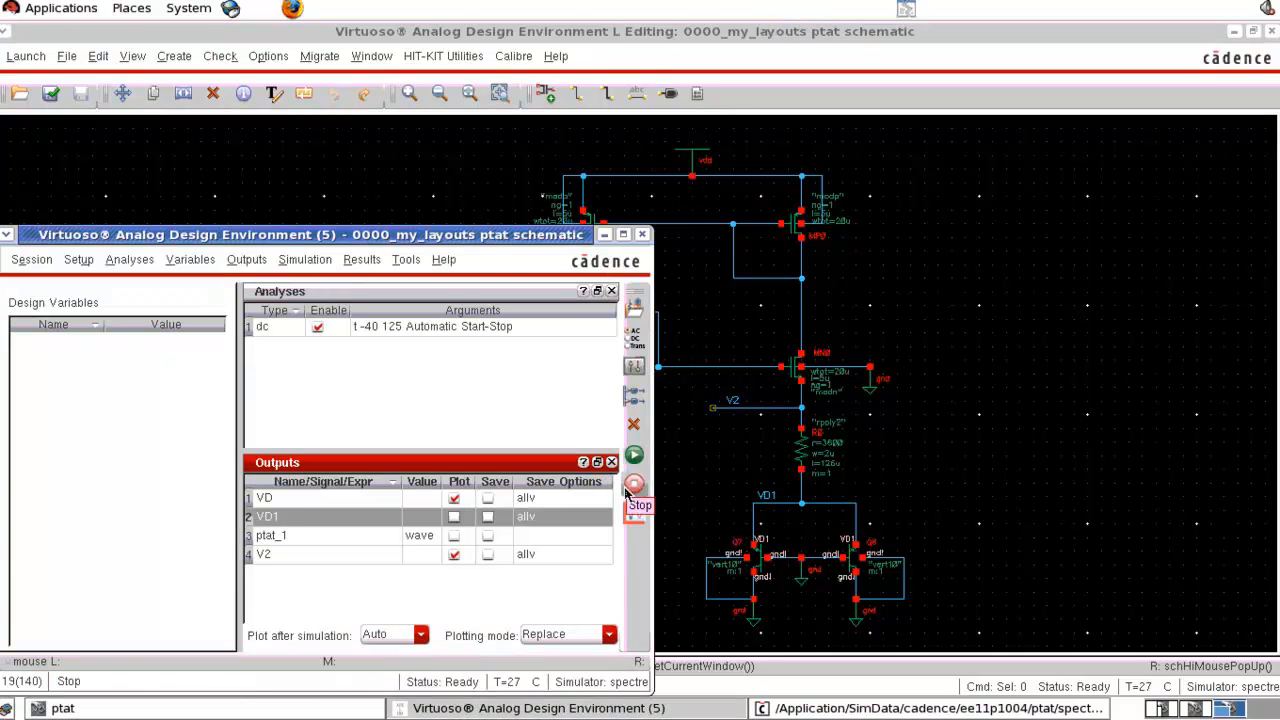
click(635, 462)
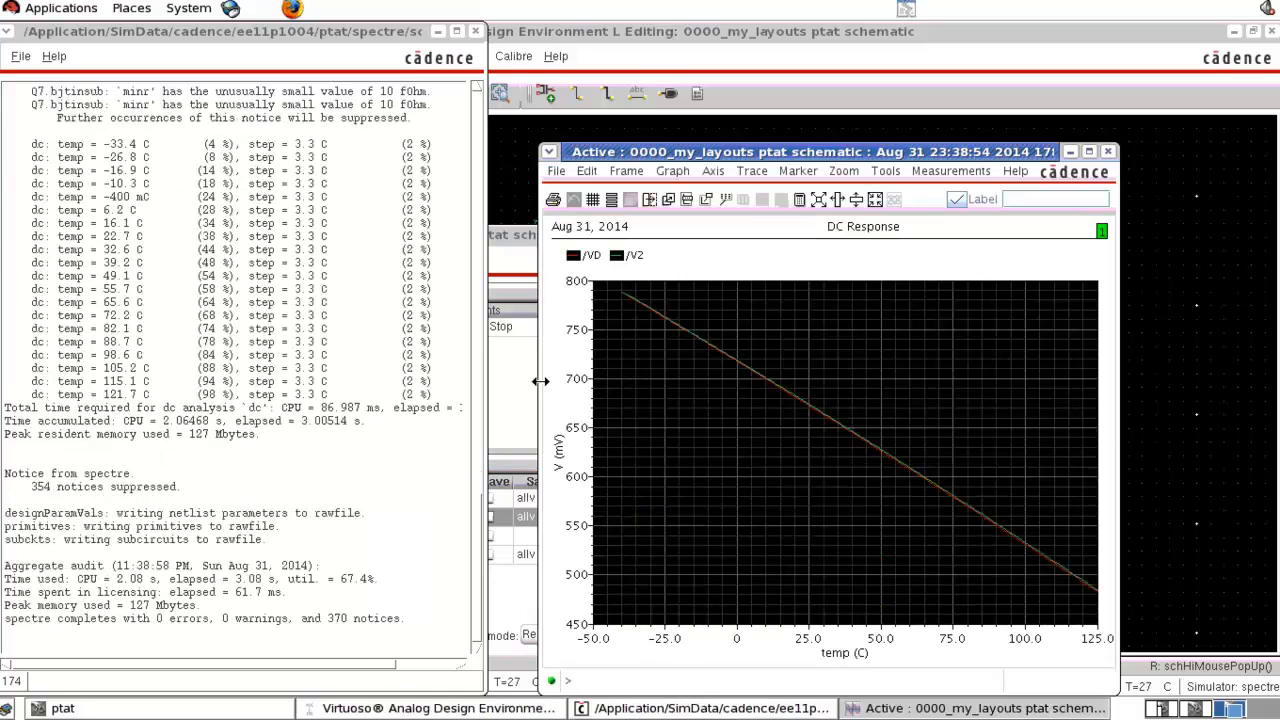
Step: Compare the VD and V2 curves over temperature in the maximized plot window and close the plot
click(692, 331)
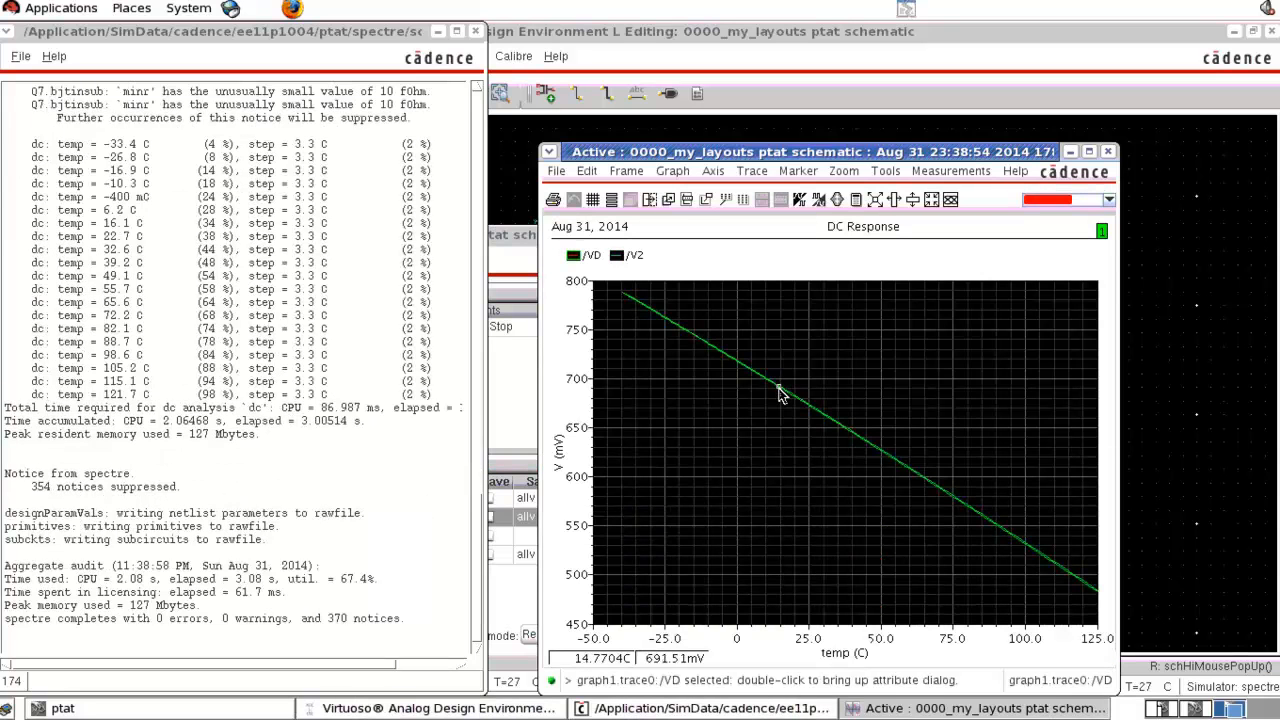
click(819, 374)
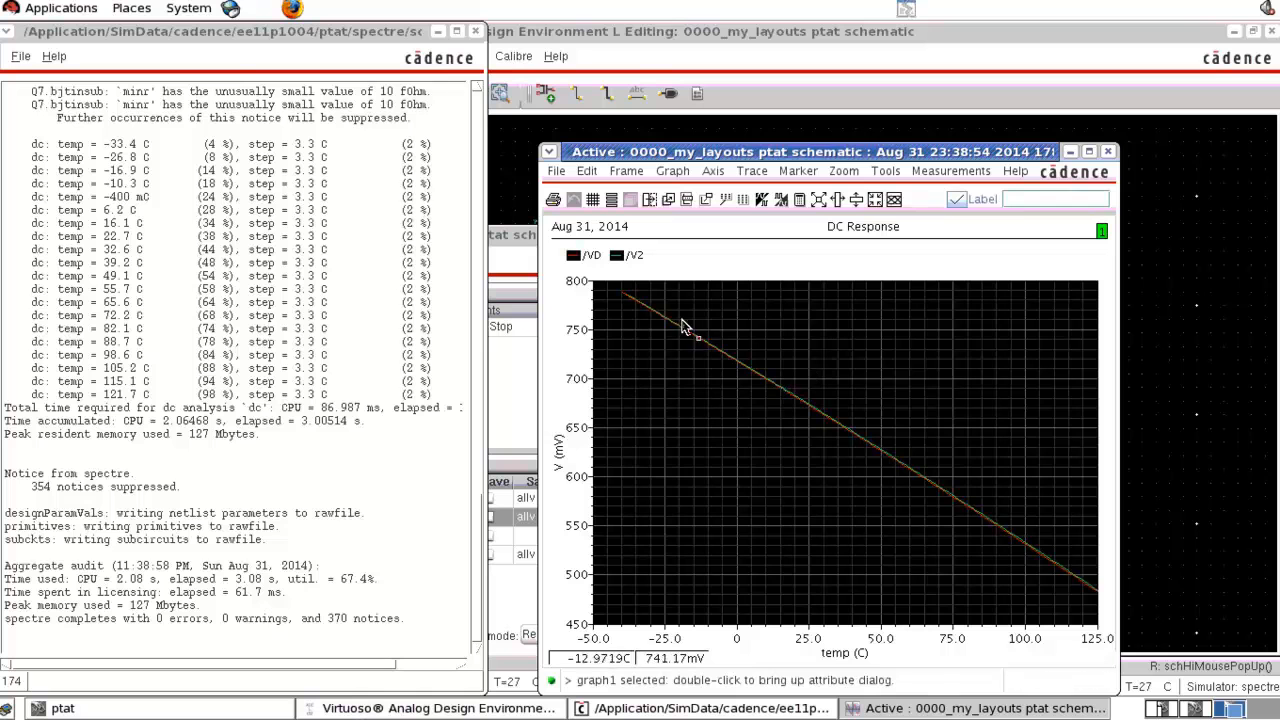
click(1089, 151)
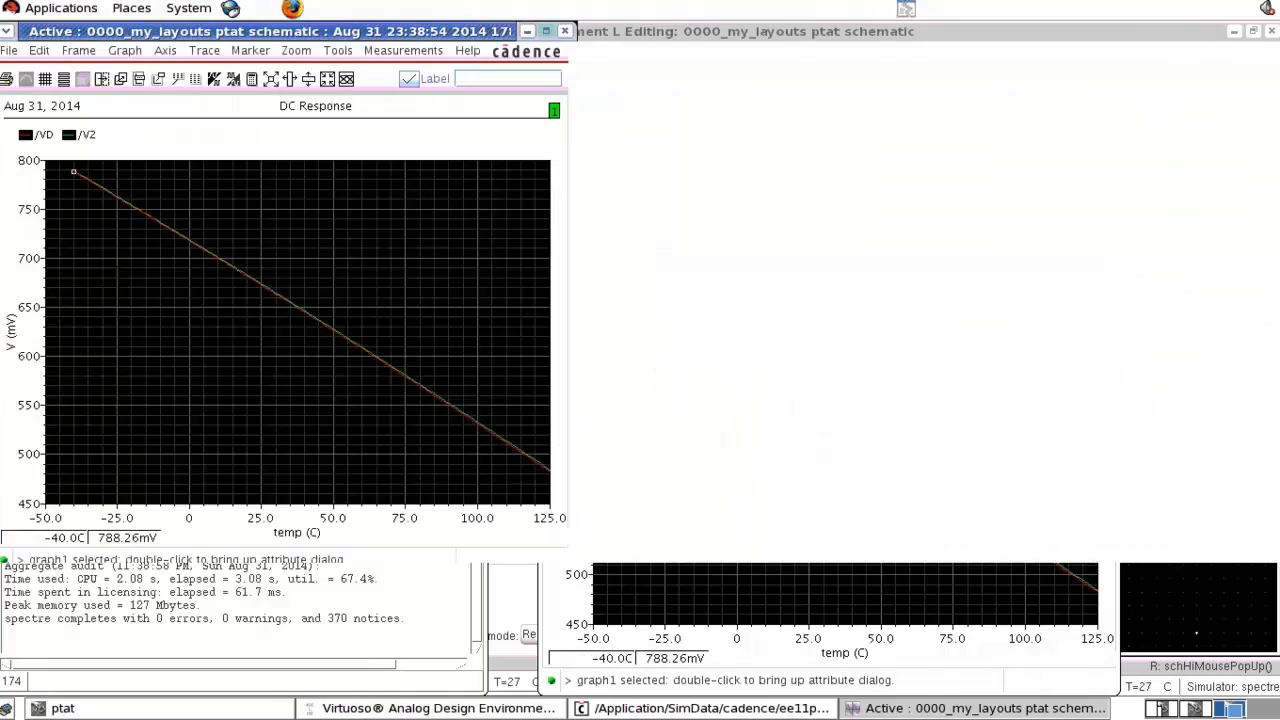
click(35, 144)
click(76, 140)
click(275, 412)
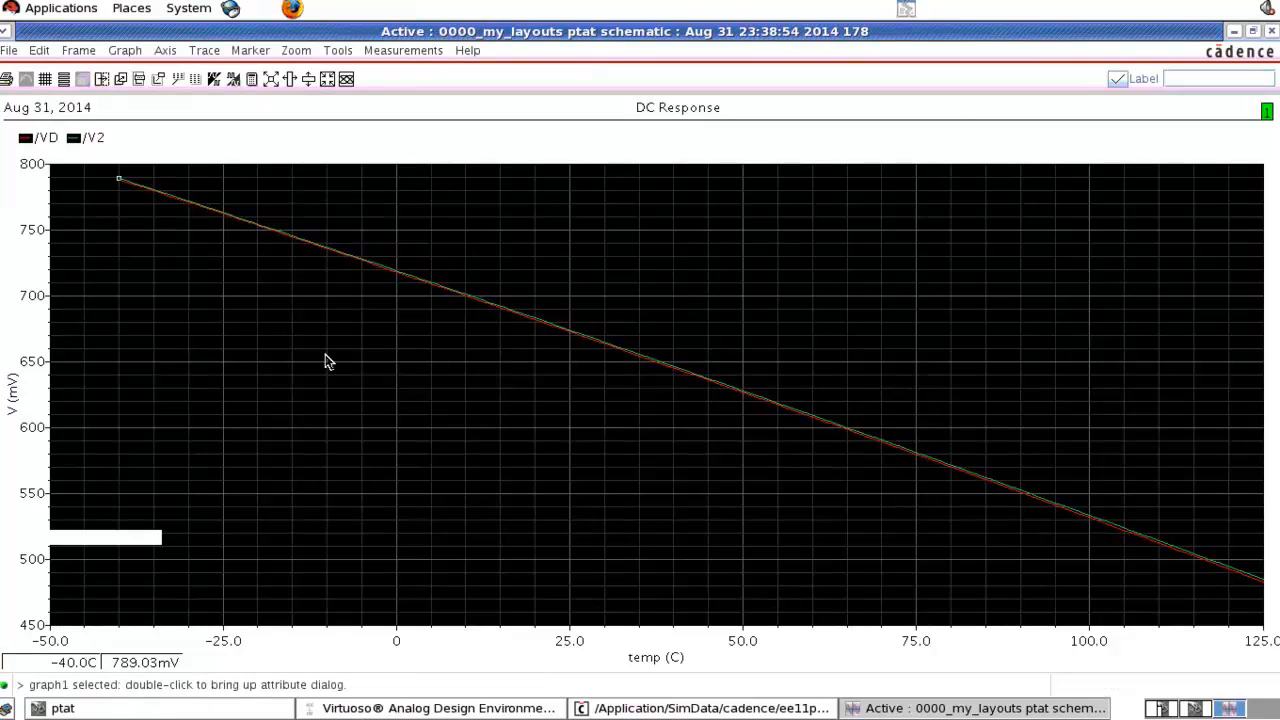
click(1274, 36)
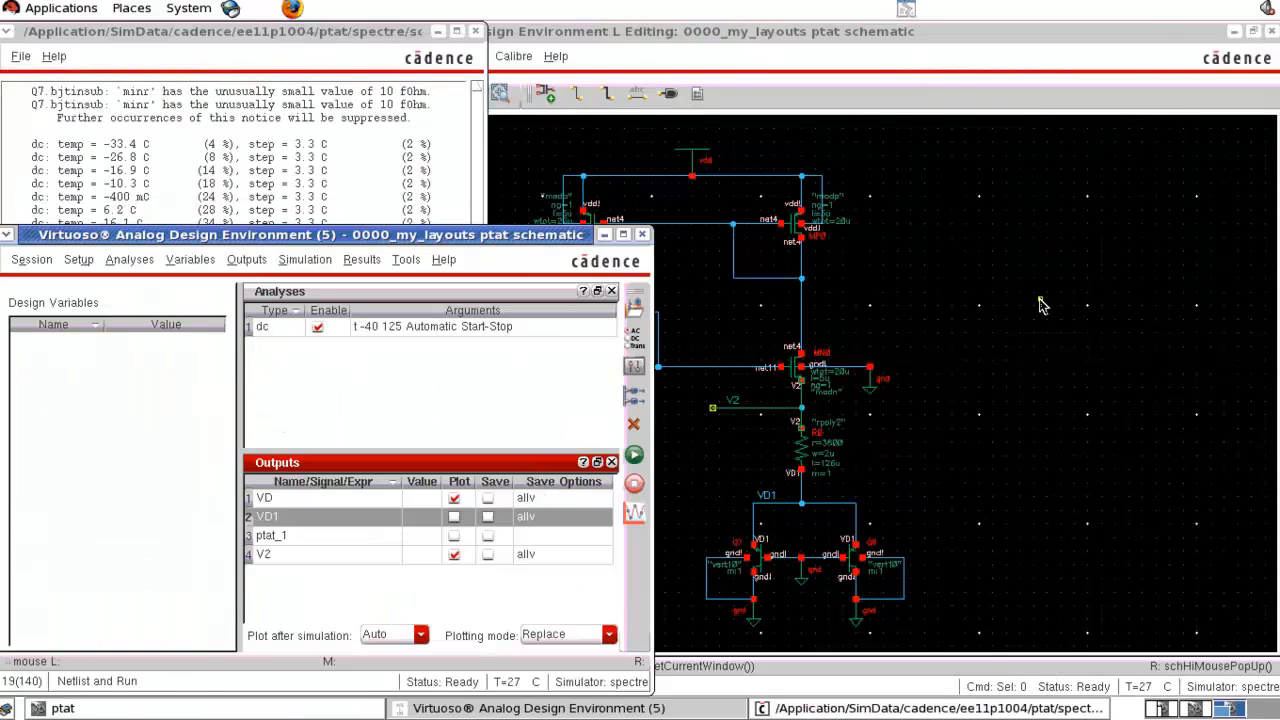
Step: Draw a horizontal wire stub from the VD net, just below the VD-branch NMOS, towards the V2 stub
click(1037, 300)
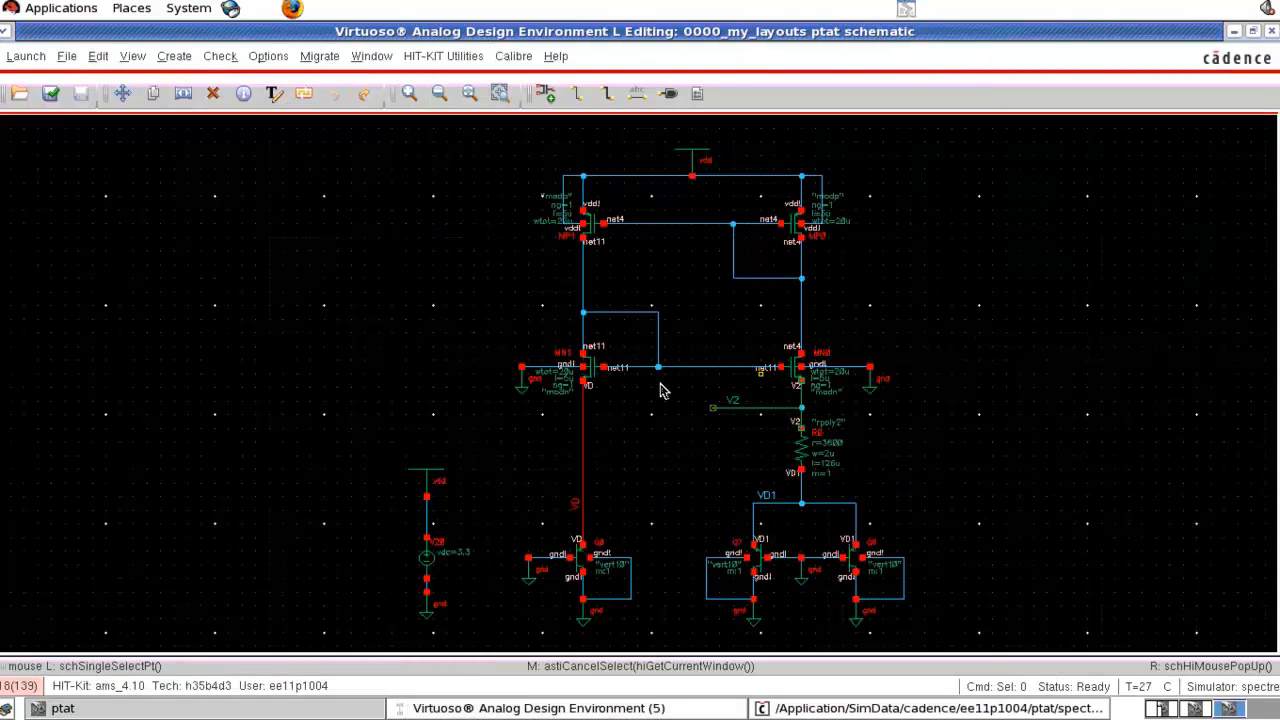
key(w)
click(583, 408)
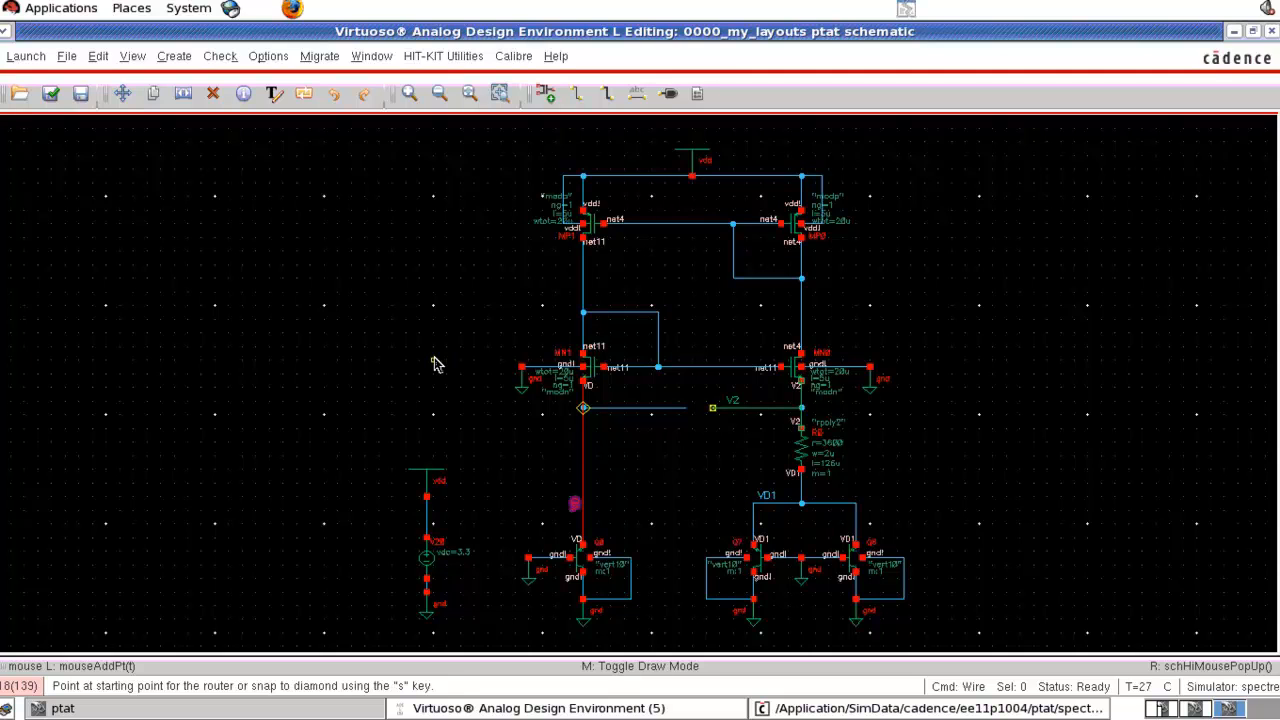
Step: Disable plotting of the VD and V2 outputs in the simulation setup
click(636, 707)
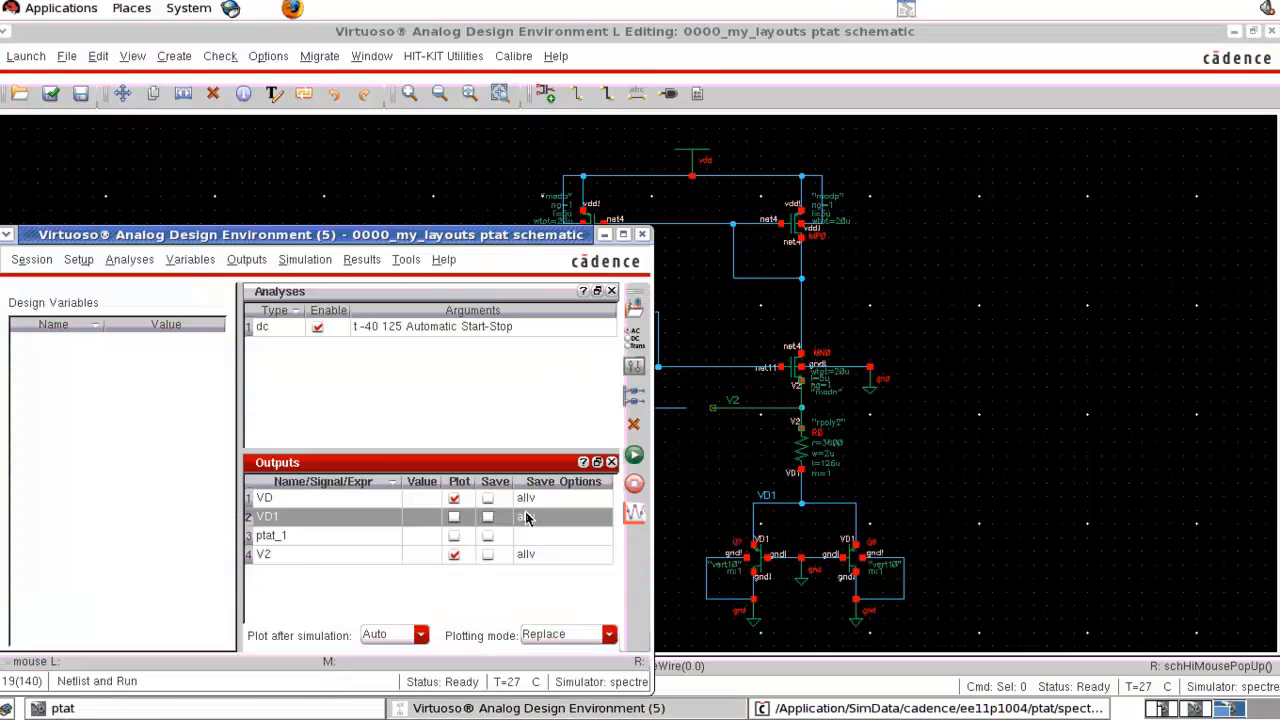
click(453, 505)
click(454, 498)
click(454, 554)
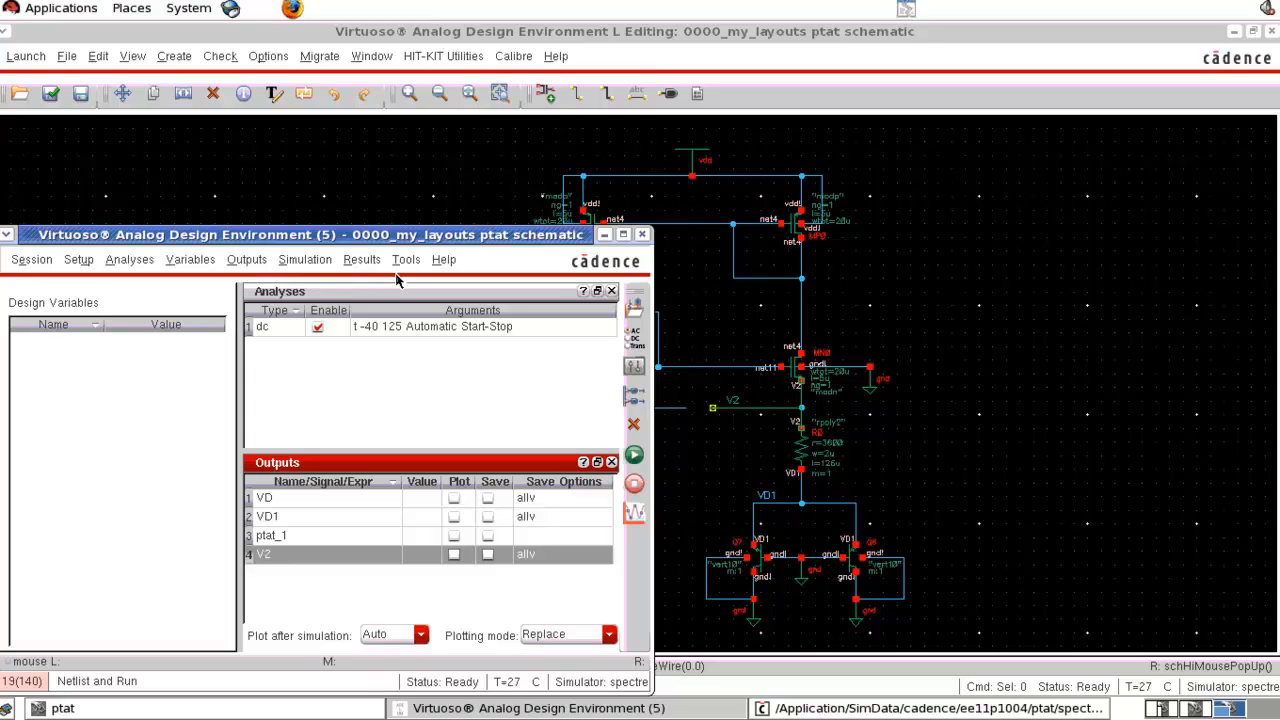
Step: Add the drain currents of the NMOS transistors MN1 and MN0 to the plotted outputs and run the simulation
click(250, 262)
mouse_move(265, 348)
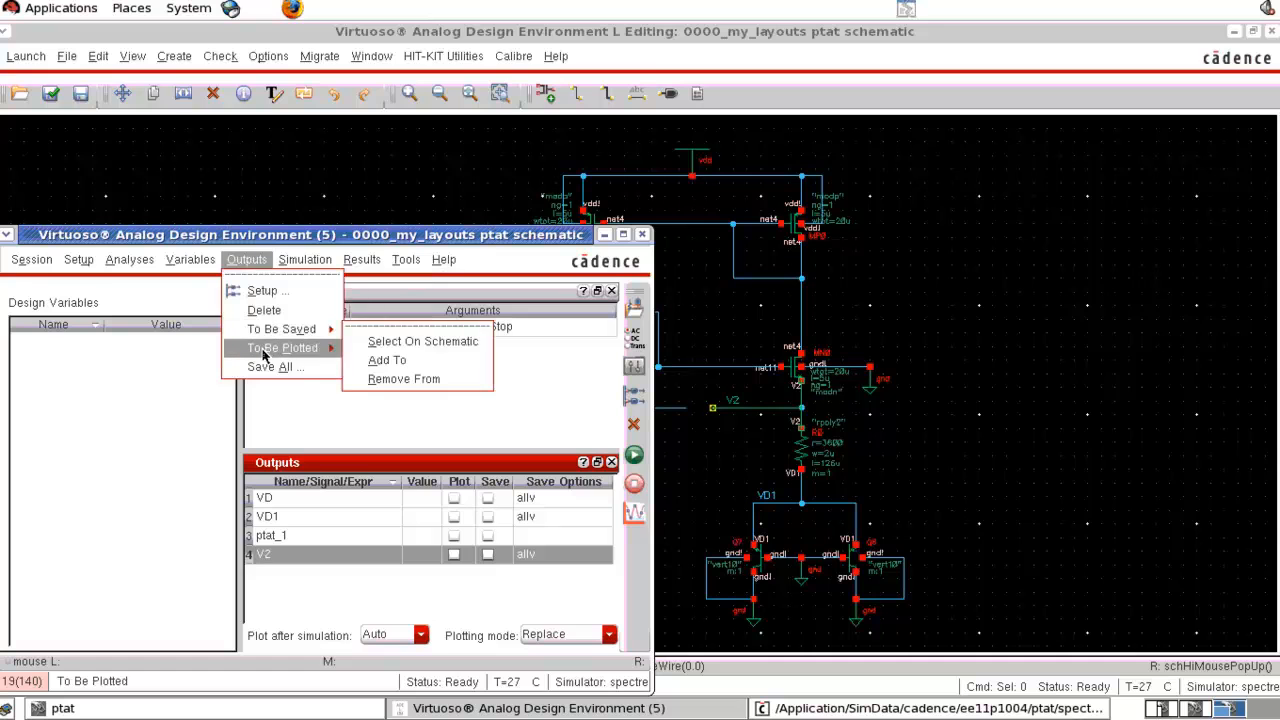
click(443, 342)
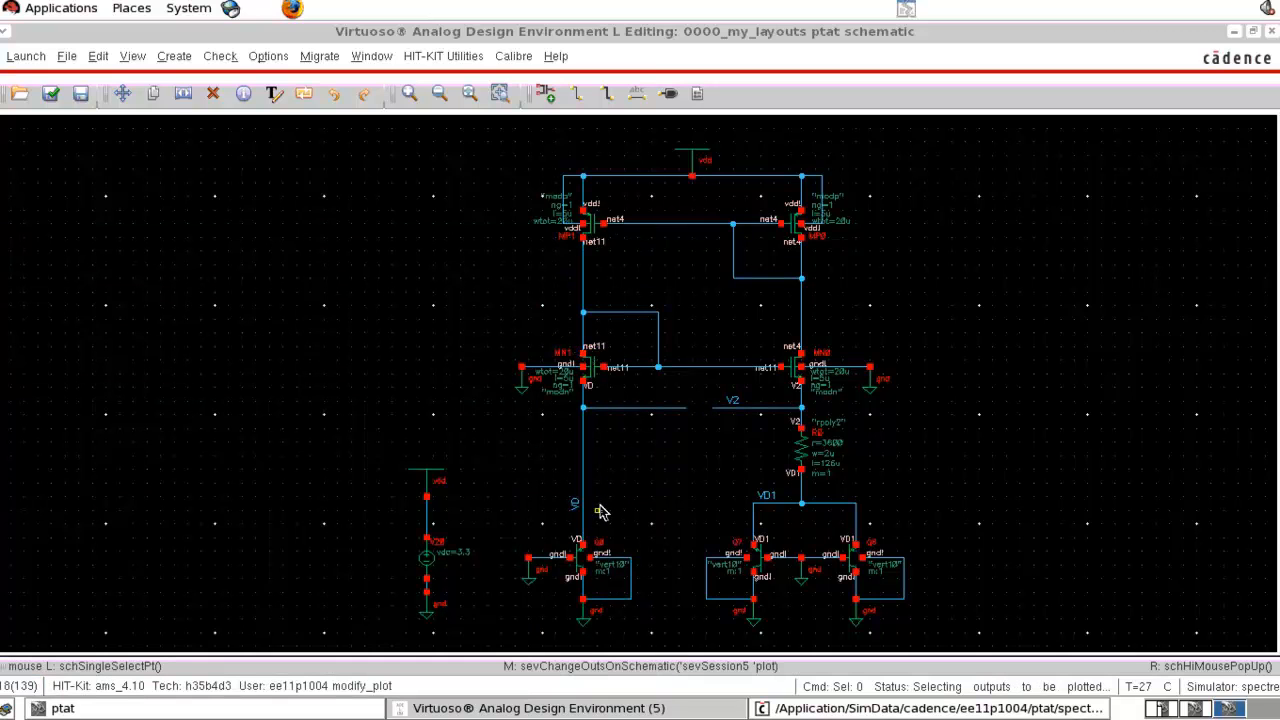
click(584, 354)
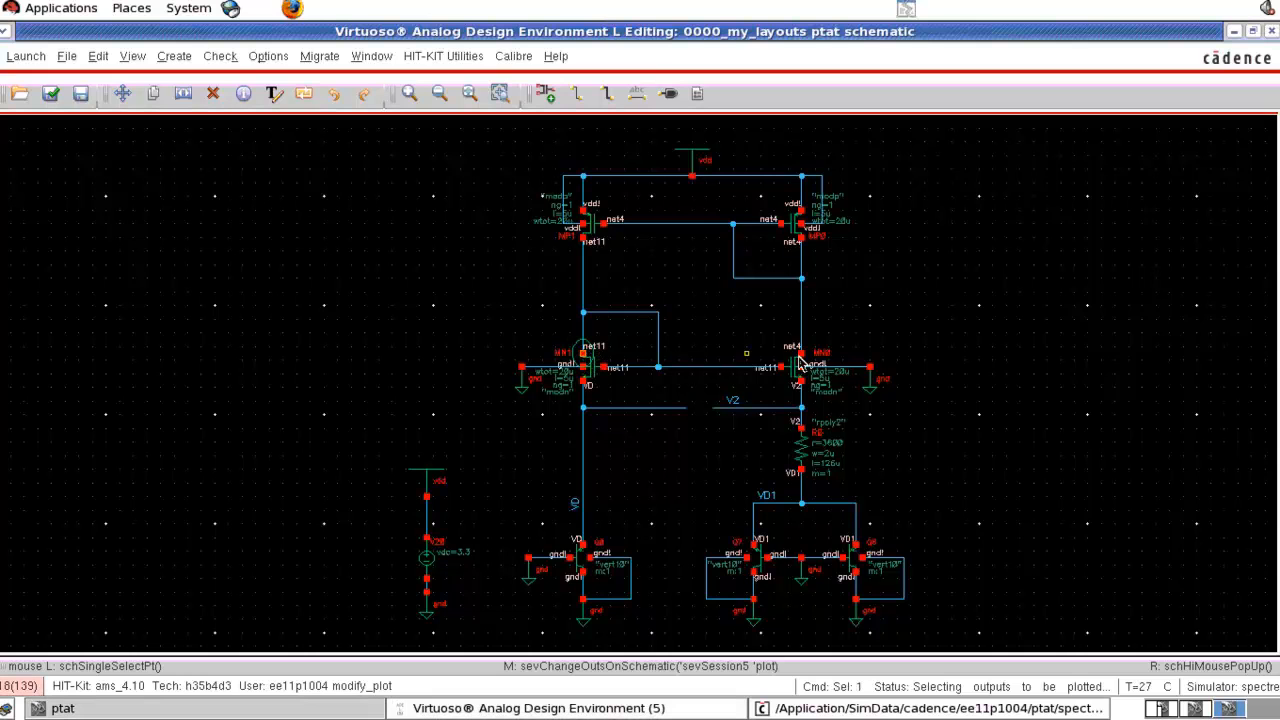
key(Escape)
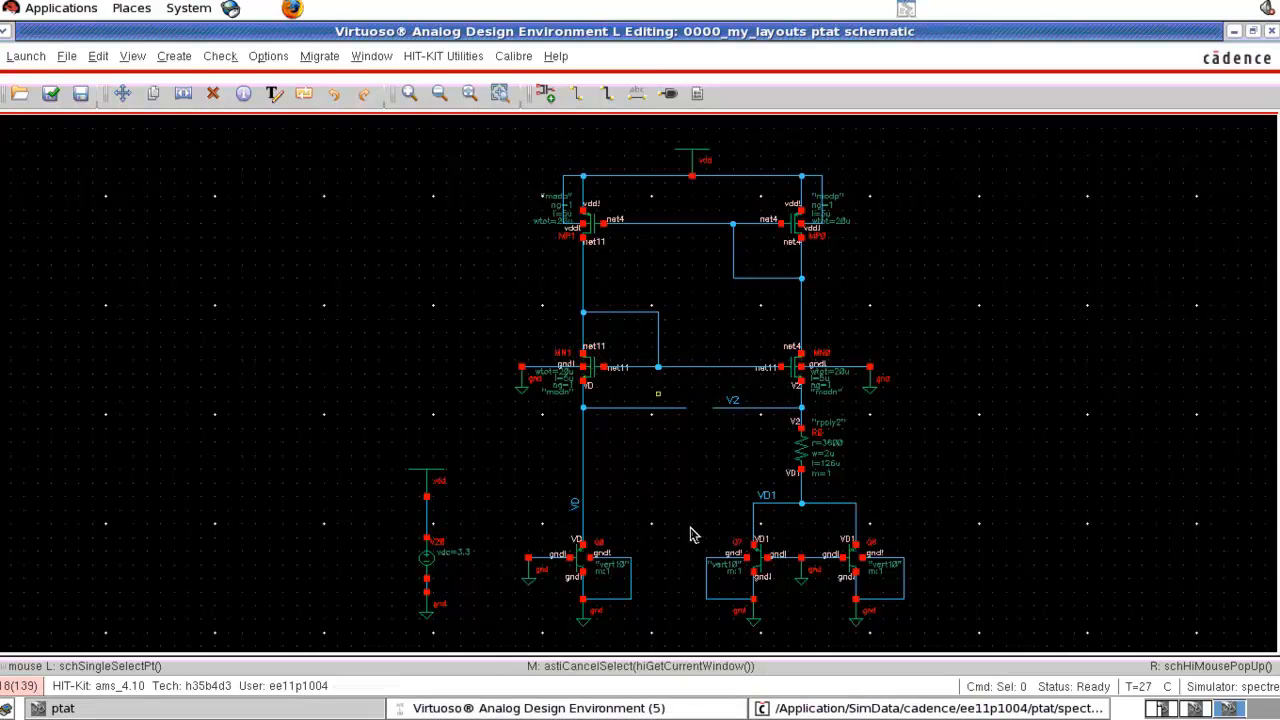
click(663, 710)
click(634, 455)
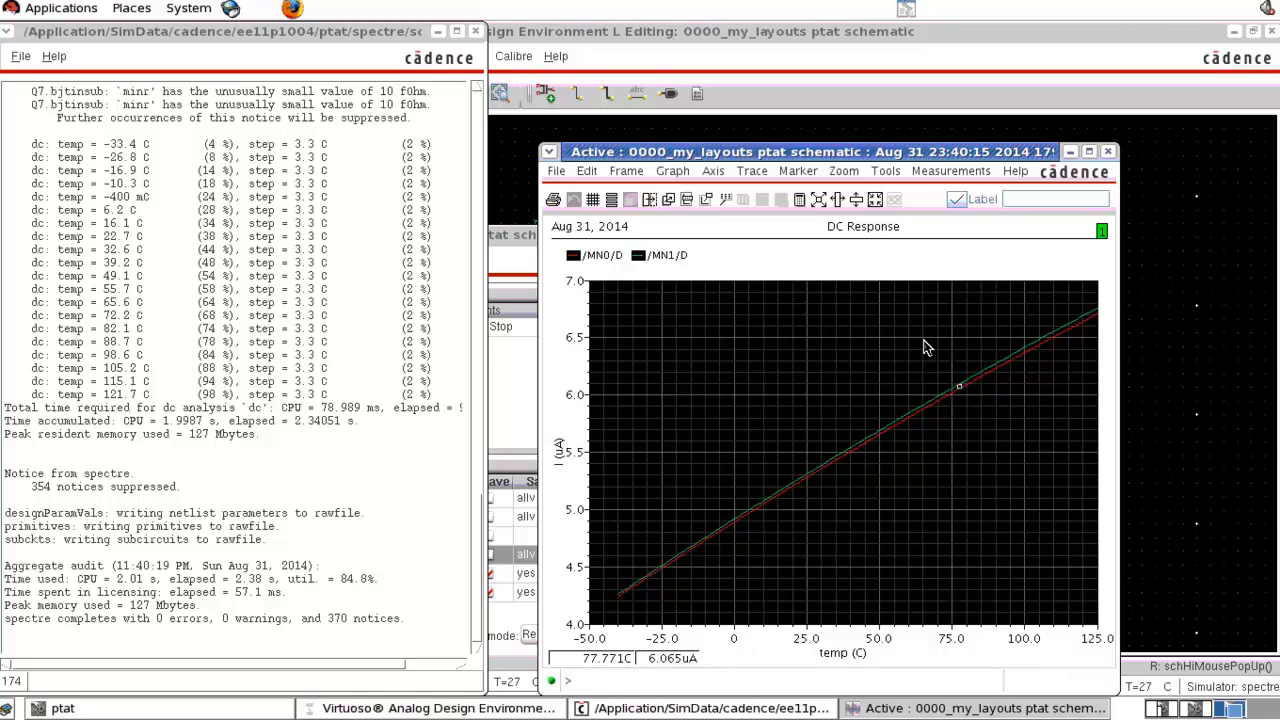
Step: Compare the MN0 and MN1 drain current curves over temperature, close the plot and return to the schematic
drag(940, 152, 800, 157)
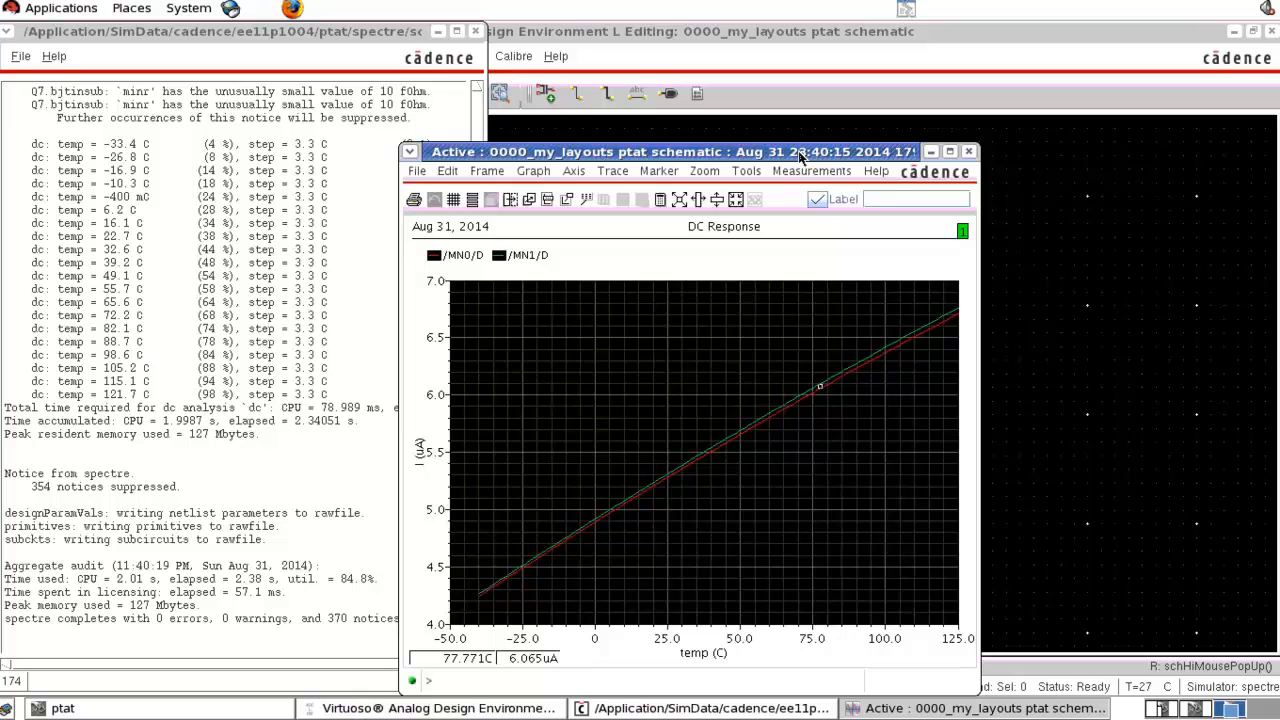
click(968, 151)
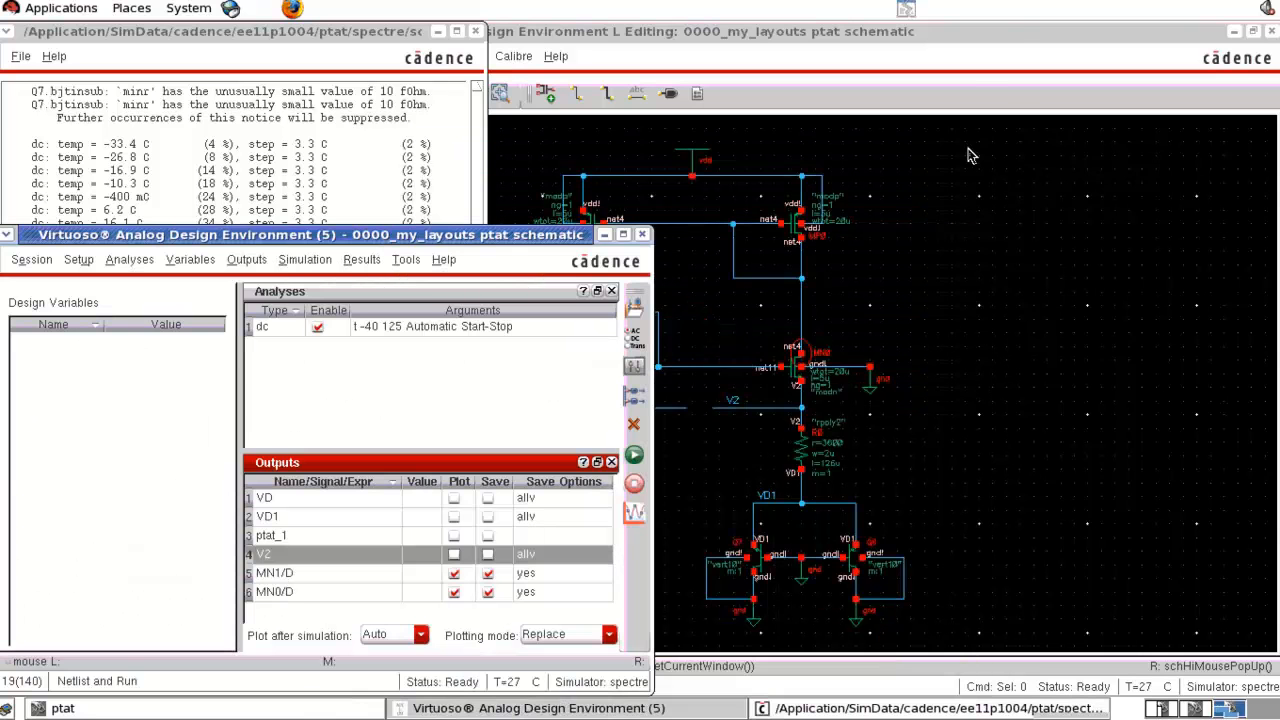
click(970, 250)
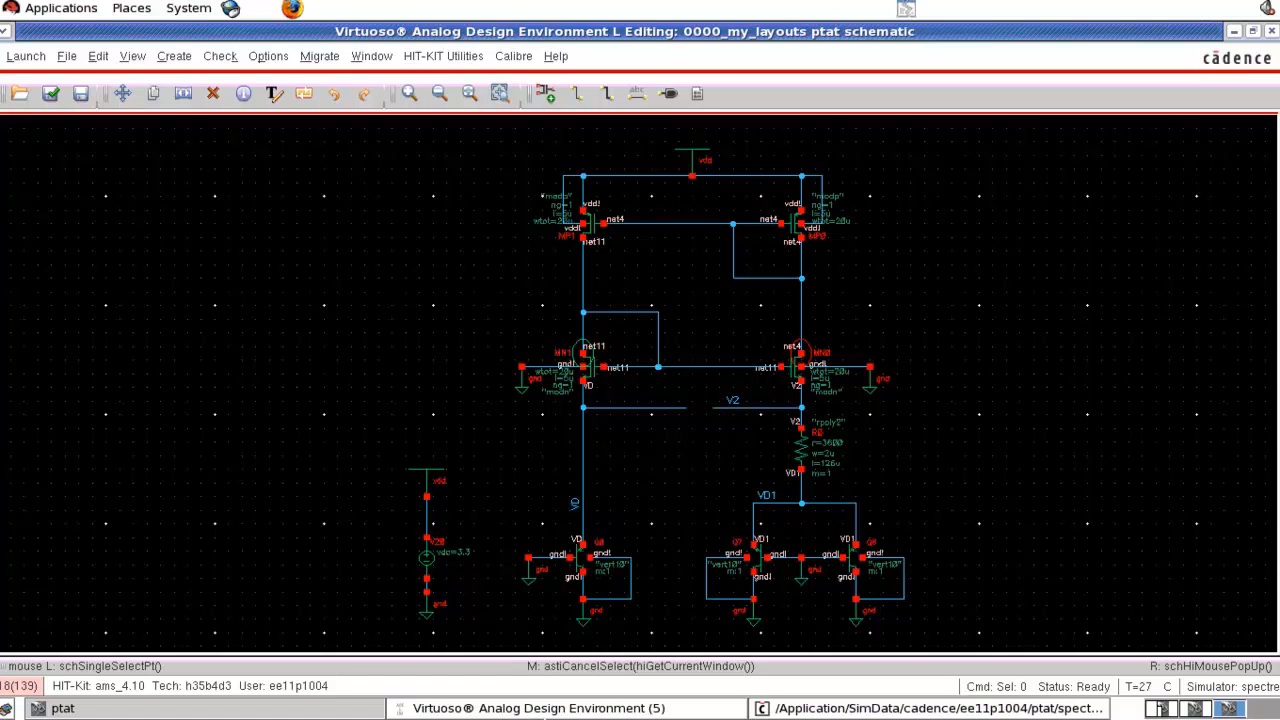
Step: Enable plotting of VD1 and V2, disable the MN1 and MN0 drain currents, plot the outputs and close the plot
click(547, 710)
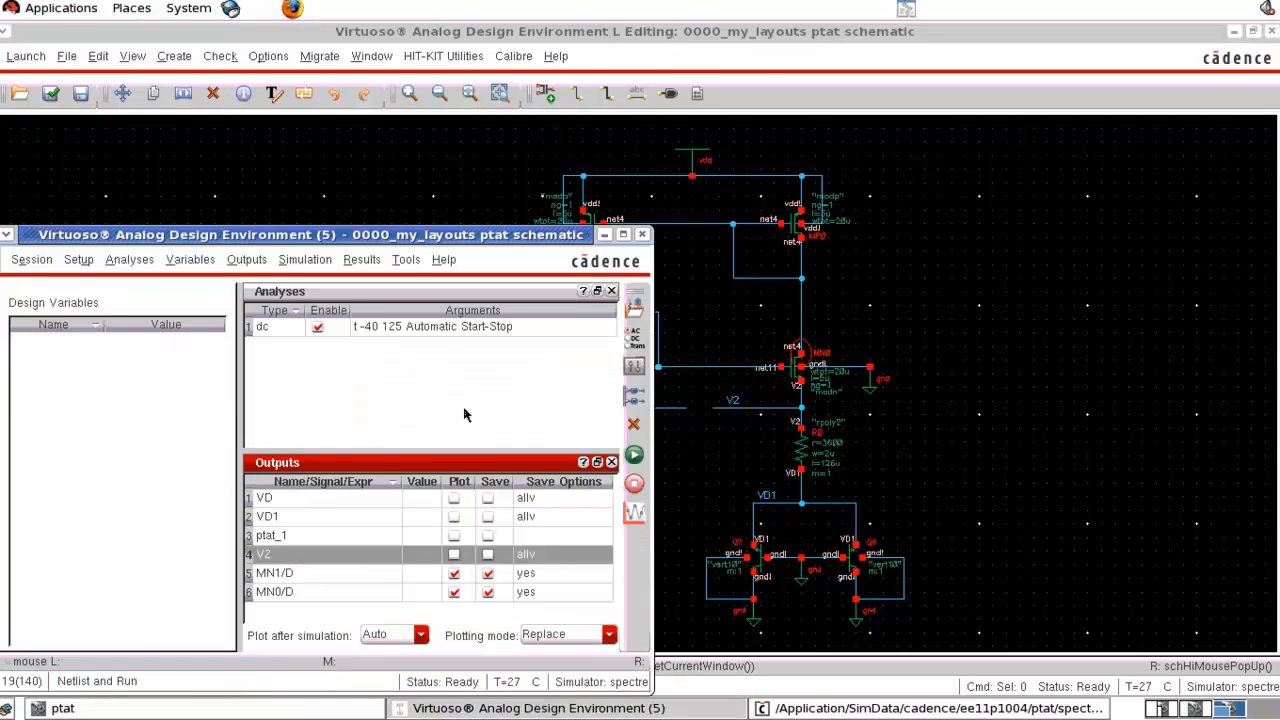
drag(413, 245, 402, 196)
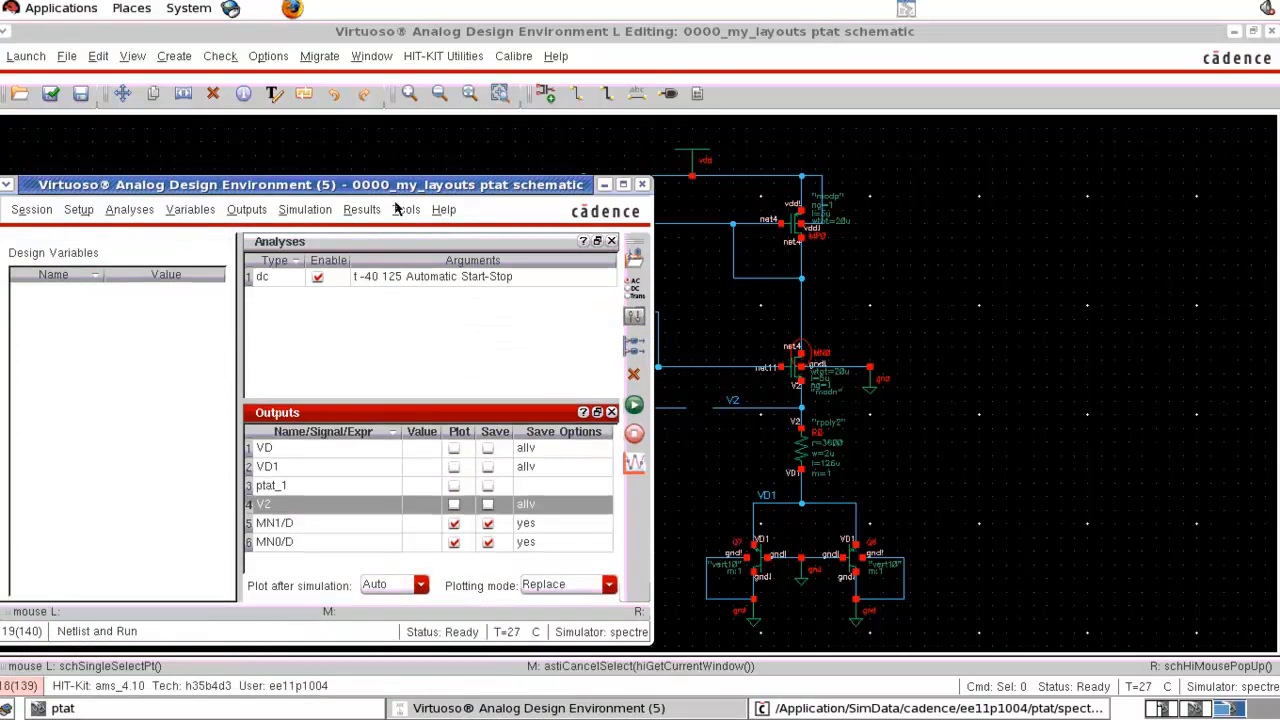
click(454, 467)
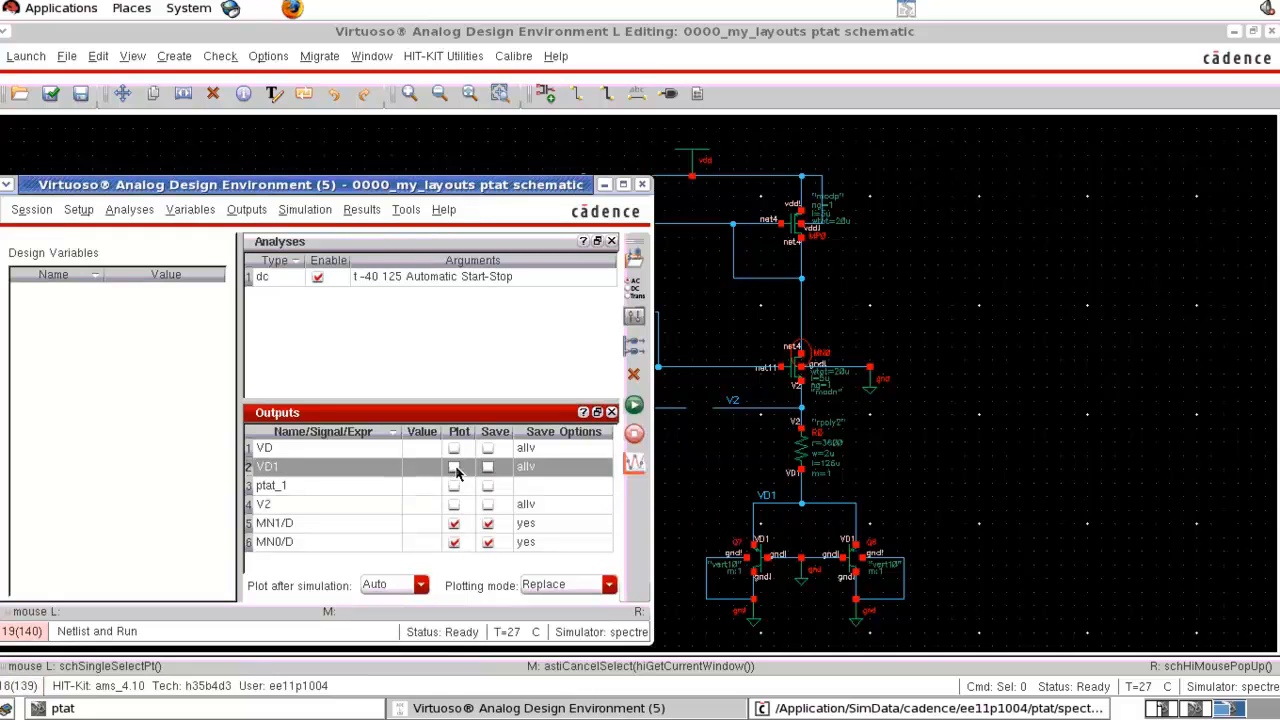
click(454, 504)
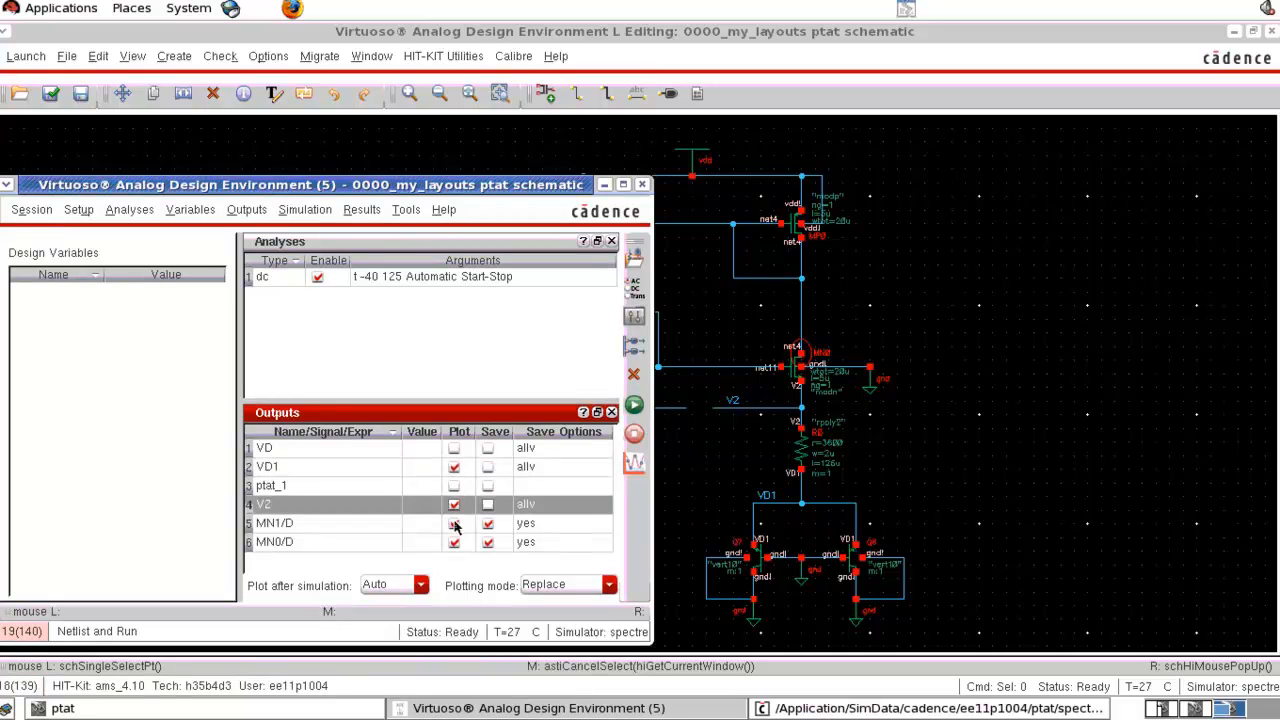
click(454, 523)
click(454, 542)
click(634, 462)
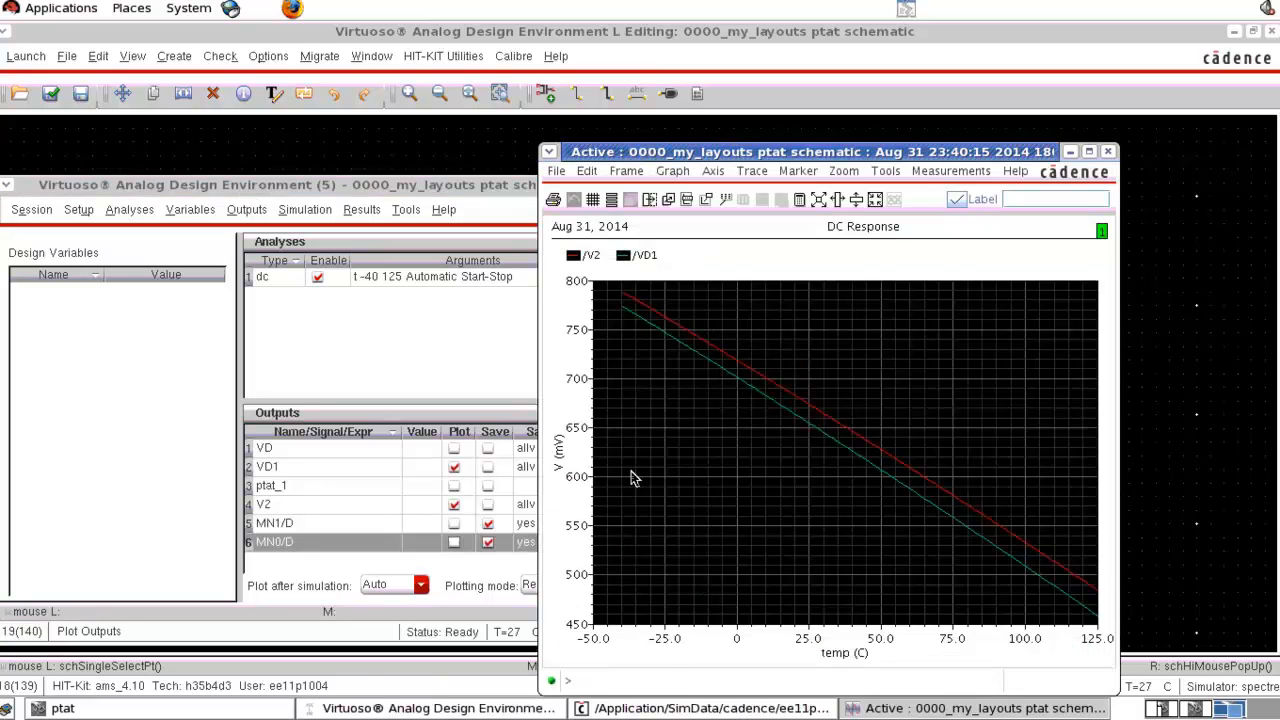
click(1107, 151)
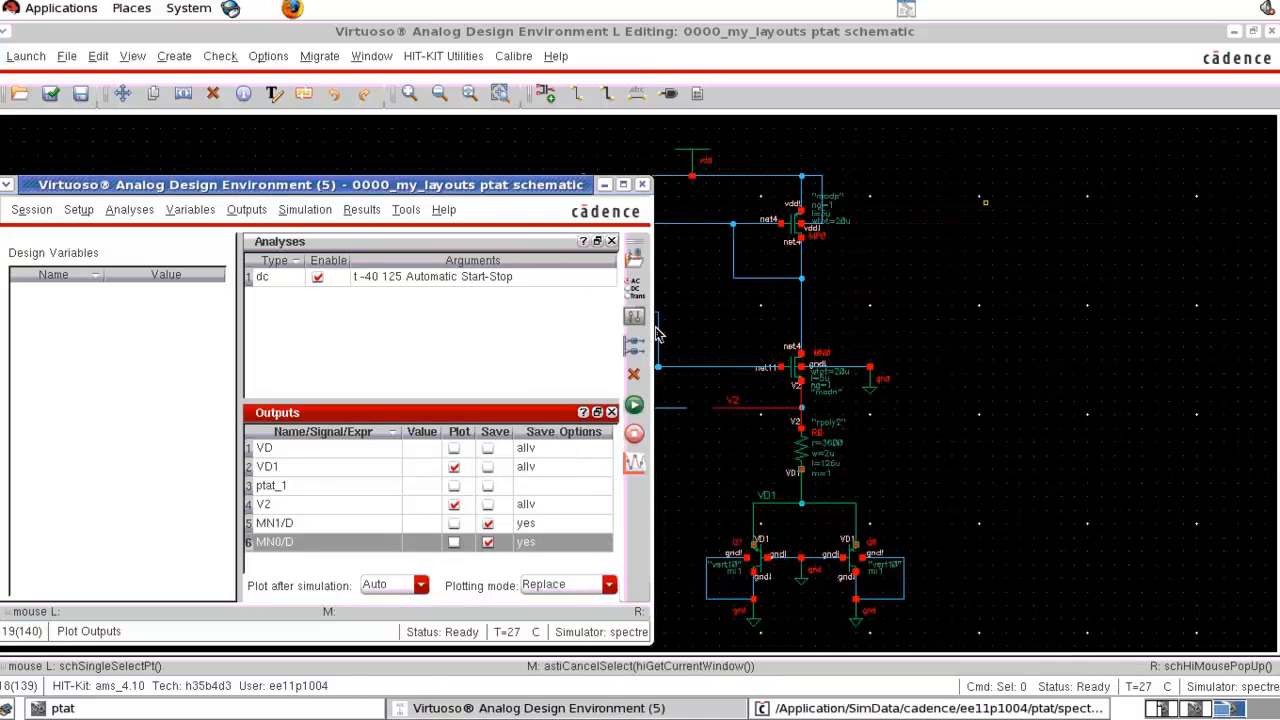
Step: Edit the ptat_1 output expression to subtract the VD1 voltage from V2 instead of from VD
click(315, 488)
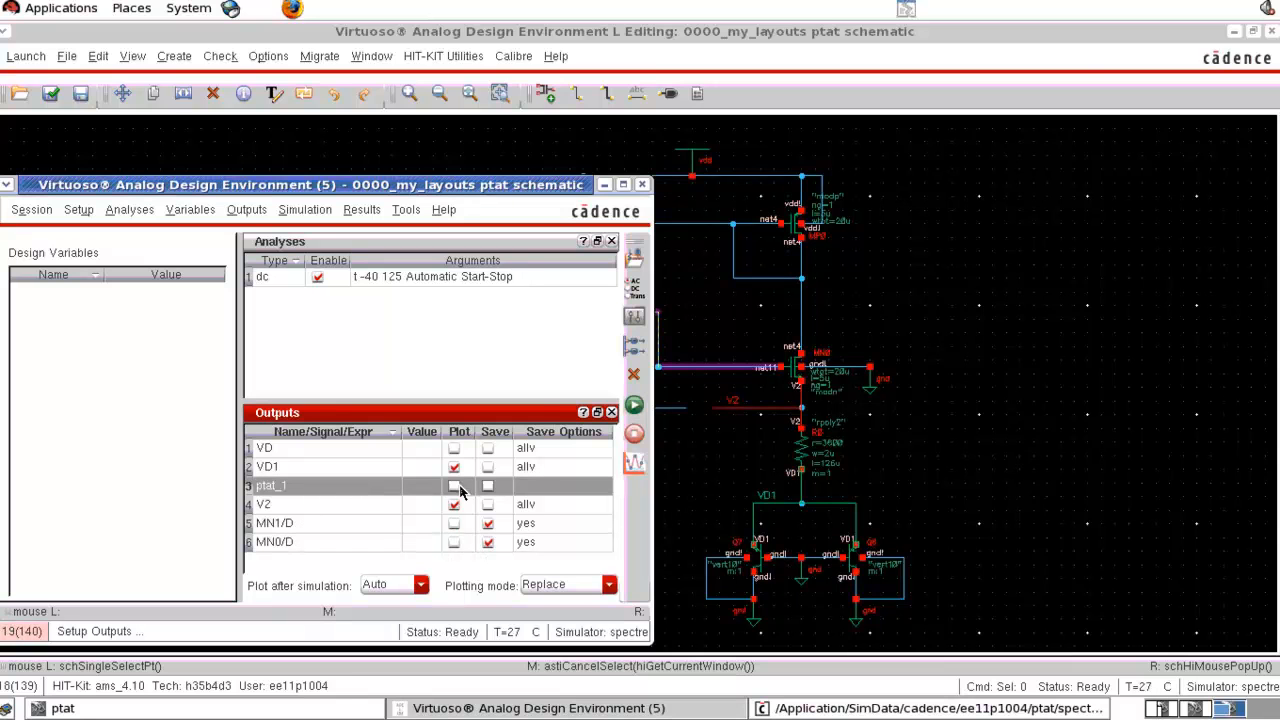
click(636, 346)
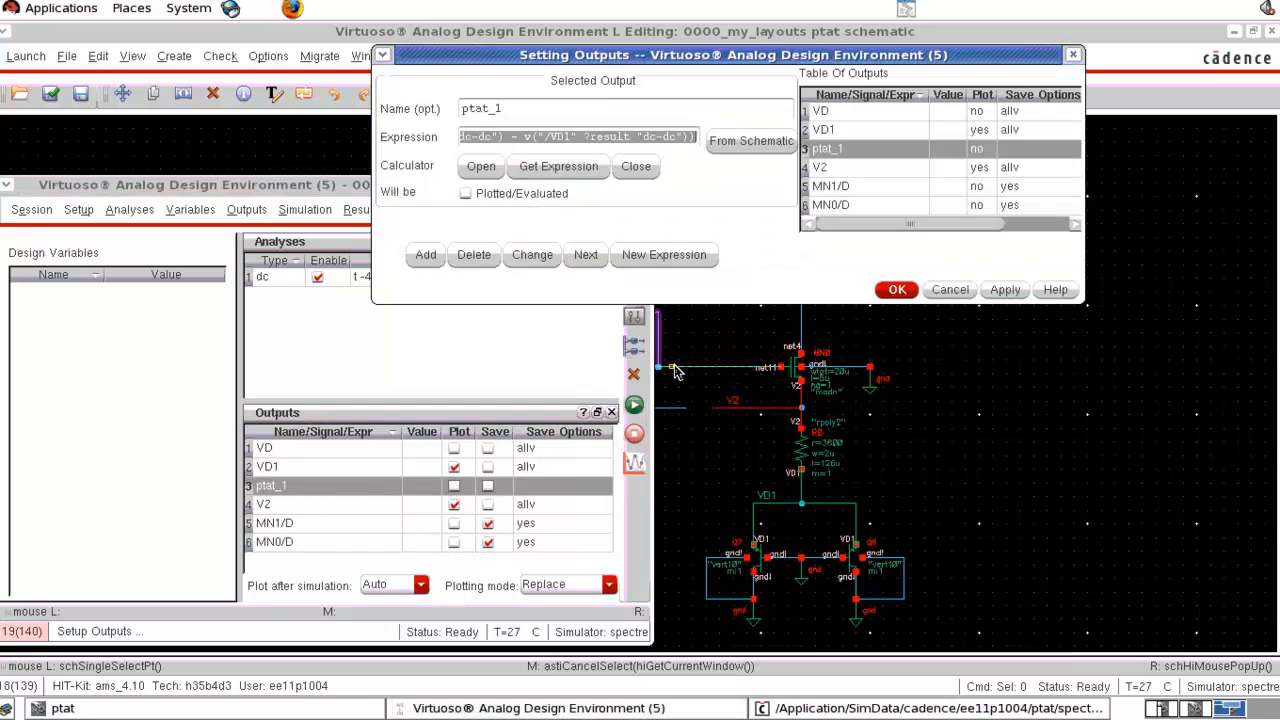
drag(502, 137, 402, 140)
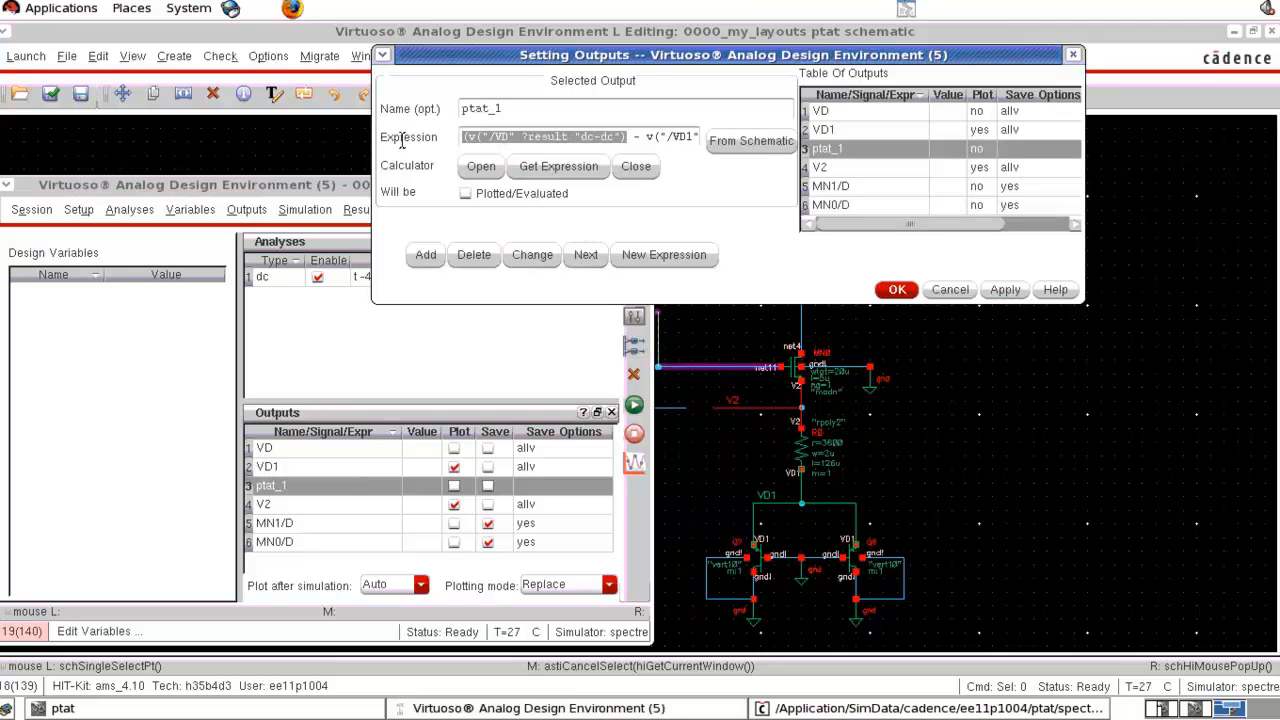
triple_click(503, 140)
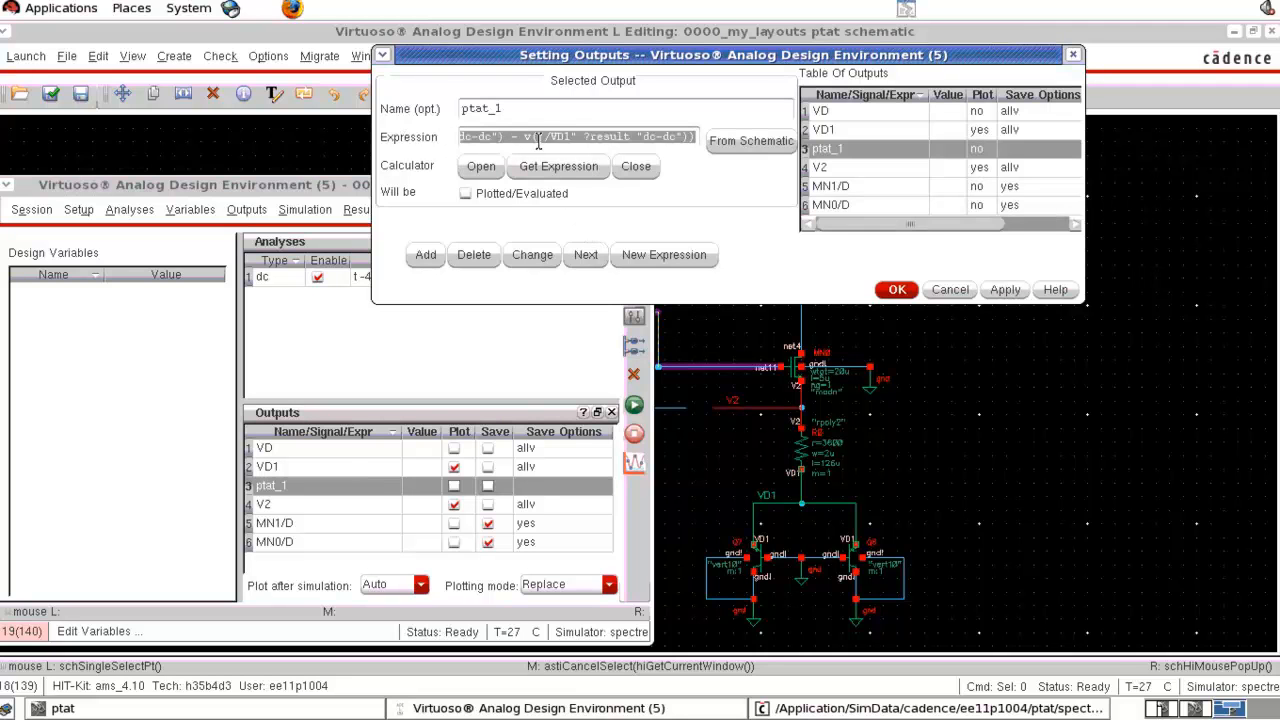
click(566, 137)
drag(562, 137, 436, 145)
click(499, 137)
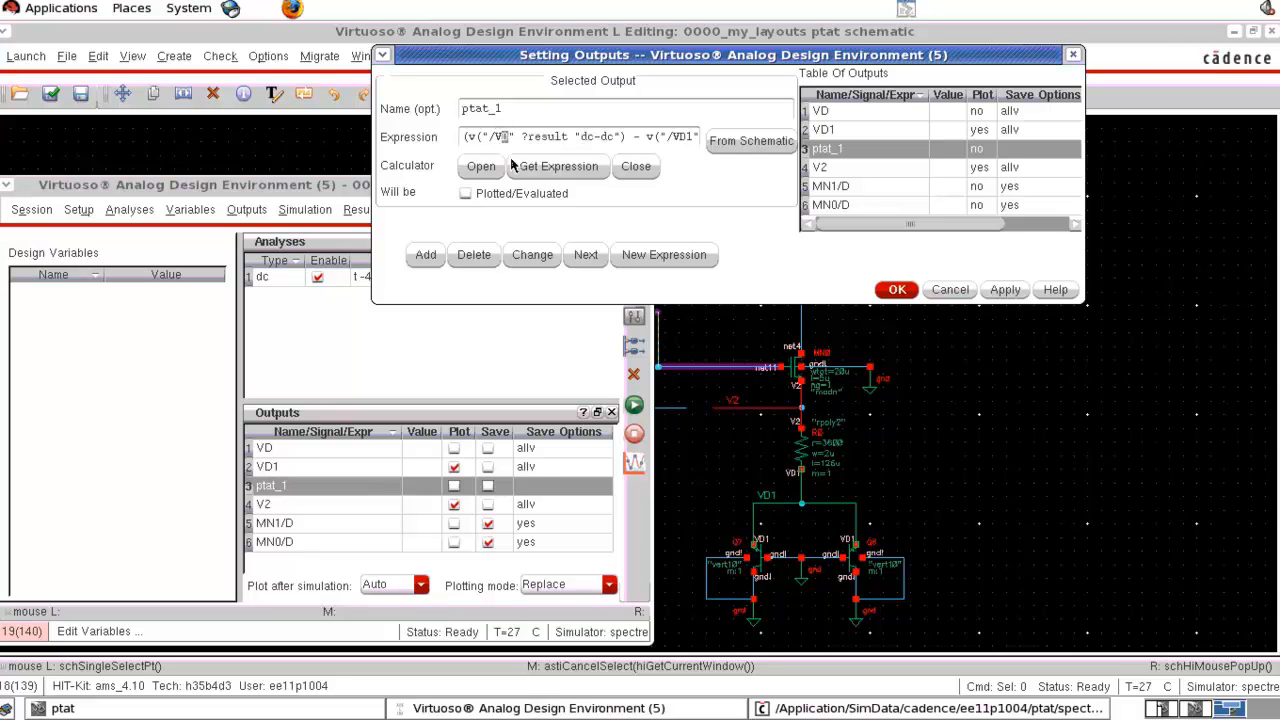
text(2)
drag(522, 137, 690, 138)
click(897, 289)
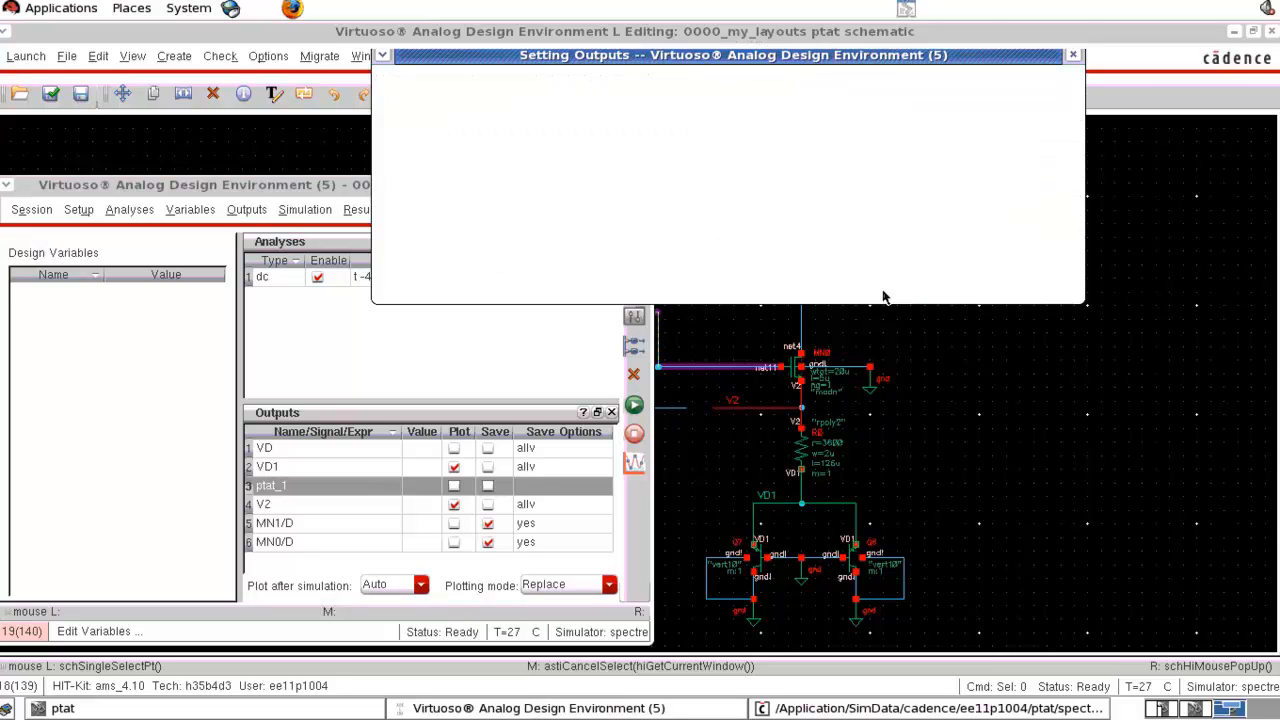
Step: Enable plotting of ptat_1 only, disabling V2 and VD1, and run the simulation
click(454, 504)
click(454, 486)
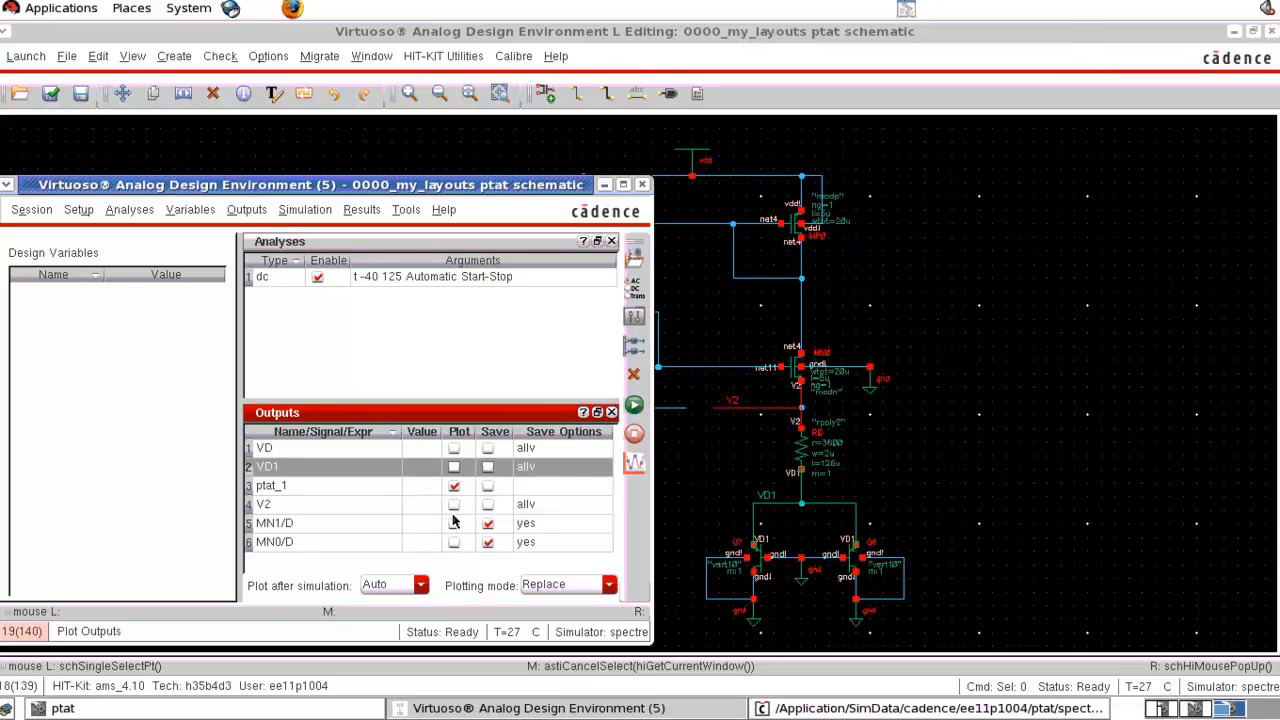
click(634, 405)
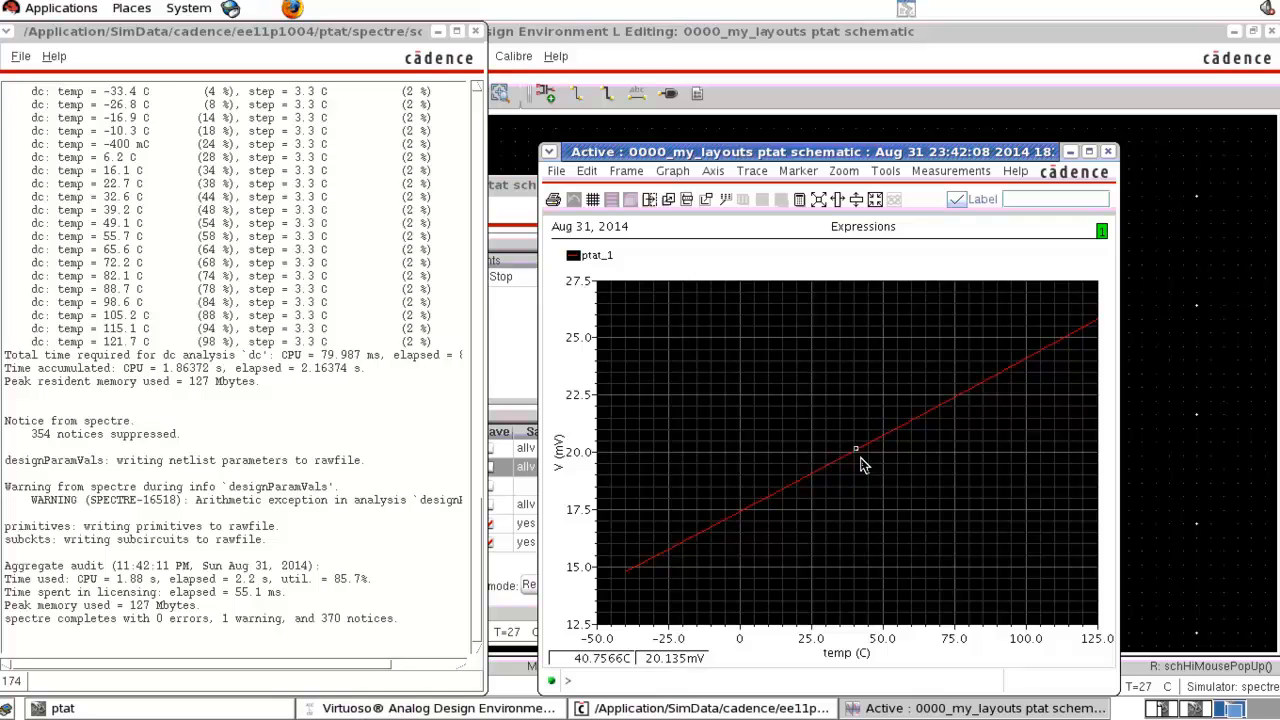
Step: Examine the ptat_1 curve over temperature in the maximized plot, check it against resistor R0 in the schematic, and close the plot
click(1089, 151)
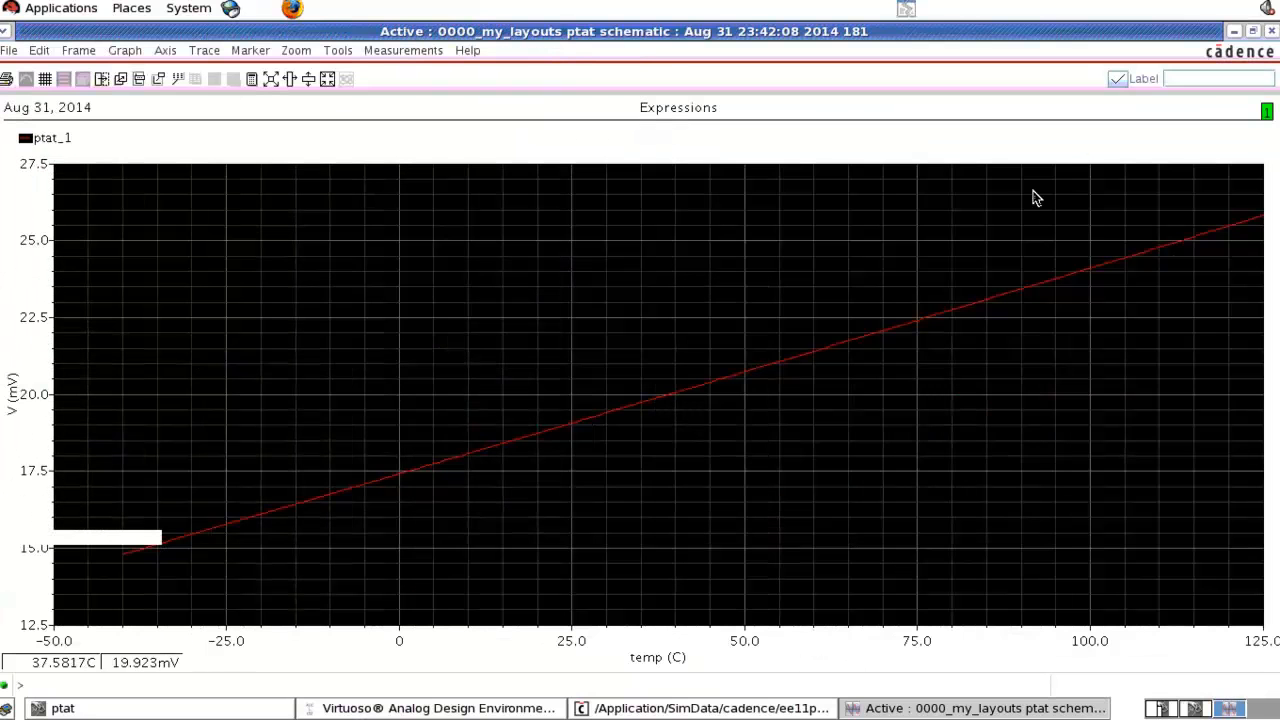
click(1233, 31)
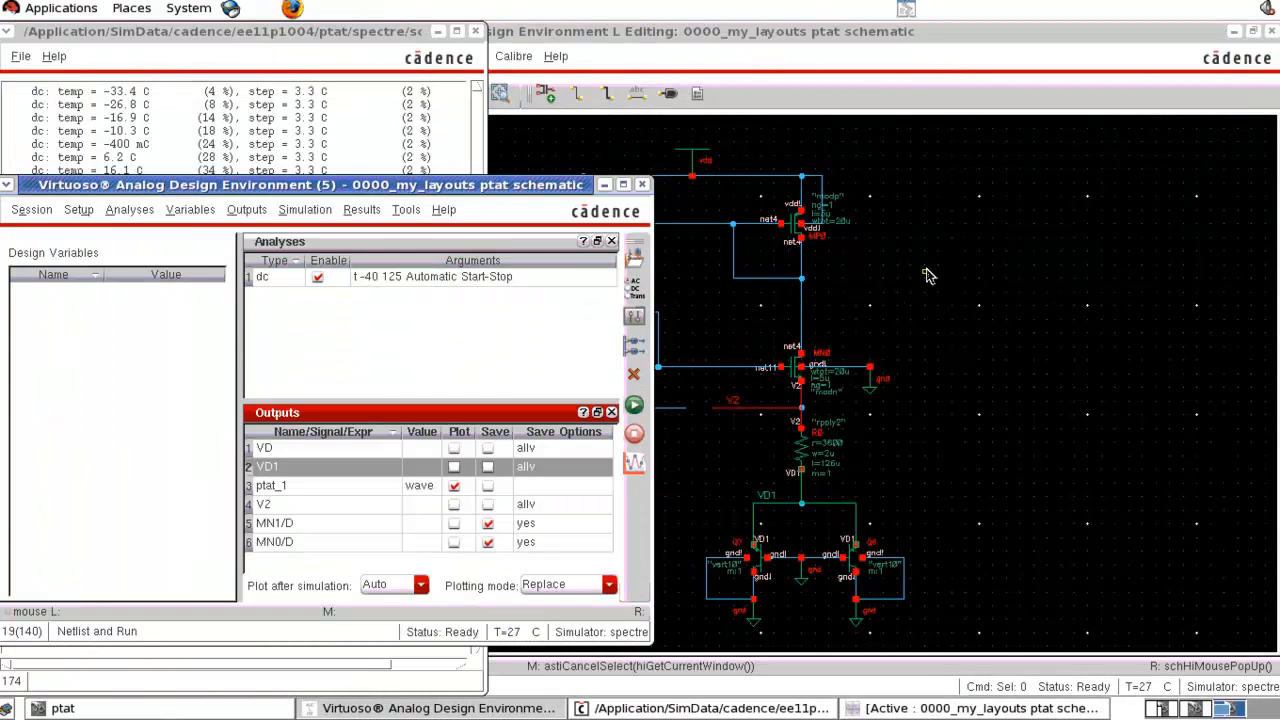
click(928, 276)
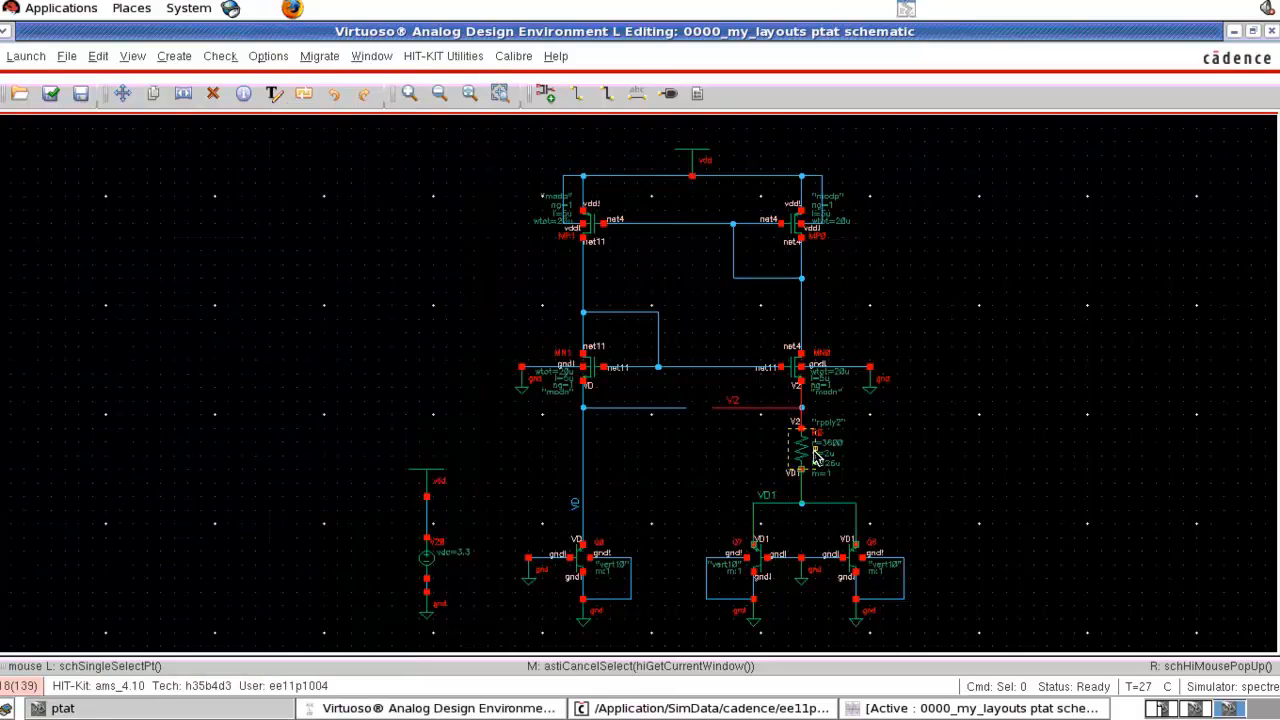
click(934, 709)
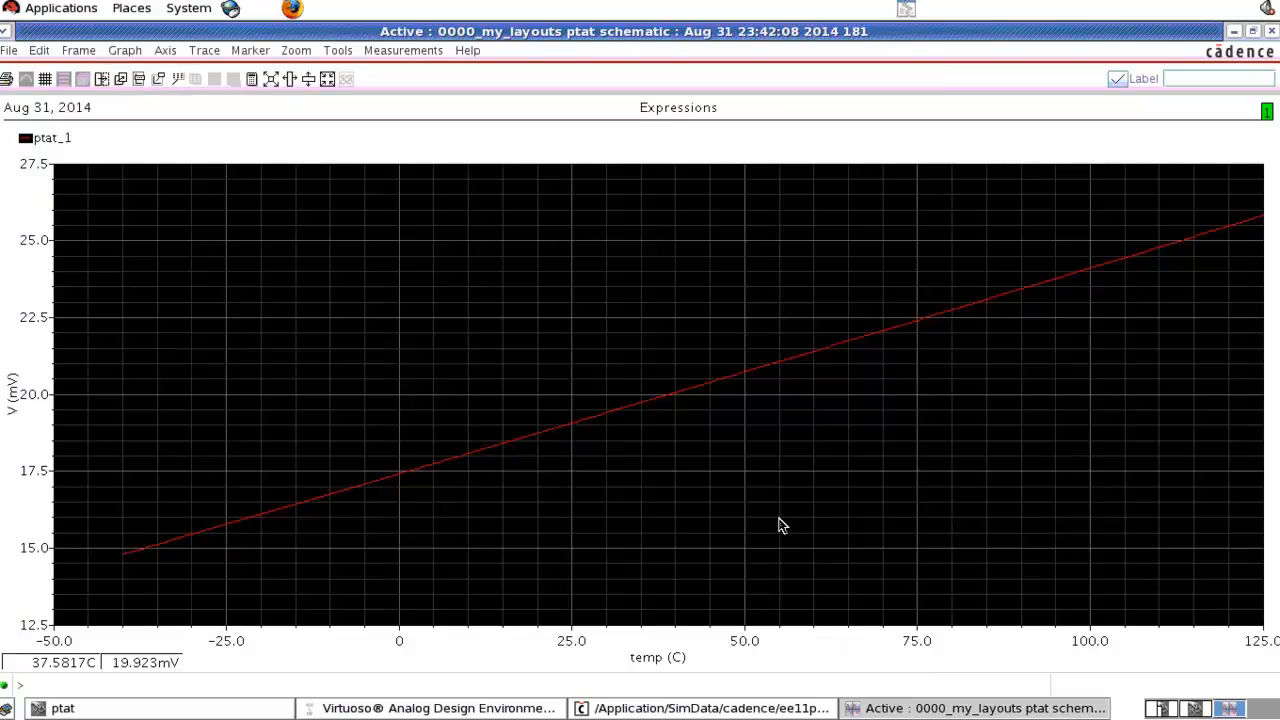
click(947, 310)
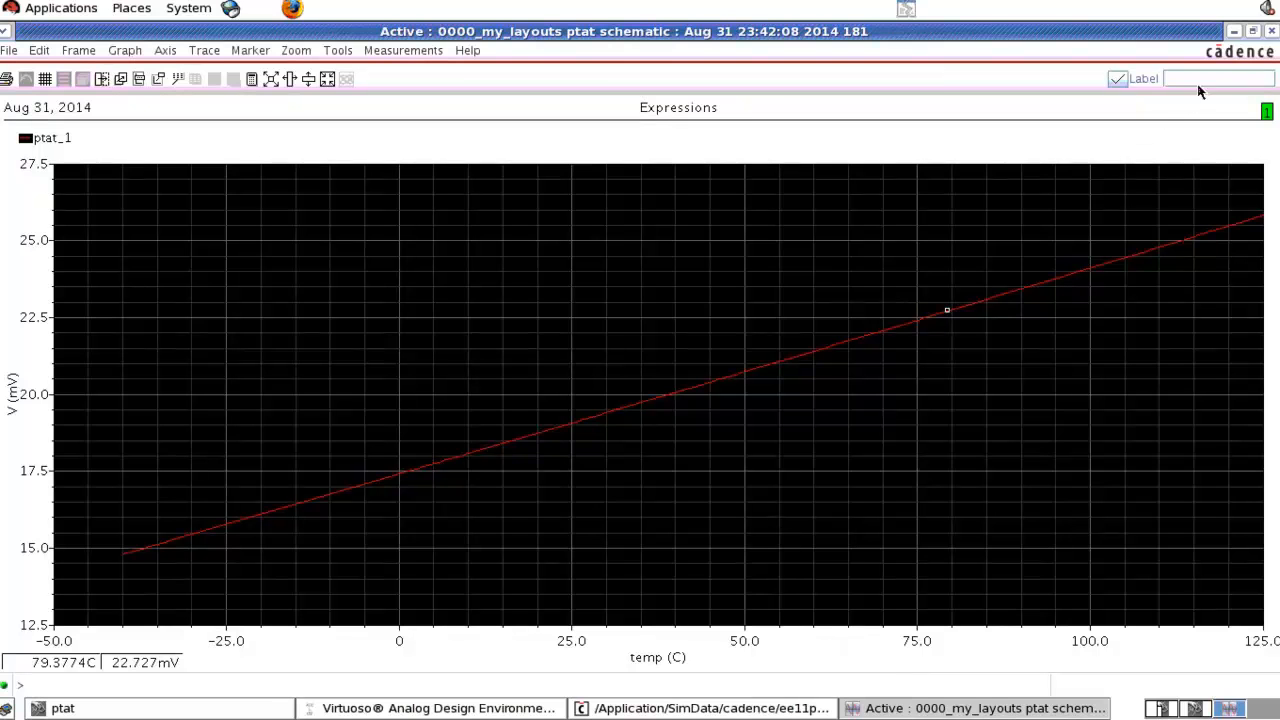
click(1272, 31)
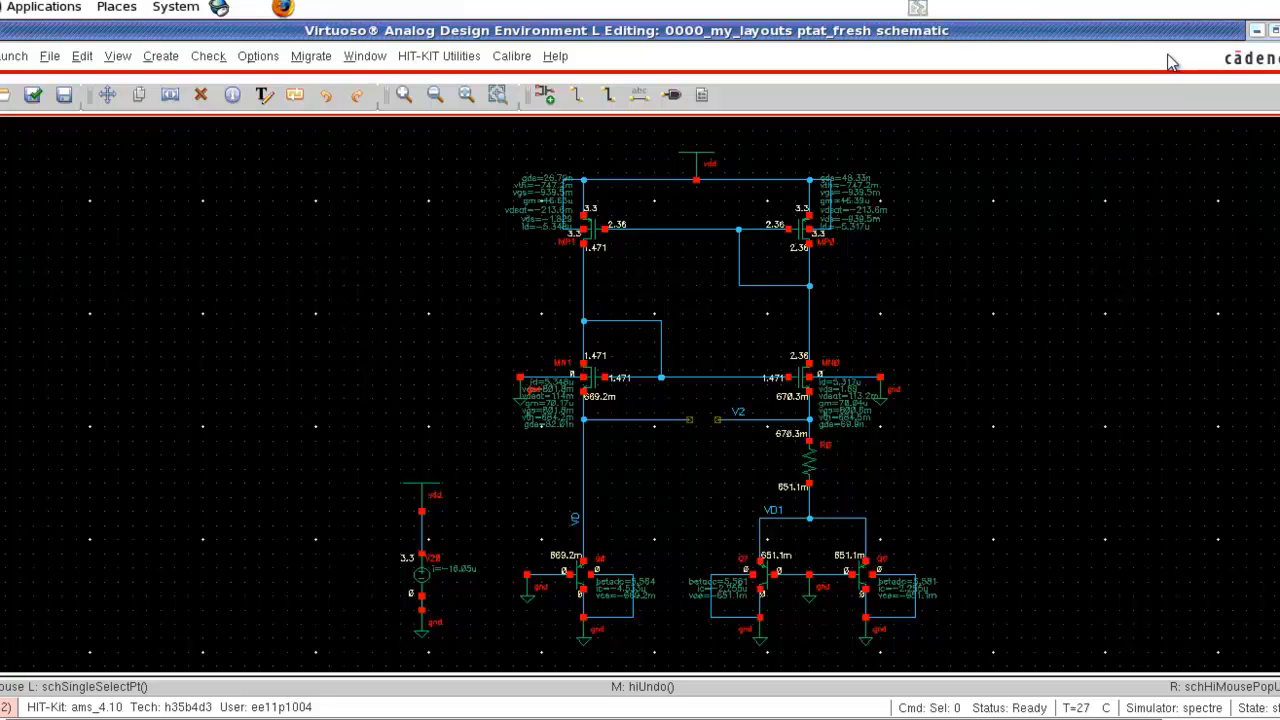
Step: Copy the diode-connected PMOS MP0 with its wiring to its right and delete the copy's vertical gate-to-drain wire segment
drag(971, 137, 724, 322)
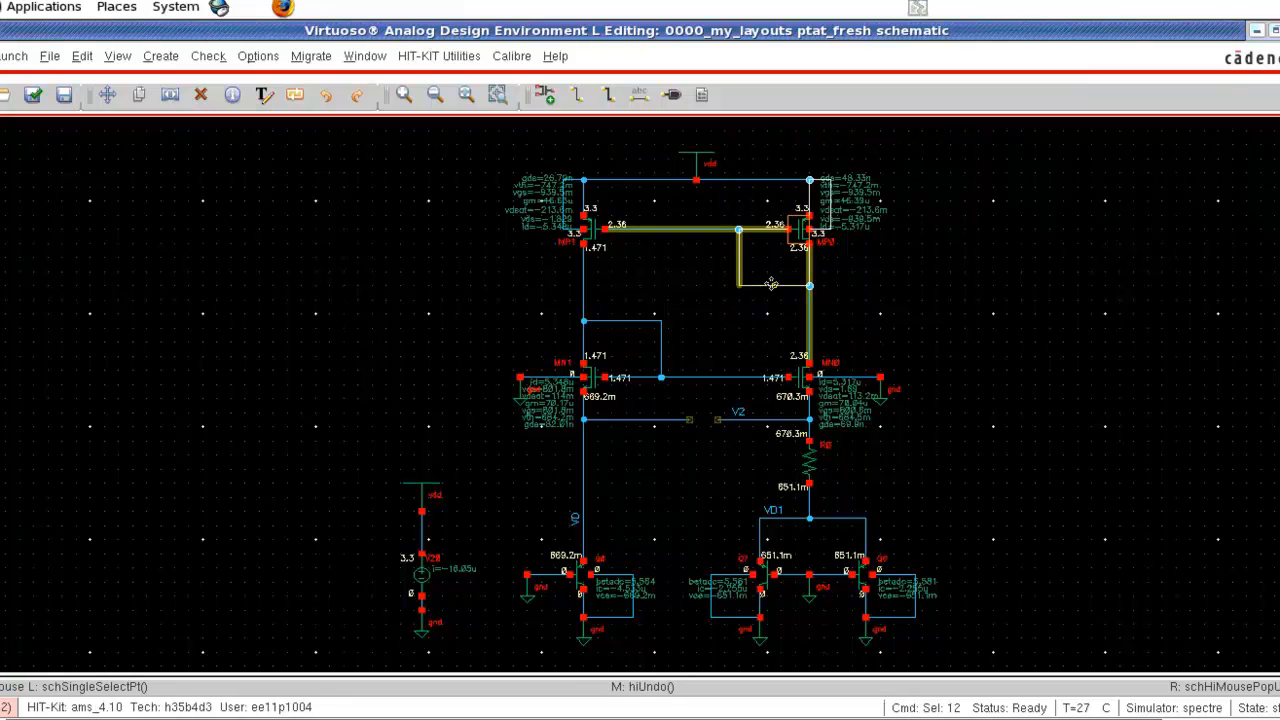
key(c)
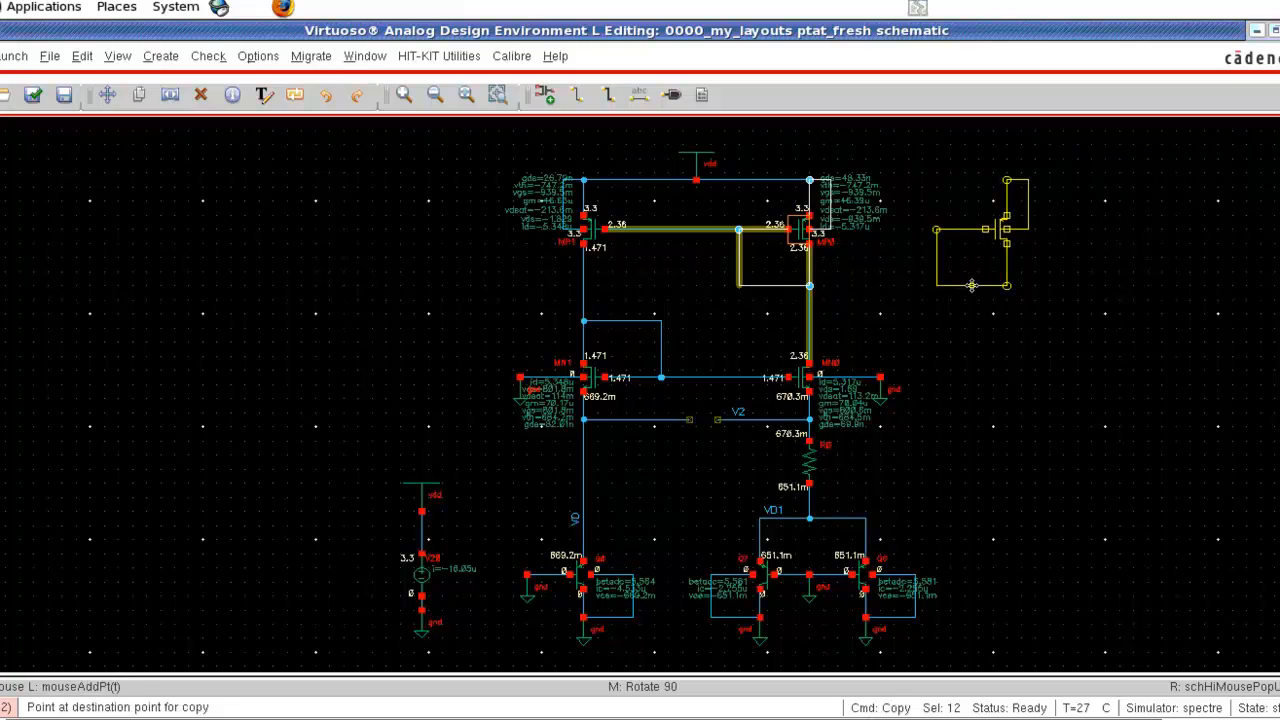
click(971, 285)
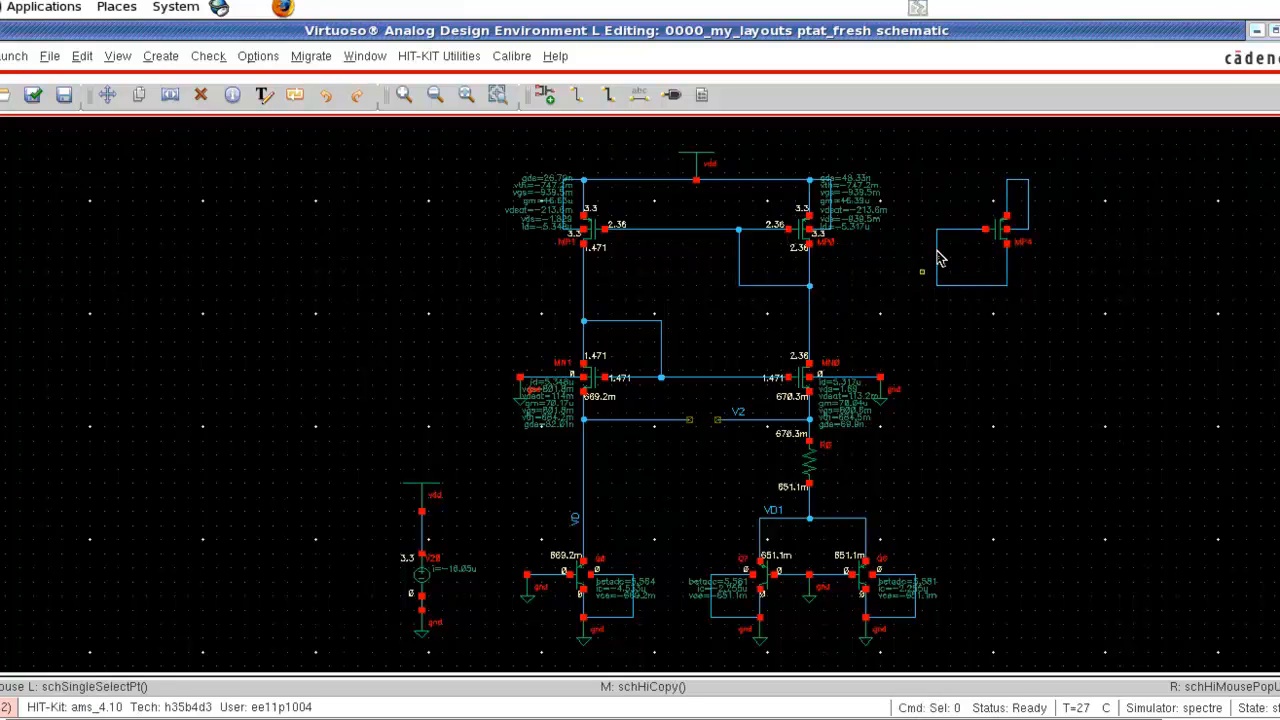
key(Delete)
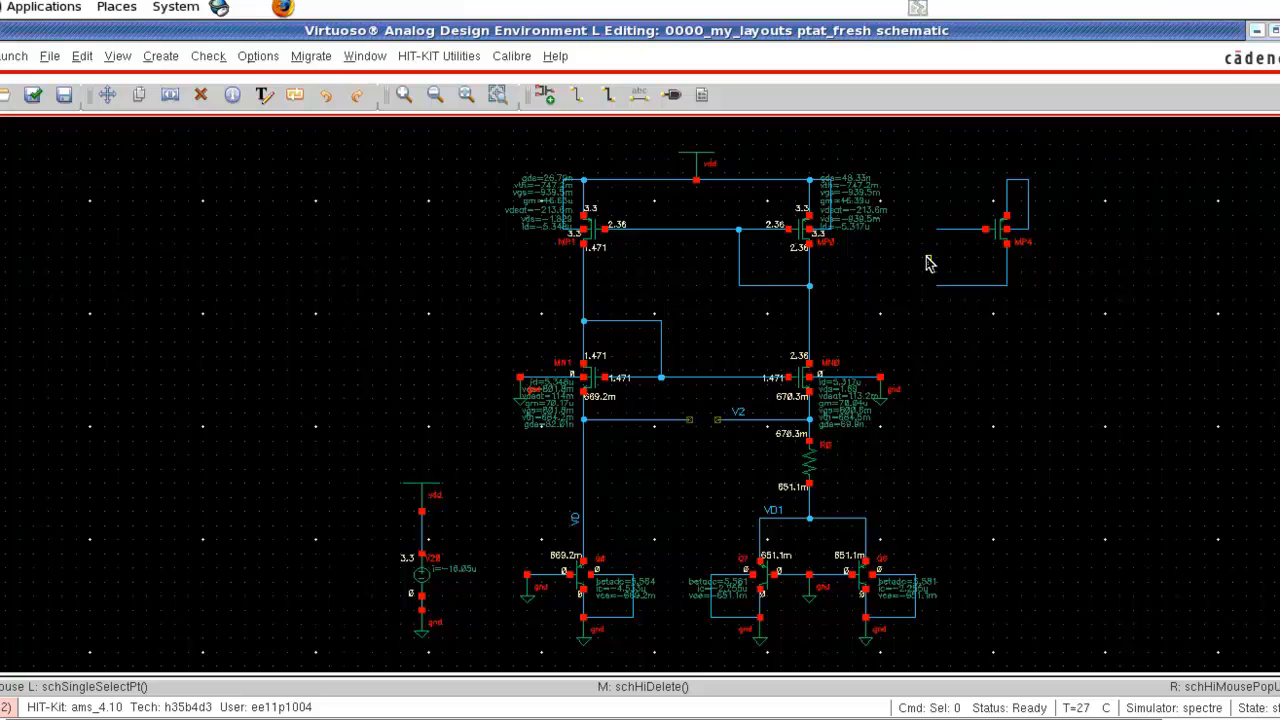
Step: Wire the source of the copied PMOS to the vdd rail at MP0
key(w)
click(1007, 182)
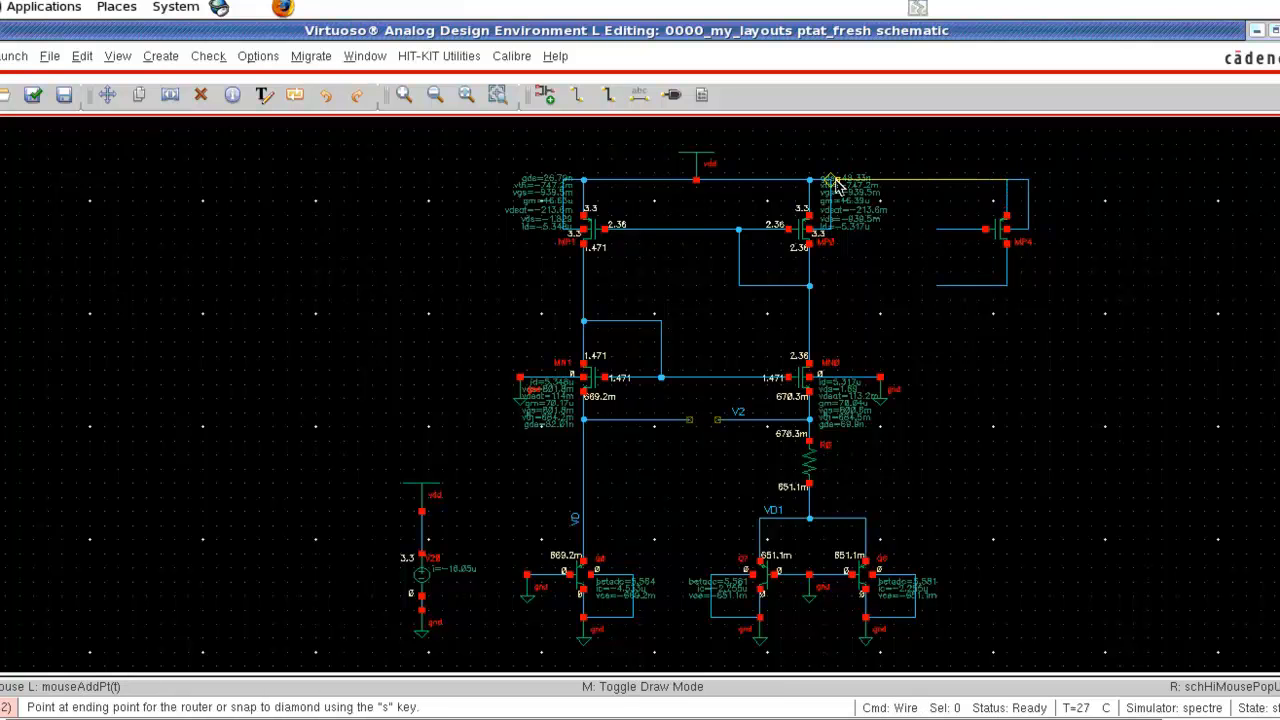
click(831, 181)
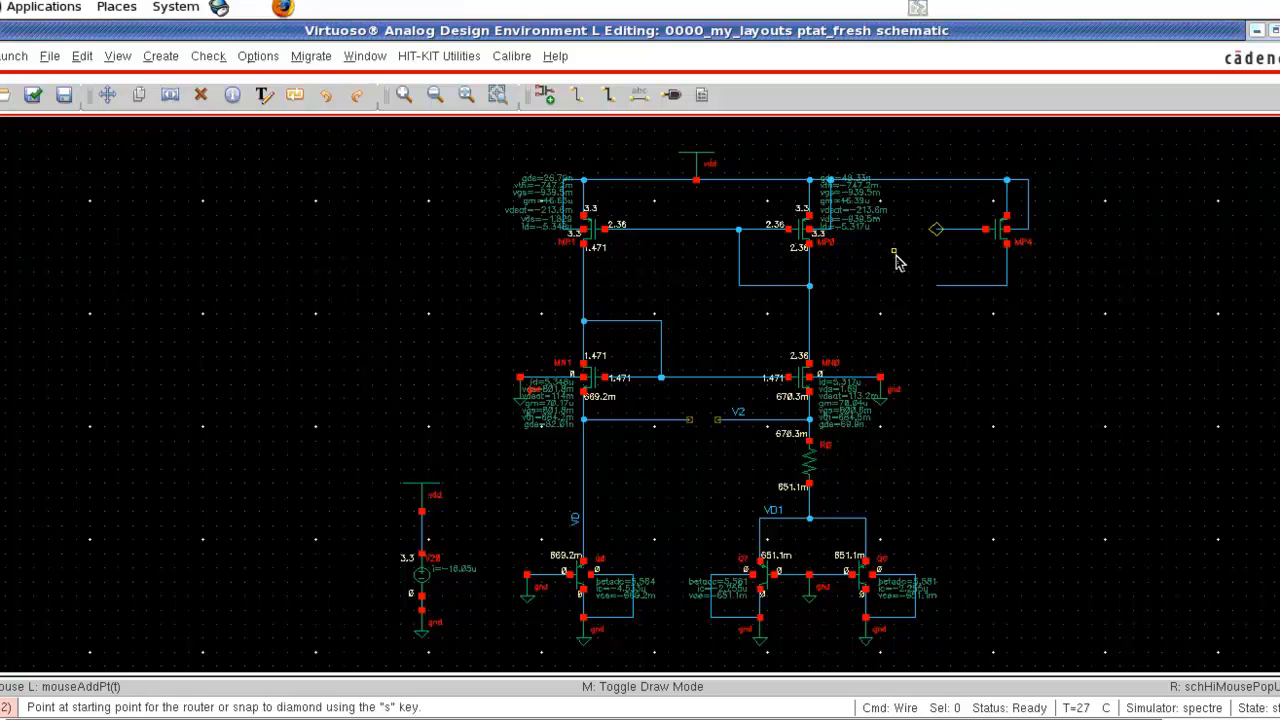
key(Escape)
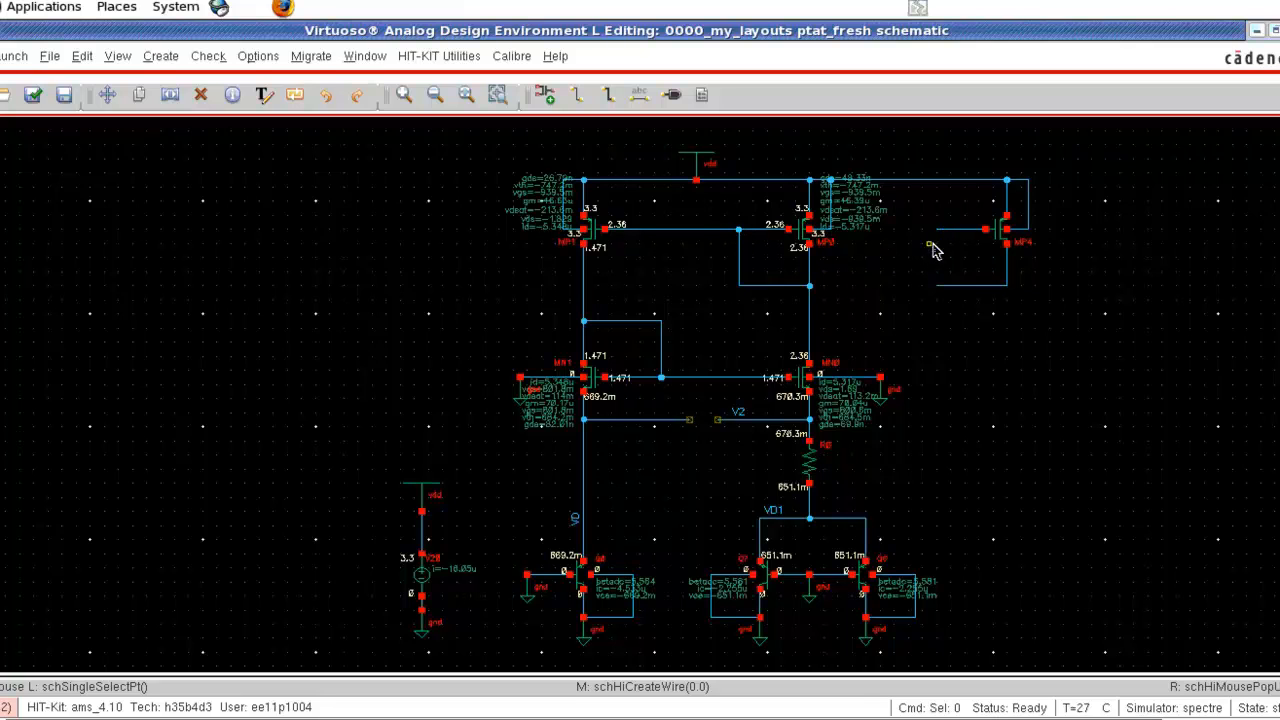
Step: Wire the gate of MP4 to the drain net of MP0 and delete the leftover horizontal wire at MP4's drain
key(w)
click(810, 265)
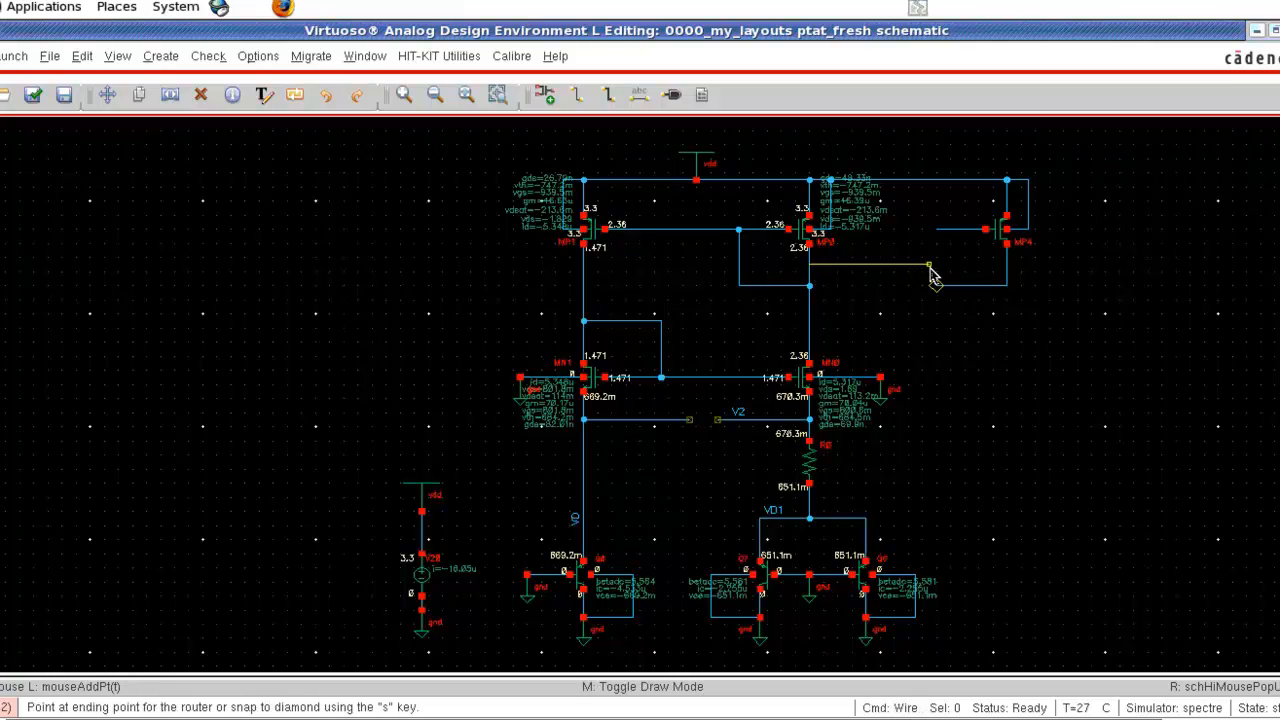
click(937, 232)
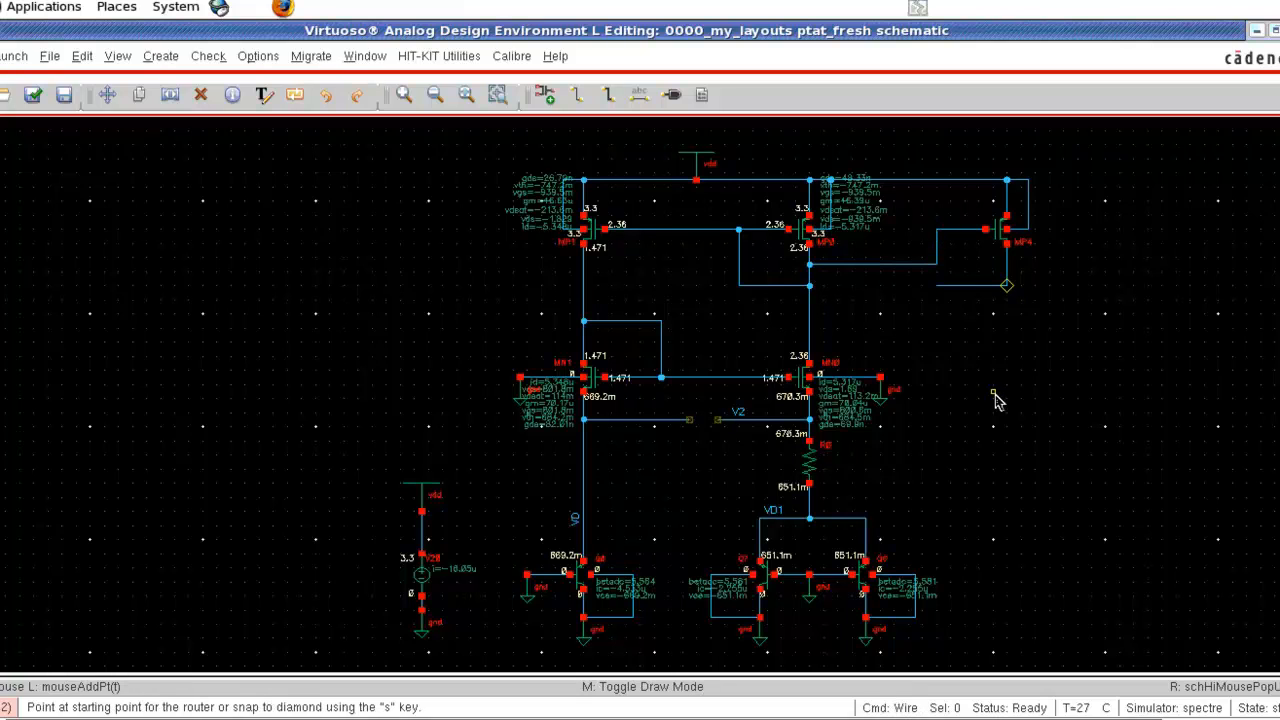
key(Escape)
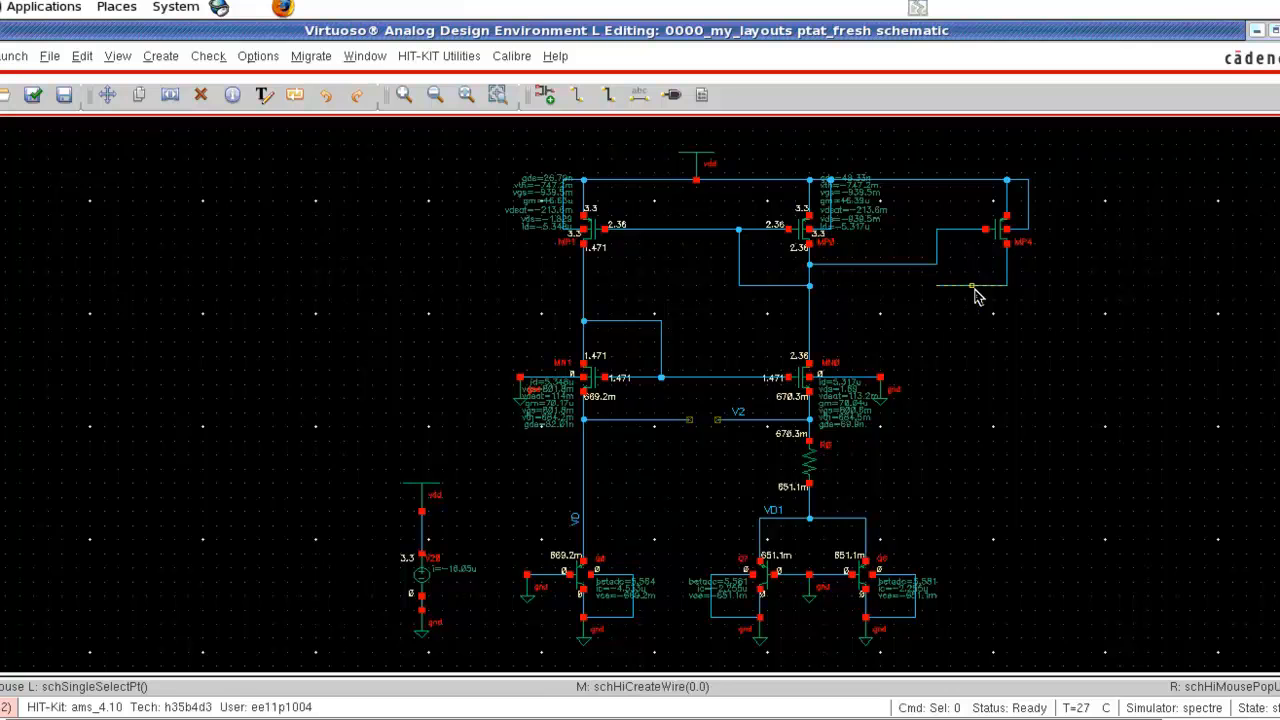
key(Delete)
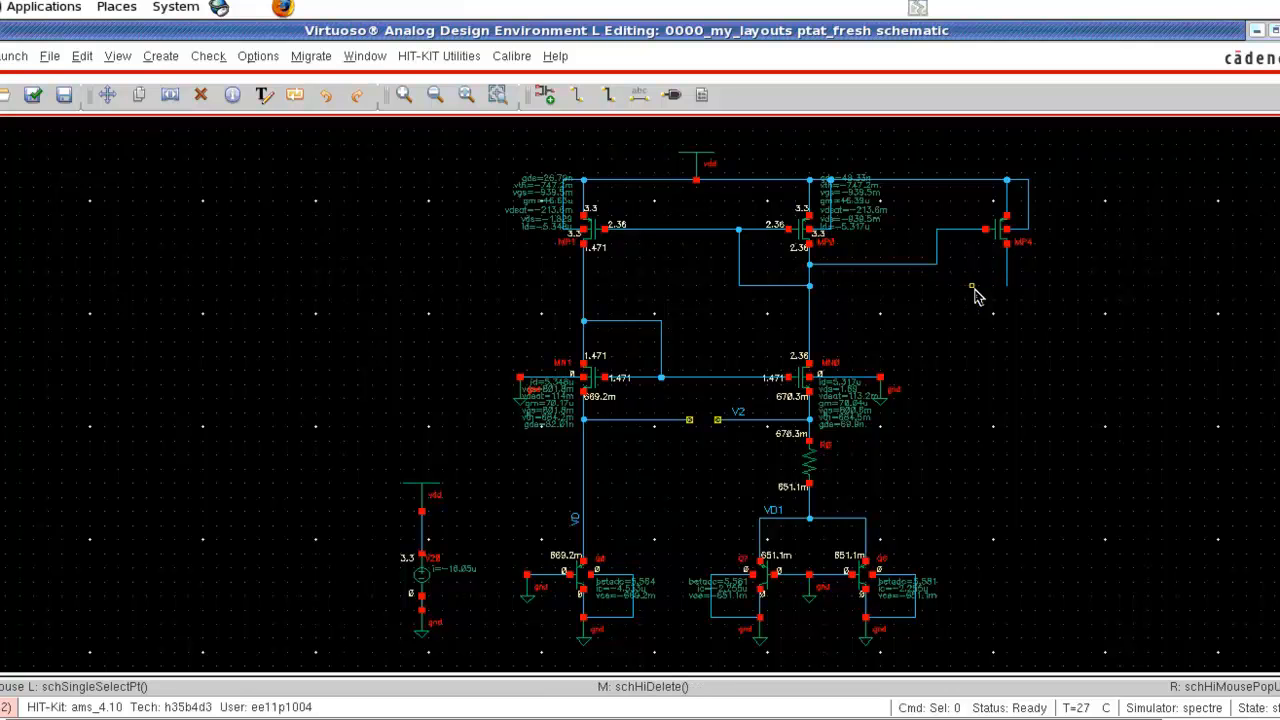
Step: Rename the resistor above the VD1 node as R1
click(809, 462)
key(q)
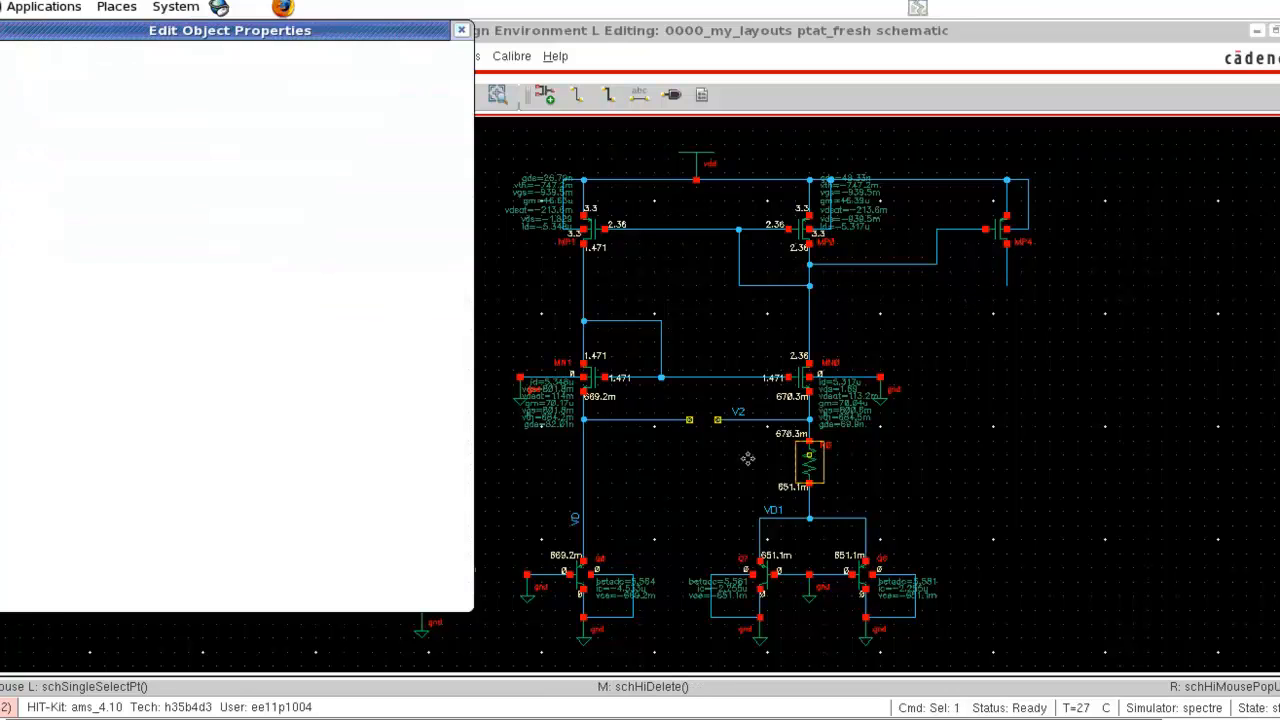
drag(148, 270, 169, 270)
text(126u M)
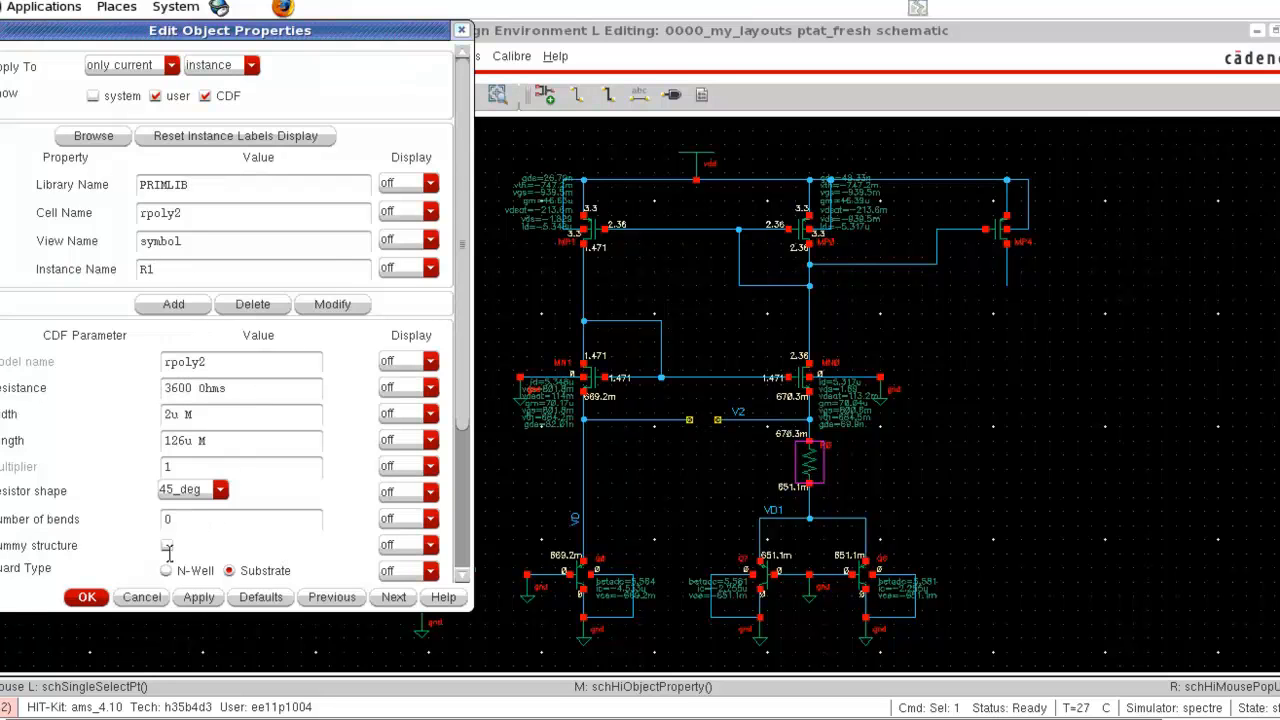
click(103, 599)
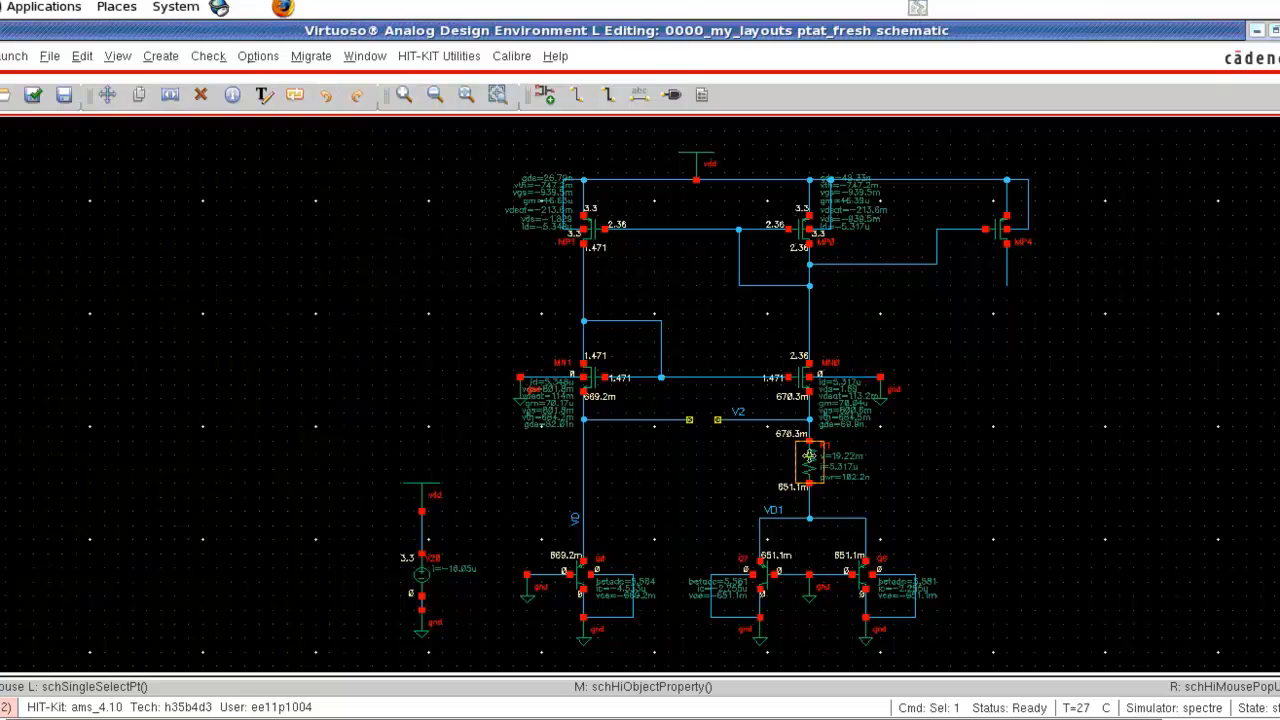
Step: Copy resistor R1 to the area directly below MP4 and name the copy R2
key(c)
click(810, 456)
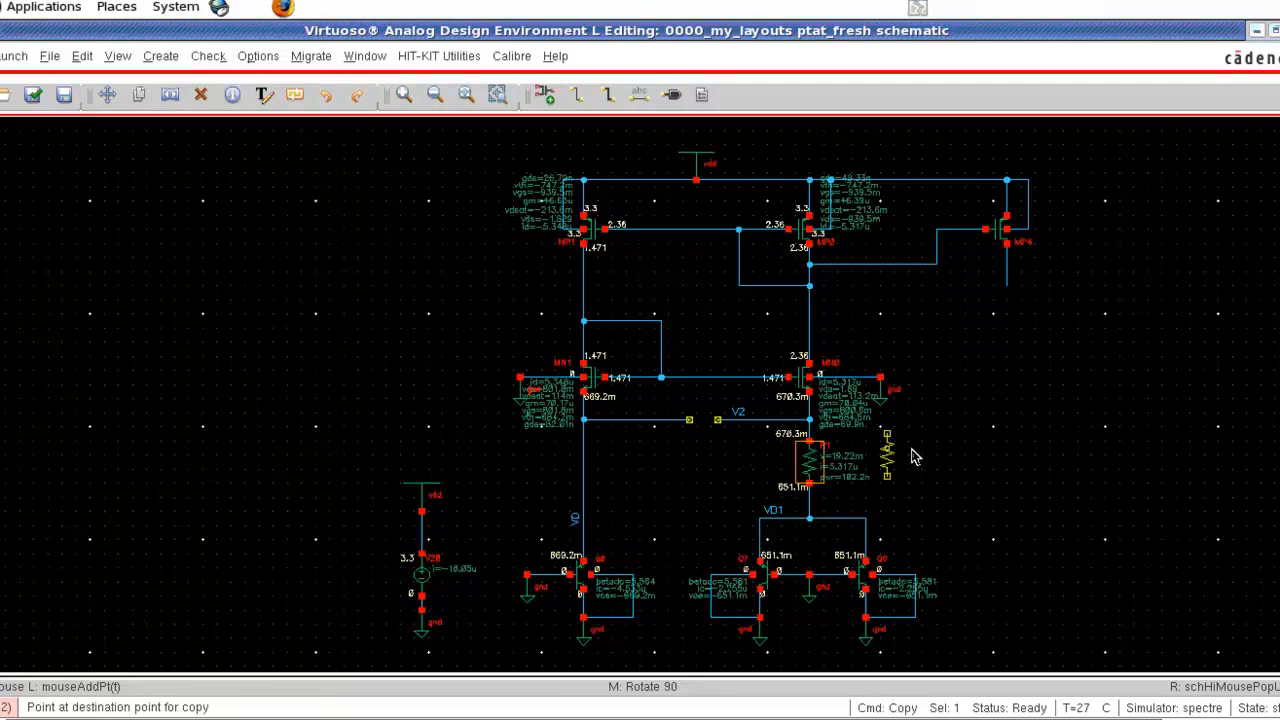
click(1010, 428)
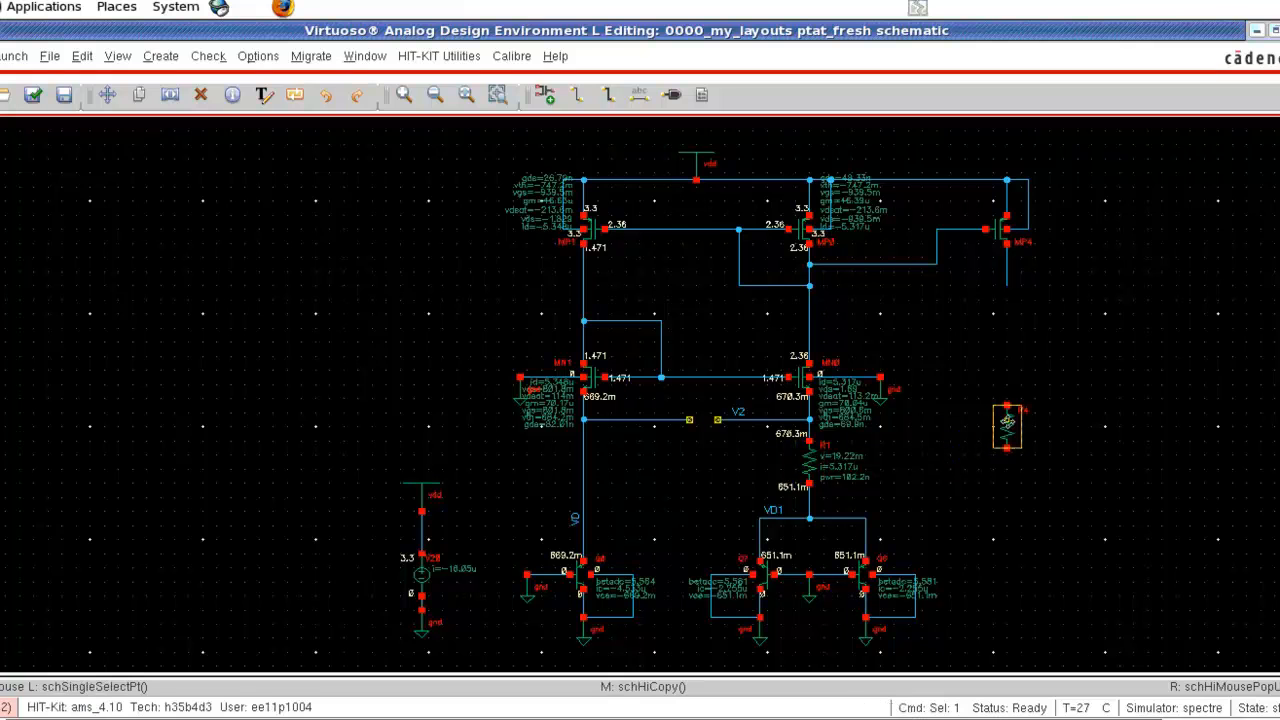
key(q)
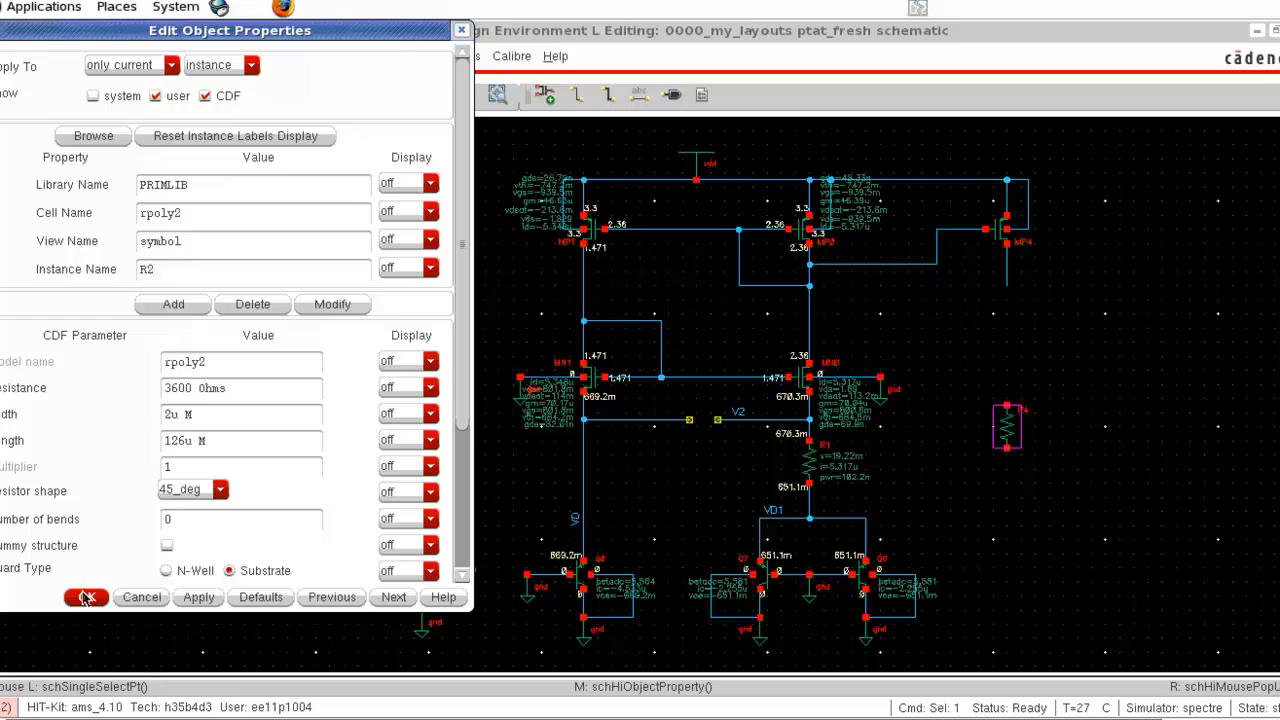
click(87, 597)
click(1078, 363)
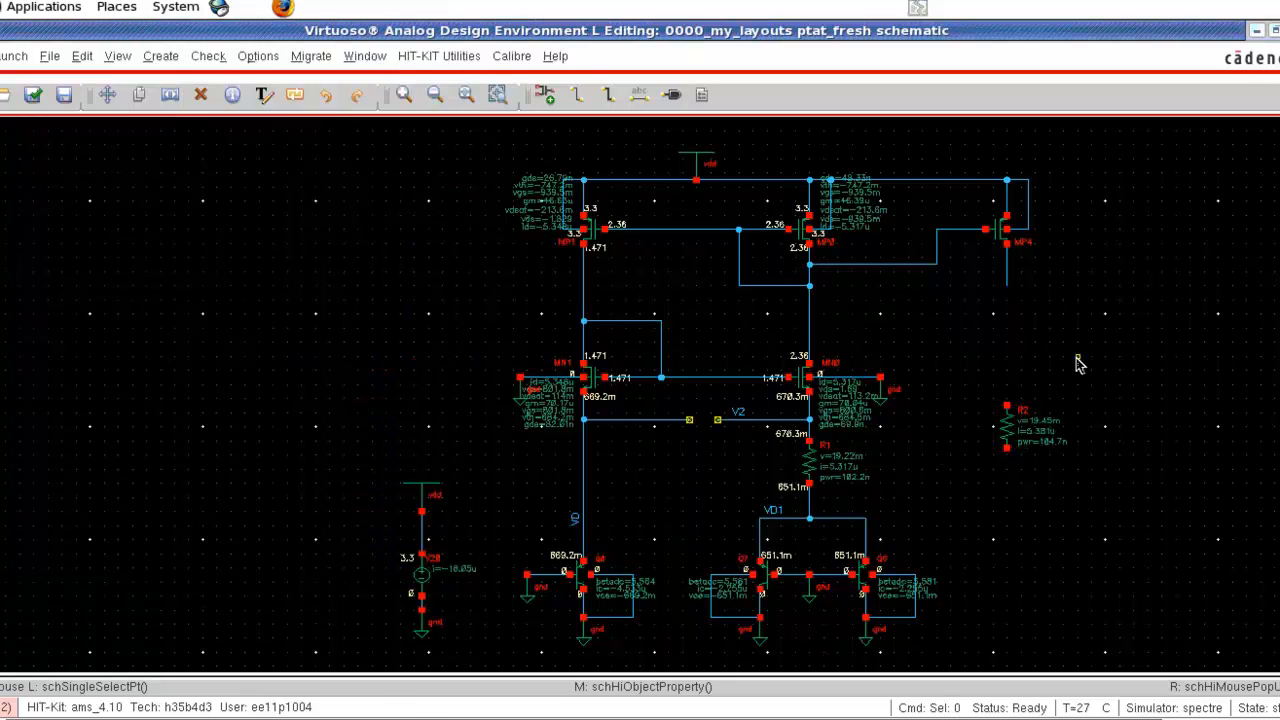
Step: Wire the upper terminal of R2 to the drain of MP4
key(w)
click(1007, 410)
click(1006, 286)
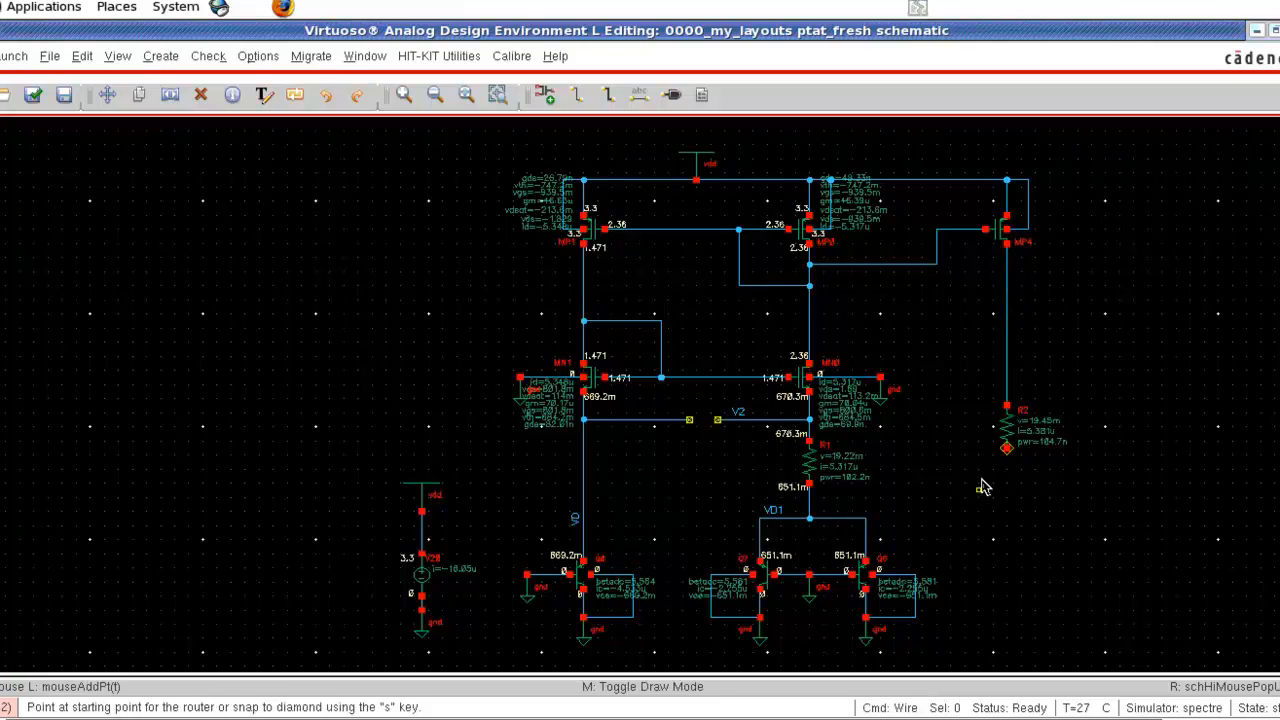
key(Escape)
Step: Copy the gnd symbol under the rightmost bipolar transistor and connect it below R2's lower terminal
click(866, 632)
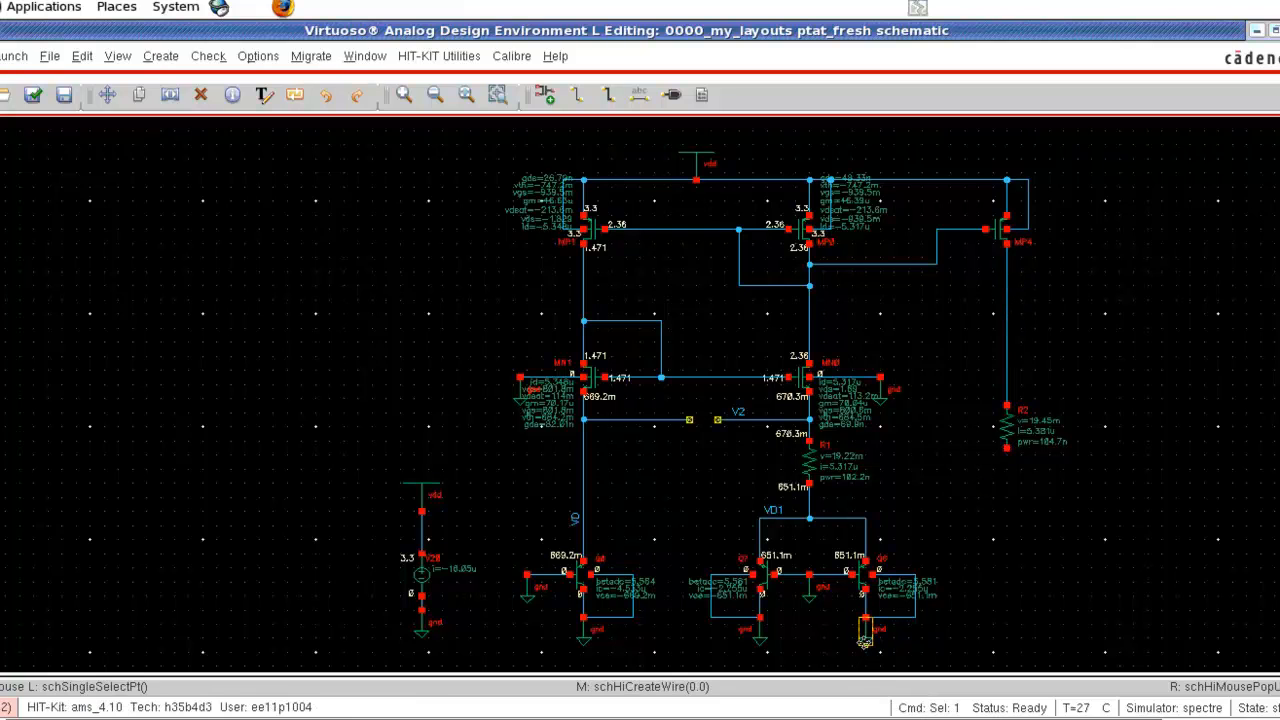
key(c)
click(865, 640)
click(1007, 476)
drag(1007, 476, 1007, 539)
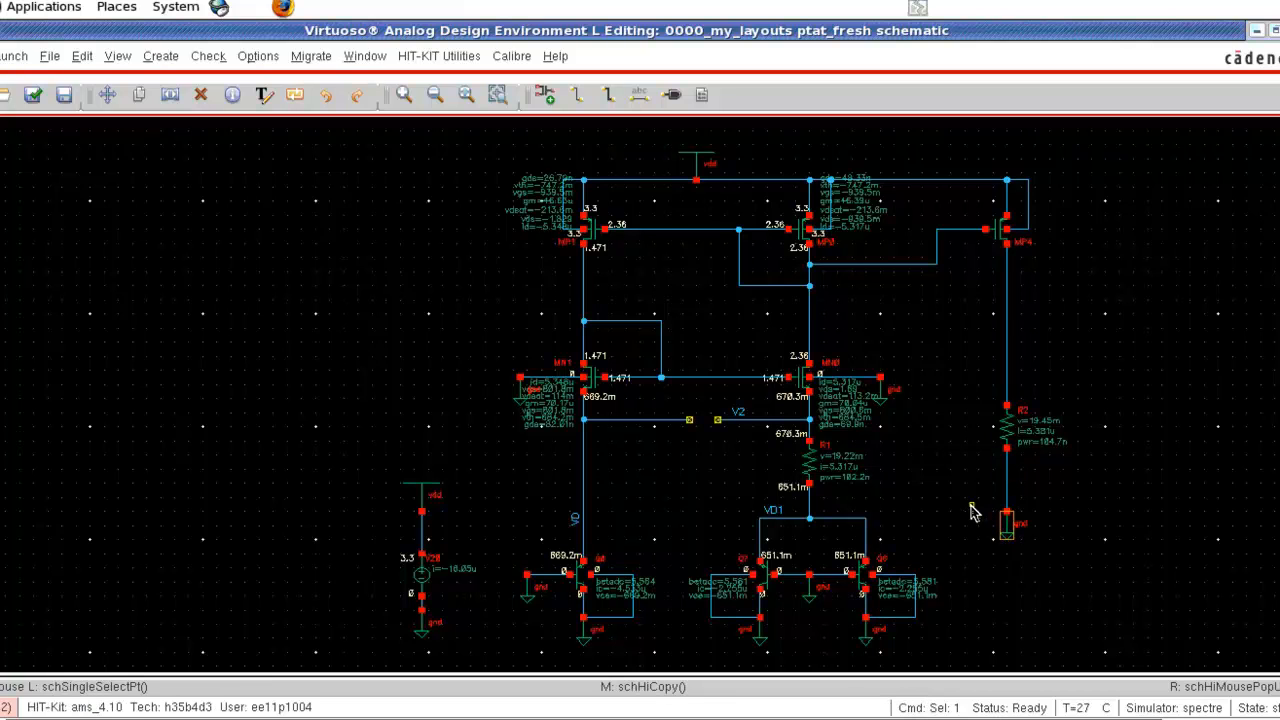
Step: Run a schematic check on the added MP4 and R2 branch and close the report
click(1180, 492)
key(shift+x)
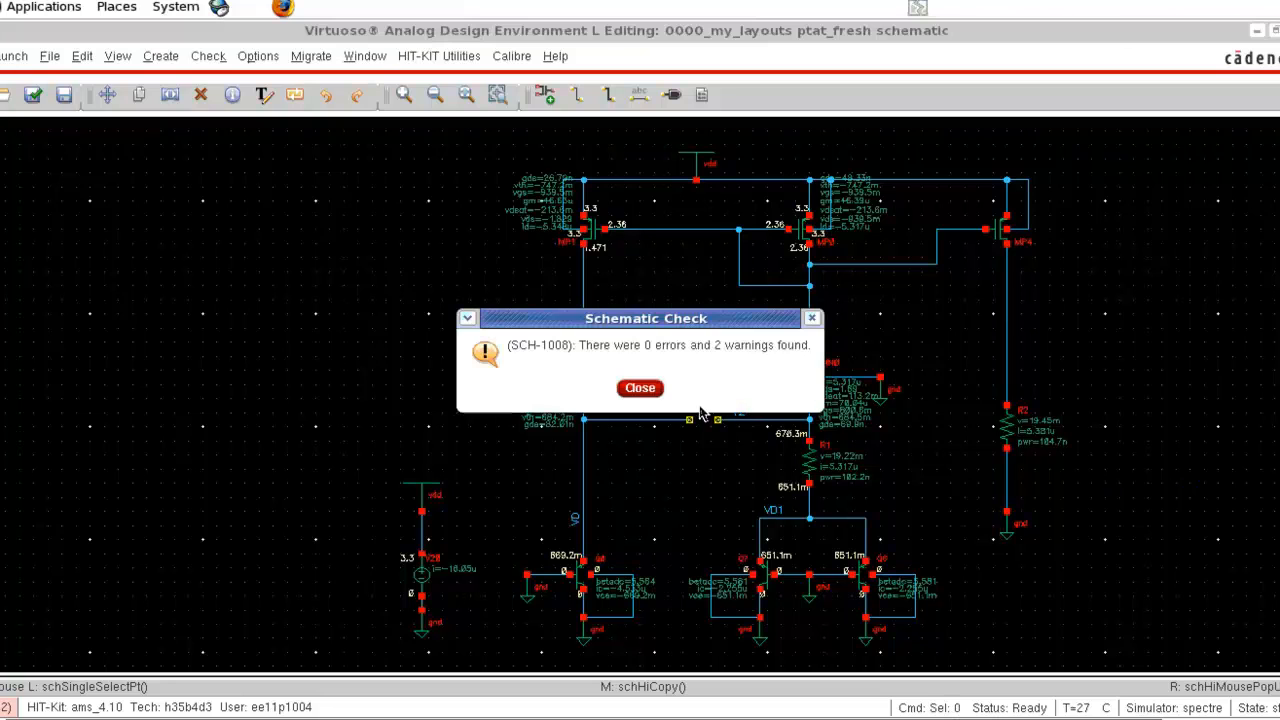
click(635, 386)
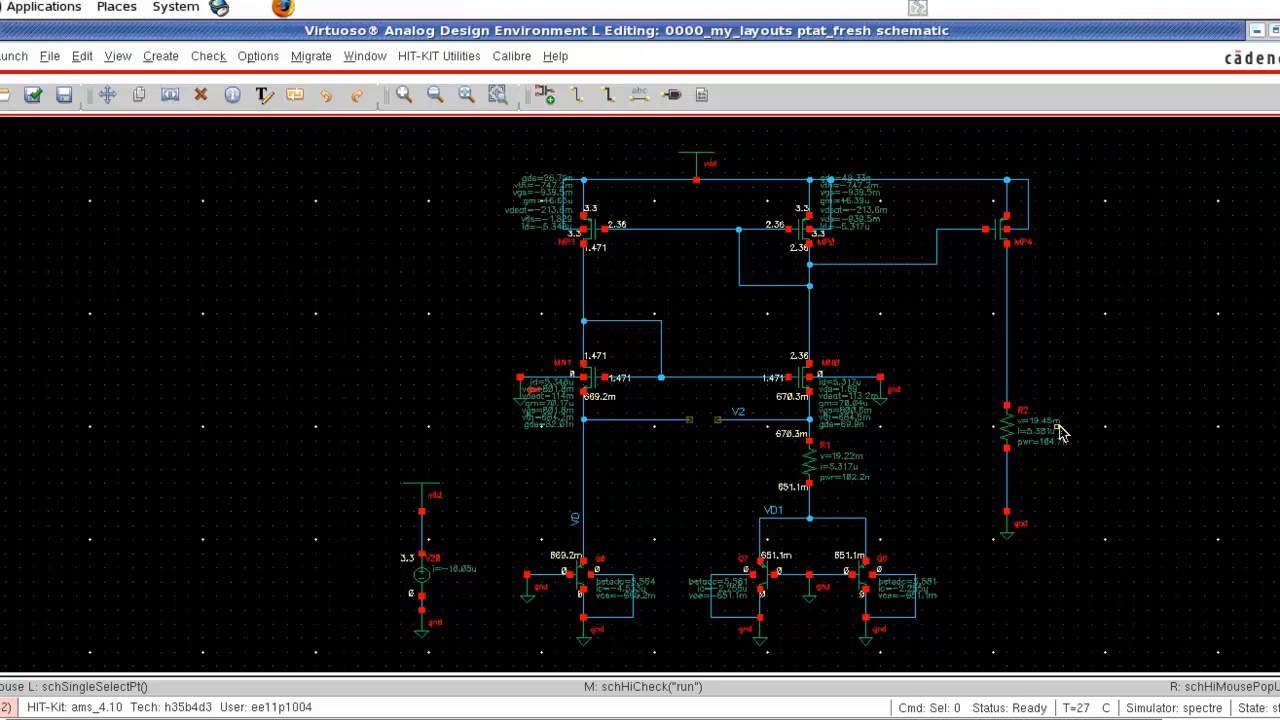
Step: Draw an output wire outward from the node between MP4 and R2 and name it ptat
key(w)
click(1007, 385)
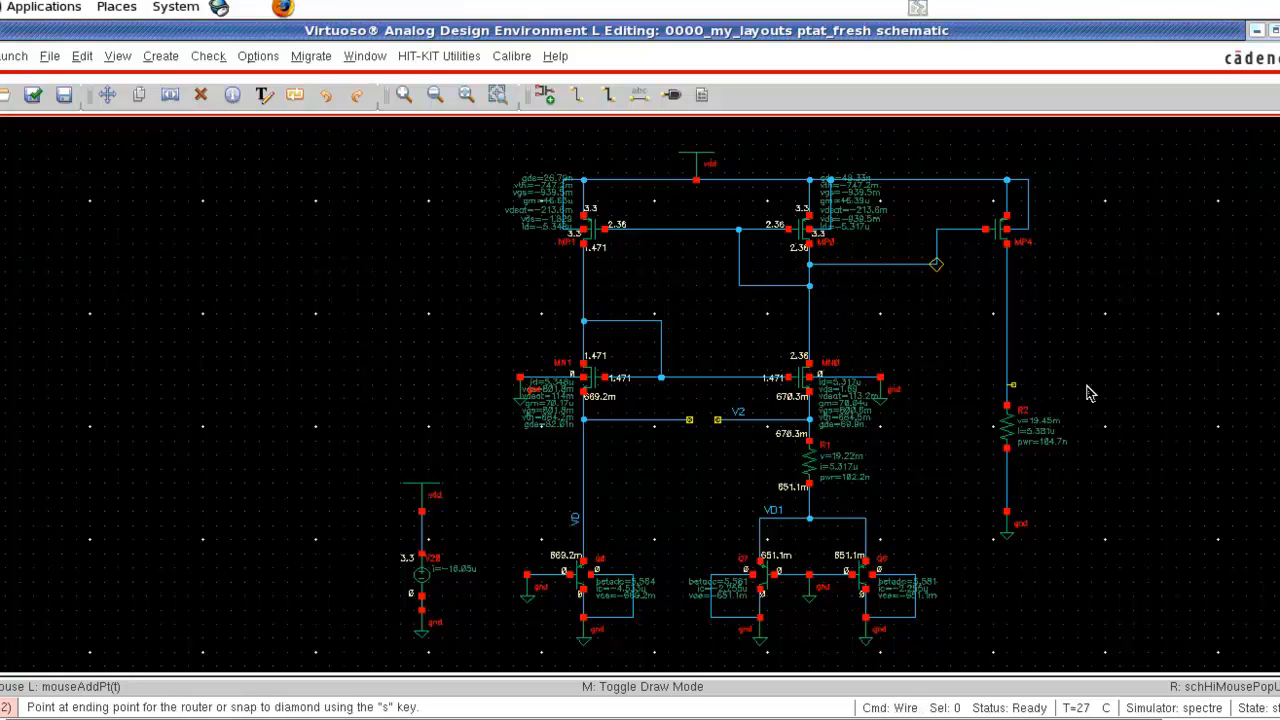
click(1182, 387)
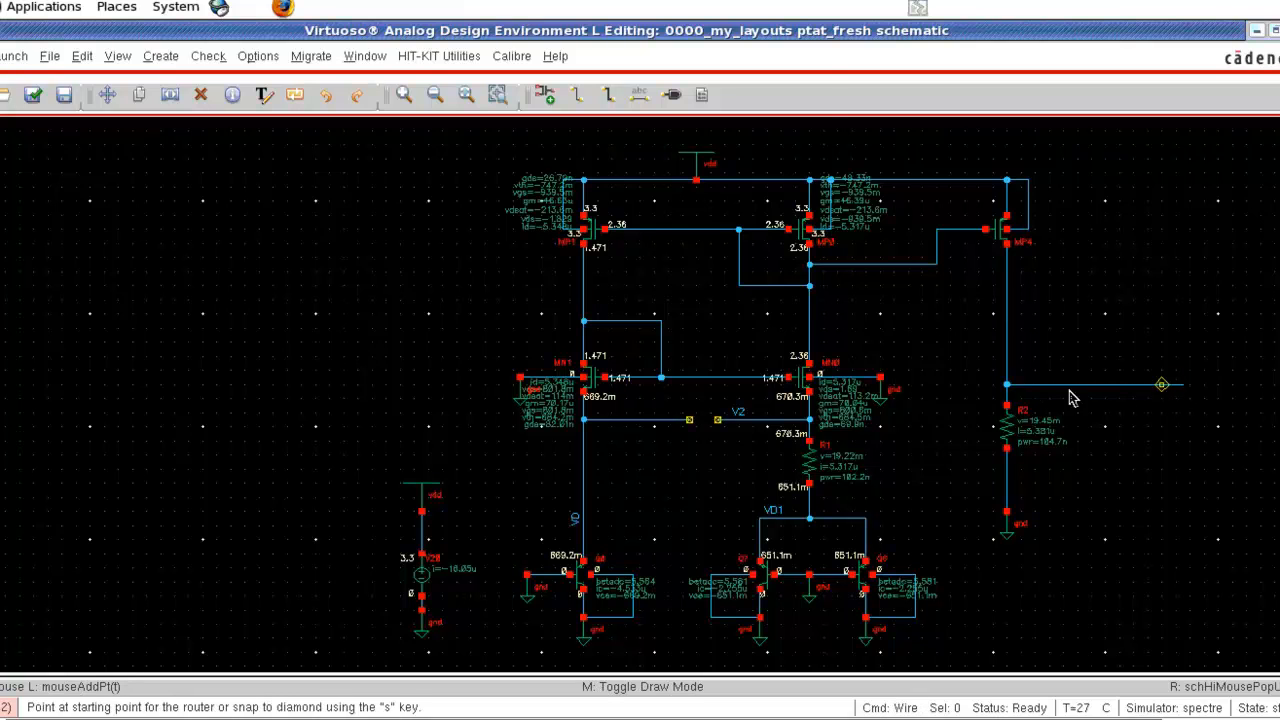
key(l)
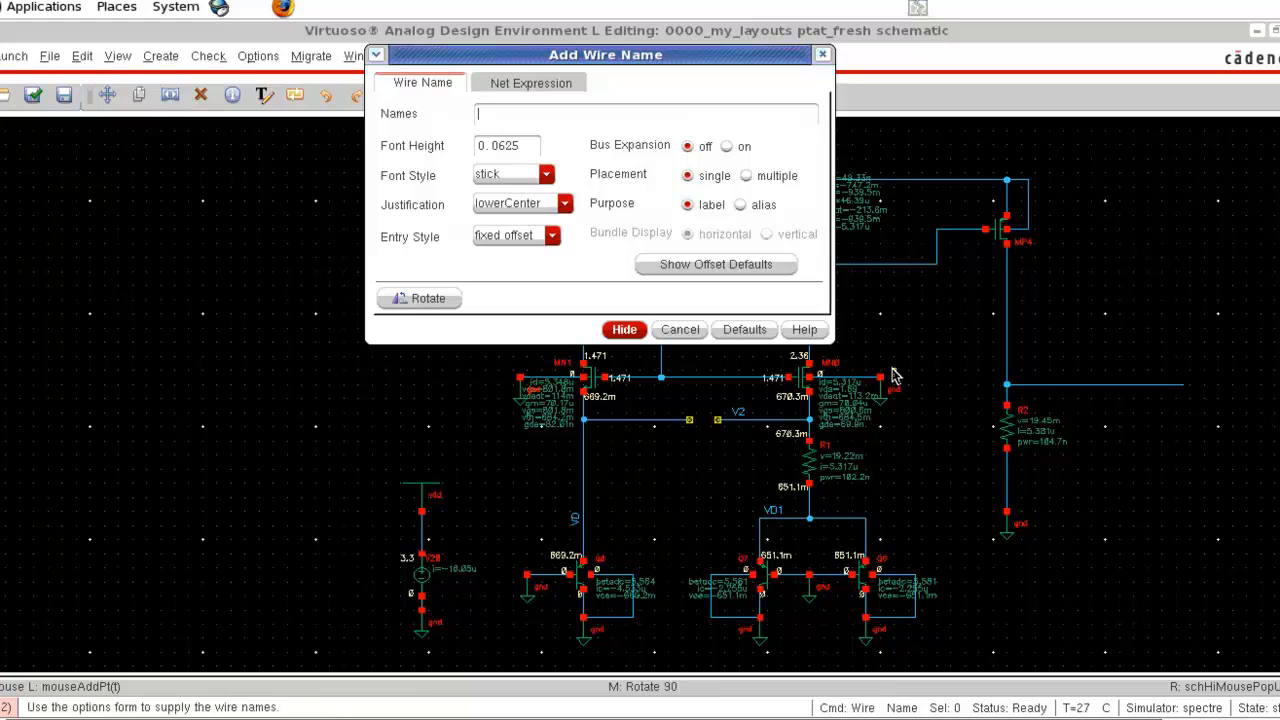
text(ptat)
click(622, 330)
click(1143, 391)
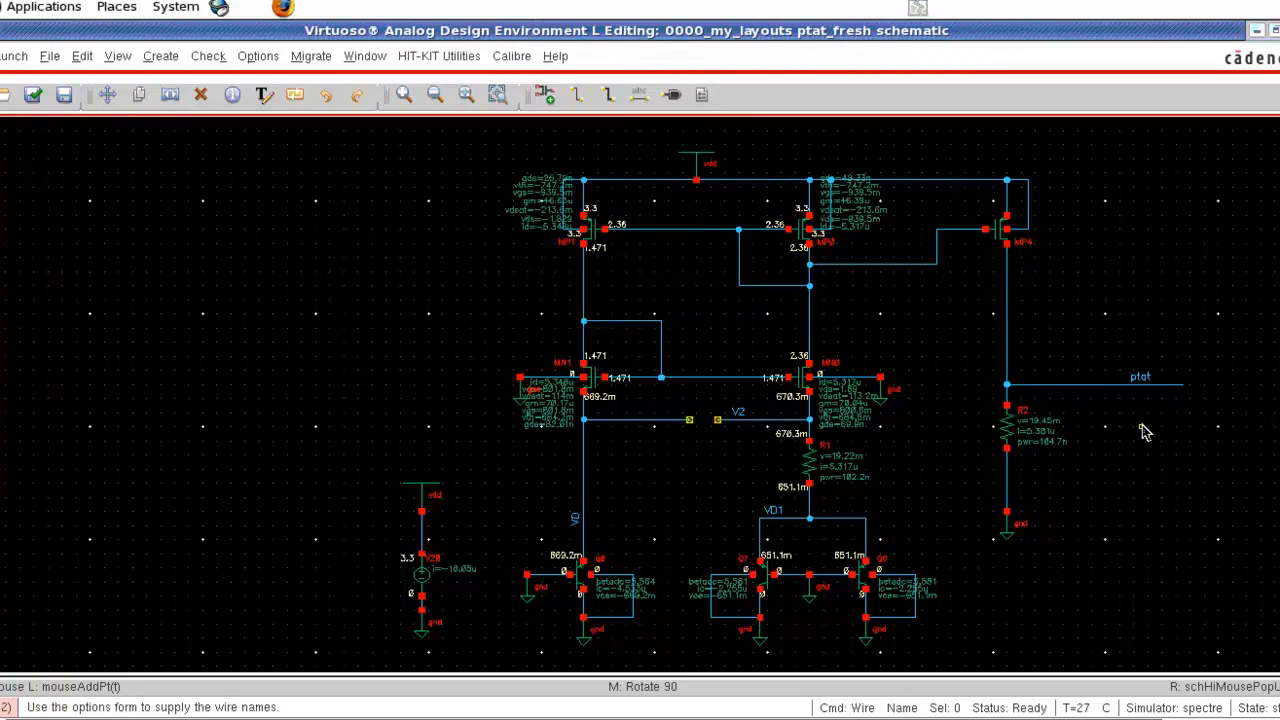
Step: Check the schematic again with the ptat output wire added, closing each check report
key(x)
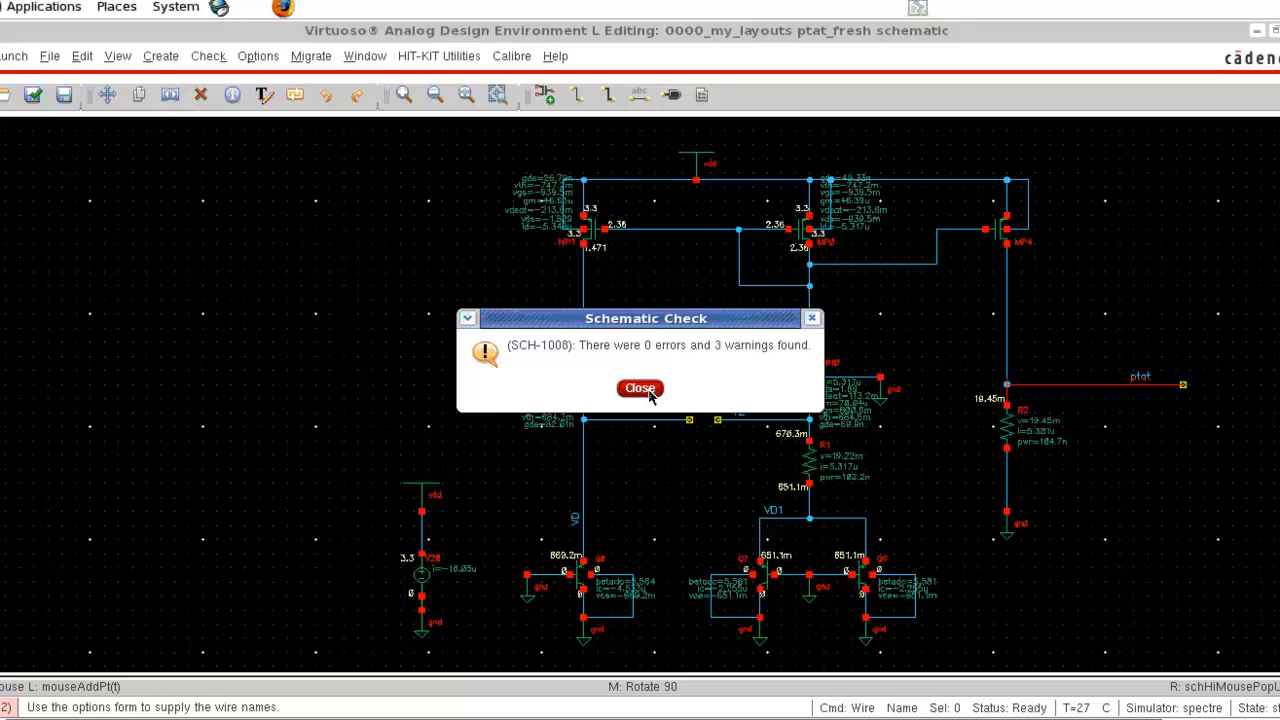
click(643, 388)
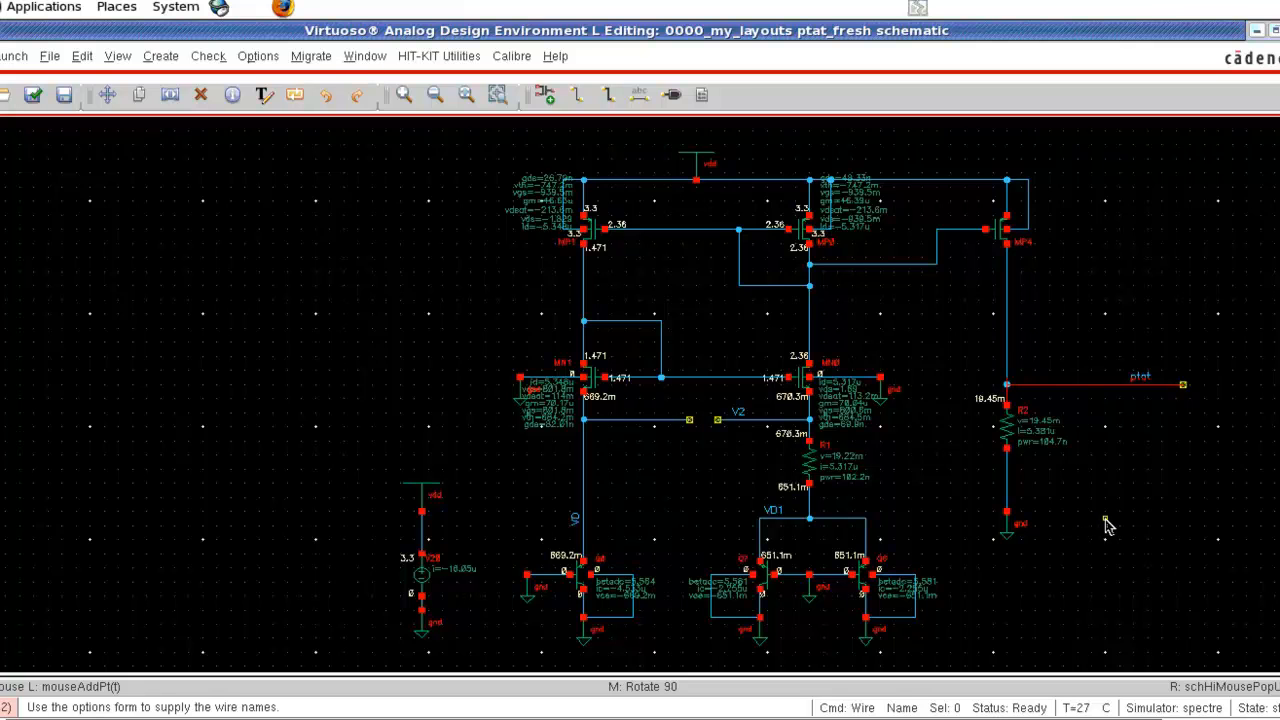
key(Right)
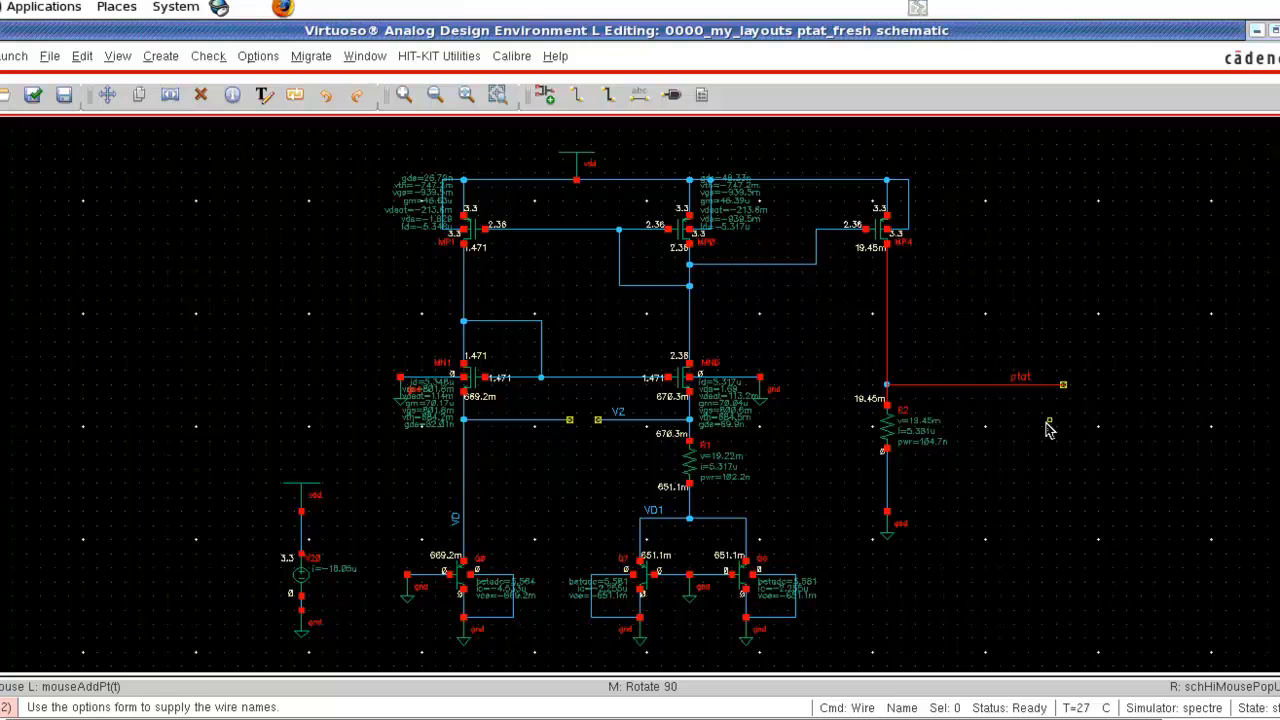
key(shift+x)
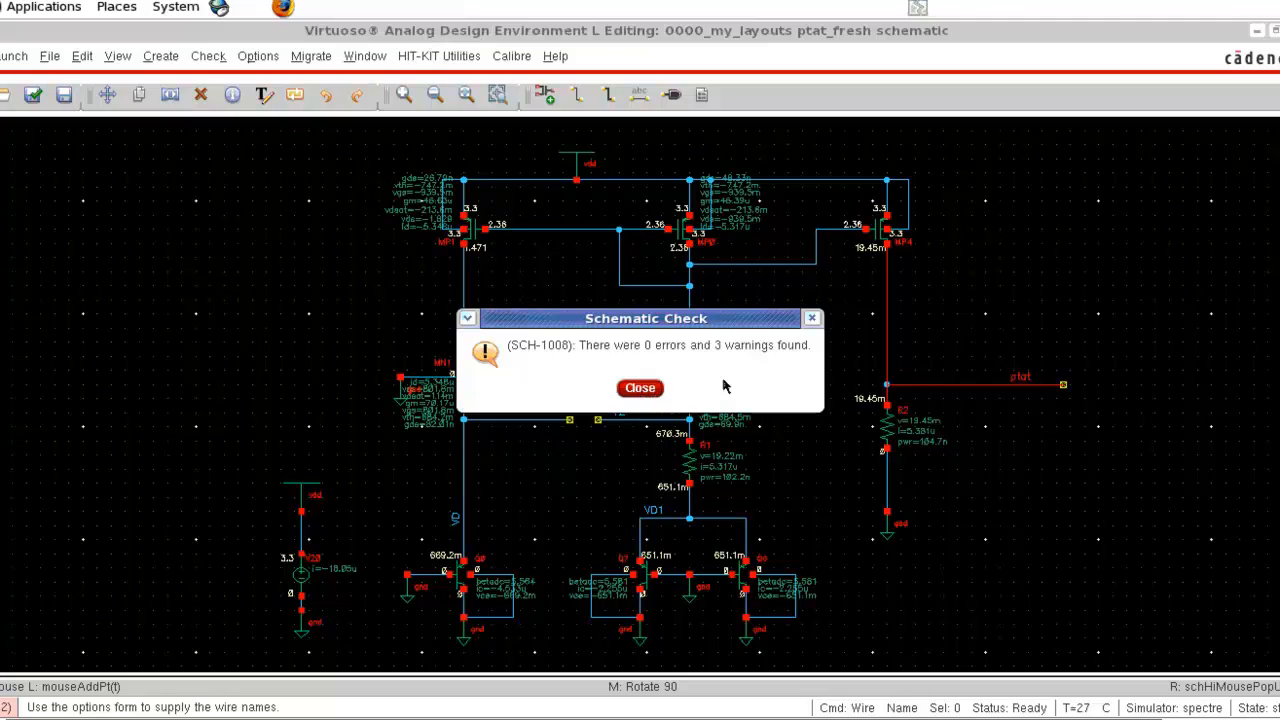
click(640, 388)
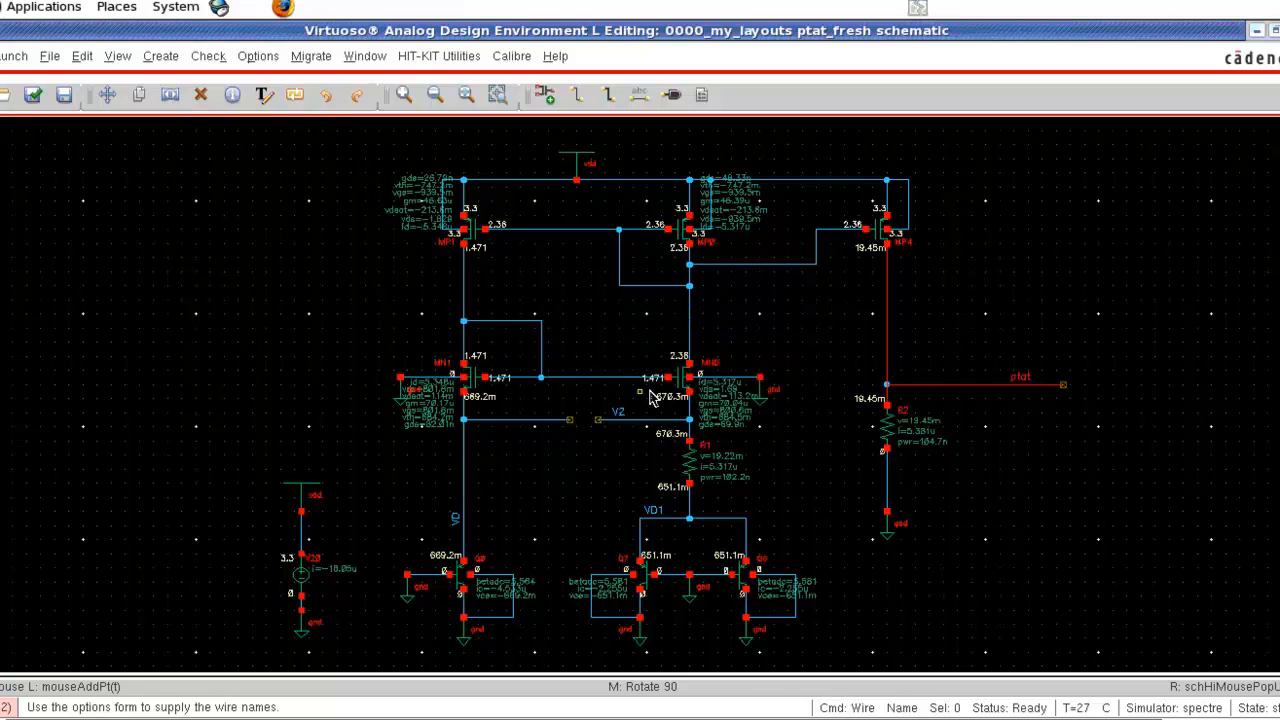
Step: Disable plotting of ptat_1 and add the ptat net from the schematic to the outputs to be plotted
click(716, 719)
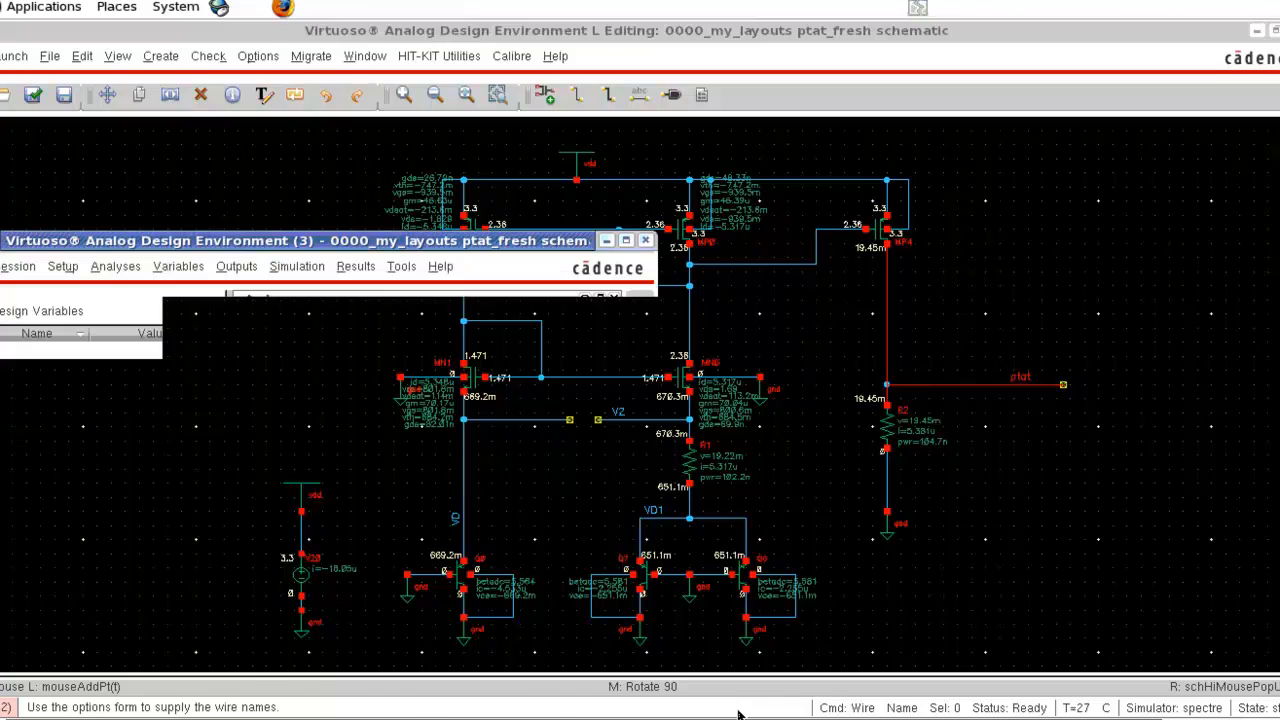
click(451, 552)
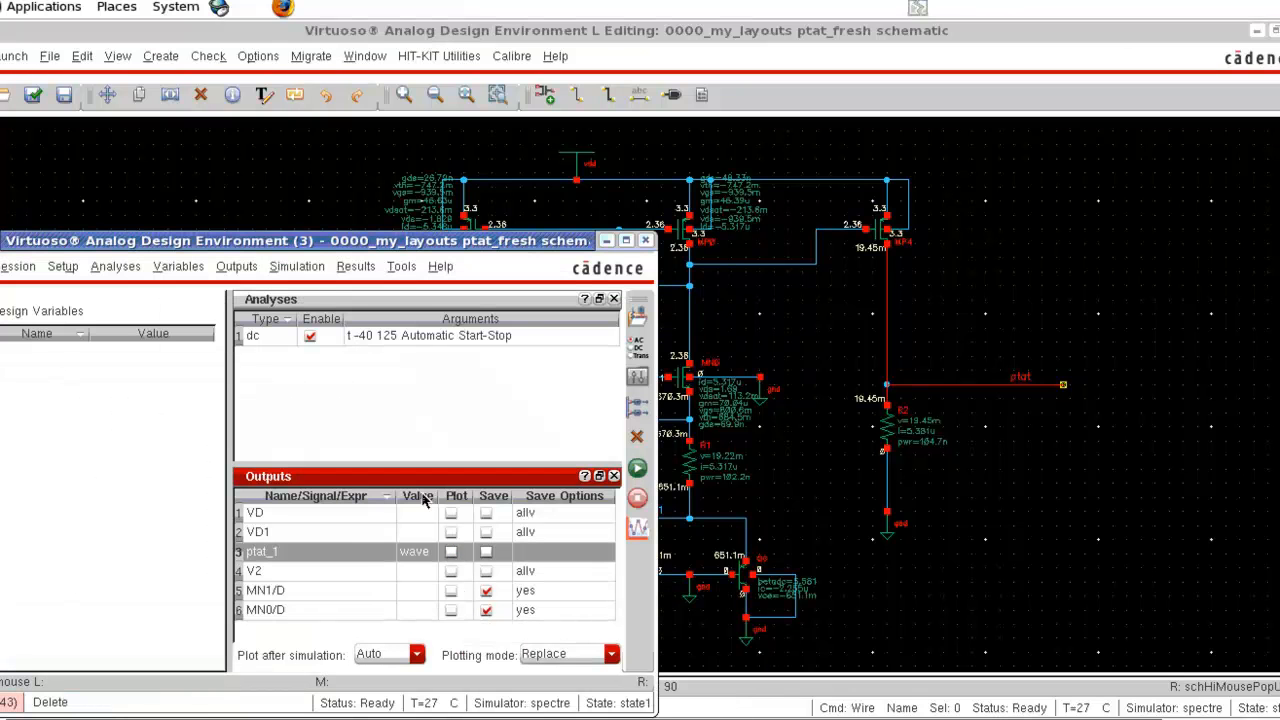
click(234, 267)
mouse_move(258, 366)
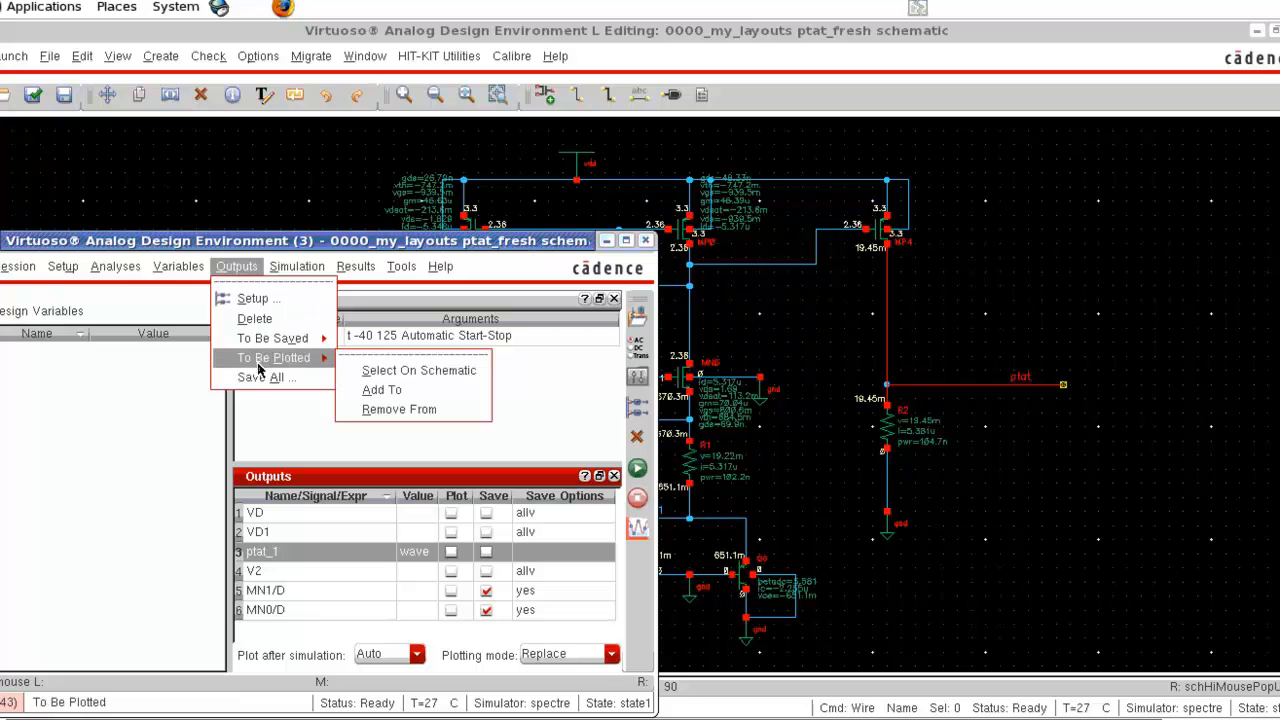
click(399, 371)
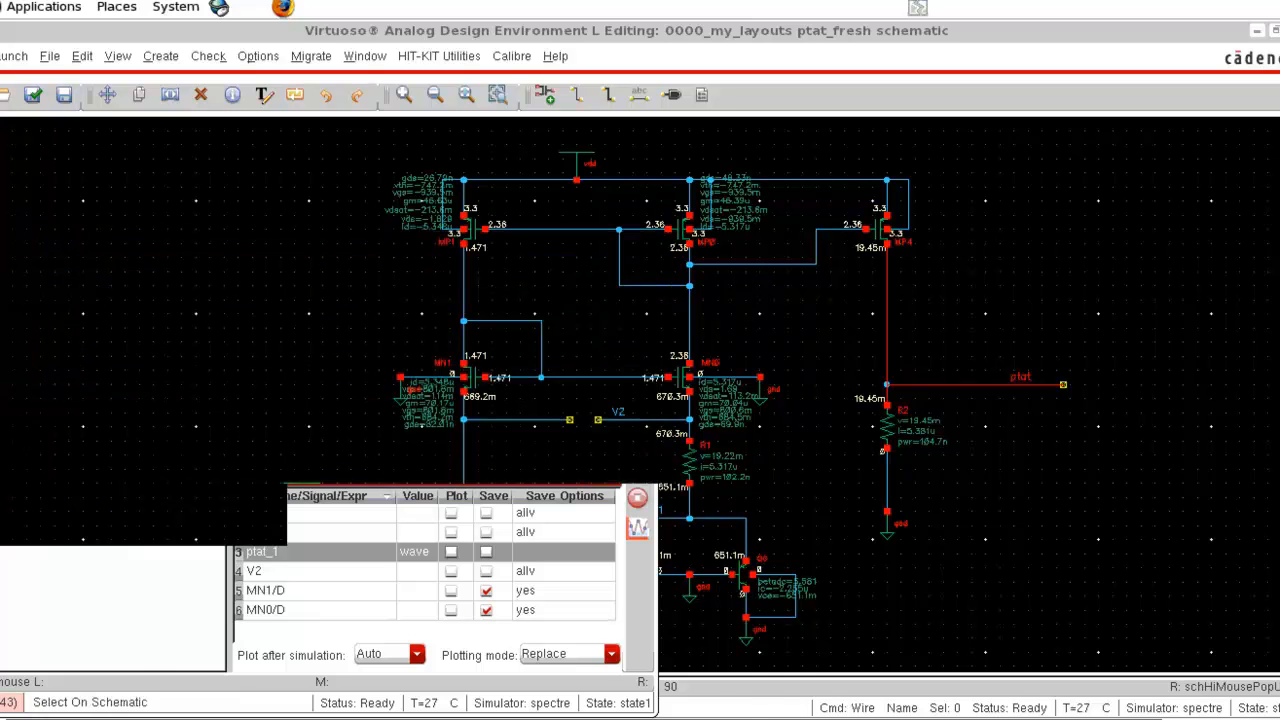
click(1018, 380)
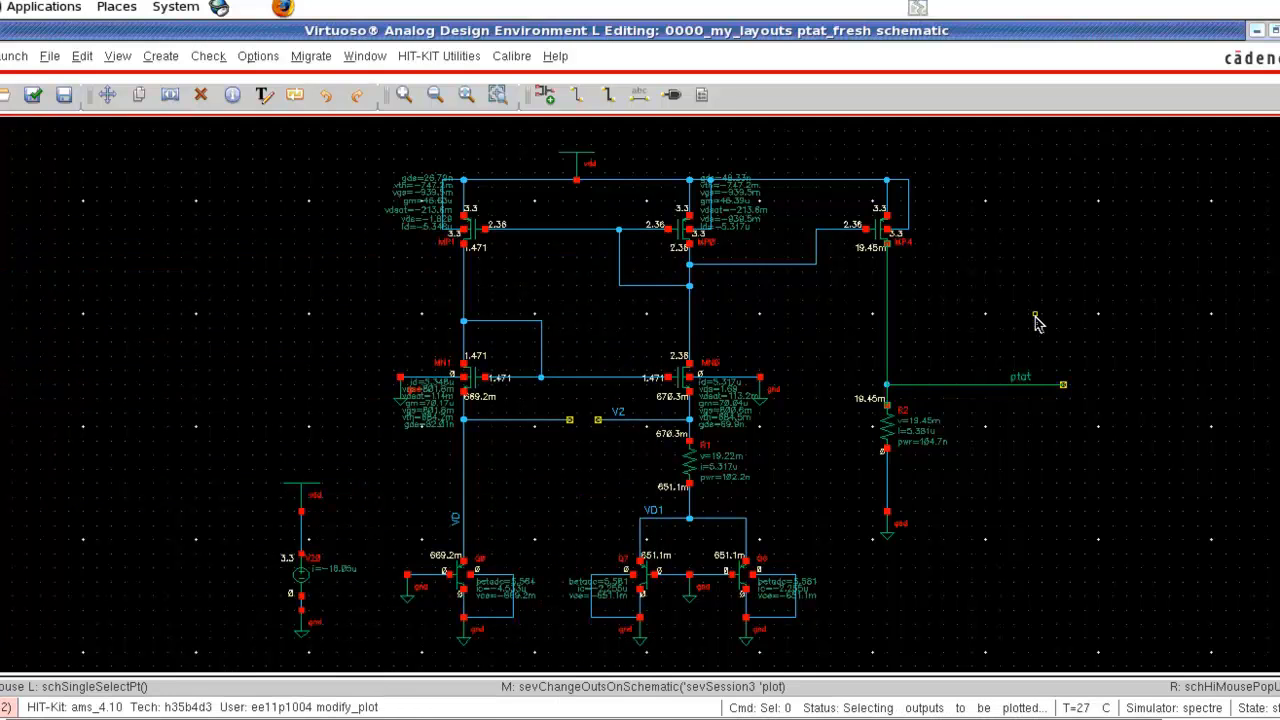
key(Escape)
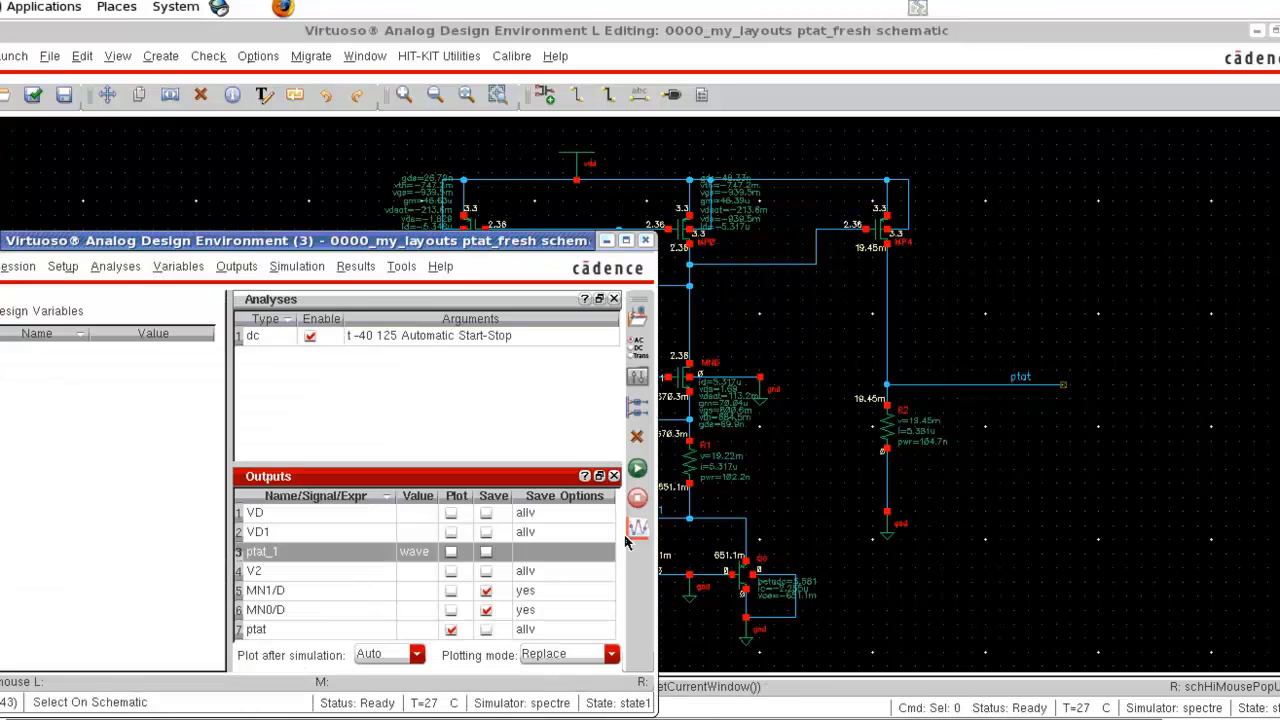
Step: Run the simulation, examine the ptat curve over temperature beside the R2 branch, and return to the simulation setup window
click(637, 468)
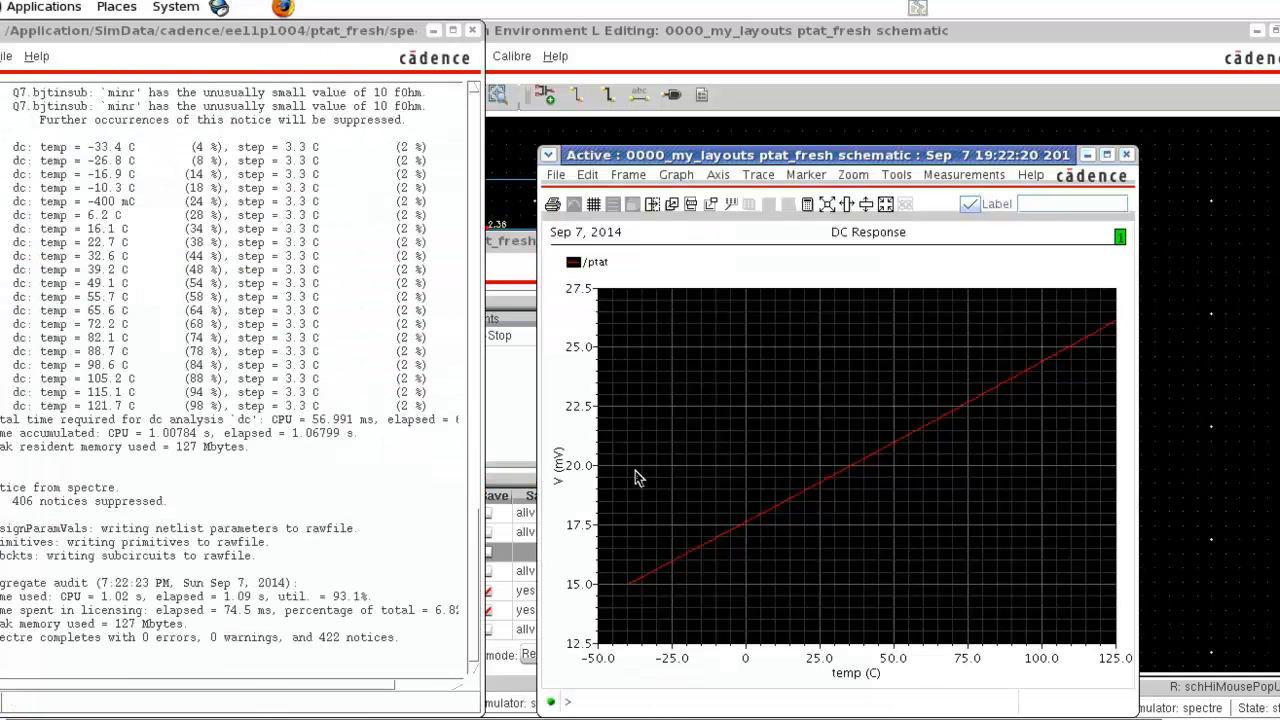
drag(1002, 152, 522, 115)
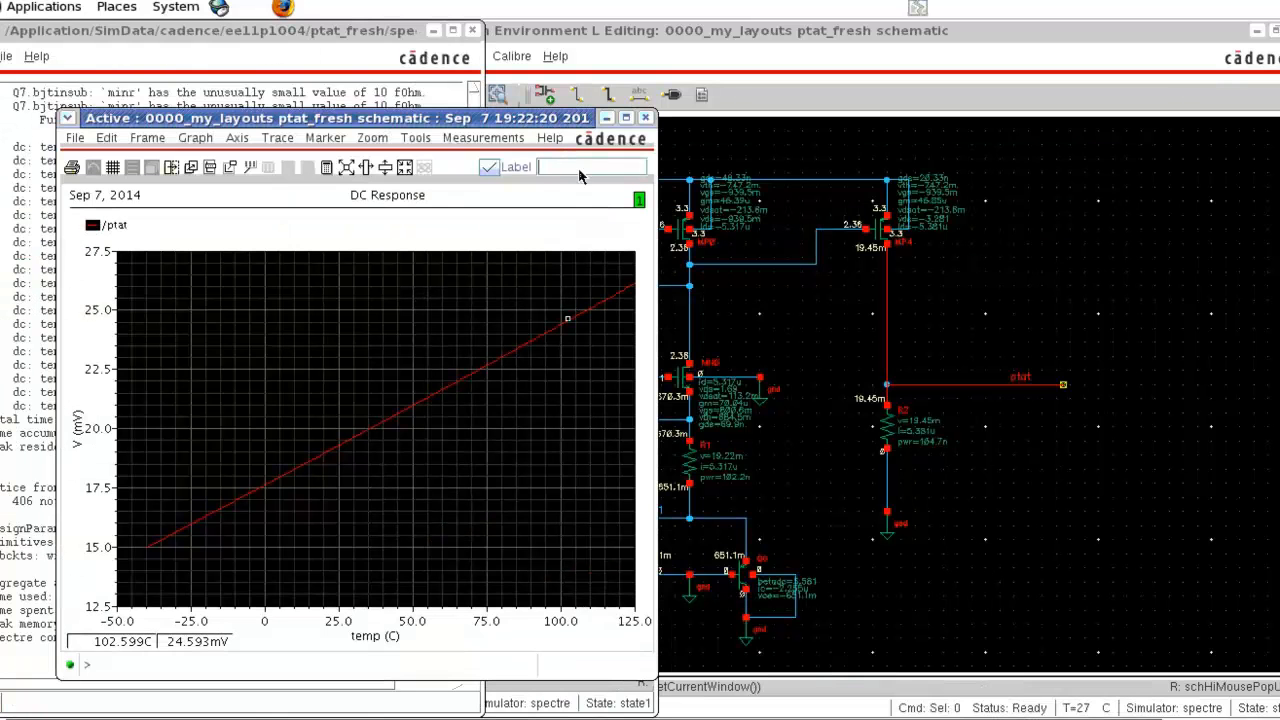
click(895, 437)
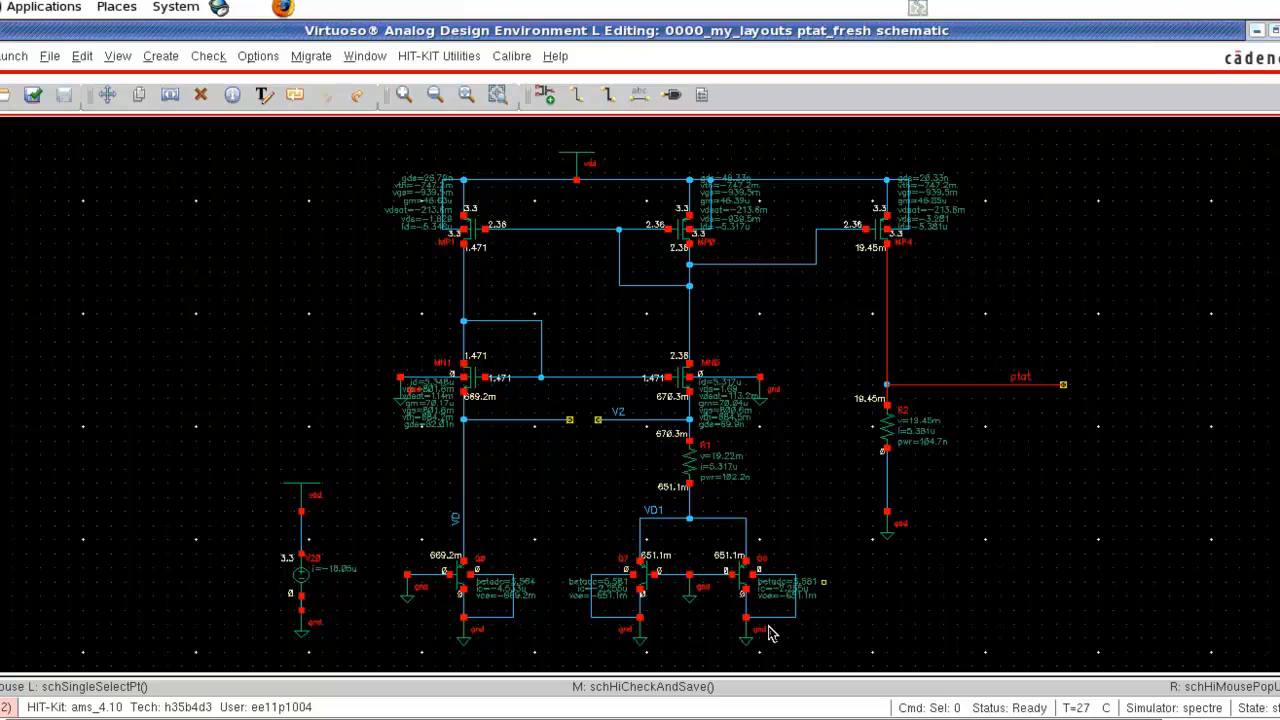
click(500, 718)
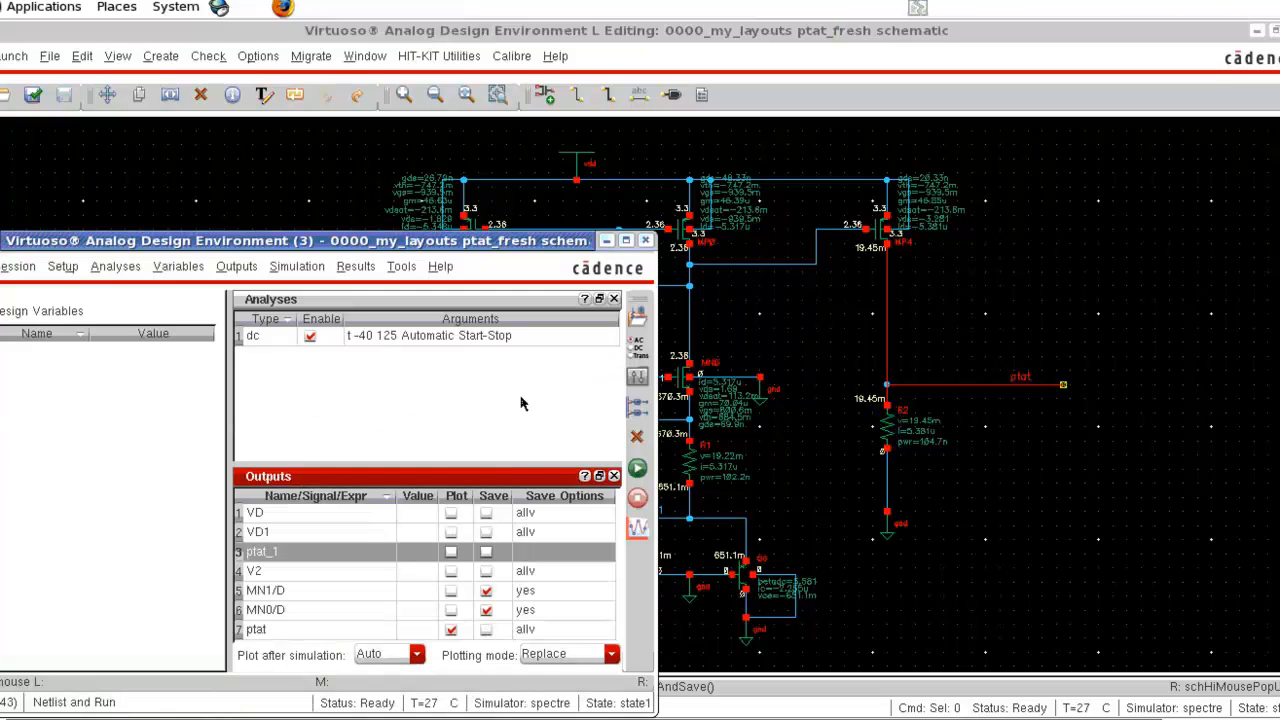
Step: Enable plotting of ptat_1 alongside ptat, run the simulation, and enlarge the resulting graph window
click(451, 552)
click(637, 468)
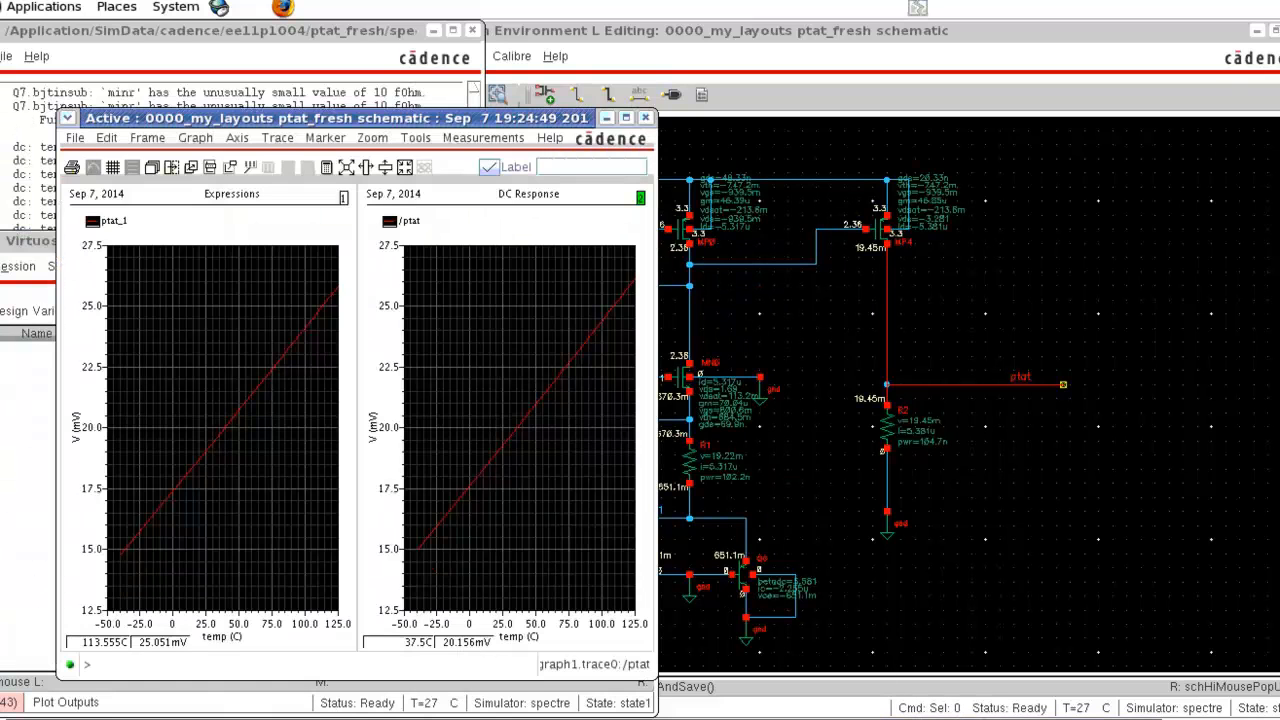
click(627, 118)
Step: Overlay the ptat_1 trace on the ptat graph, delete the emptied graph, compare both curves, and put the graph window away
click(383, 380)
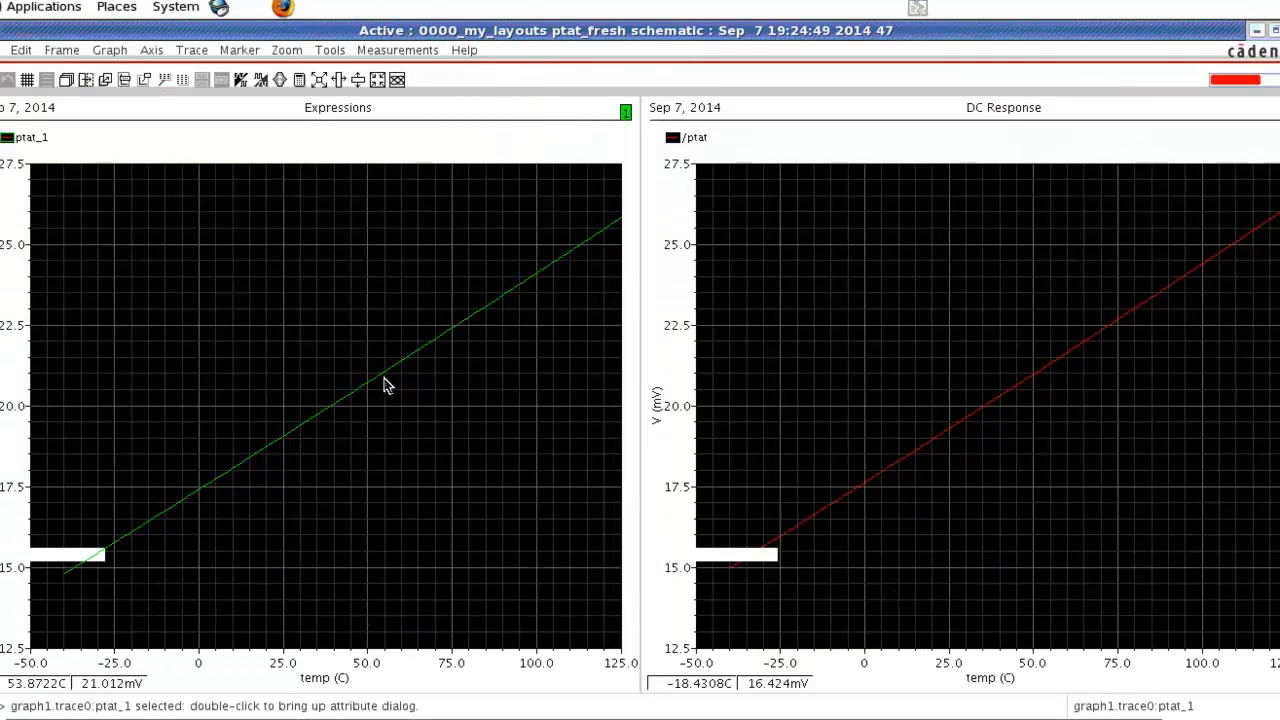
mouse_move(381, 380)
mouse_down()
mouse_move(891, 409)
mouse_move(884, 378)
mouse_up()
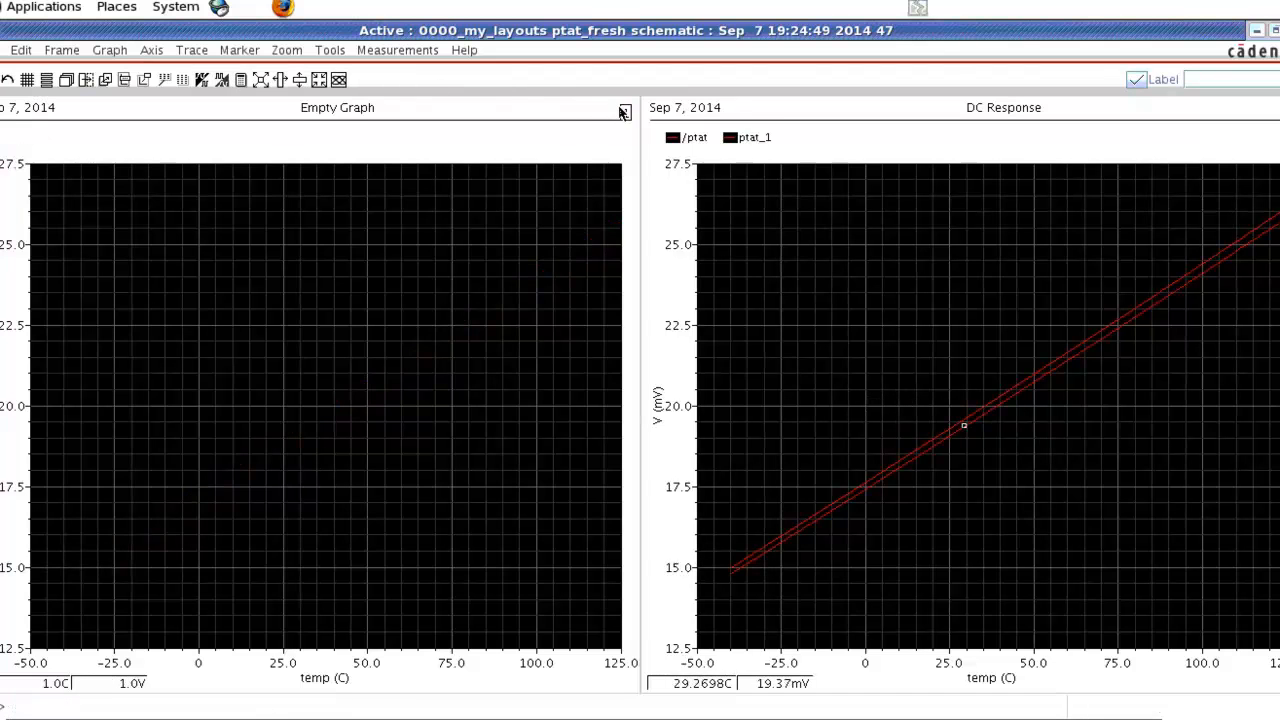
click(625, 112)
key(Delete)
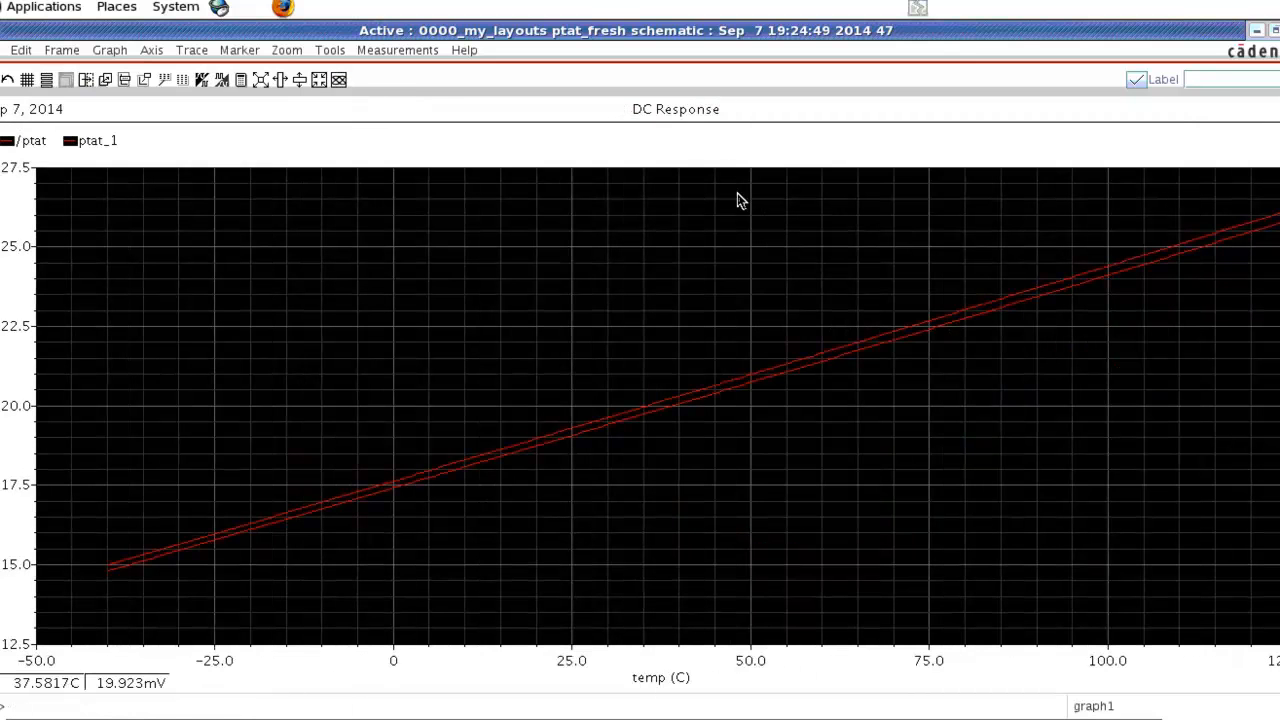
click(903, 333)
click(1257, 31)
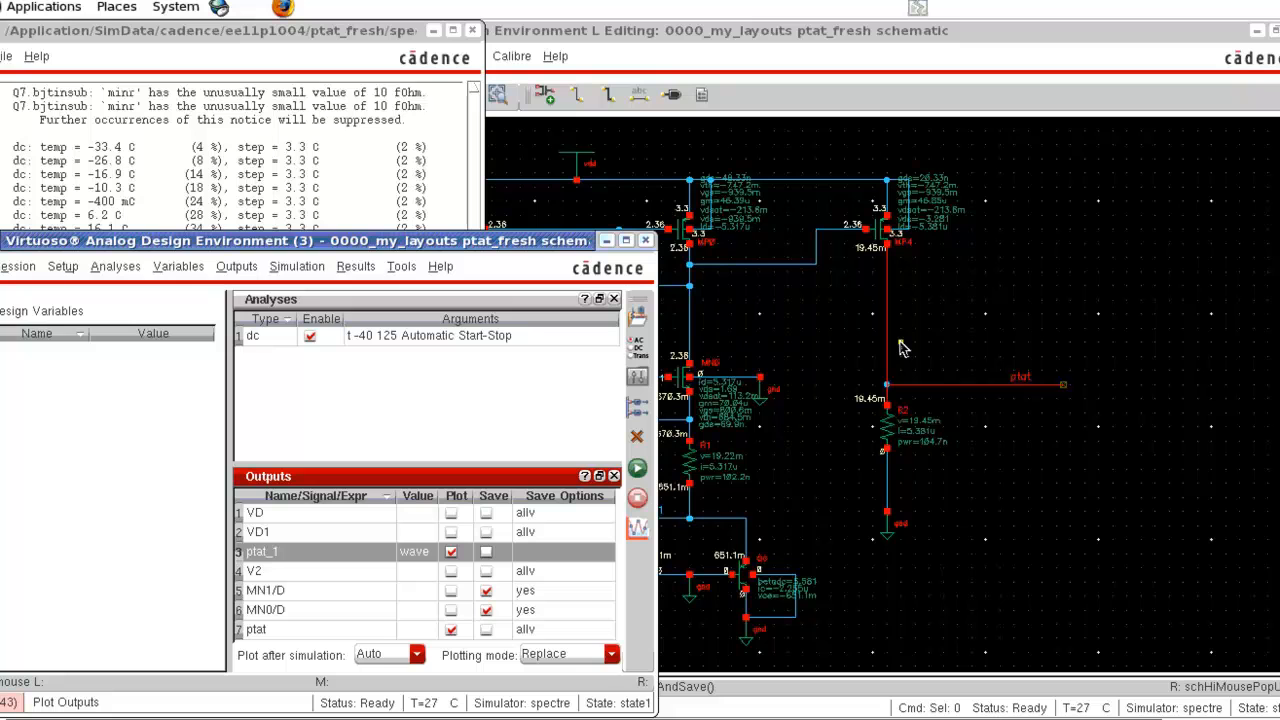
Step: Set the resistance of output resistor R2 to 10000 Ohms in its object properties
click(851, 343)
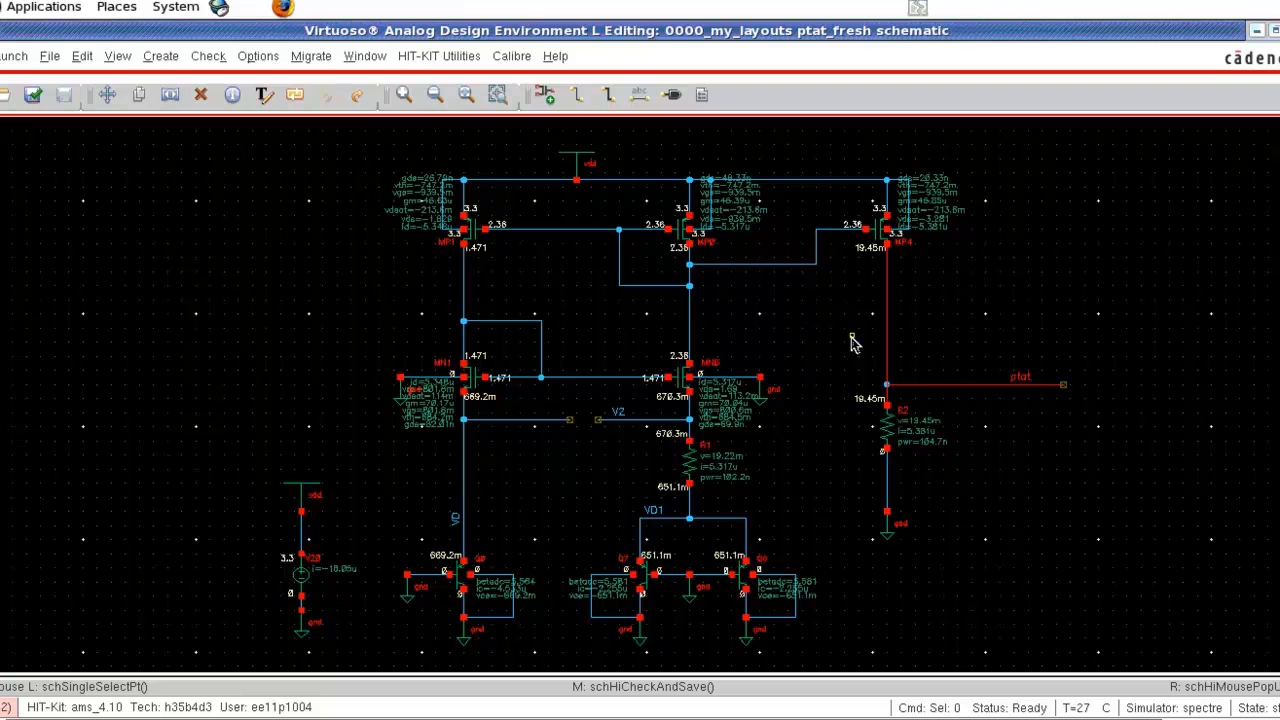
click(897, 438)
key(q)
drag(179, 389, 109, 391)
text(10000 Ohms)
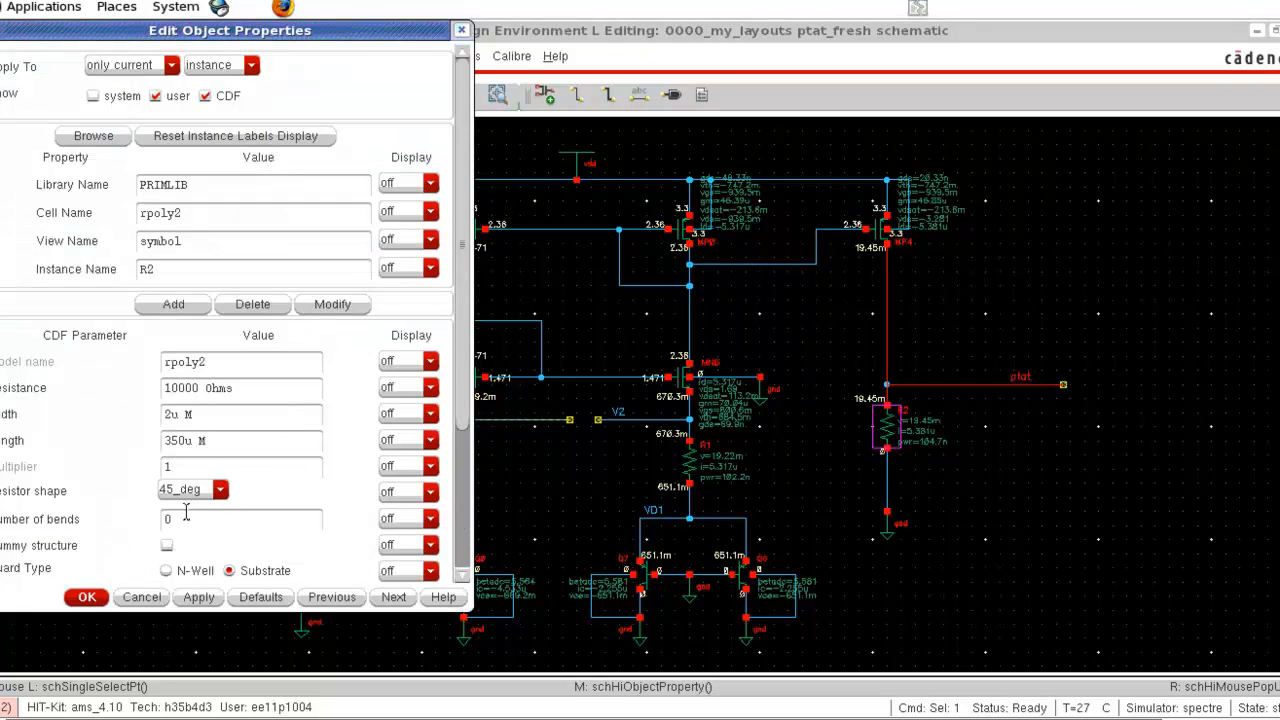
click(87, 598)
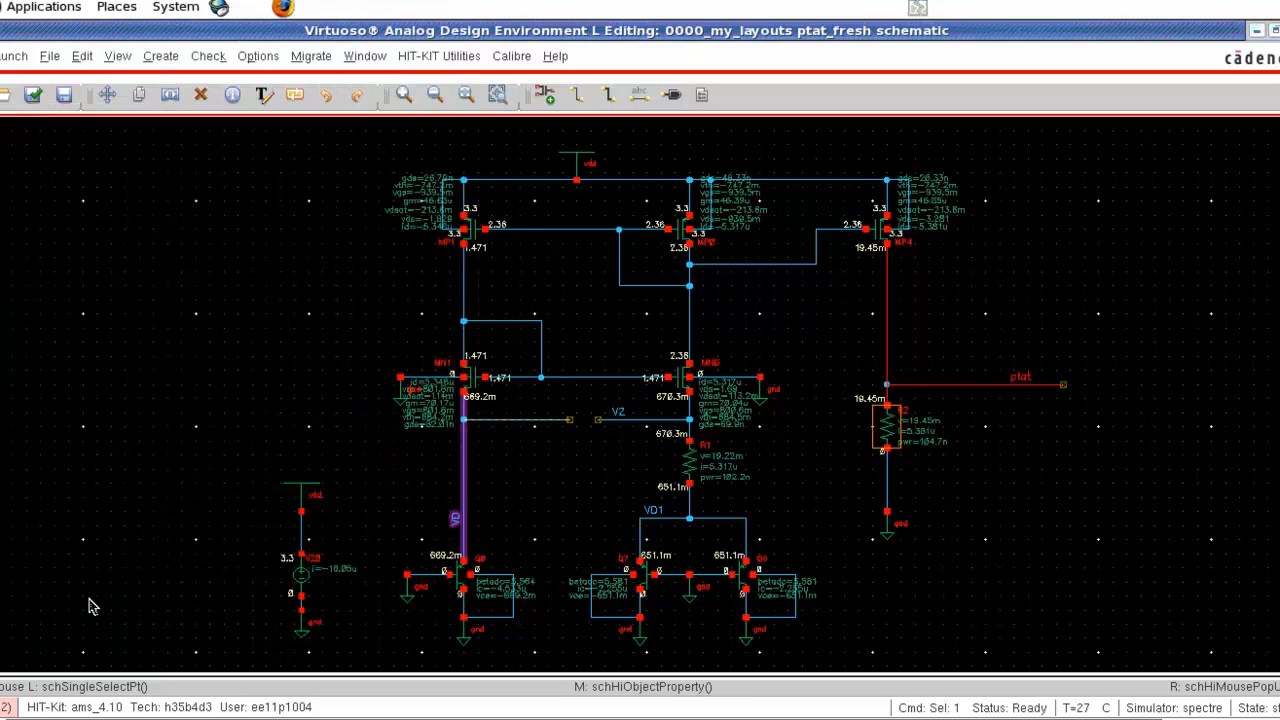
Step: Check the schematic with the modified R2, close the check report, and rerun the simulation
key(shift+x)
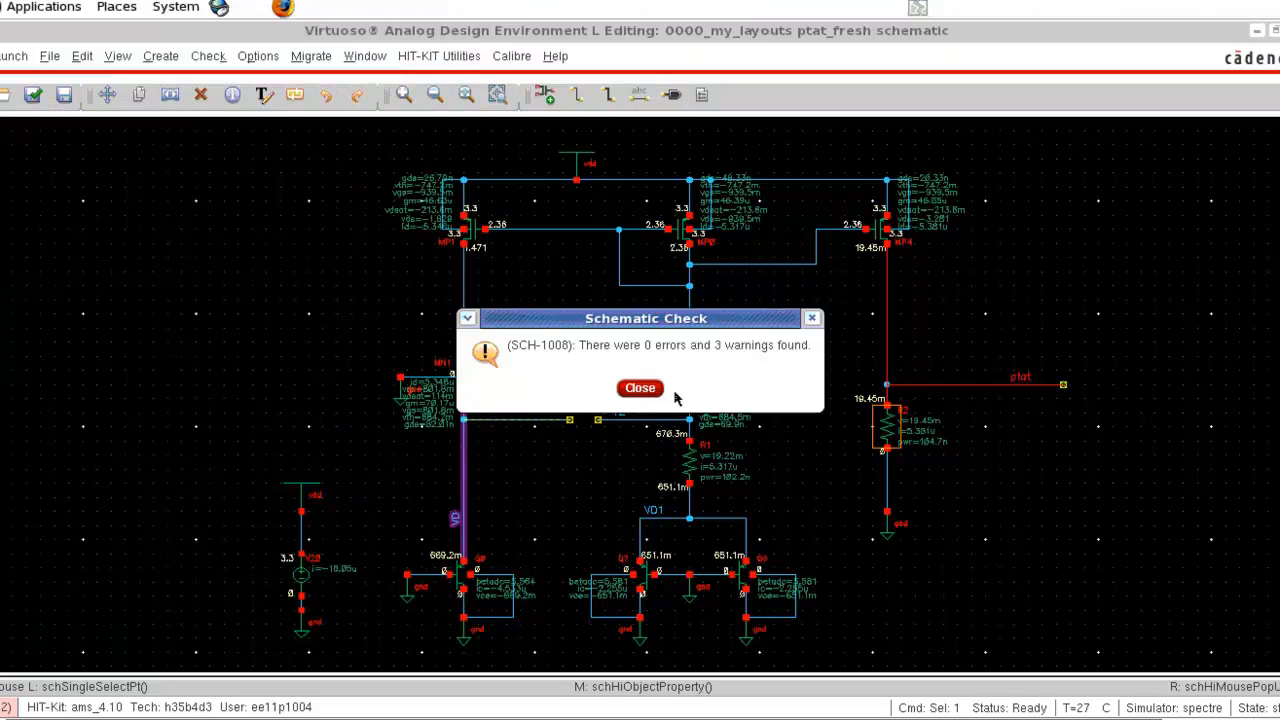
click(640, 389)
click(620, 718)
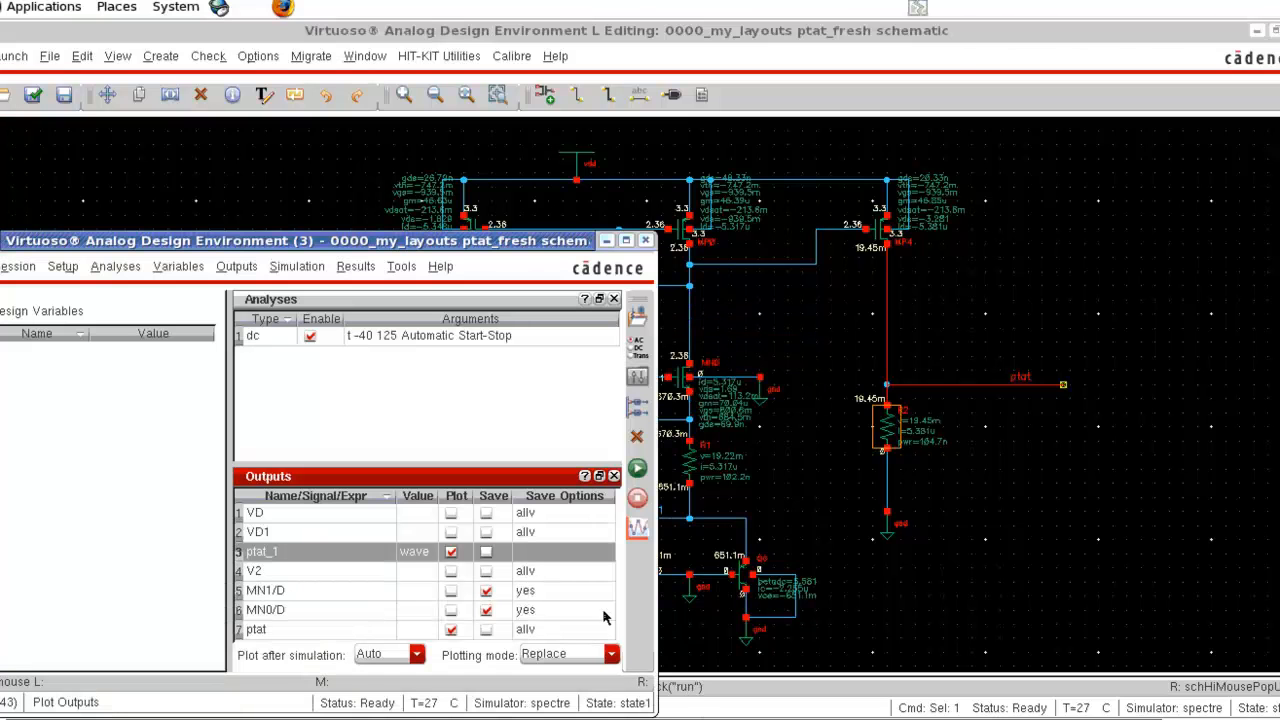
click(637, 468)
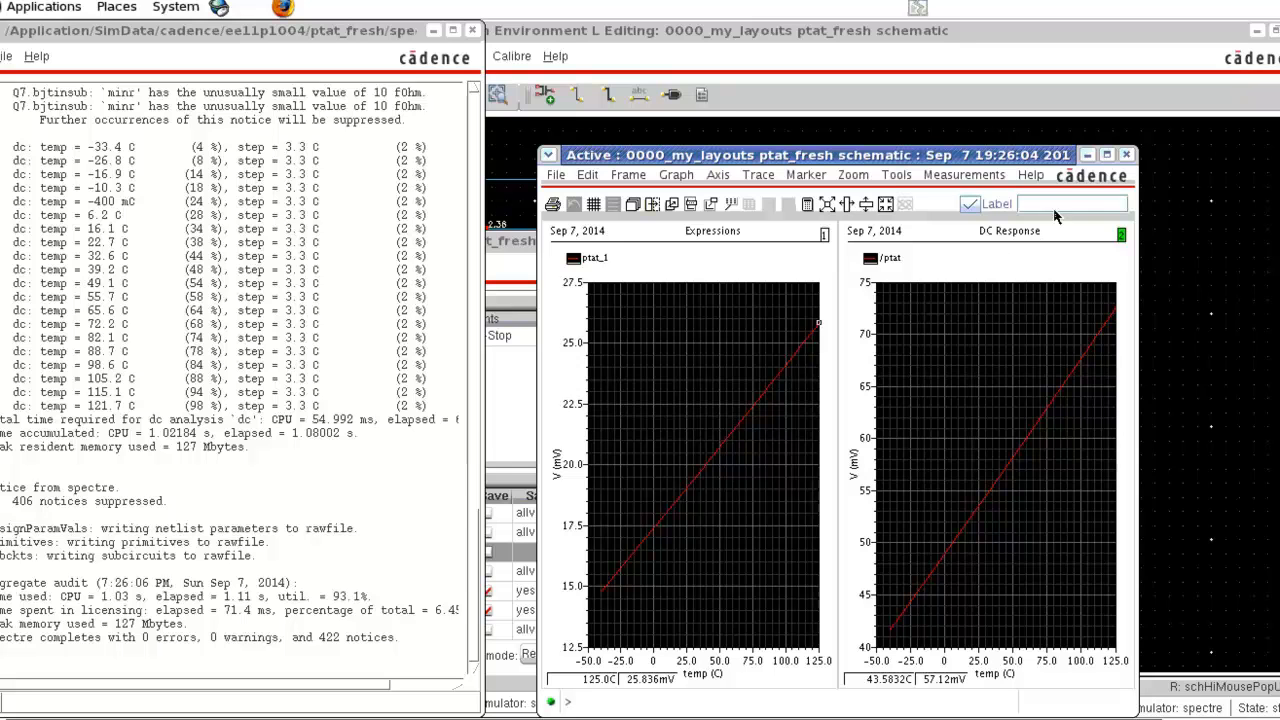
Step: Examine the ptat_1 and ptat curves enlarged and beside the R2 branch, and return to the schematic
click(1107, 156)
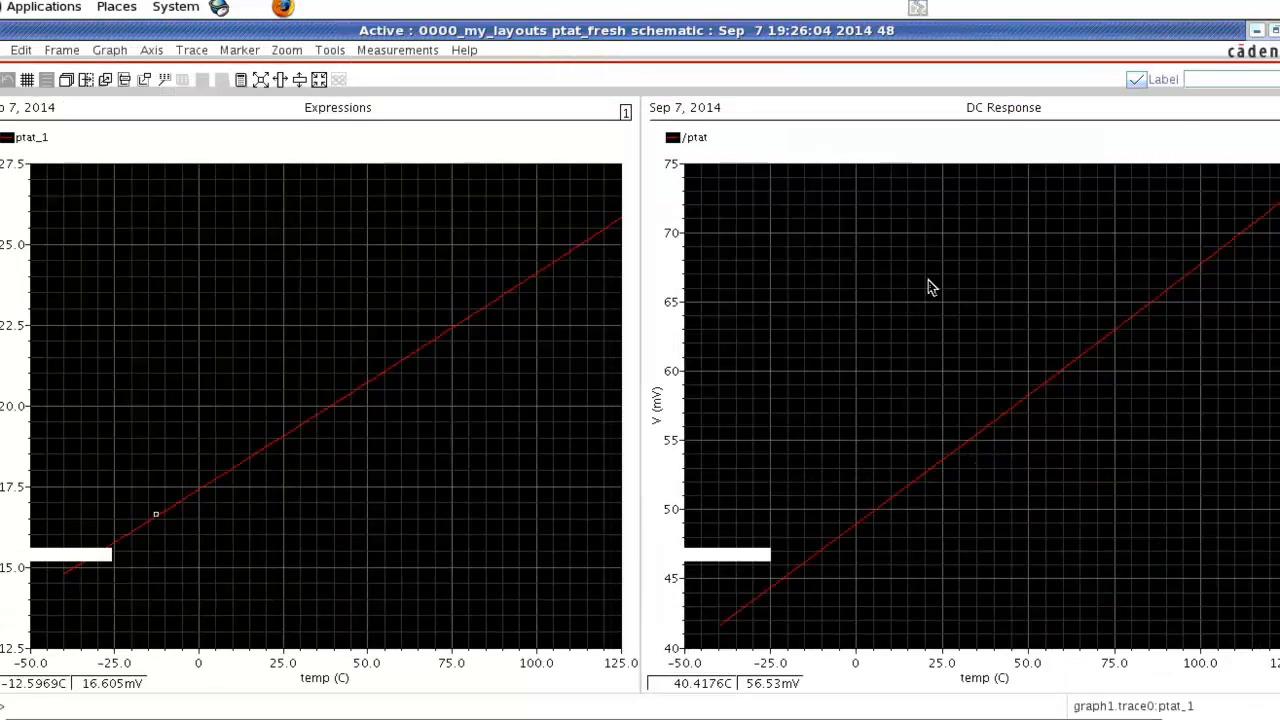
click(1273, 31)
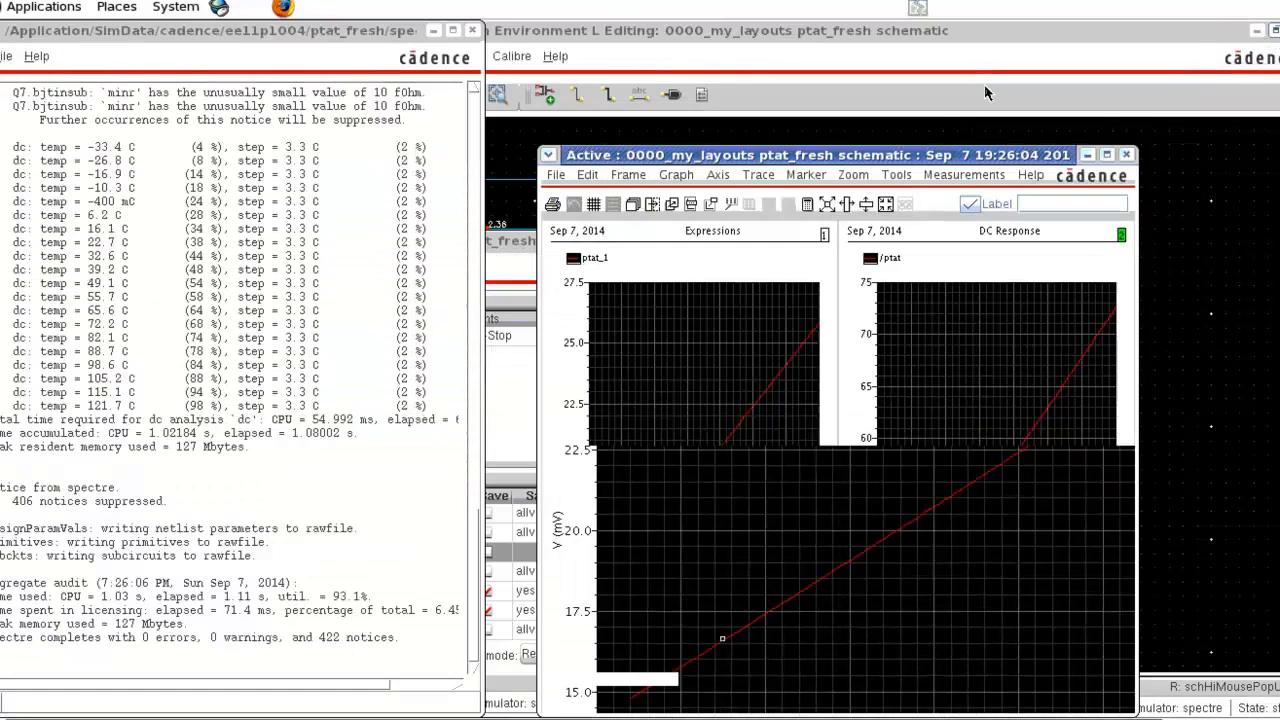
drag(862, 239, 336, 116)
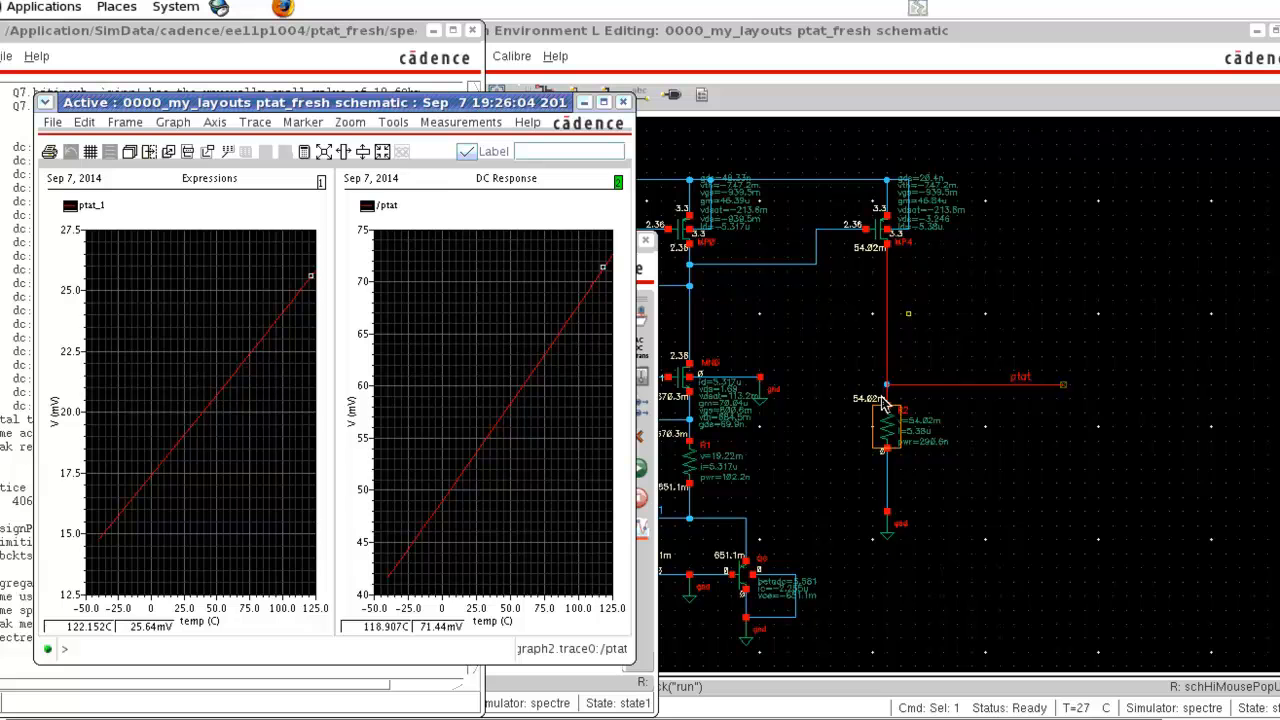
click(1106, 588)
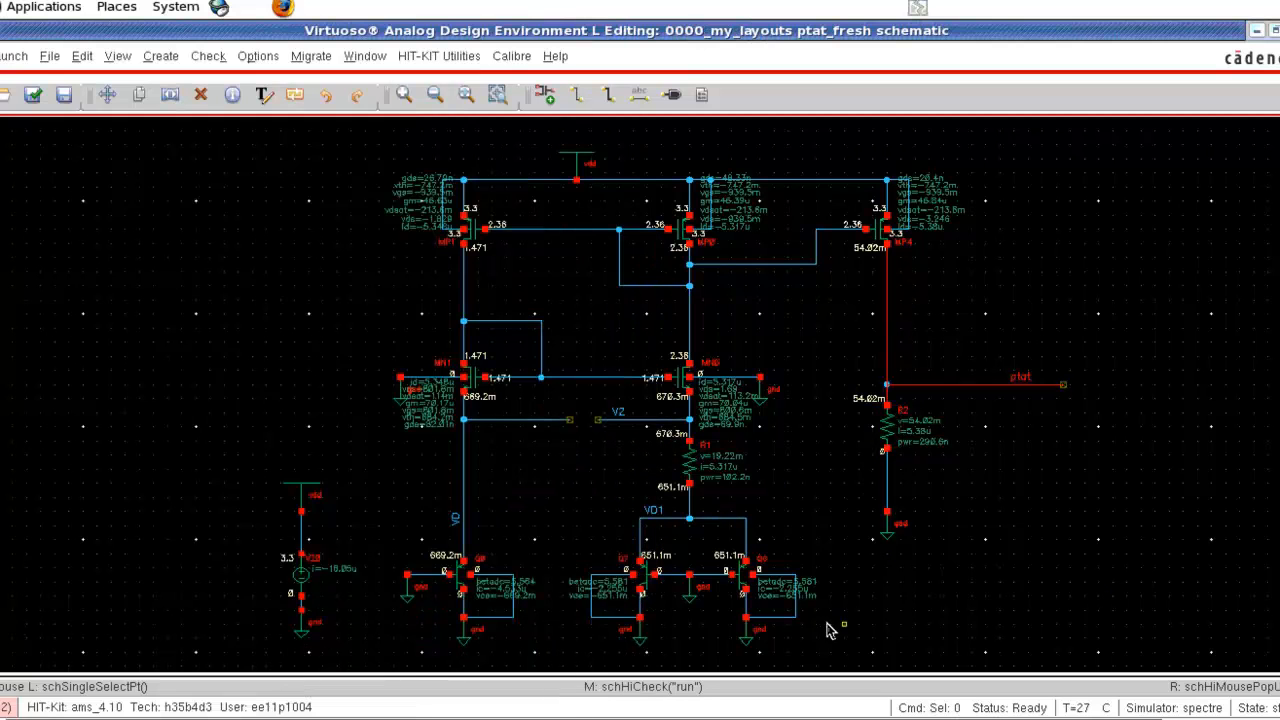